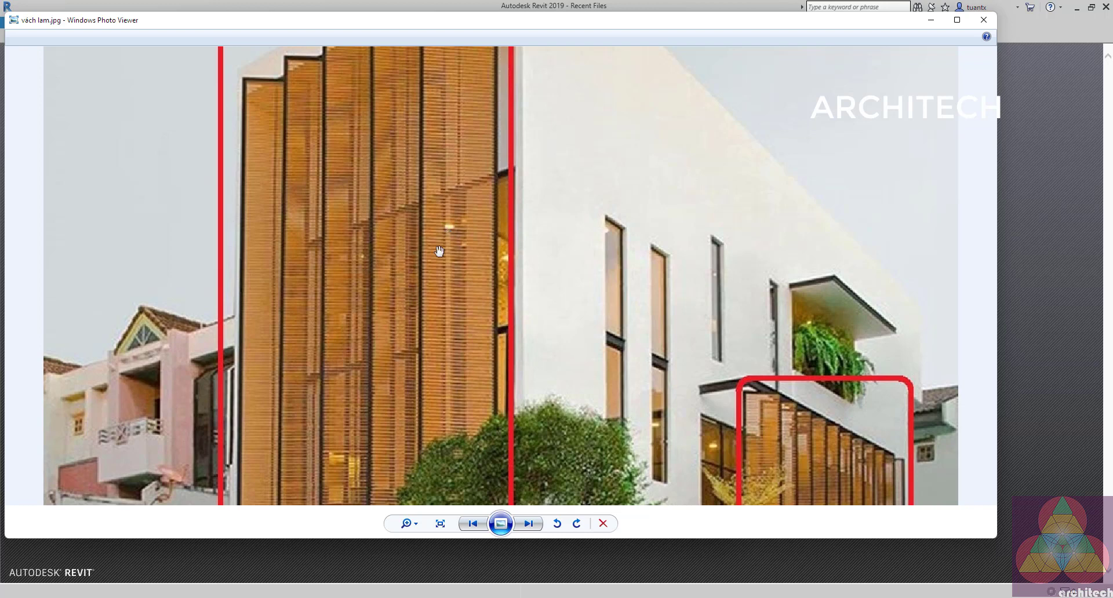
Examine the timber louver panels on the façade in the reference photo vách lam.jpg
scroll(439, 249, down, 2)
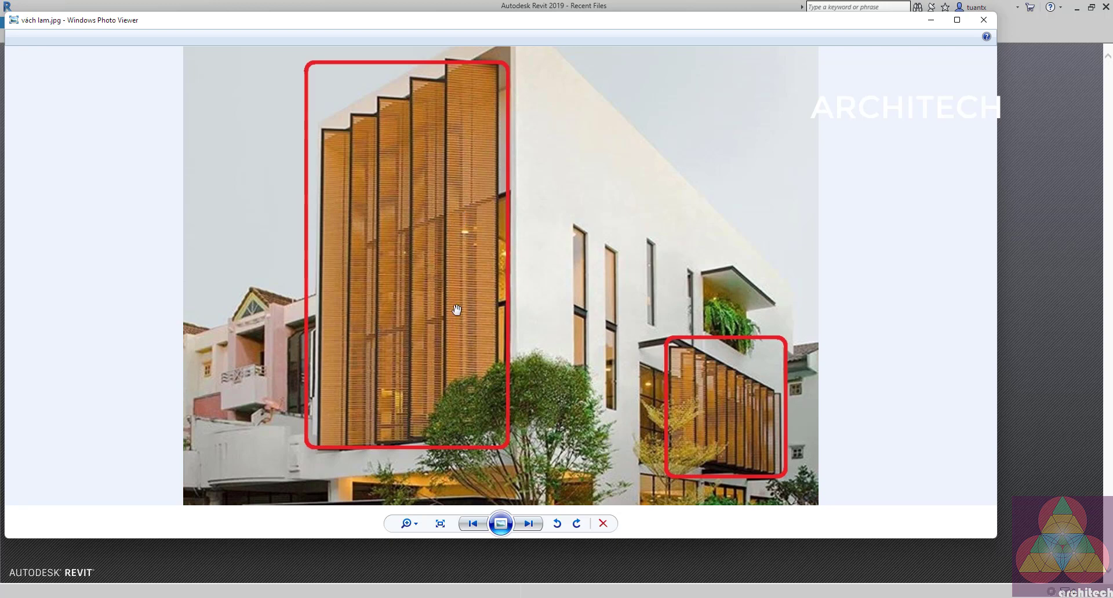
scroll(457, 310, up, 2)
drag(457, 255, 428, 415)
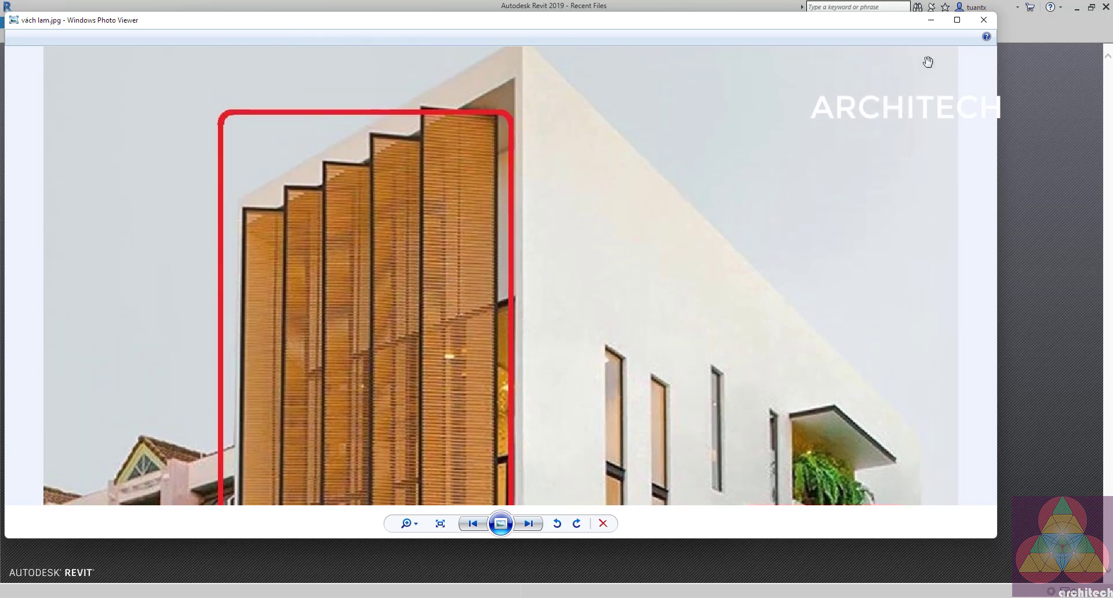
click(931, 23)
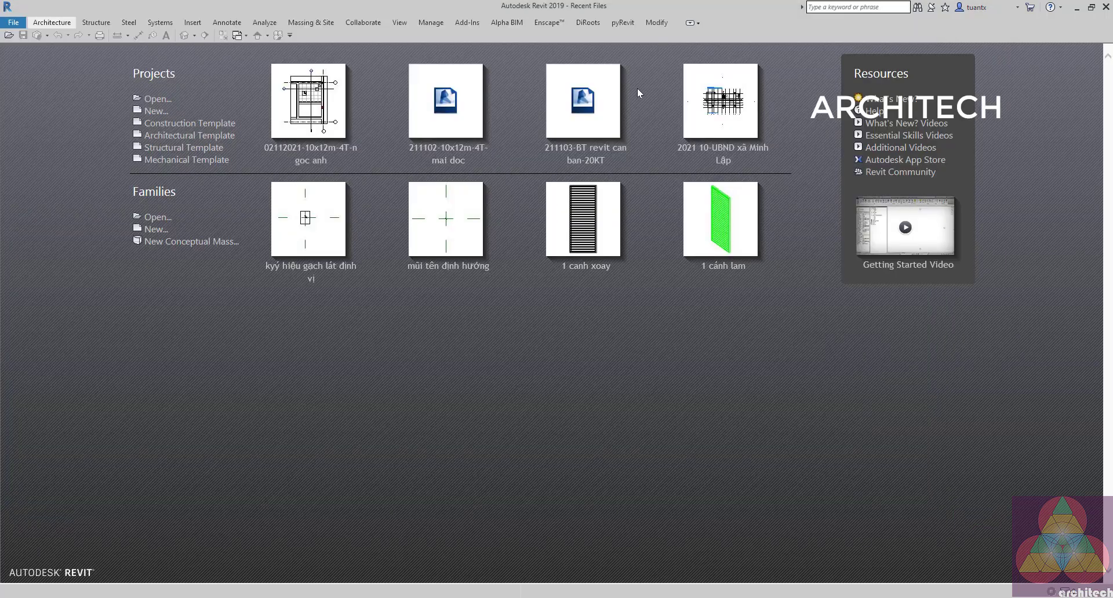
Create a new family from the Metric Profile.rft template
click(146, 229)
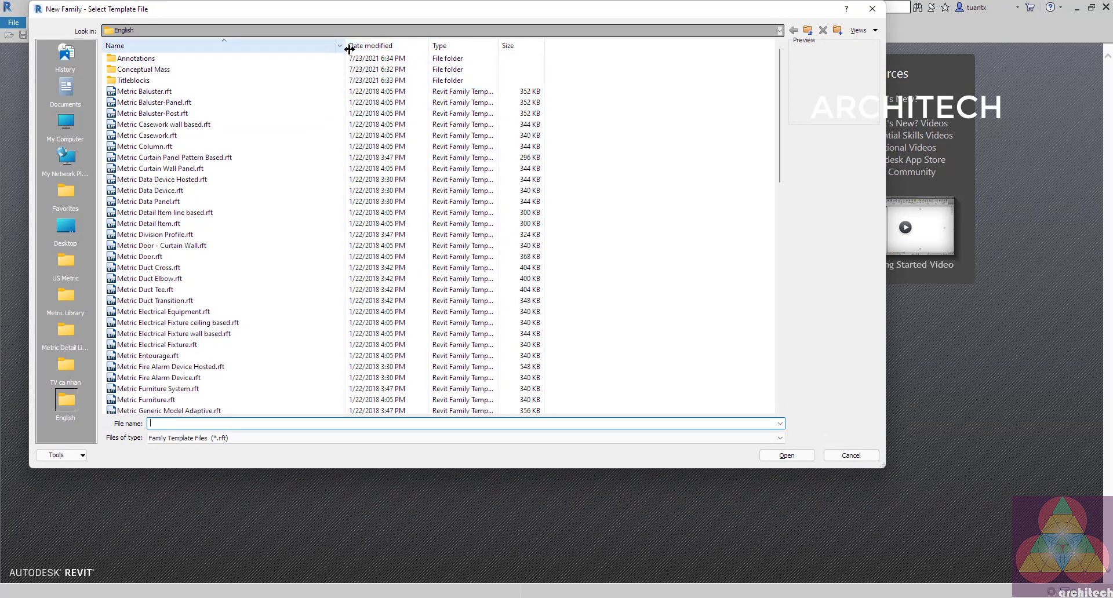
drag(348, 43, 419, 43)
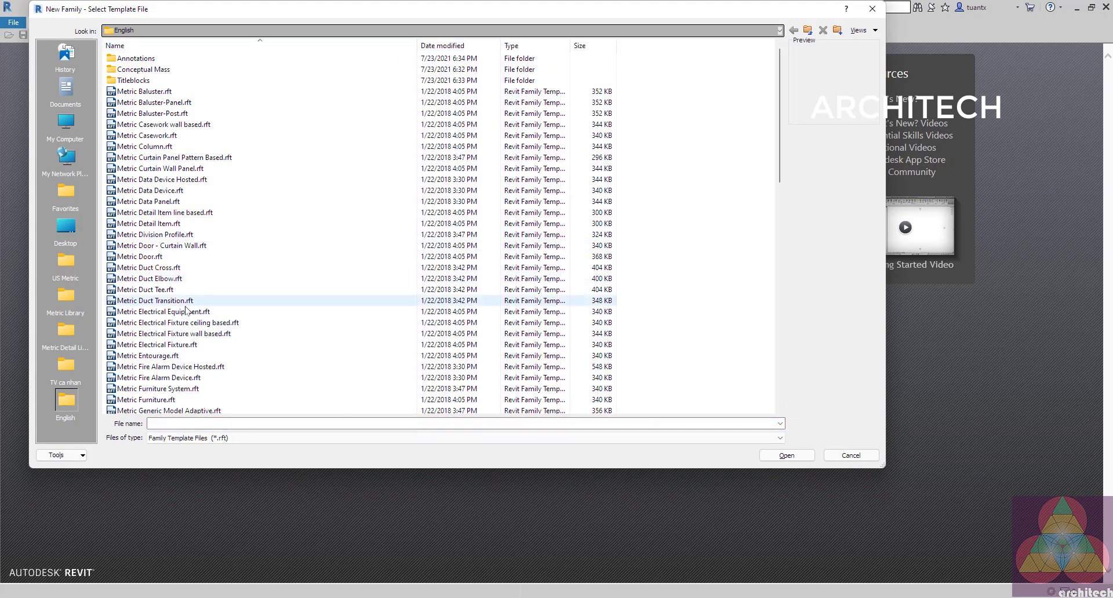
key(alt+Tab)
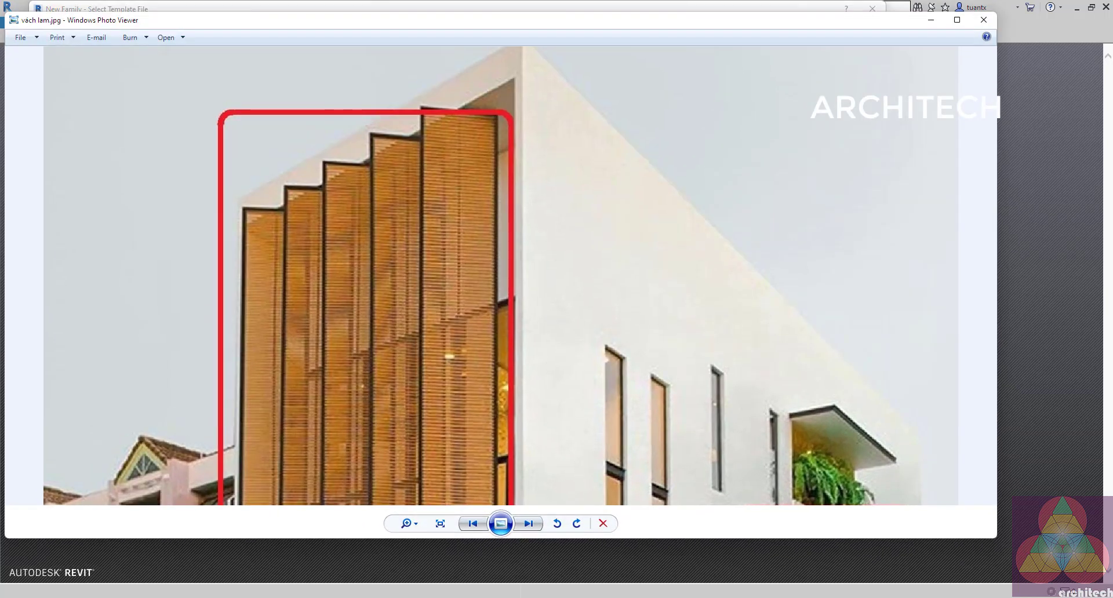
key(alt+Tab)
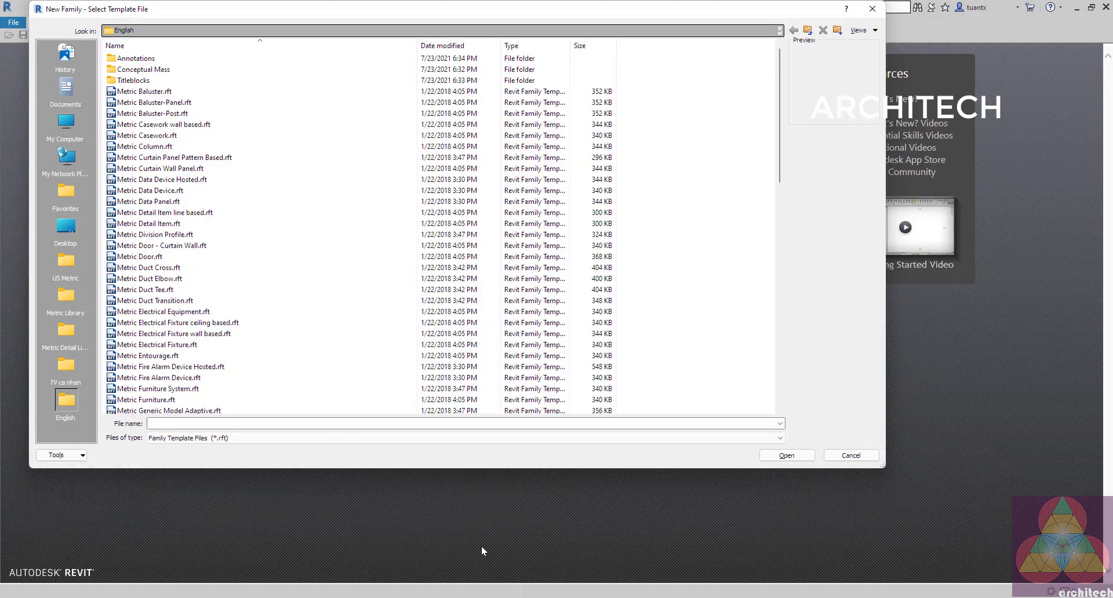
click(130, 268)
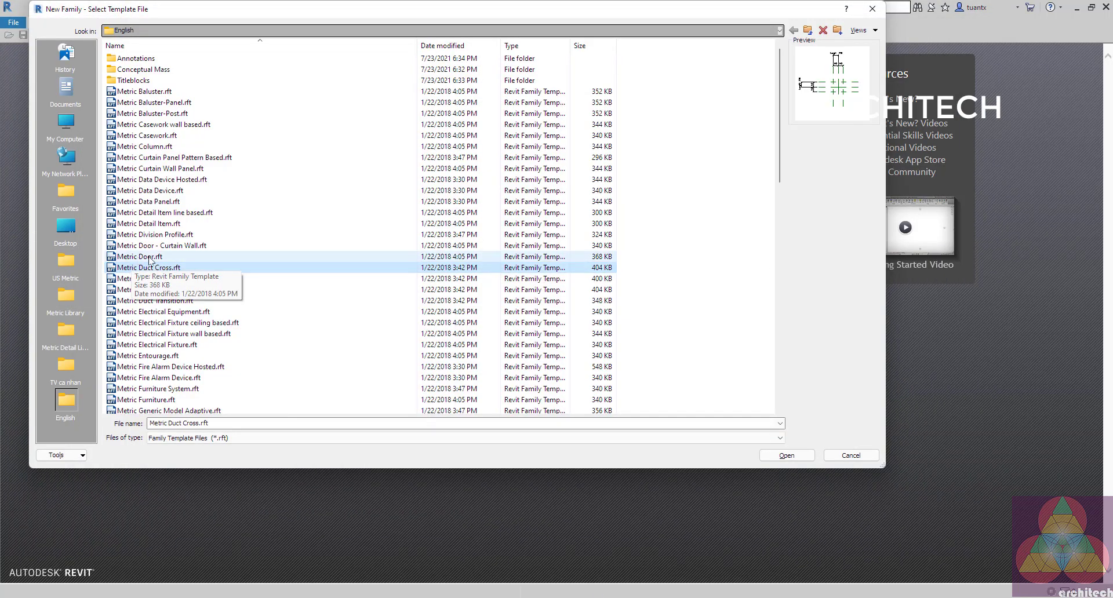
scroll(154, 262, down, 2)
scroll(154, 262, down, 2)
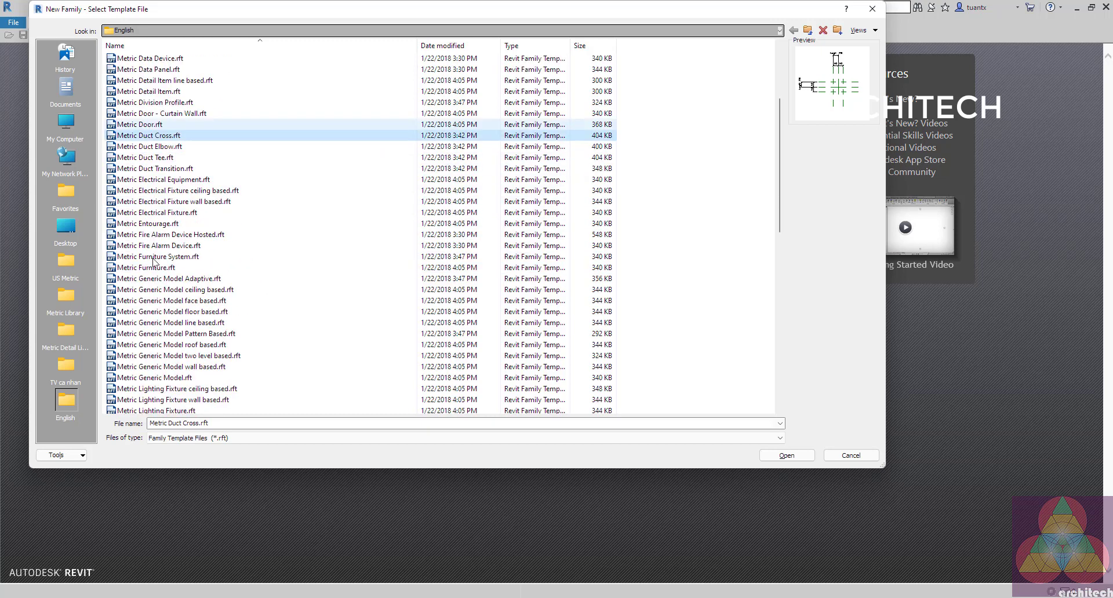
scroll(155, 261, down, 6)
scroll(155, 261, down, 2)
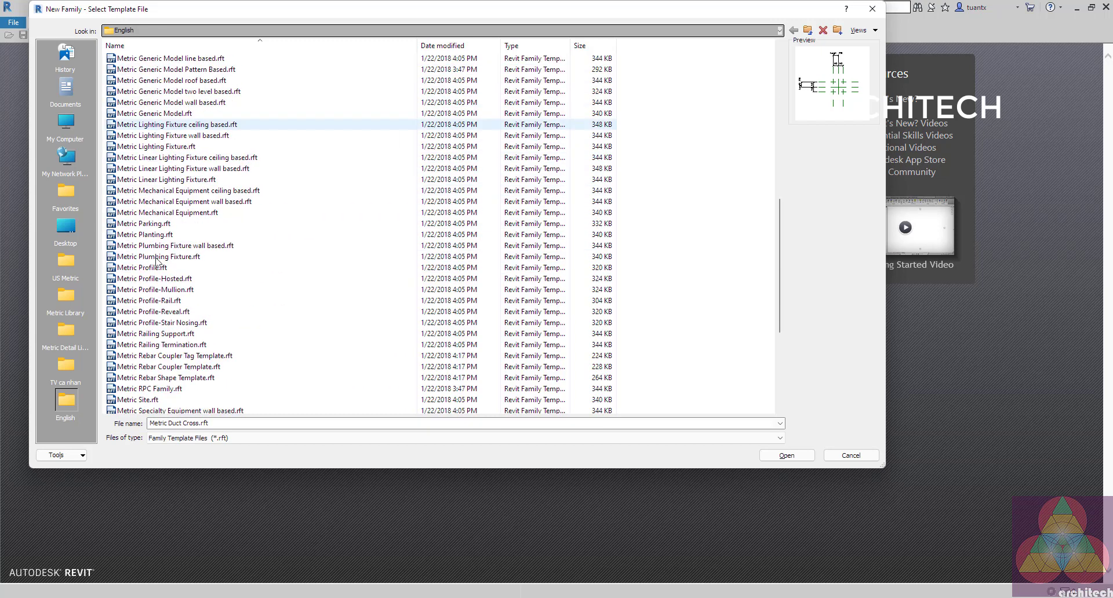
click(161, 301)
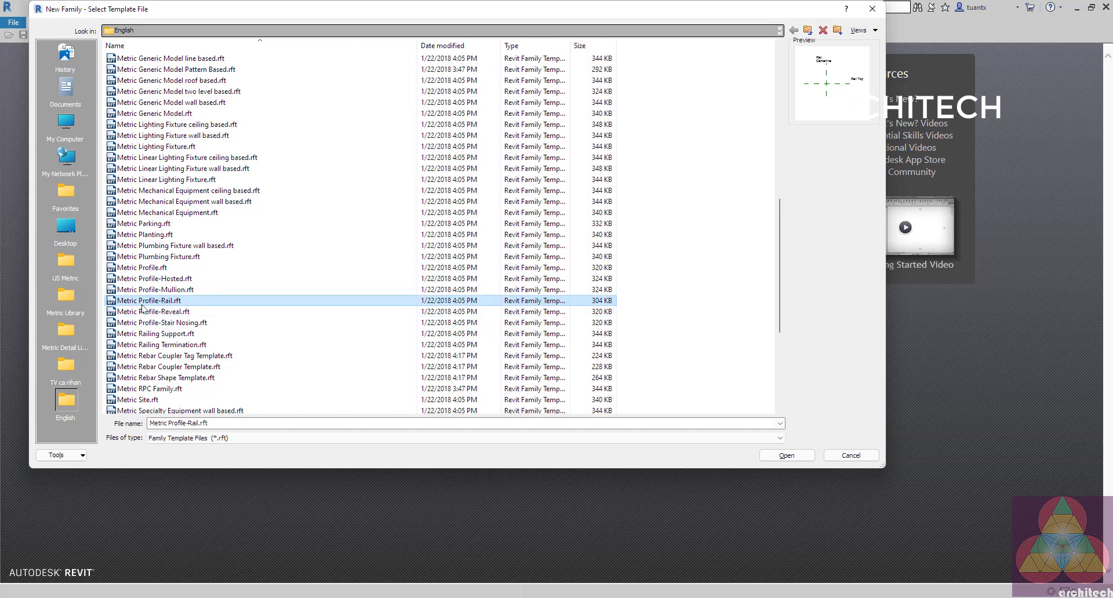
click(153, 269)
double_click(153, 268)
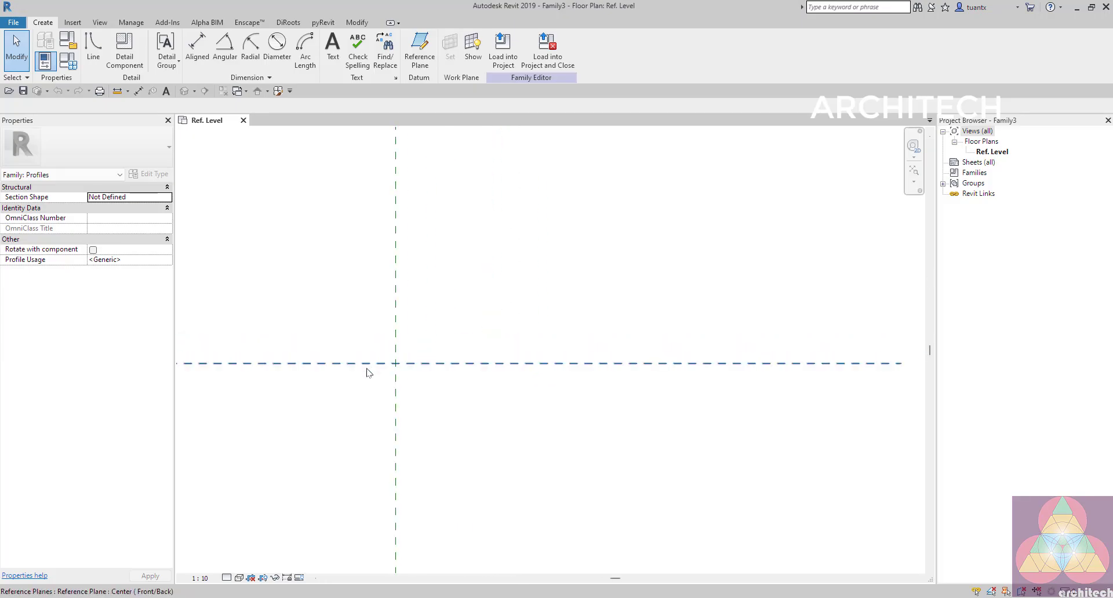
Draw an inclined reference plane from the intersection of the two centre planes, rising at about 26° above the horizontal one
scroll(375, 367, down, 2)
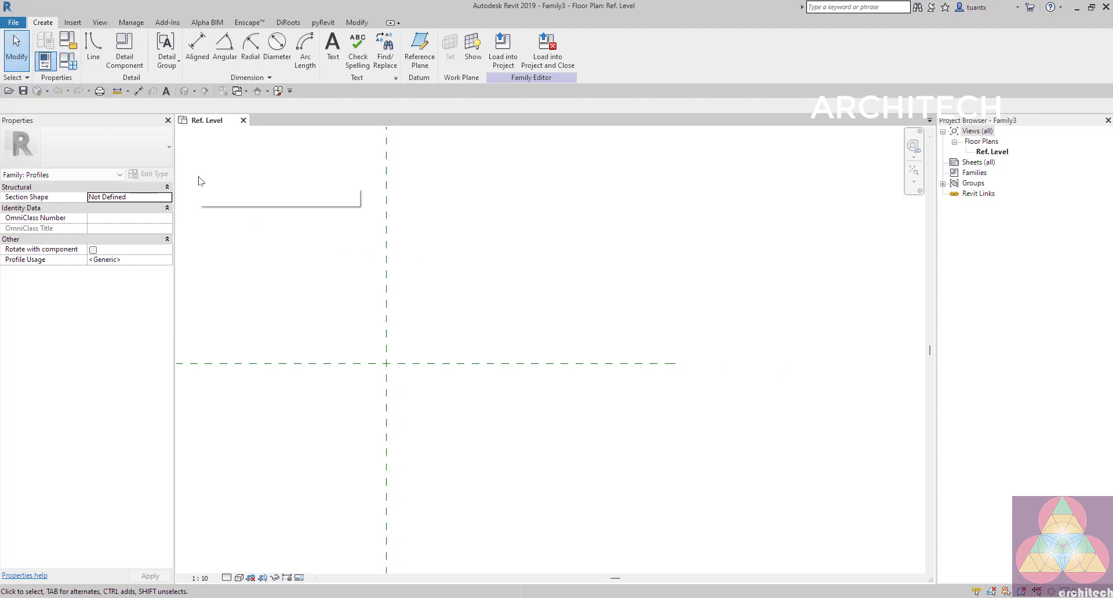
middle_drag(412, 296, 390, 310)
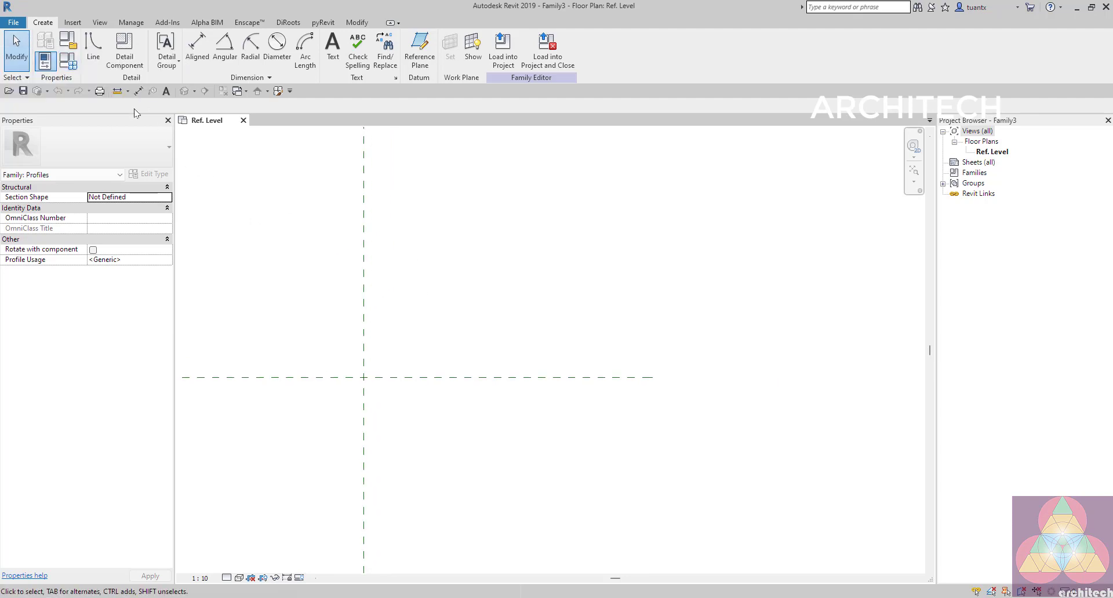
click(70, 23)
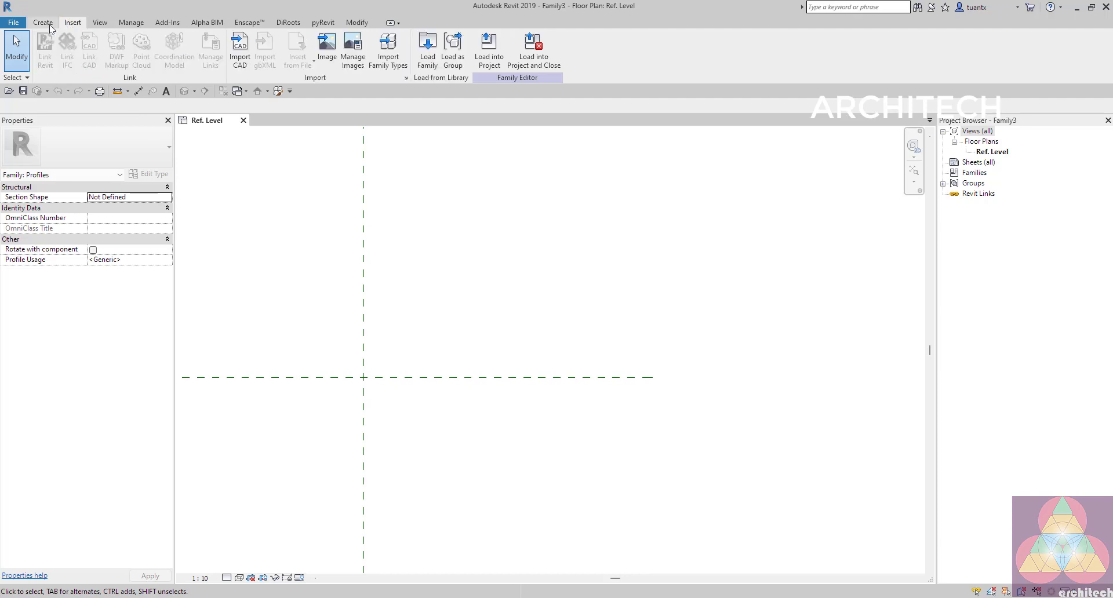
click(44, 23)
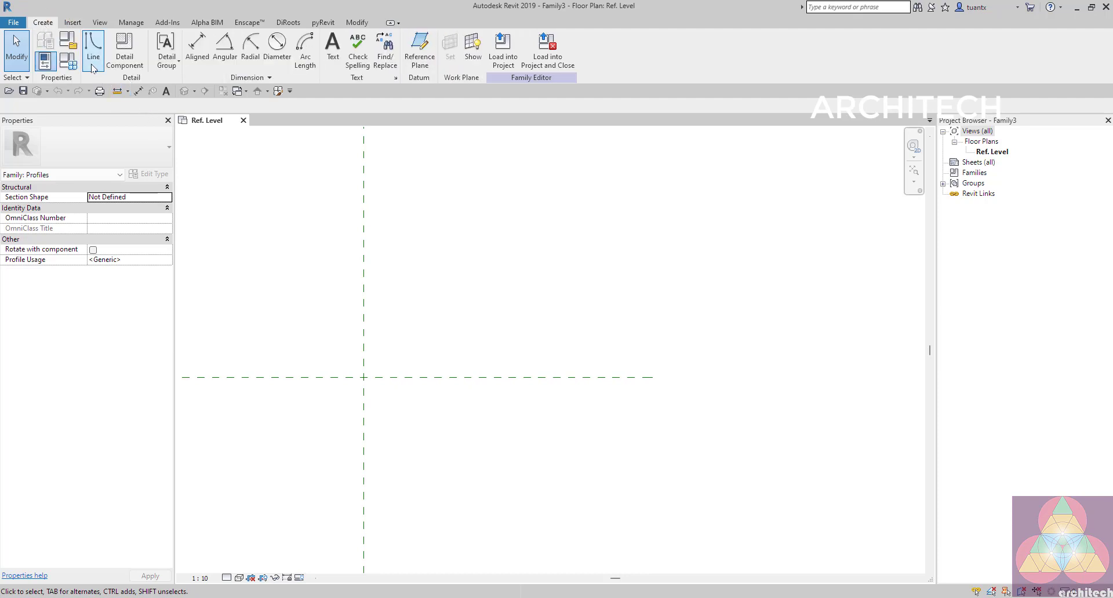
click(418, 58)
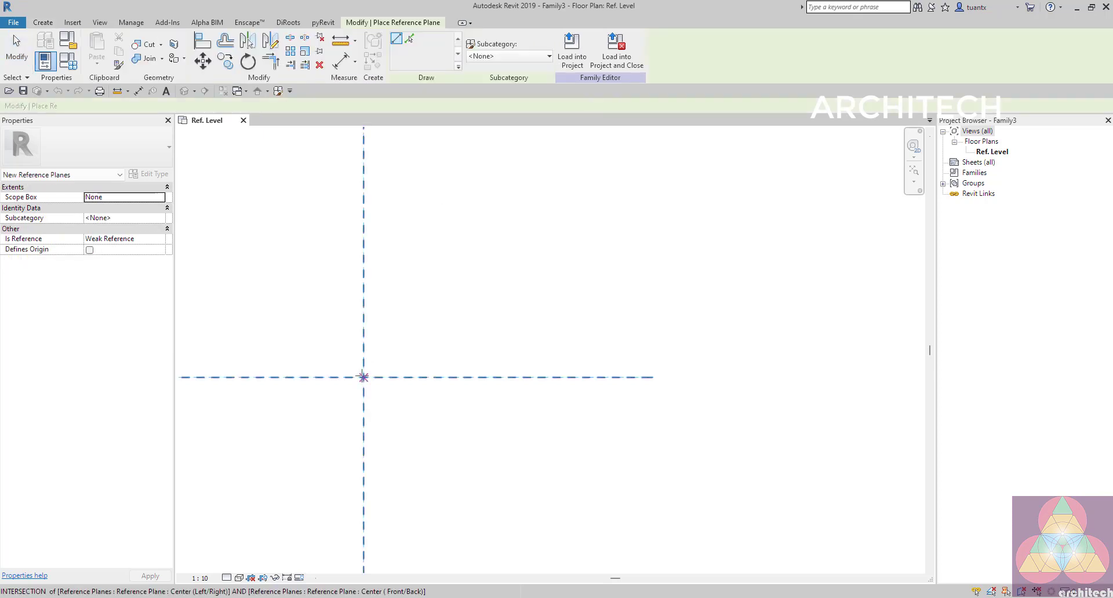
click(363, 378)
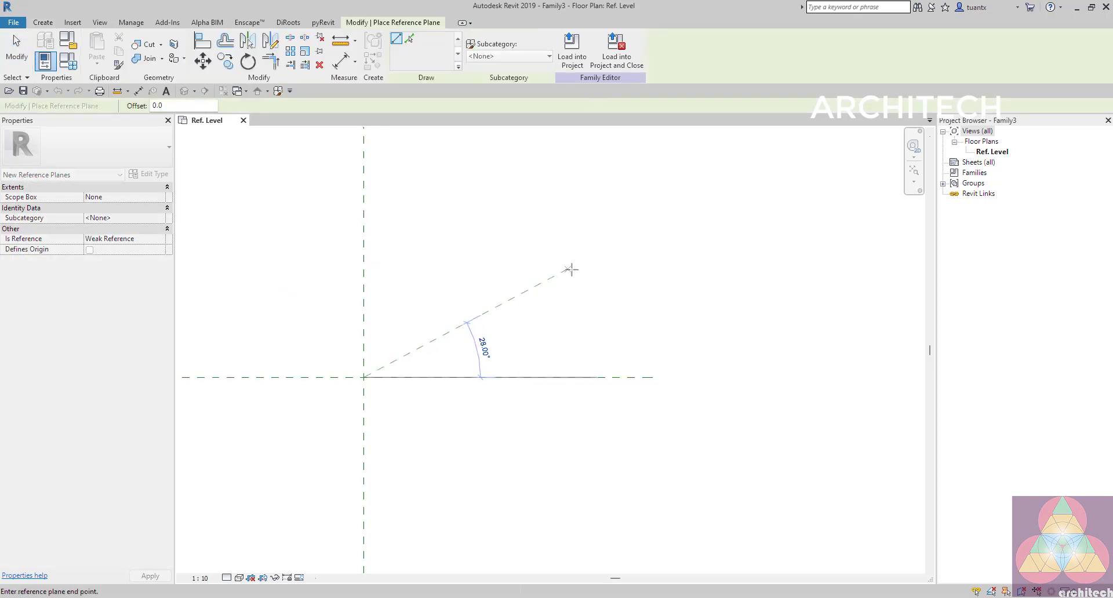
click(603, 261)
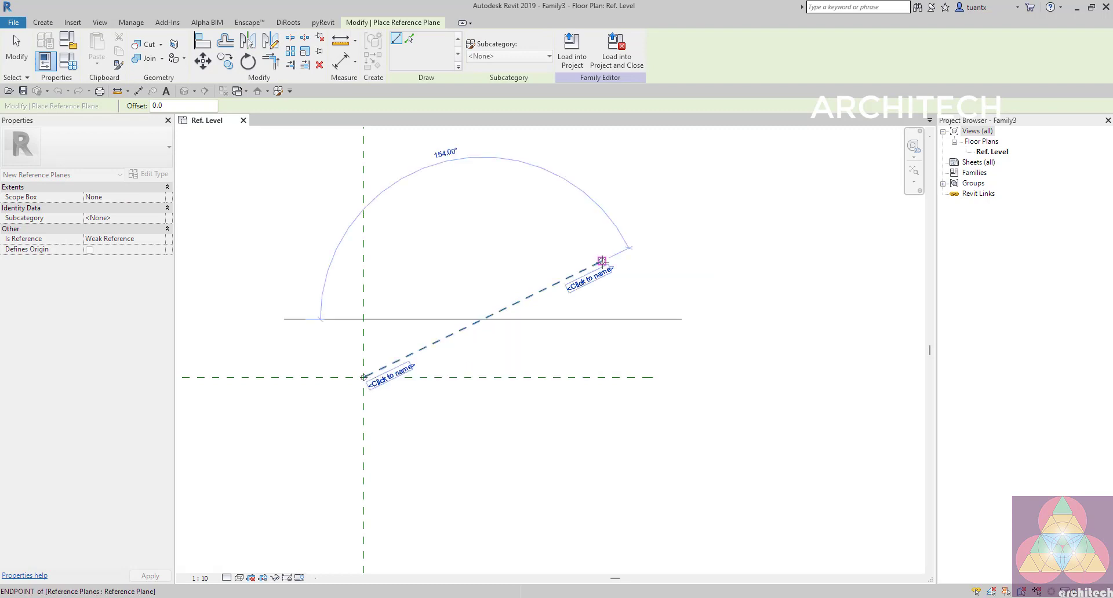
click(16, 49)
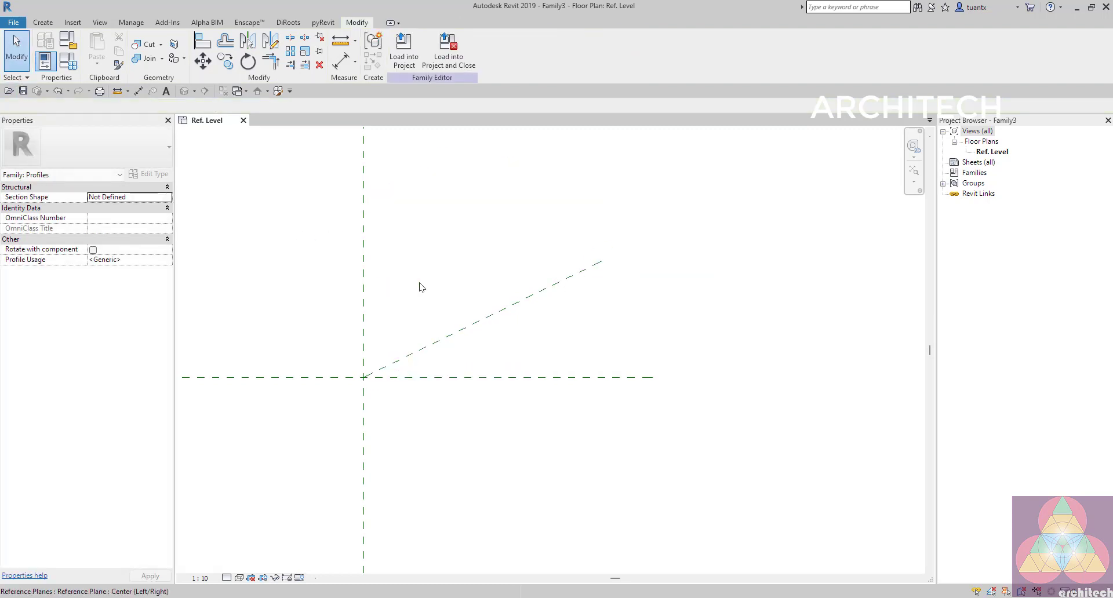
Add an angular dimension between the inclined reference plane and the horizontal centre plane, placed near their outer ends
click(356, 65)
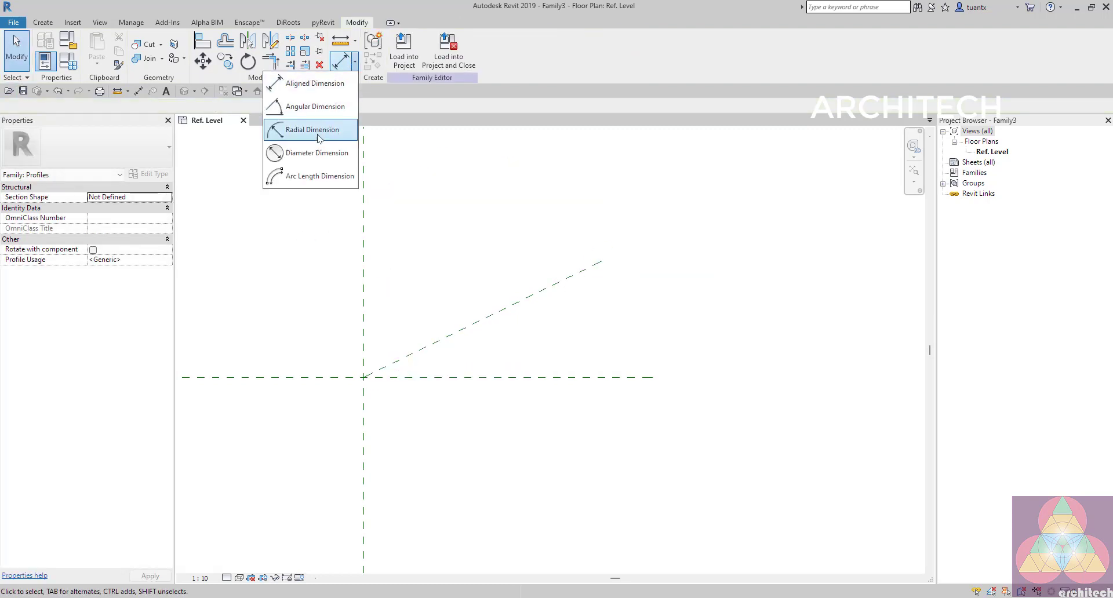
click(307, 106)
click(504, 309)
click(515, 378)
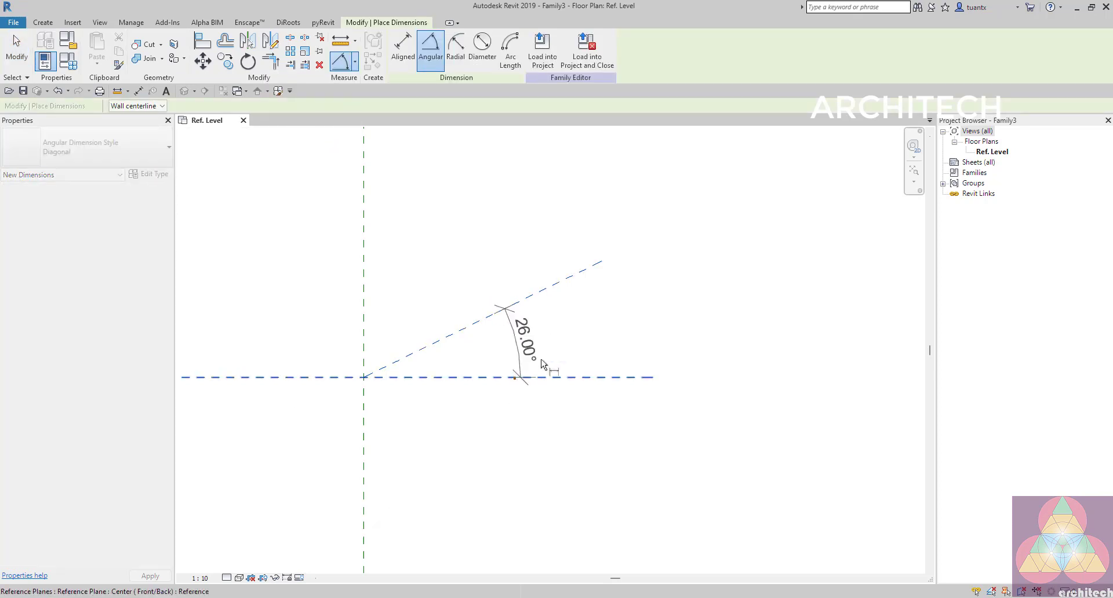
click(606, 324)
key(Escape)
key(Escape)
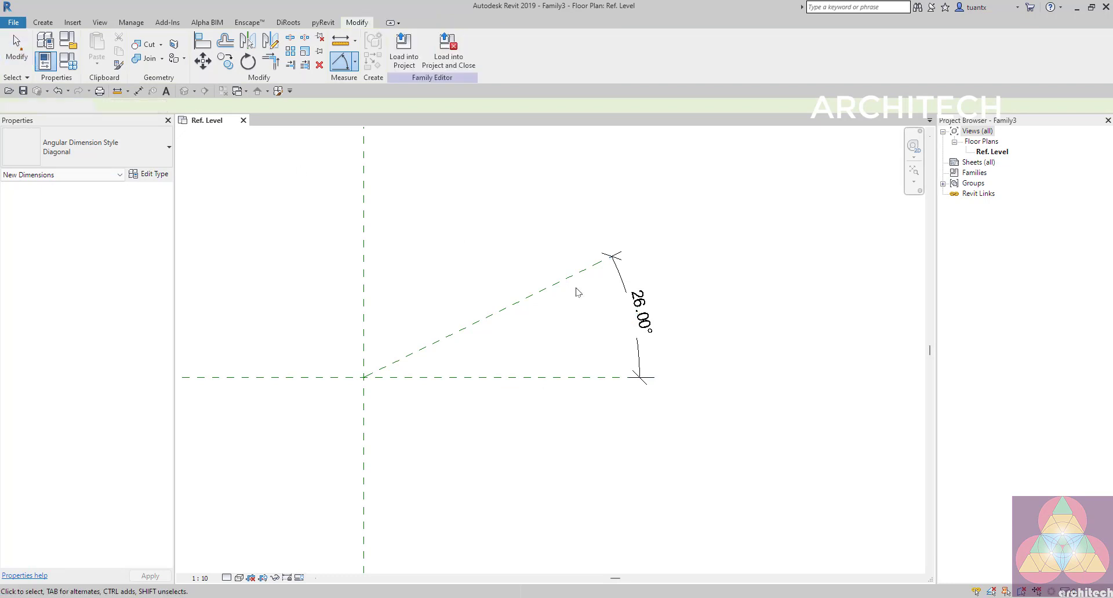
Label the angular dimension with a new family type parameter named "góc quay lam"
click(585, 249)
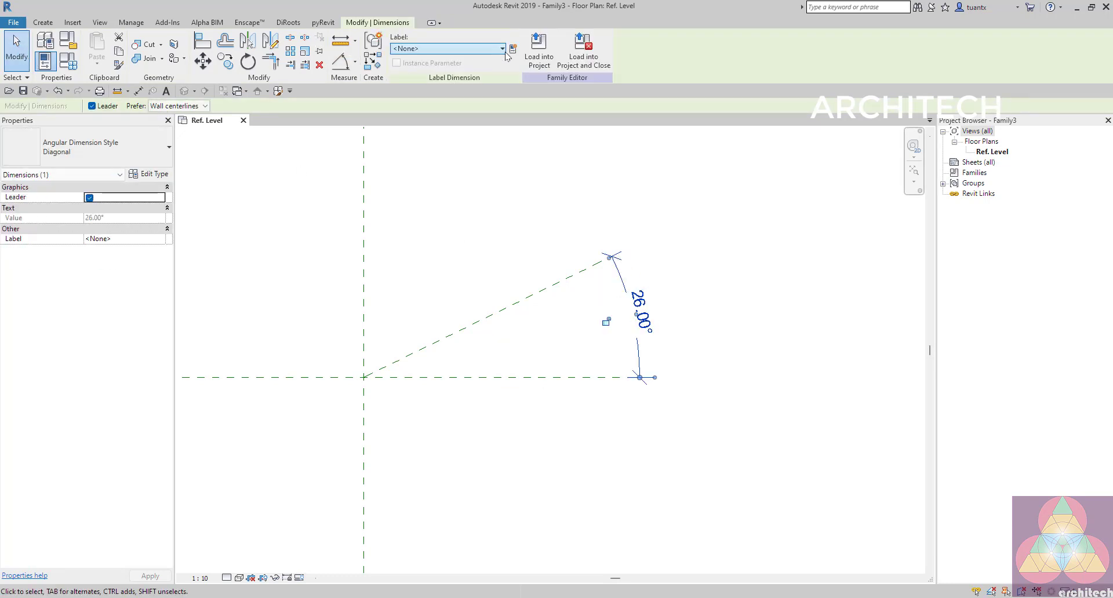
click(516, 48)
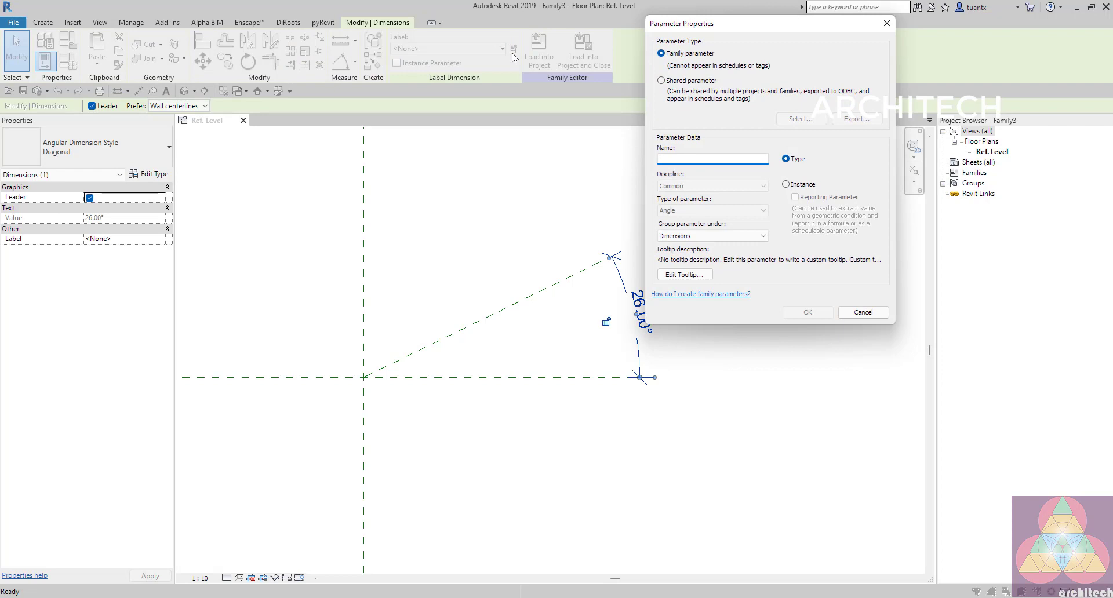
text(góc quay lam)
click(809, 313)
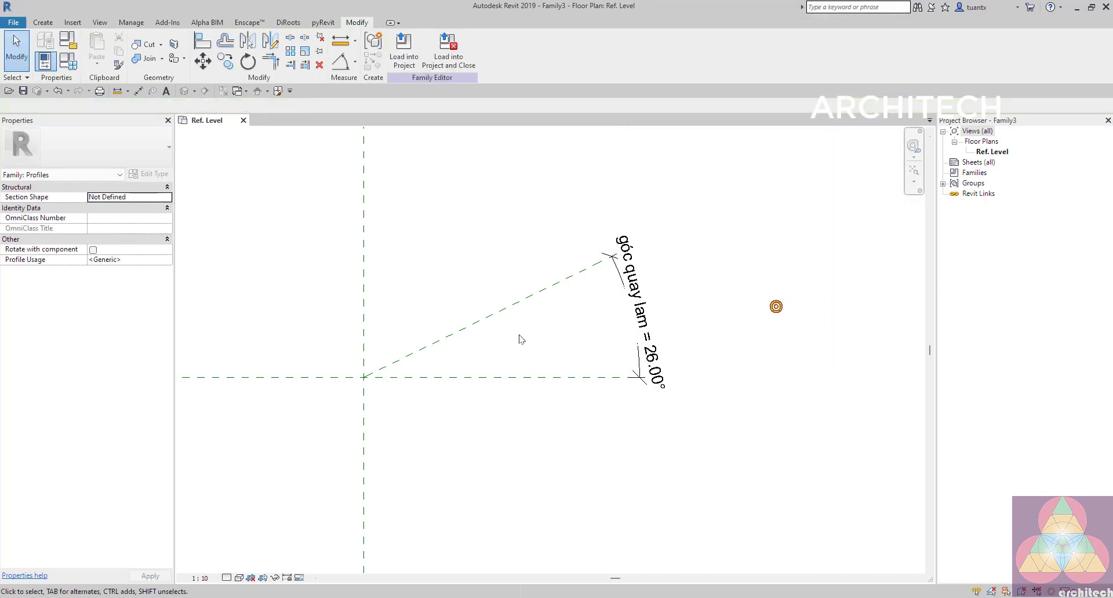
Set the góc quay lam parameter to 30° in the family types
scroll(522, 340, up, 1)
middle_drag(522, 340, 496, 382)
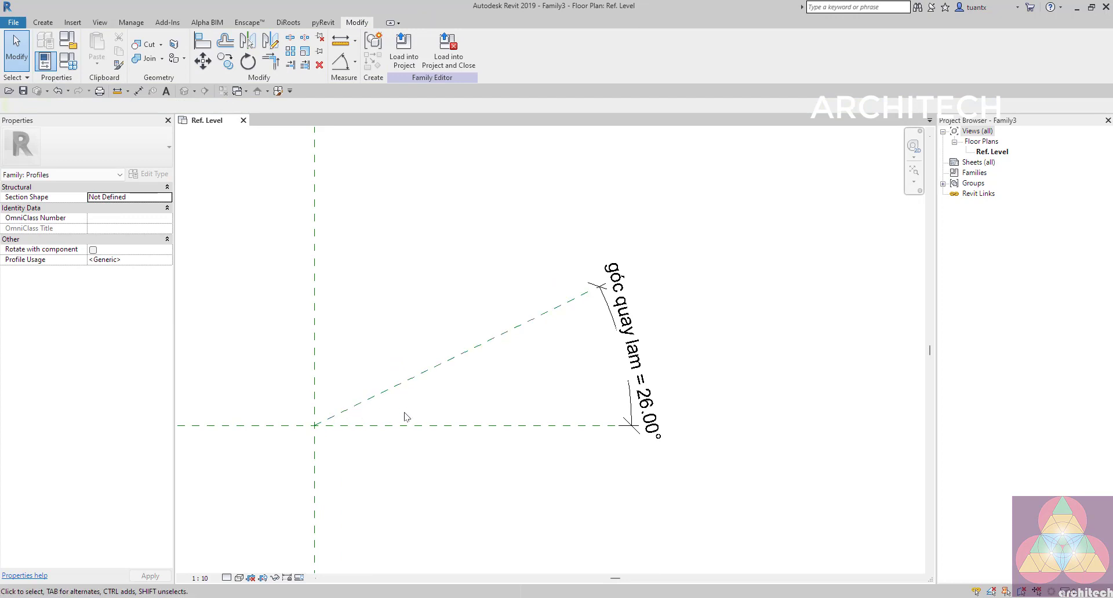
click(69, 61)
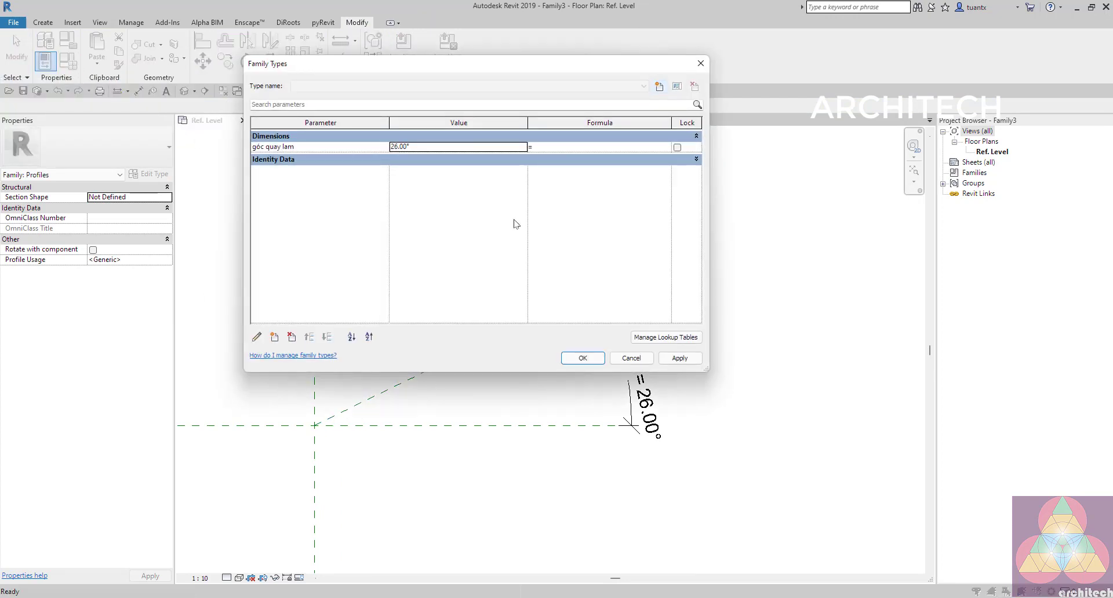
click(419, 147)
text(30)
click(582, 358)
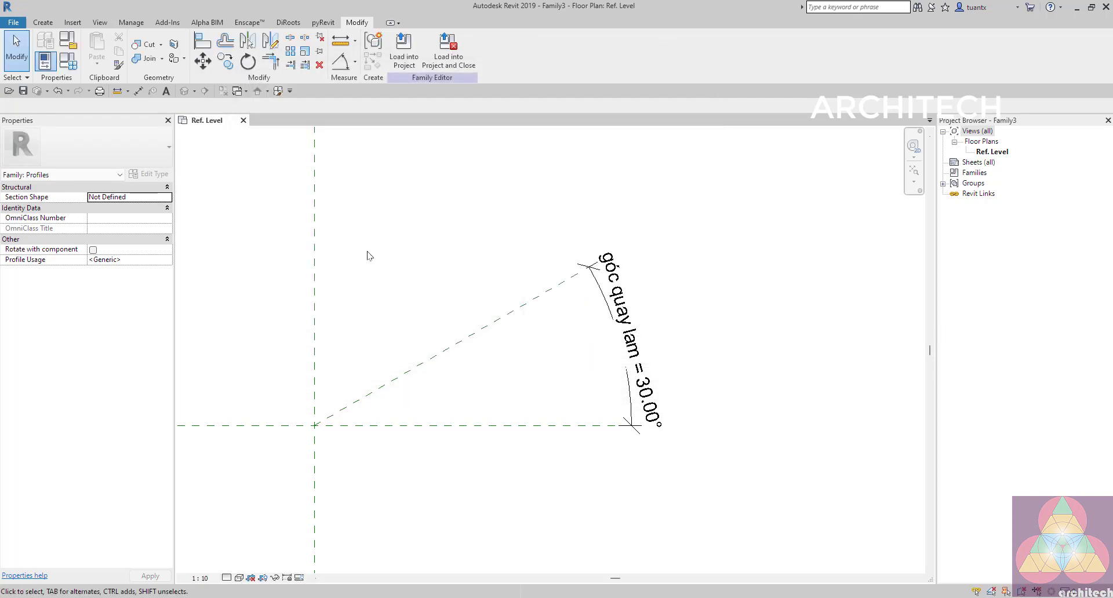
Draw a profile line about 380 mm long from the centre intersection along the inclined reference plane
click(43, 22)
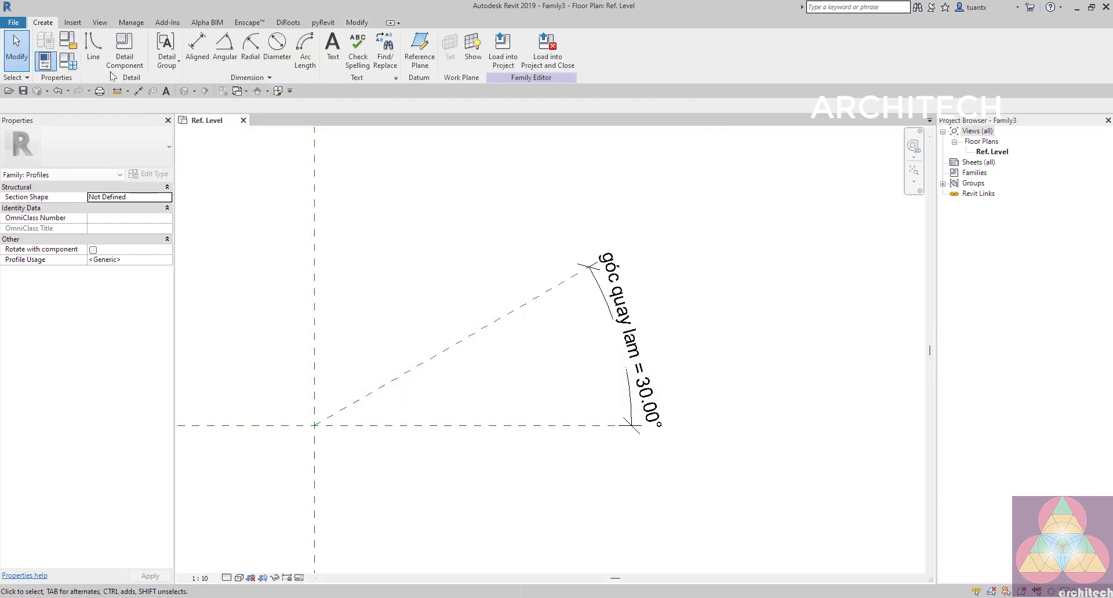
click(92, 56)
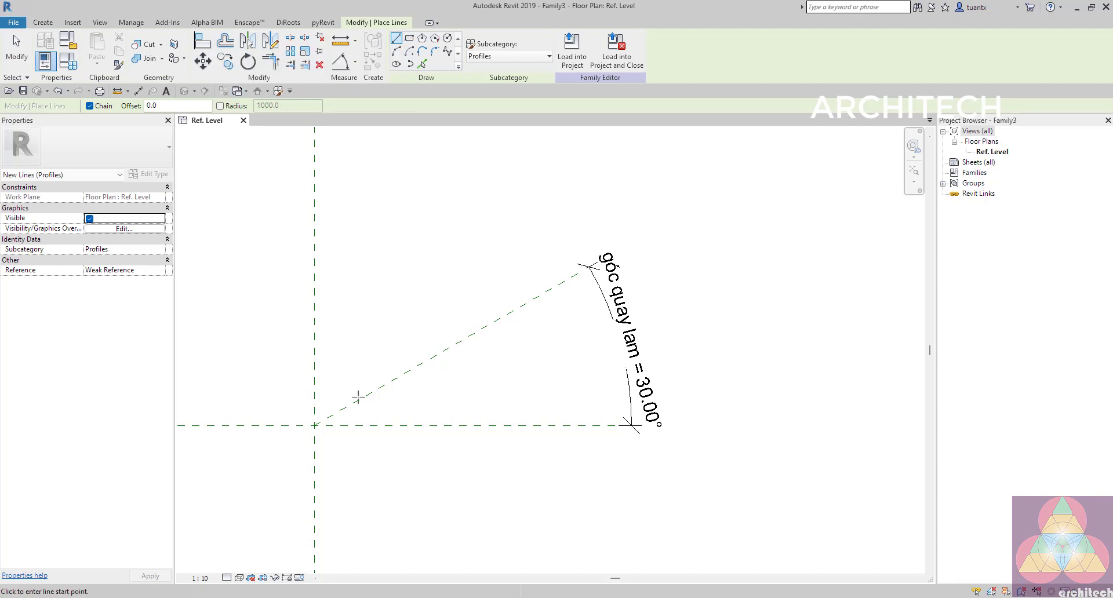
click(315, 424)
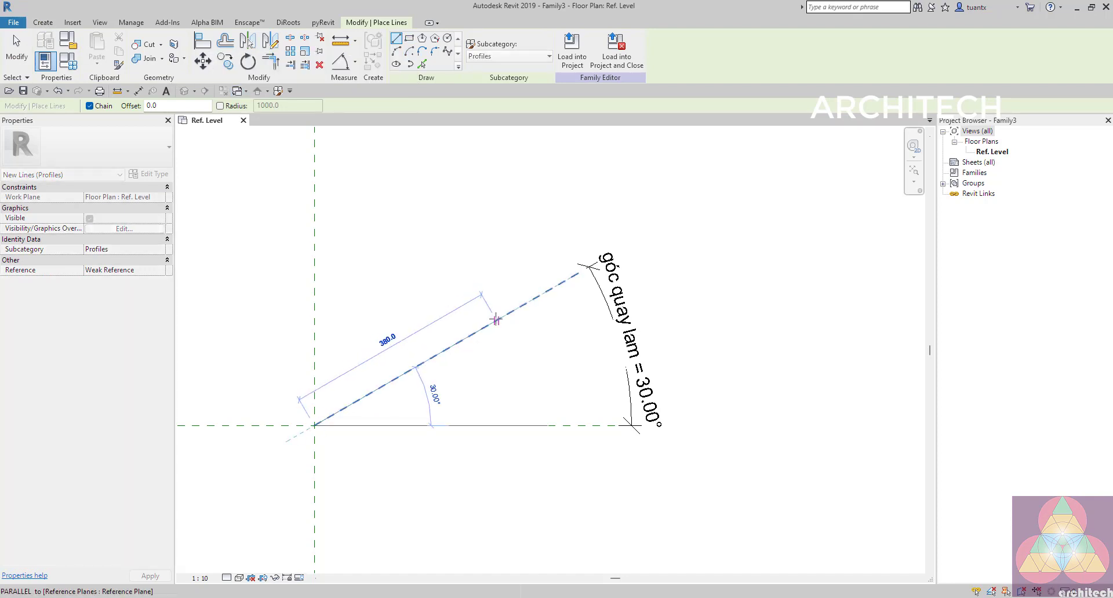
click(496, 319)
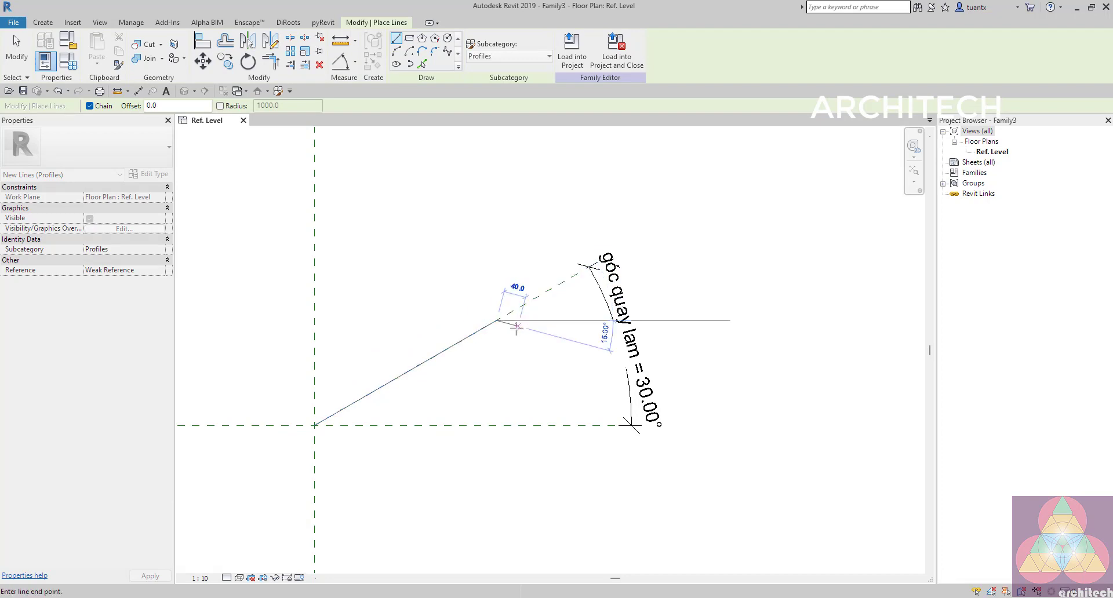
key(Escape)
scroll(395, 405, up, 1)
key(Escape)
Align the inclined profile line's start endpoint to the vertical and horizontal centre reference planes and lock both alignments
scroll(395, 404, up, 2)
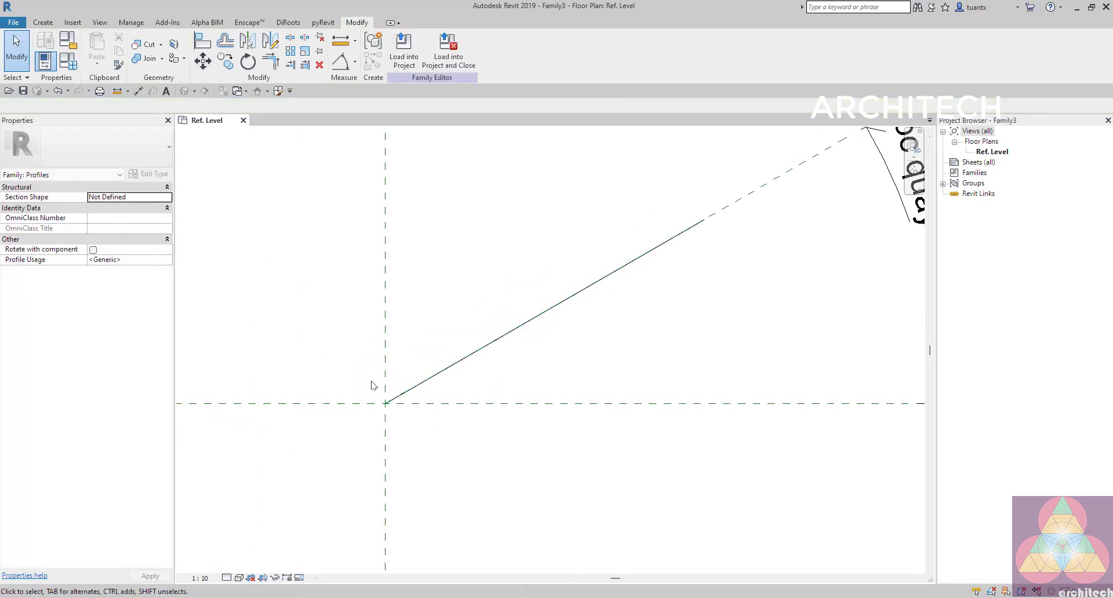
key(a)
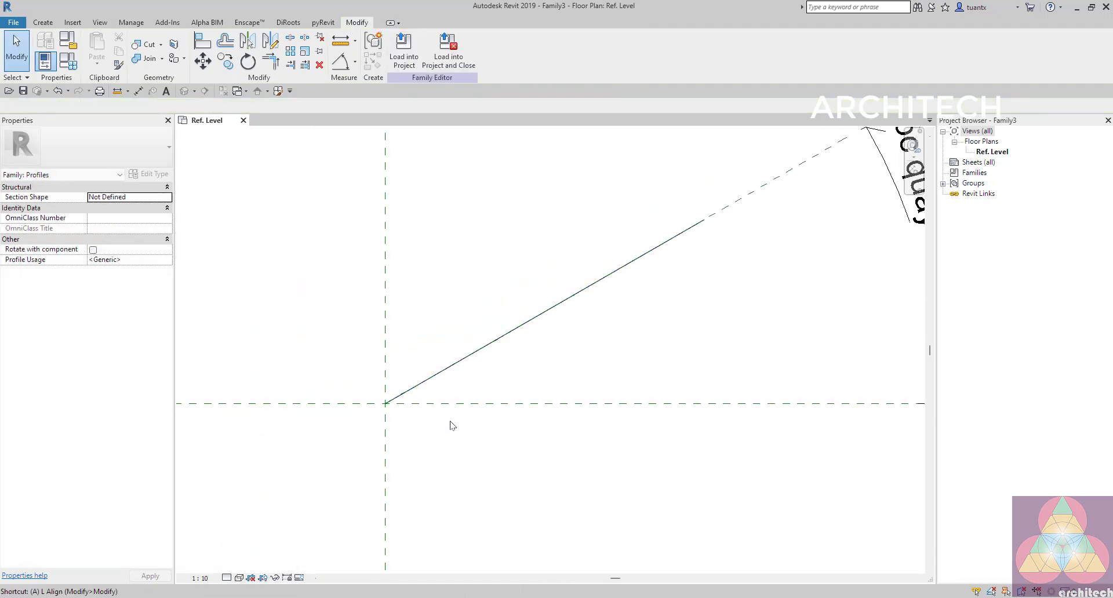
key(l)
click(386, 407)
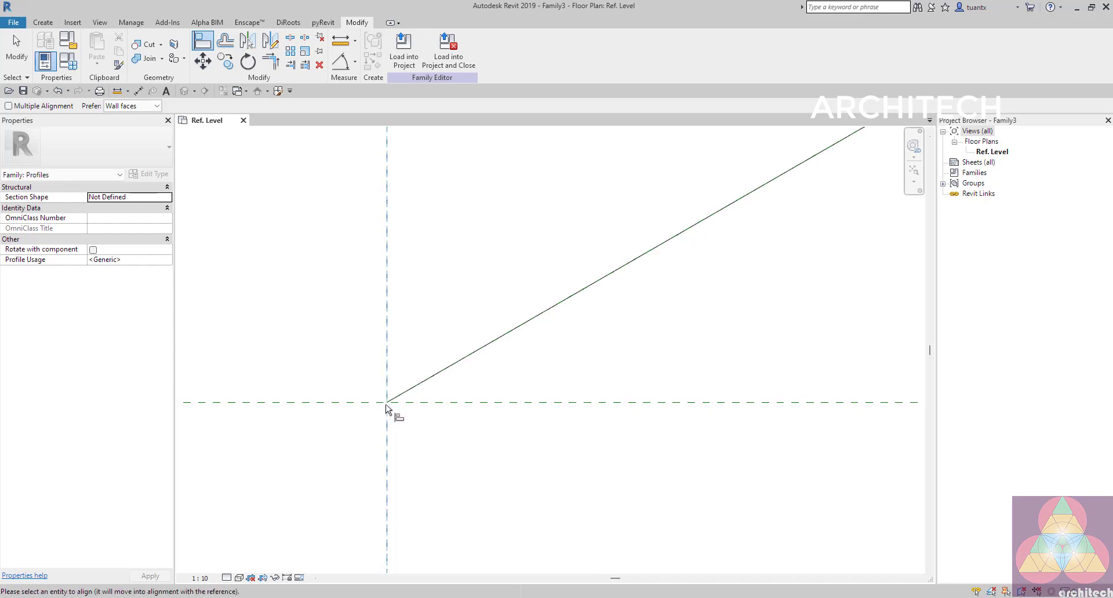
click(389, 406)
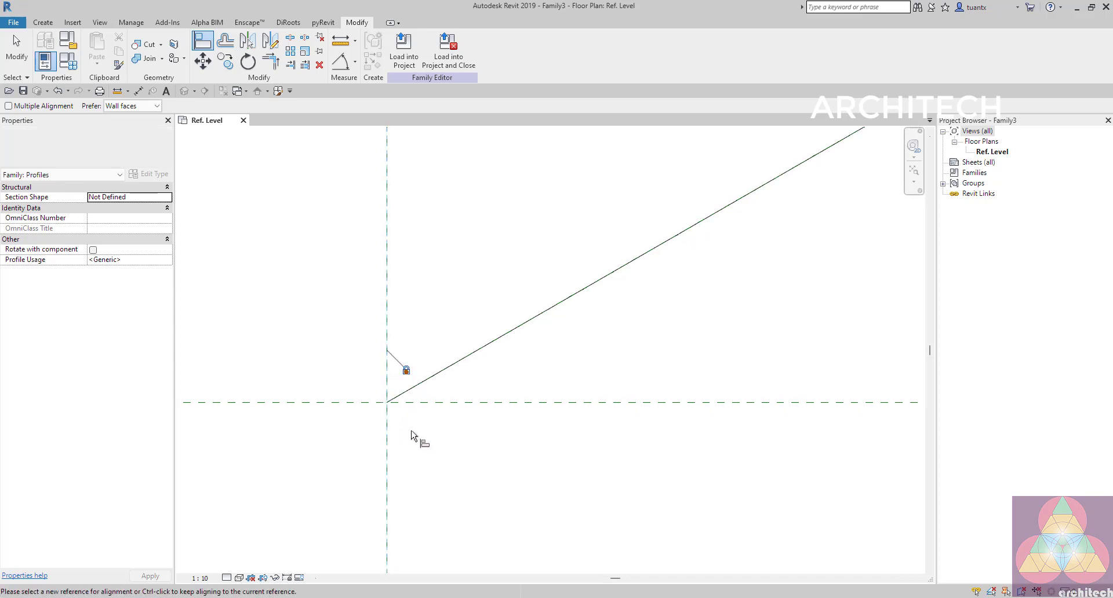
click(427, 403)
click(388, 404)
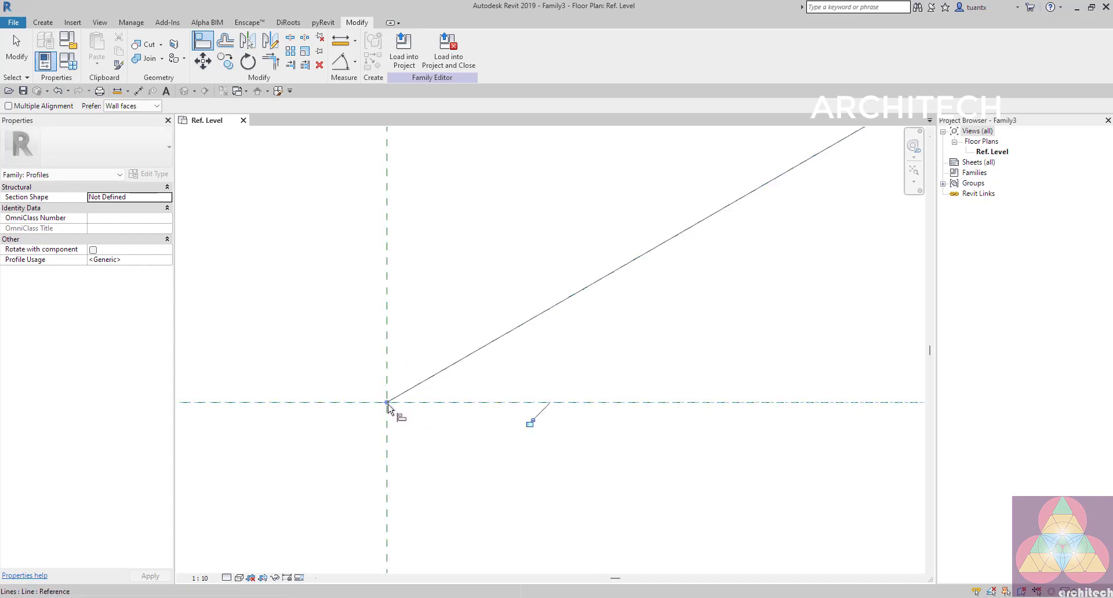
click(529, 424)
scroll(487, 391, down, 1)
middle_drag(487, 392, 420, 429)
scroll(420, 429, down, 1)
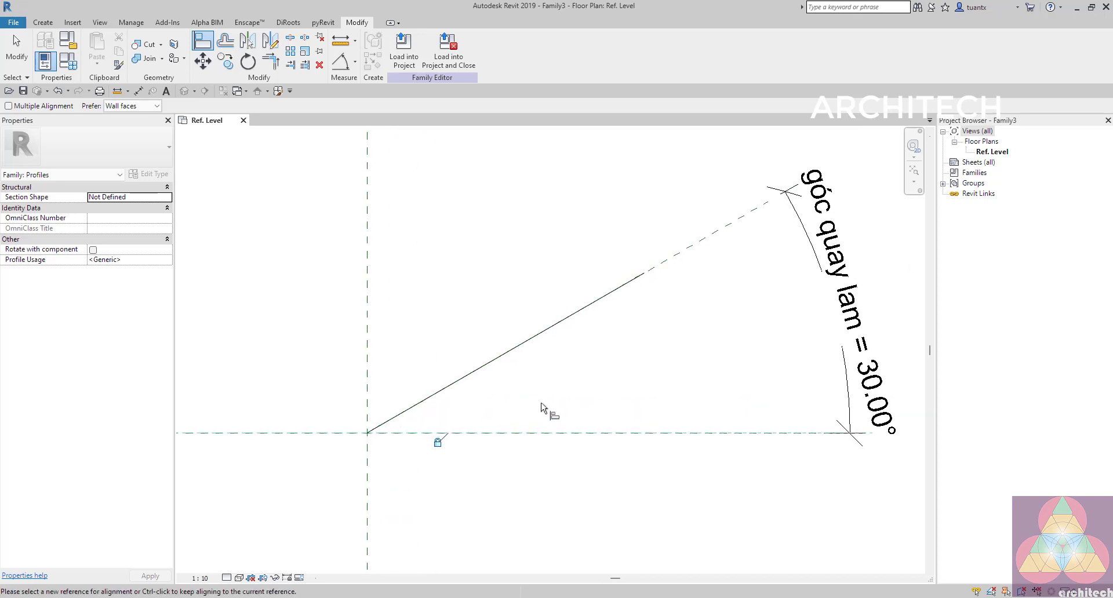
Add an aligned dimension between the two endpoints of the inclined profile line, placed below the line
middle_drag(540, 408, 500, 420)
click(354, 62)
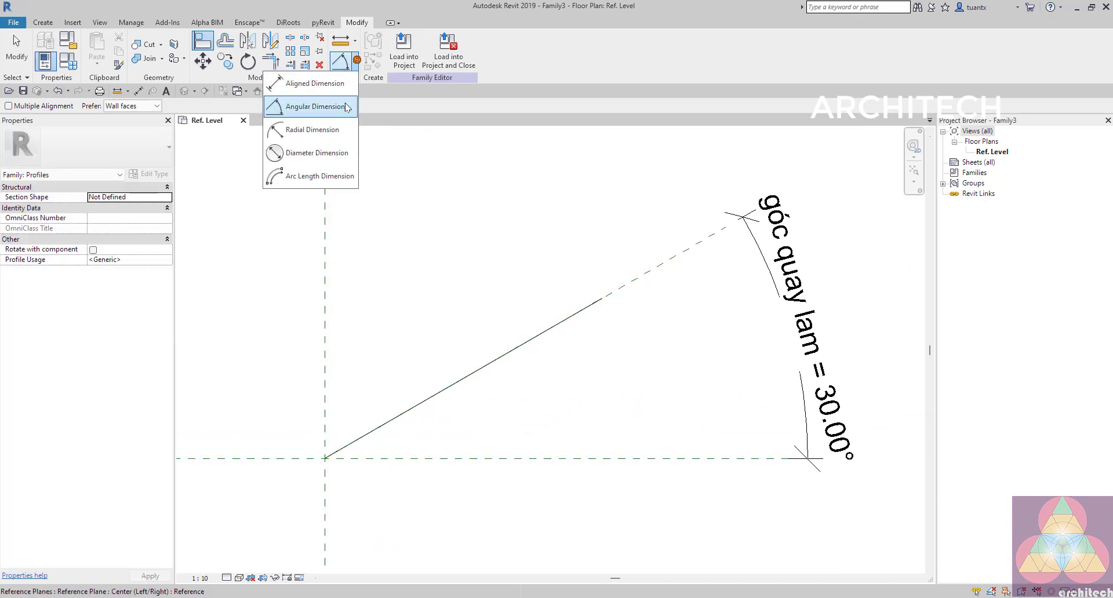
click(313, 86)
scroll(347, 477, up, 2)
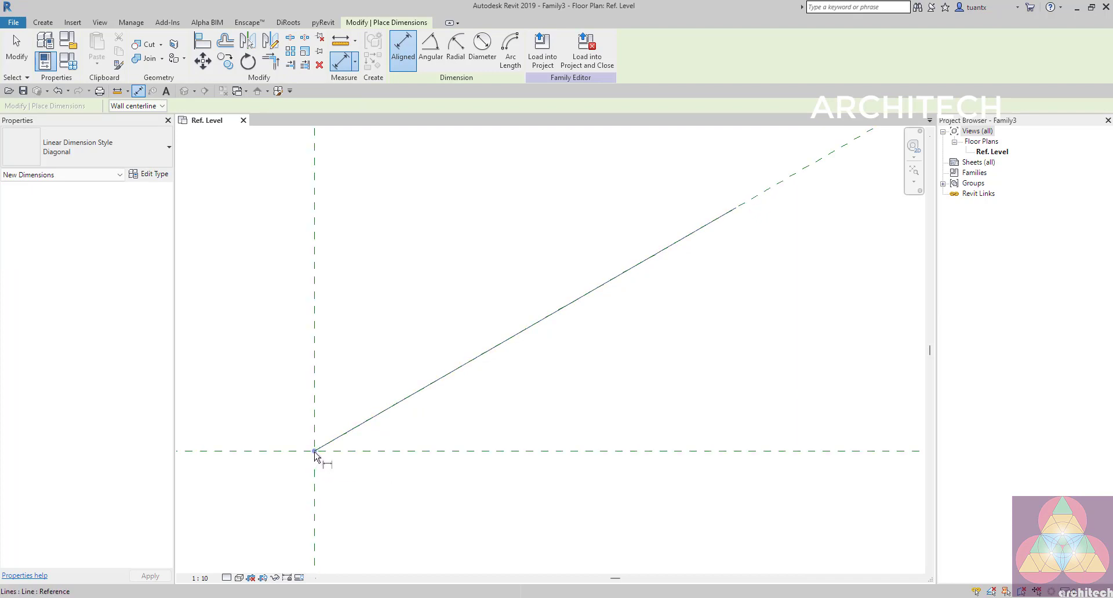
click(314, 452)
scroll(513, 399, down, 3)
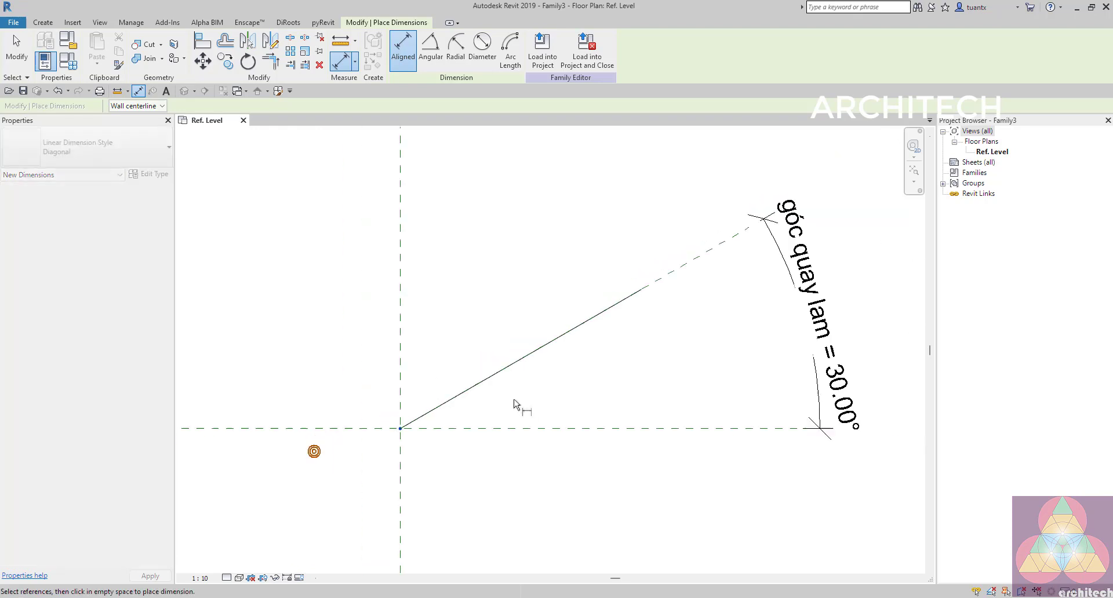
middle_drag(515, 401, 397, 446)
scroll(533, 346, up, 3)
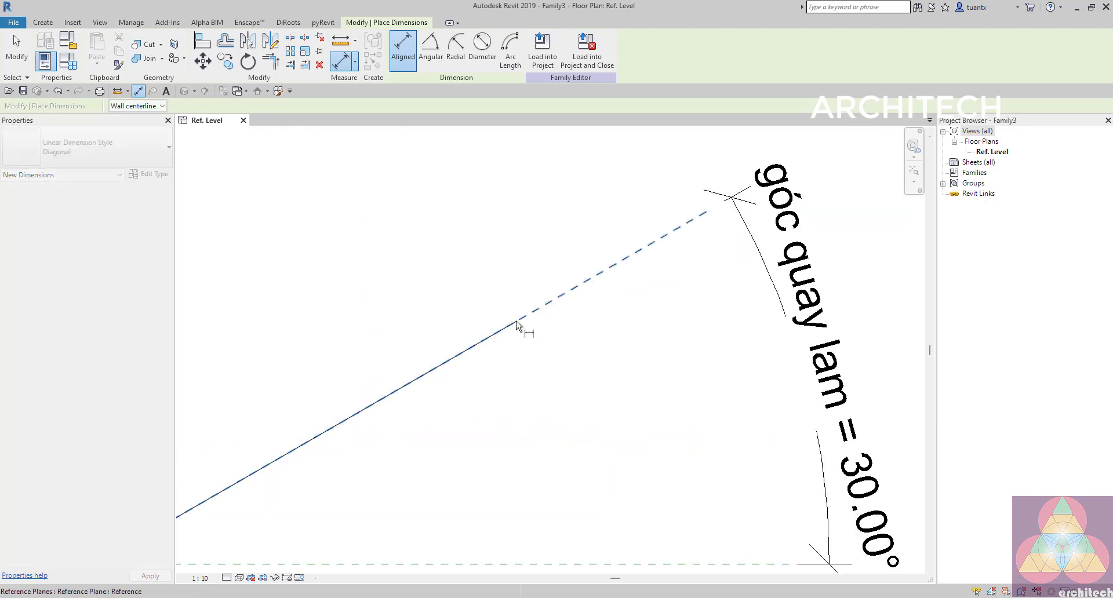
click(517, 322)
scroll(522, 355, down, 2)
middle_drag(522, 355, 559, 267)
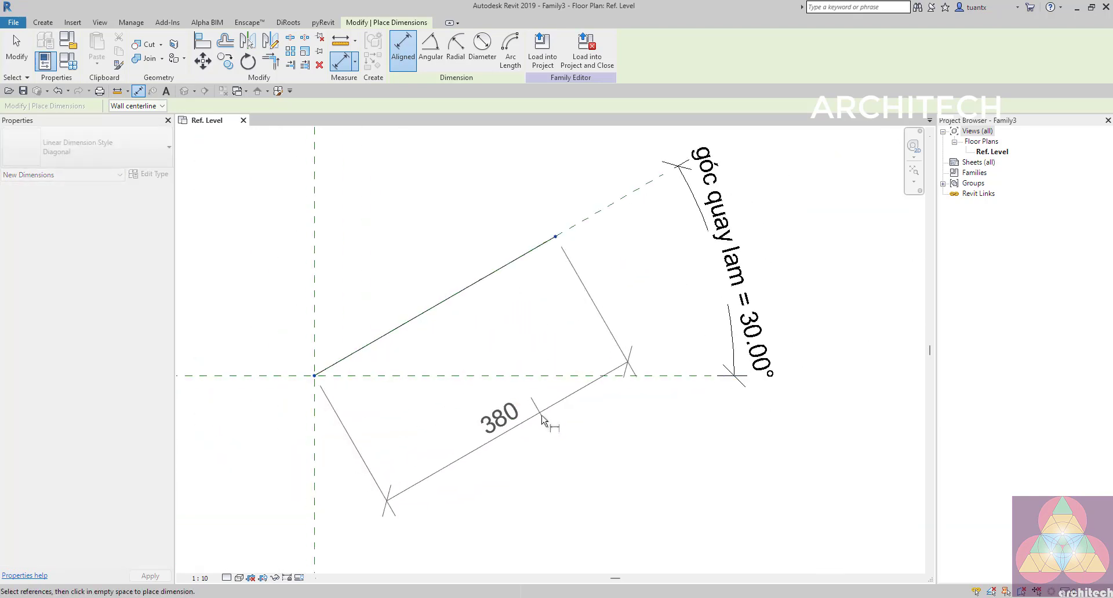
click(545, 426)
key(Escape)
Label the line's length dimension with a new family type parameter named "chiều rộng lam"
click(543, 395)
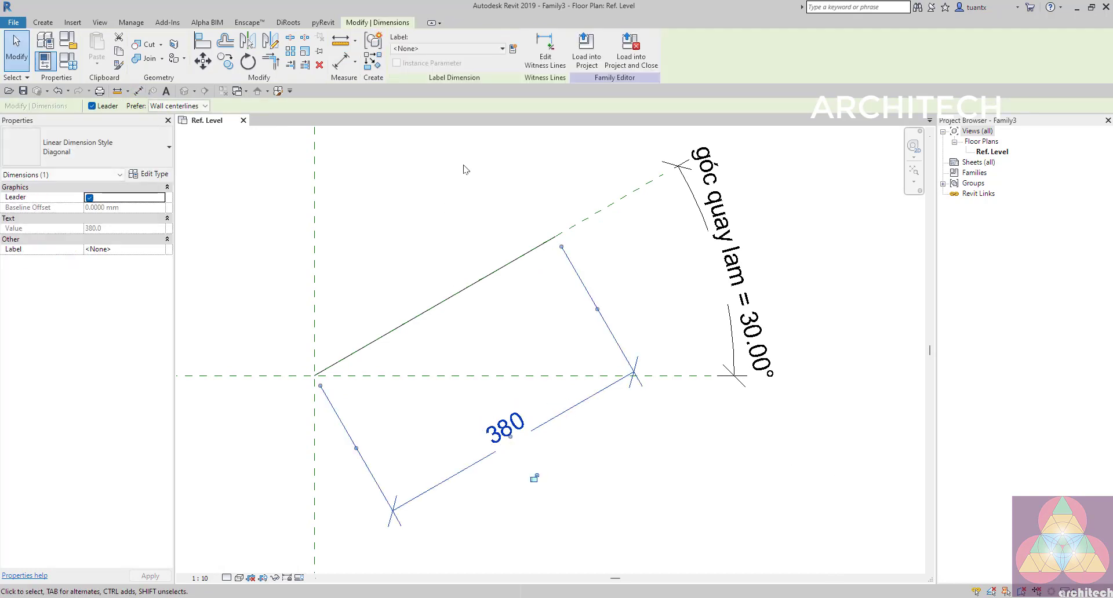
click(514, 50)
text(dài)
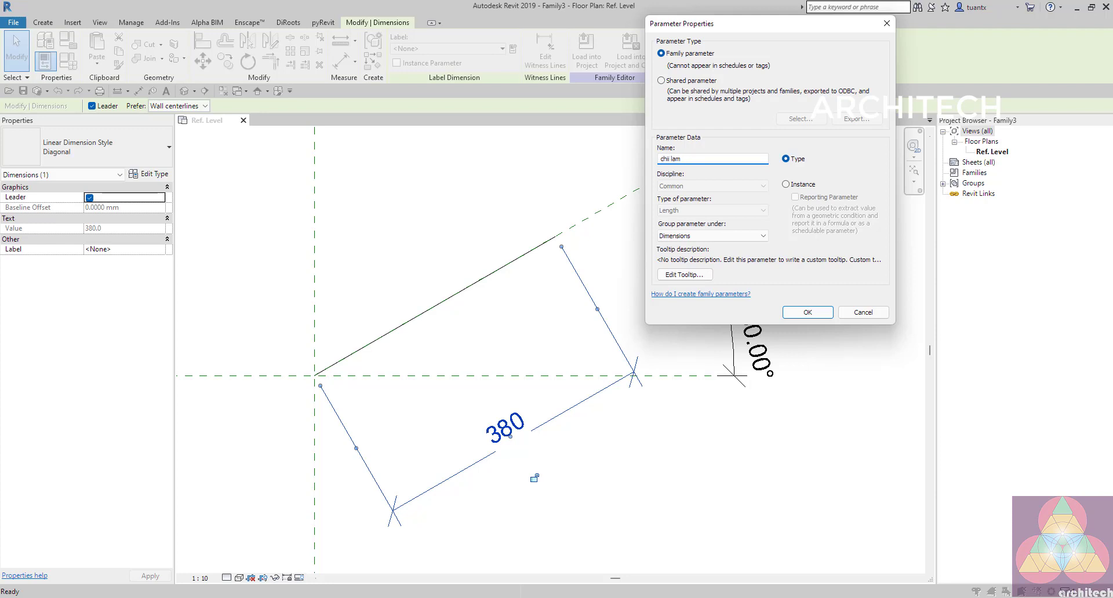
drag(693, 160, 656, 169)
text(chie)
click(805, 313)
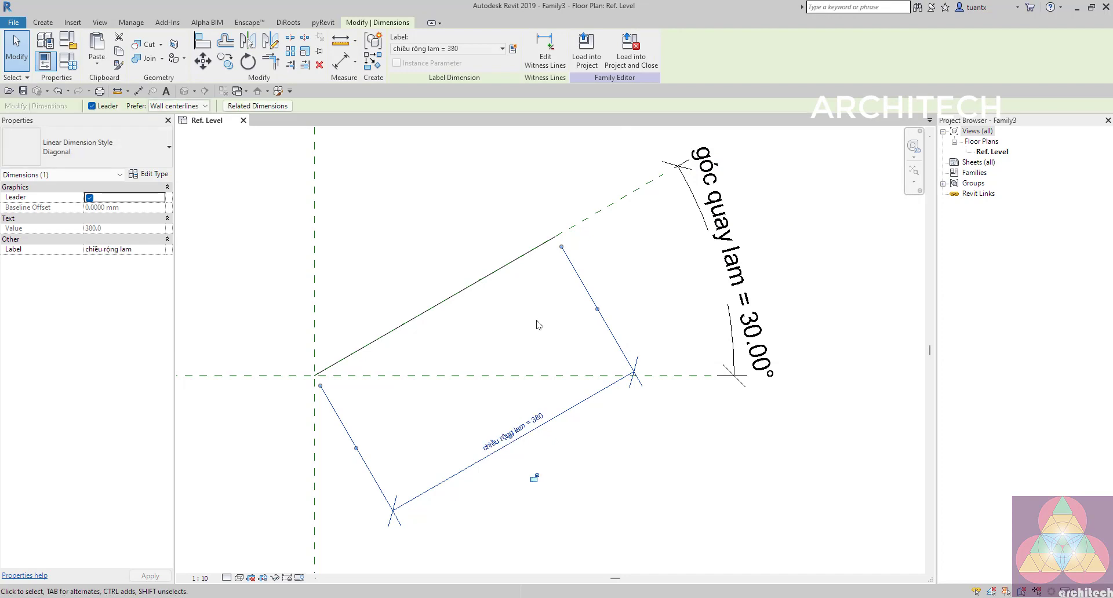
click(536, 322)
Draw three connected profile lines above the inclined line, forming a closed rectangle with a 380 mm long far side
scroll(529, 313, down, 3)
middle_drag(527, 312, 553, 337)
scroll(462, 319, up, 3)
middle_drag(400, 313, 332, 333)
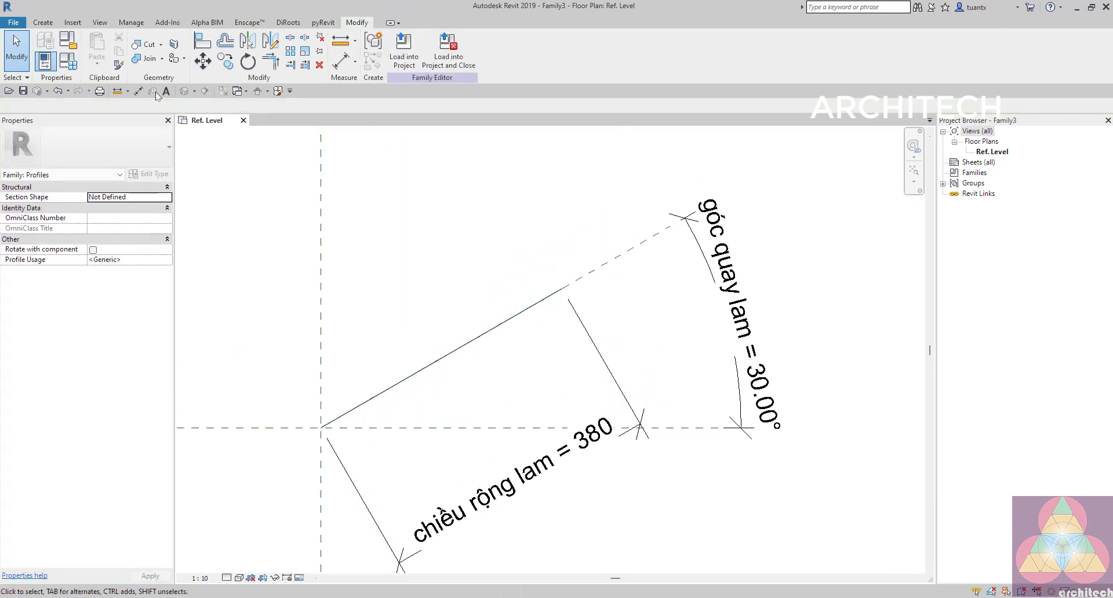
click(41, 23)
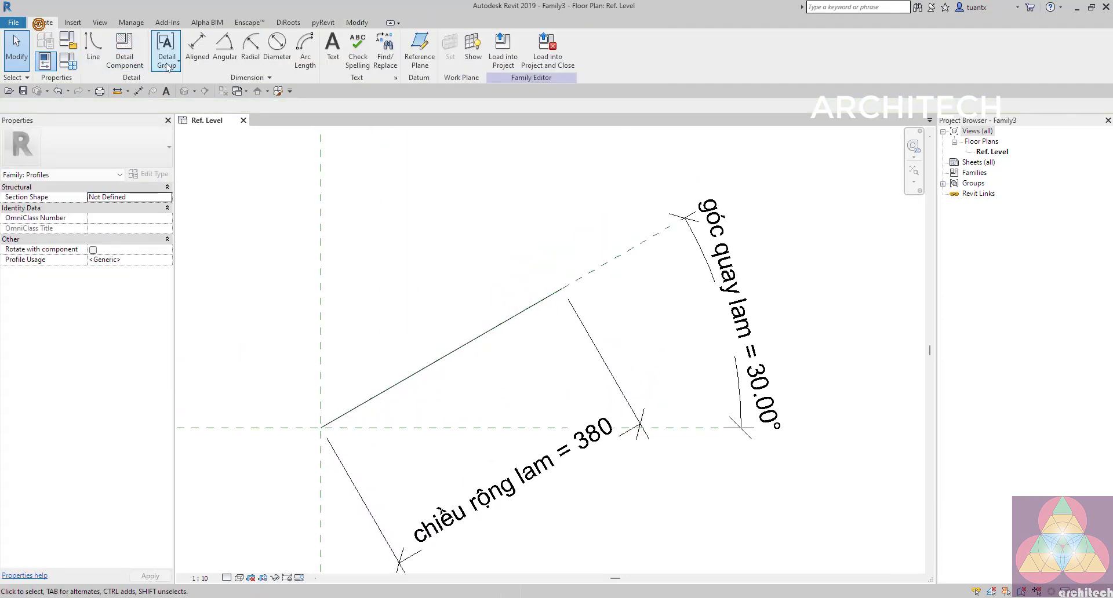
click(103, 68)
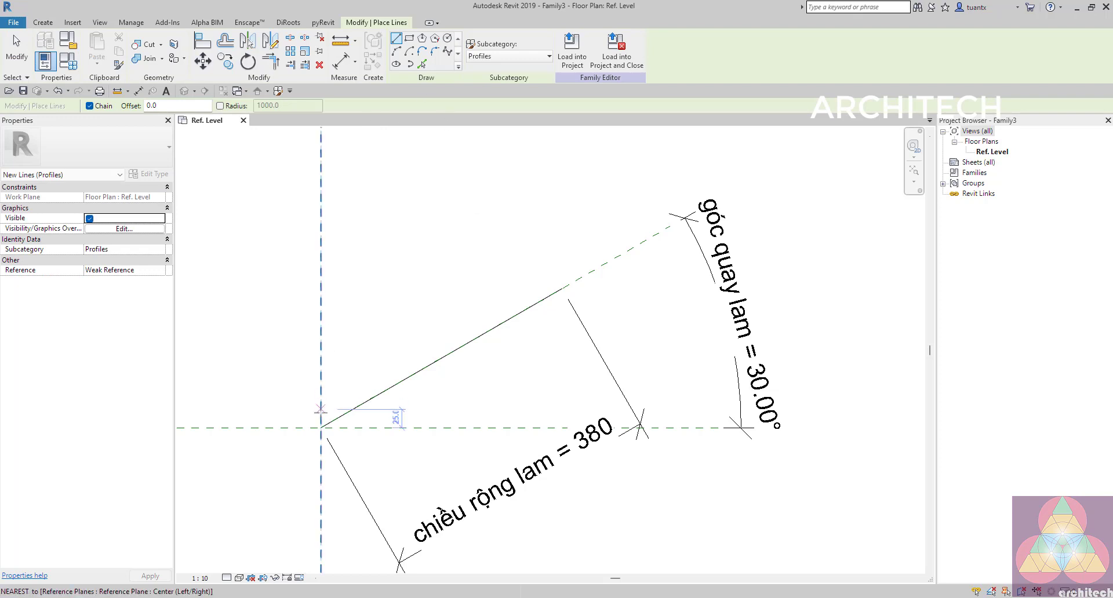
click(321, 427)
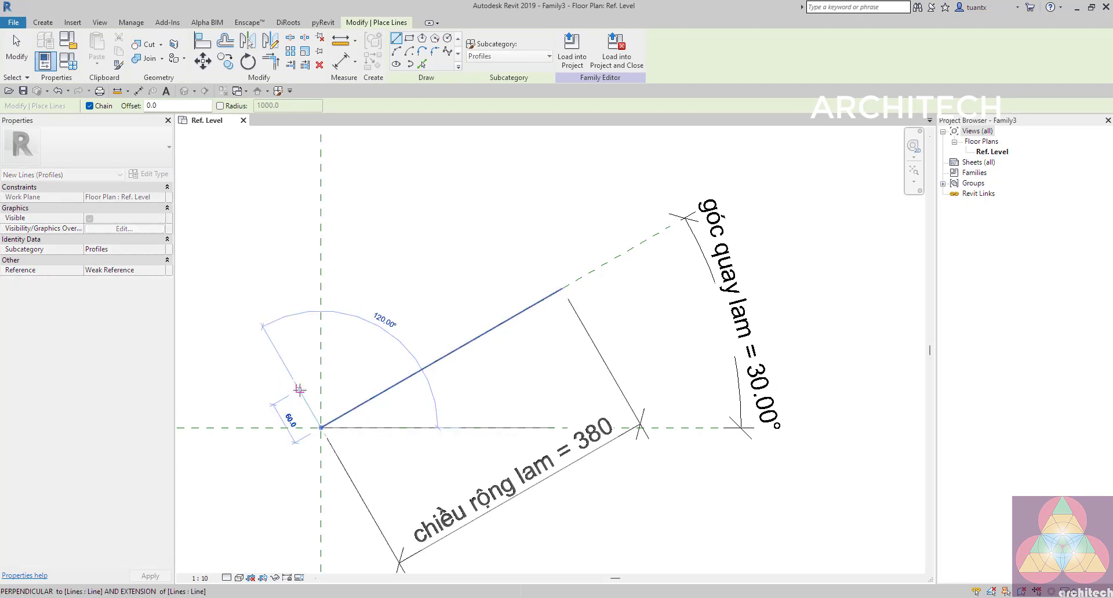
click(285, 364)
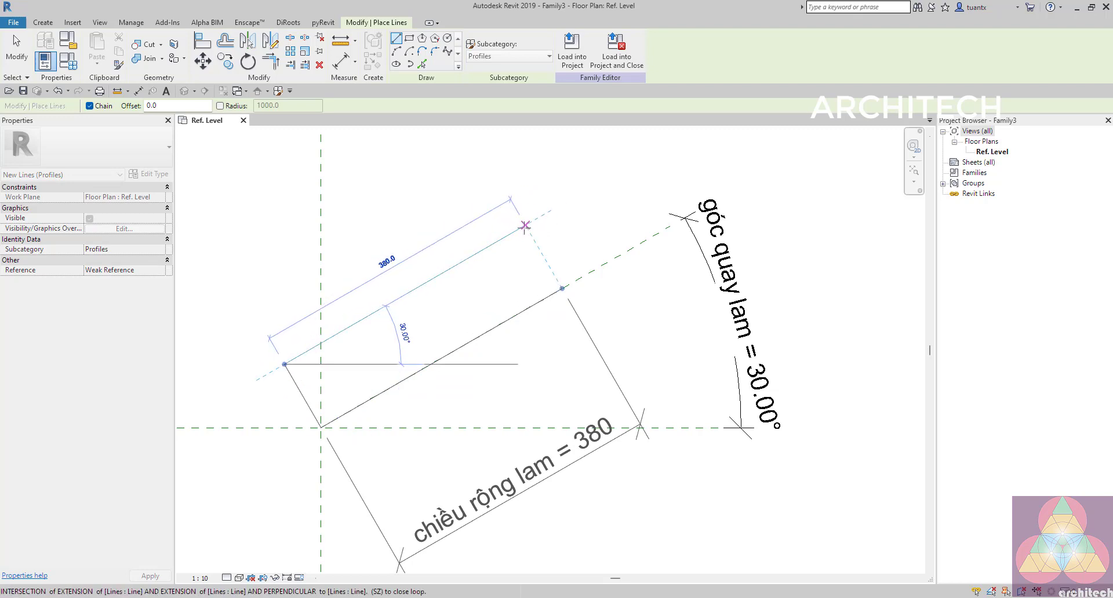
click(525, 225)
click(562, 288)
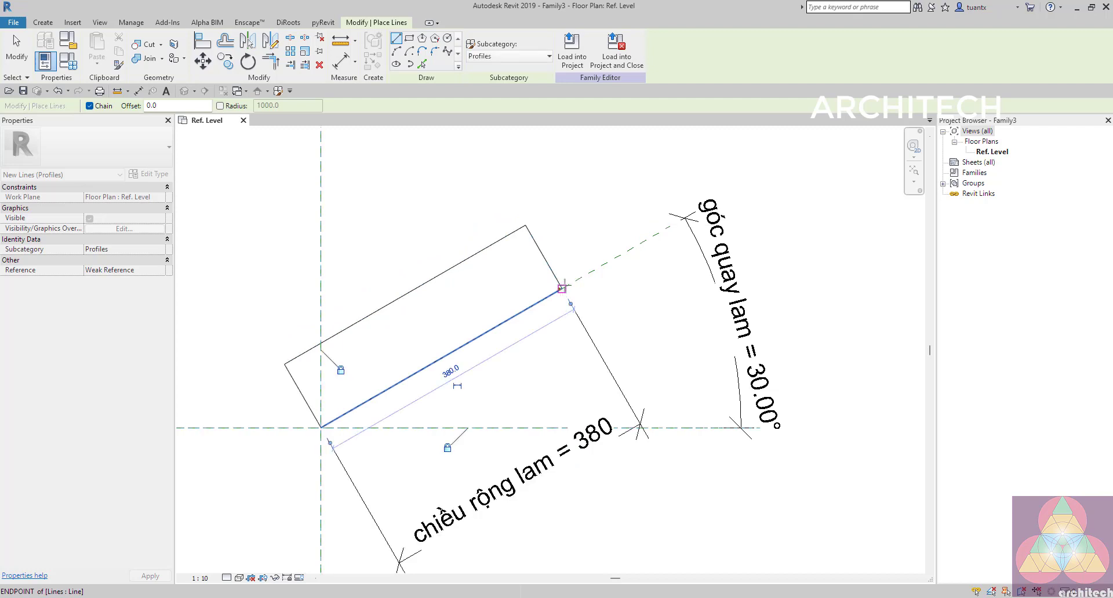
scroll(284, 427, up, 1)
scroll(284, 427, up, 2)
middle_drag(308, 393, 312, 363)
key(Escape)
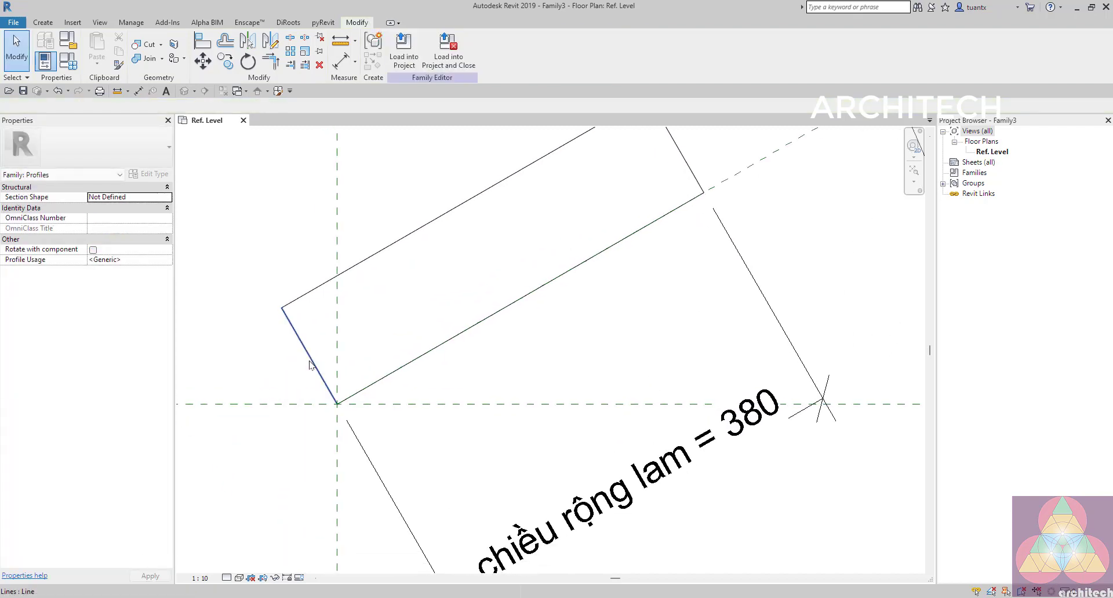
Set the góc quay lam parameter to 45° in the family types
scroll(325, 371, down, 2)
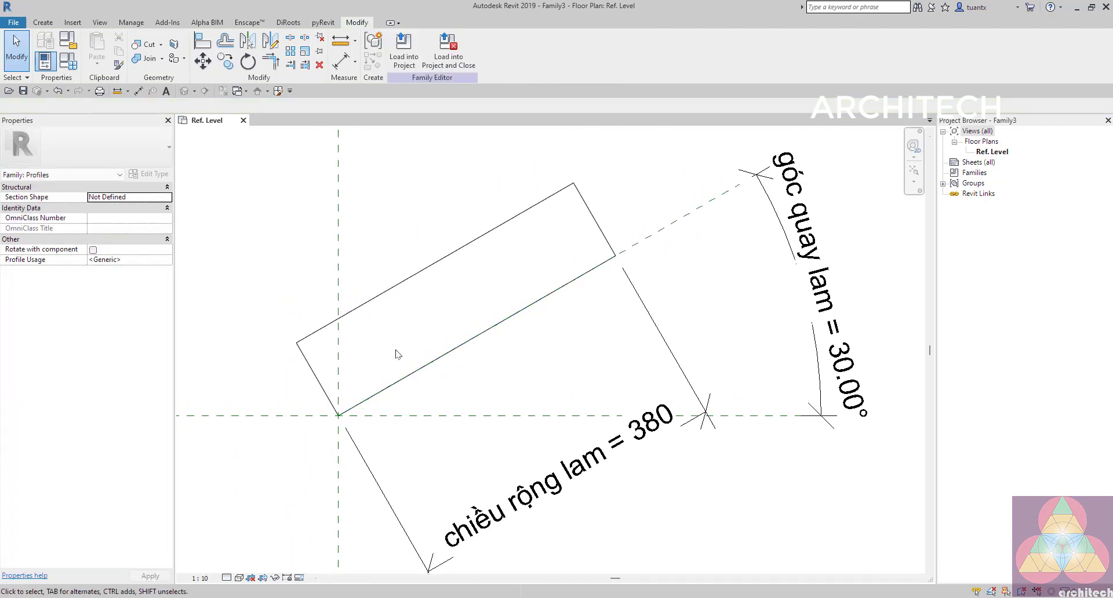
click(69, 61)
click(436, 157)
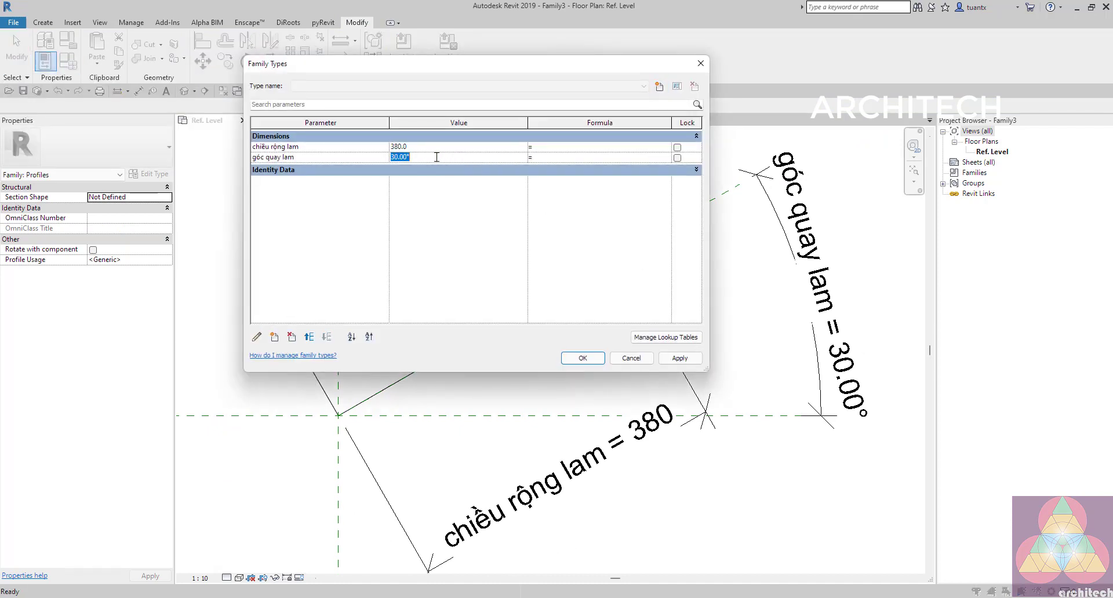
text(45)
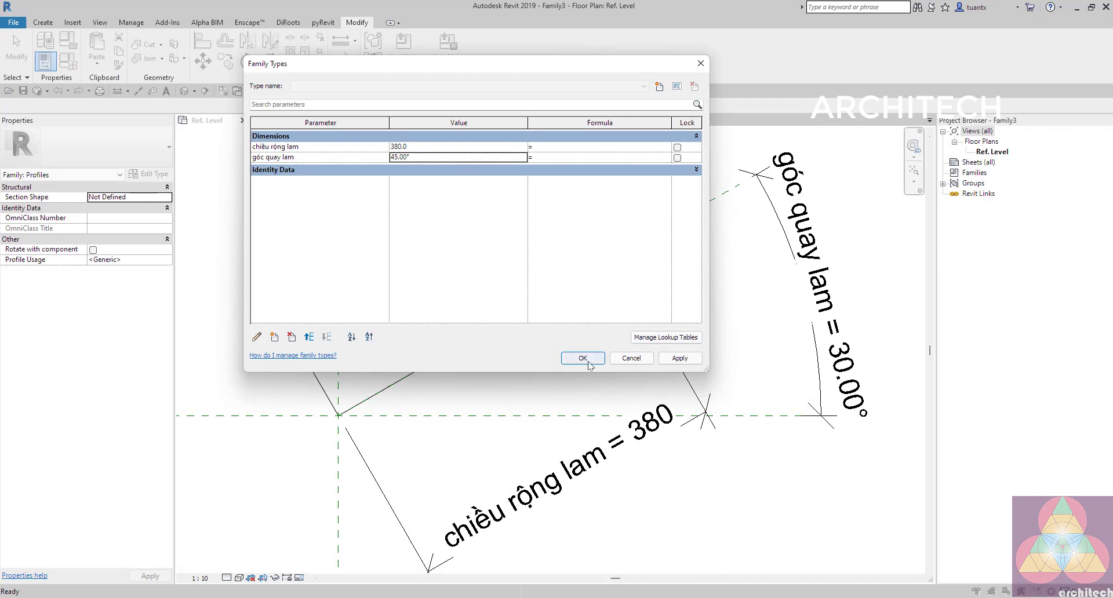
click(583, 357)
Add an aligned dimension between the inclined reference plane and the rectangle's far long side, placed beyond its upper end
scroll(532, 323, down, 2)
middle_drag(464, 305, 446, 341)
scroll(494, 337, up, 1)
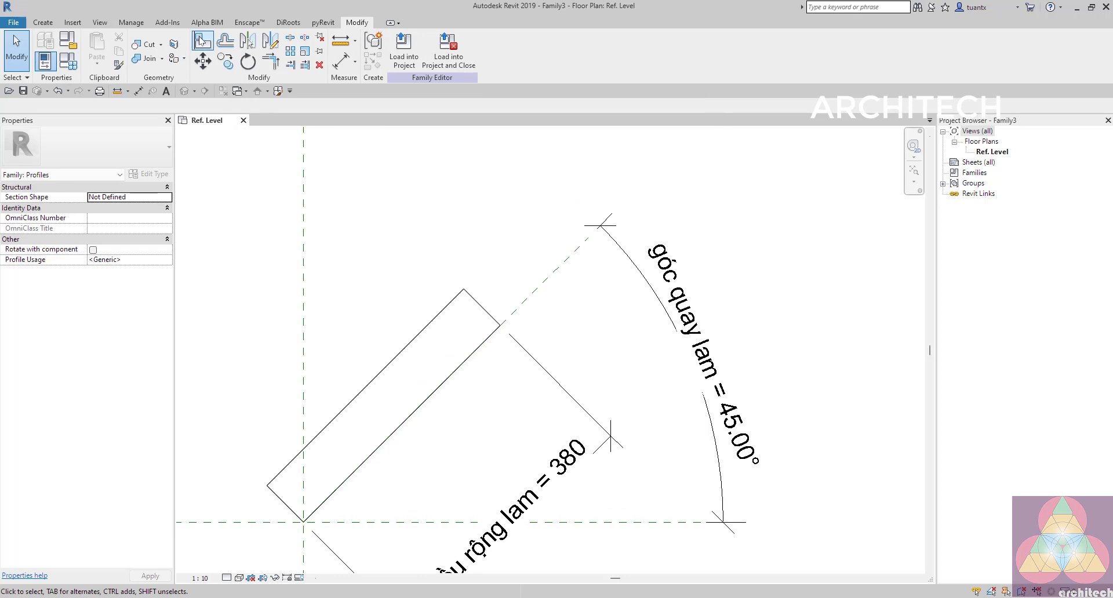
click(341, 60)
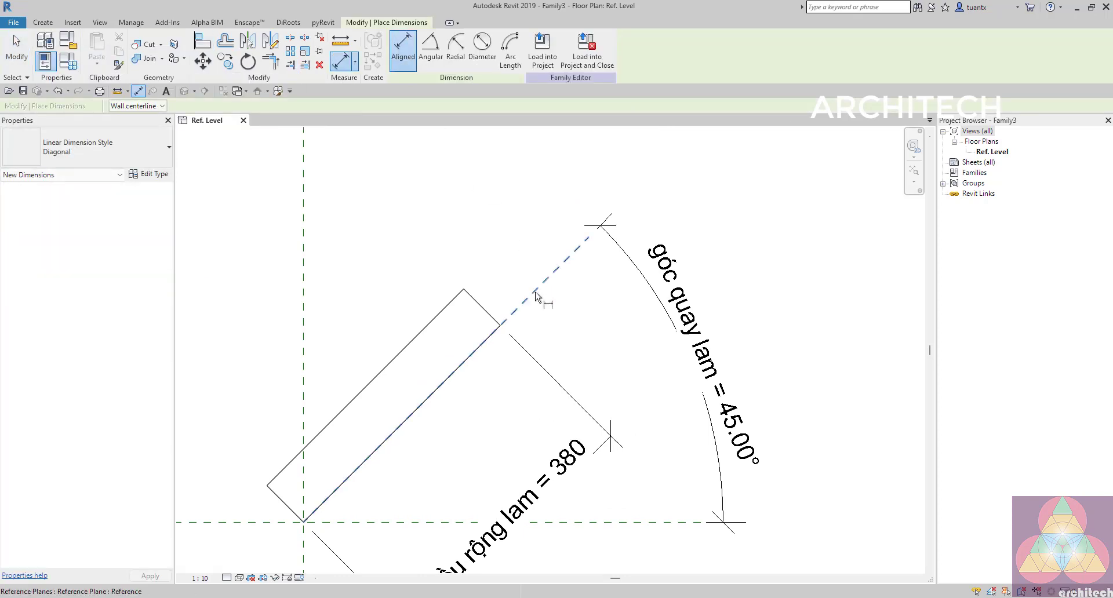
click(534, 293)
click(456, 297)
scroll(483, 274, down, 2)
middle_drag(483, 274, 435, 336)
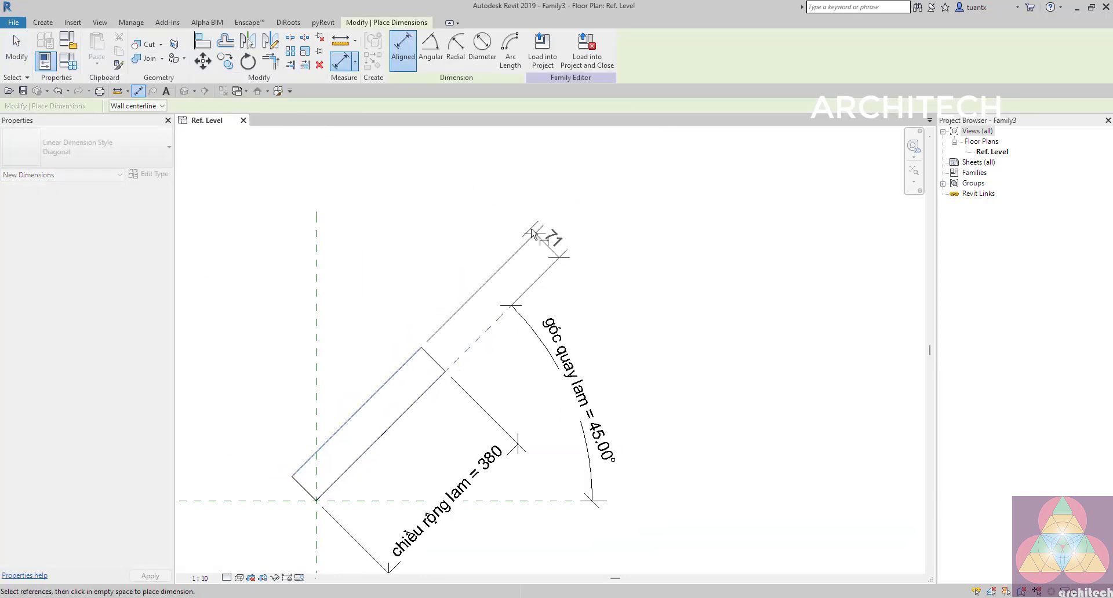
click(531, 228)
scroll(530, 230, up, 2)
key(Escape)
Label the rectangle's thickness dimension with a new family type parameter named "chiều dày lam"
click(521, 241)
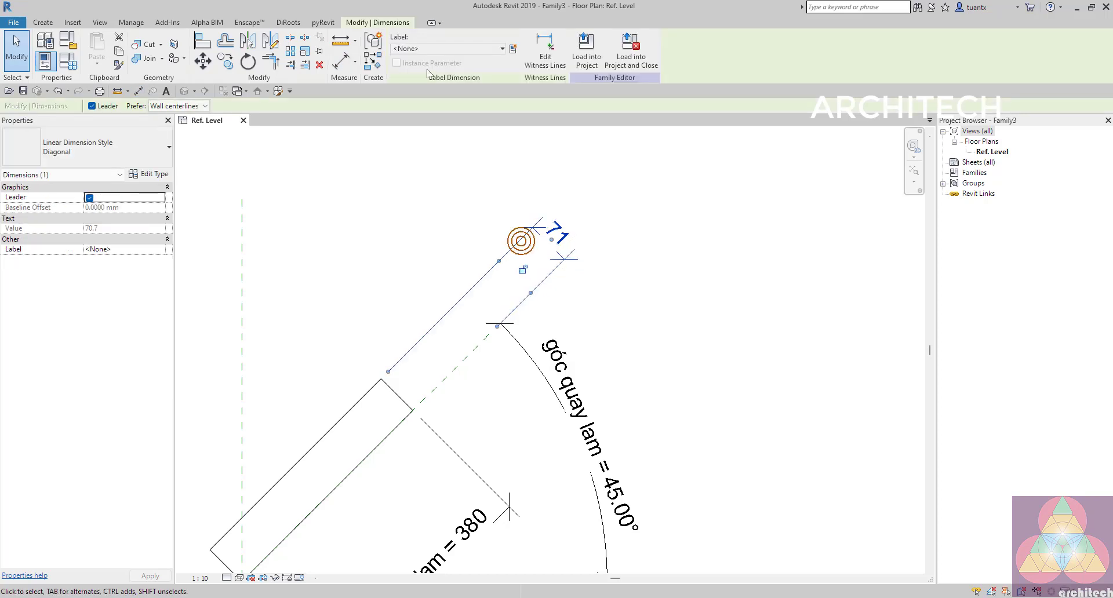
click(513, 50)
text(ều dày lam)
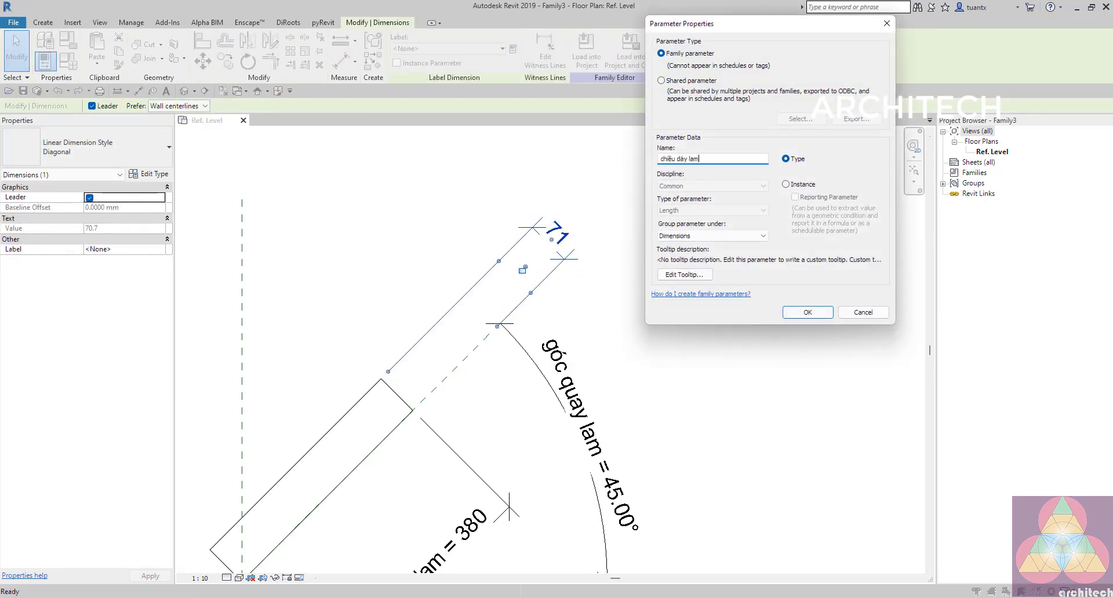
click(807, 312)
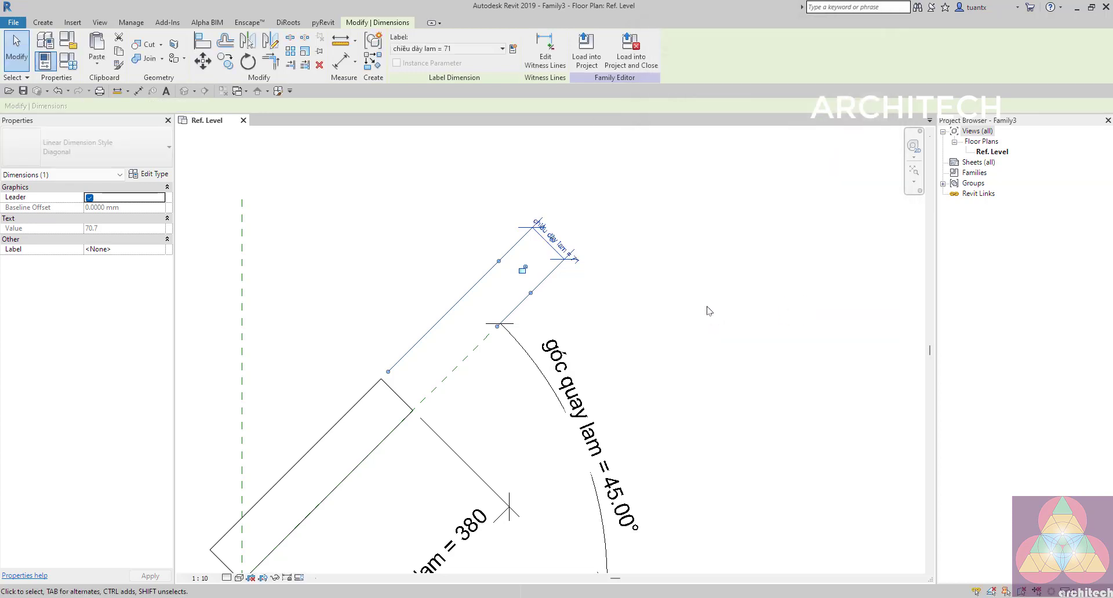
scroll(673, 313, down, 1)
click(654, 299)
scroll(545, 229, up, 2)
scroll(553, 261, down, 2)
middle_drag(602, 366, 649, 292)
middle_drag(442, 382, 528, 317)
scroll(485, 348, up, 2)
middle_drag(458, 375, 424, 379)
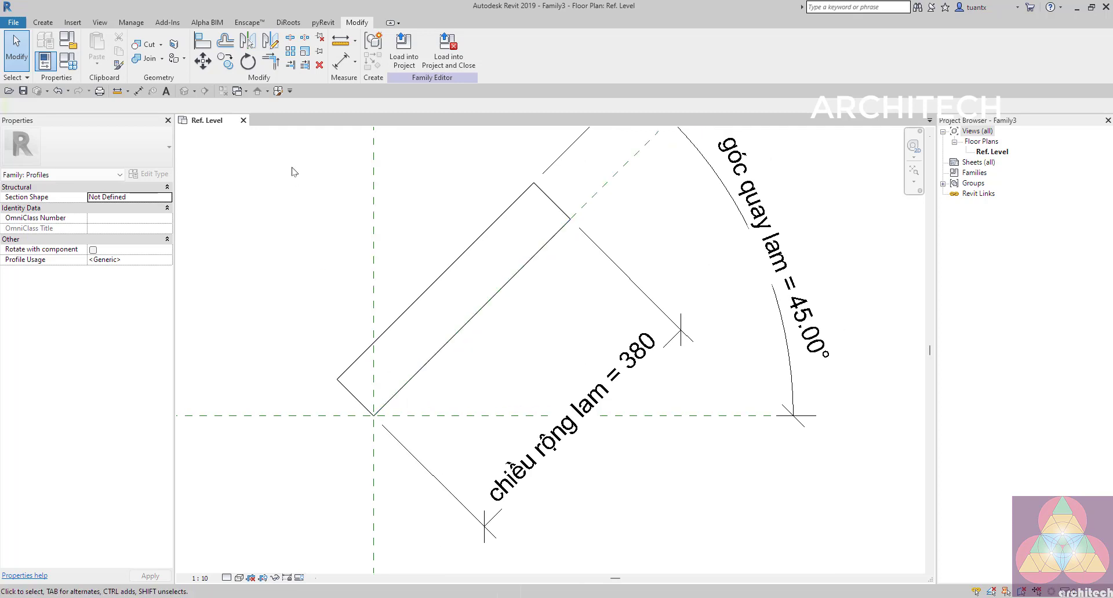
click(355, 61)
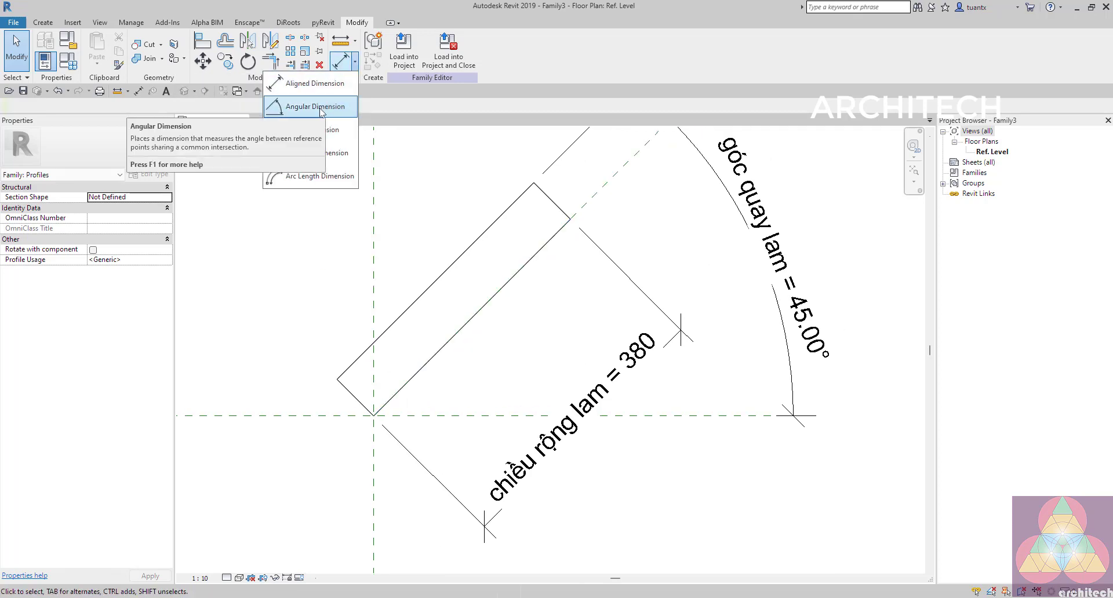
click(325, 108)
scroll(386, 412, up, 4)
click(334, 392)
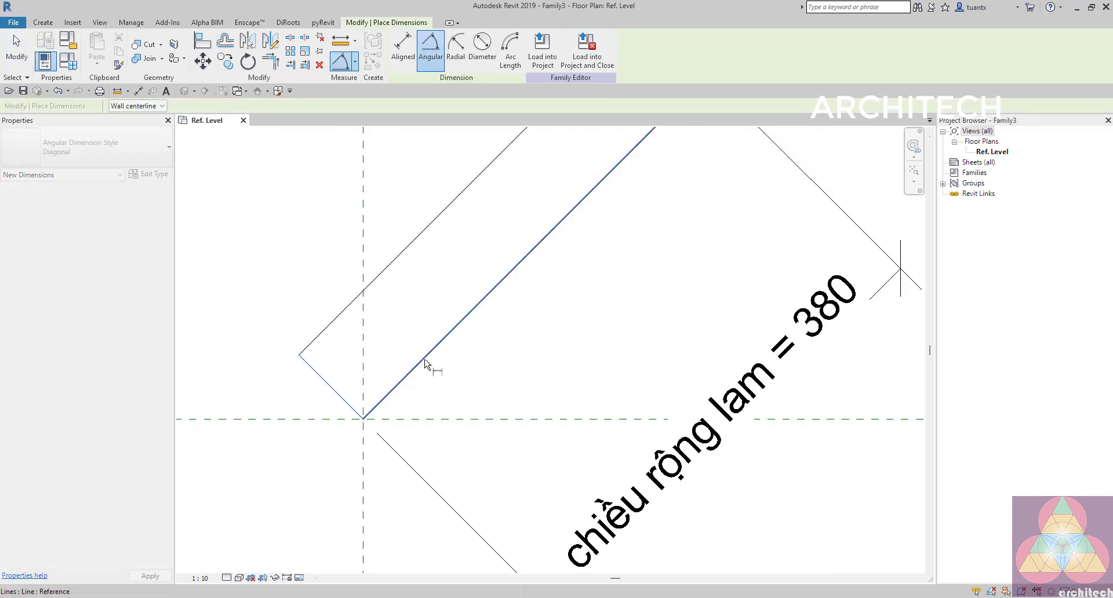
scroll(498, 325, down, 3)
middle_drag(632, 243, 583, 290)
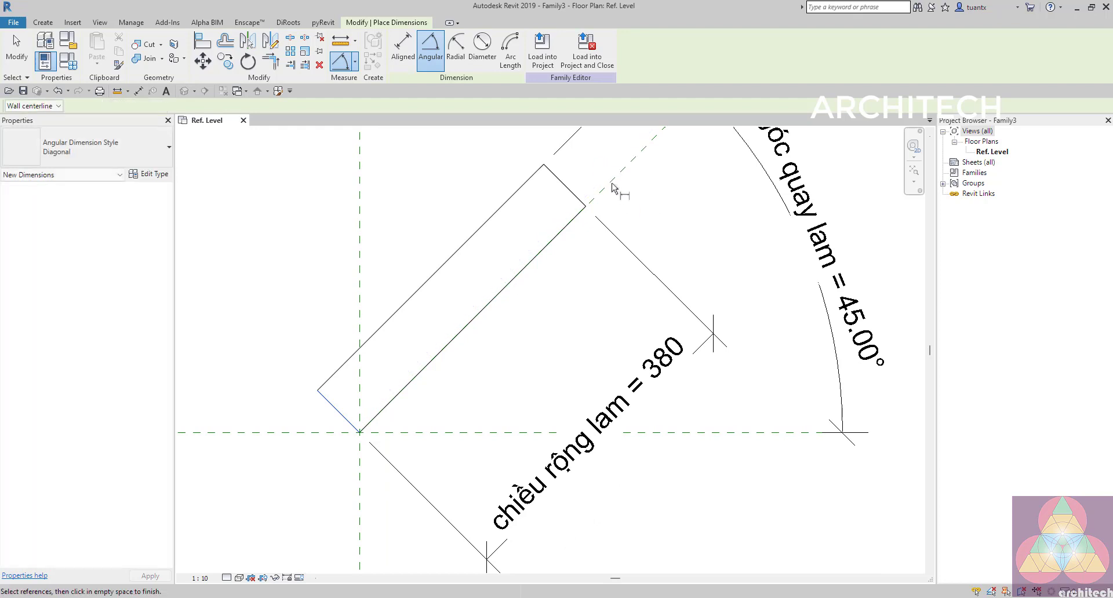
key(Escape)
key(Escape)
scroll(542, 258, down, 4)
scroll(544, 262, down, 1)
middle_drag(543, 262, 490, 313)
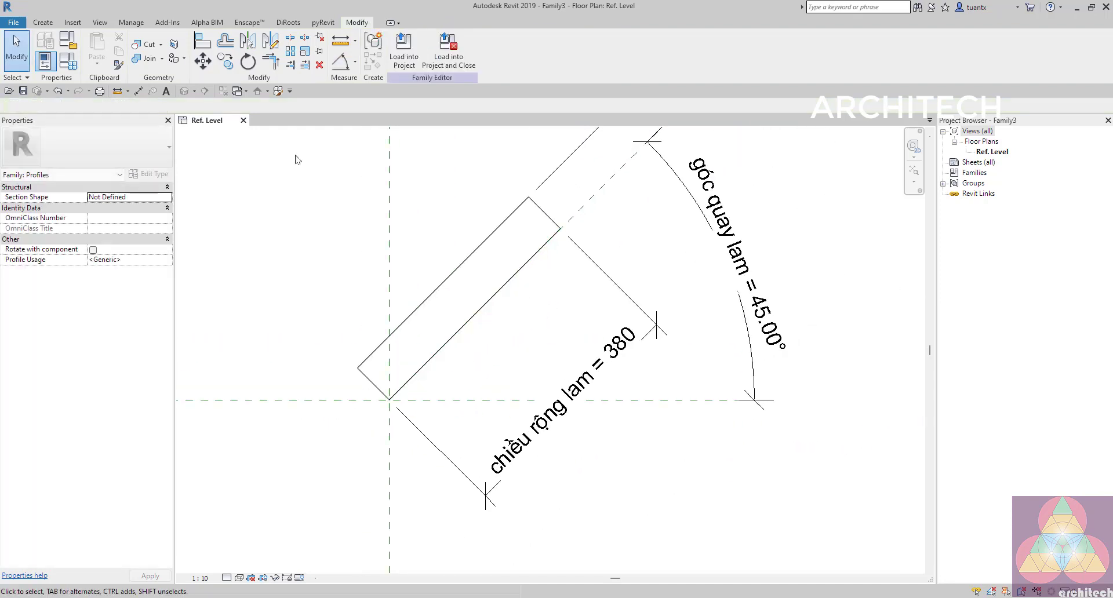
Add an angular dimension between the rectangle's inclined base and its short side at the origin, placed below the intersection
click(346, 66)
scroll(371, 389, up, 2)
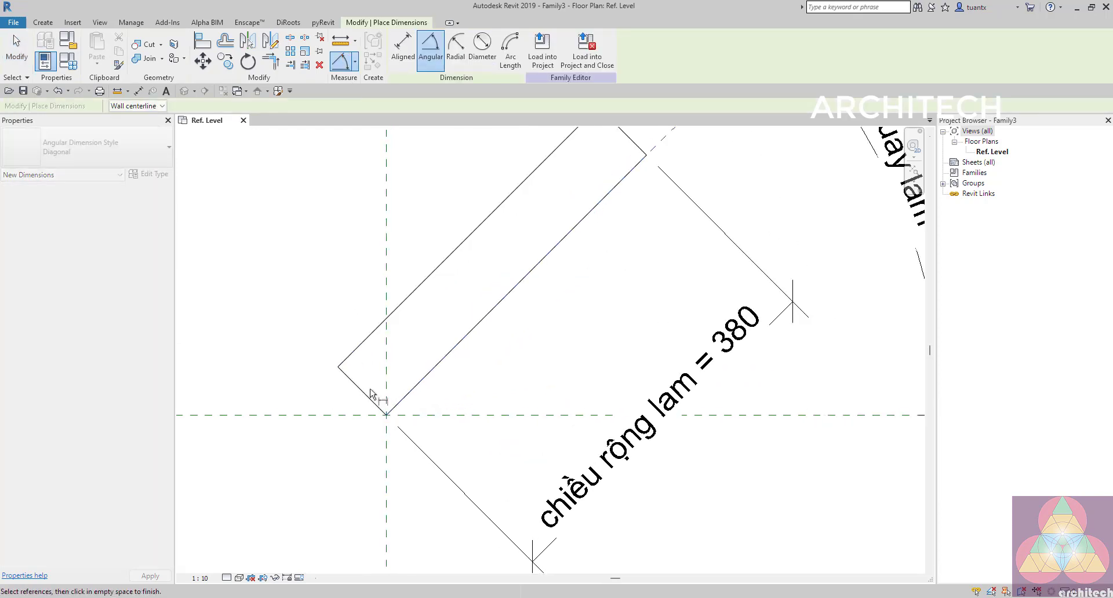
click(365, 396)
scroll(370, 359, down, 2)
middle_drag(374, 364, 377, 391)
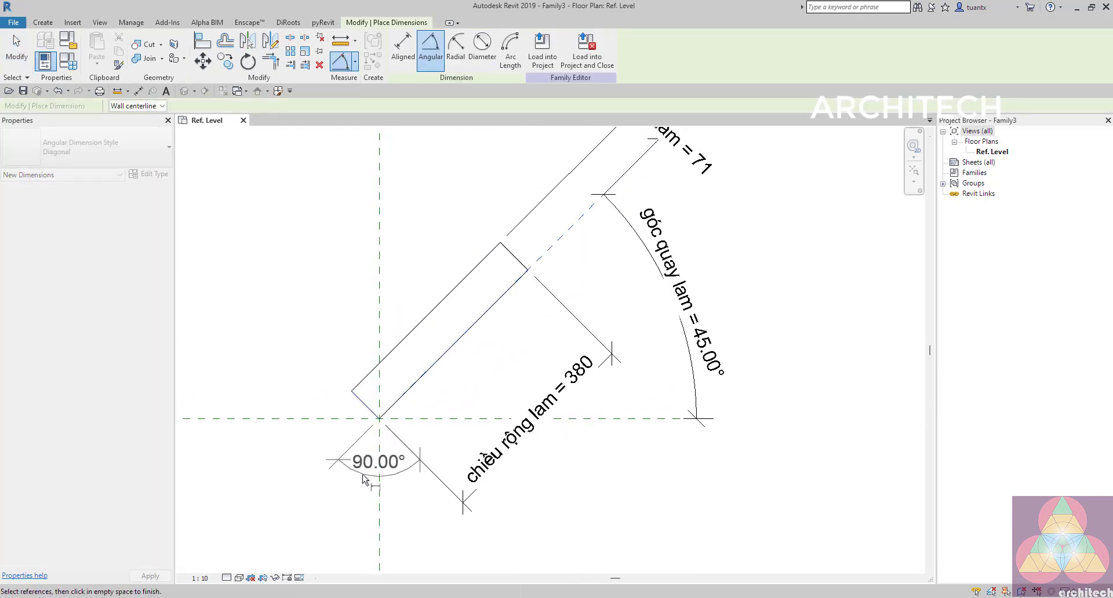
click(355, 477)
Add an angular dimension between the short side at the origin and the rectangle's far long side, placed outside that corner
scroll(335, 403, up, 2)
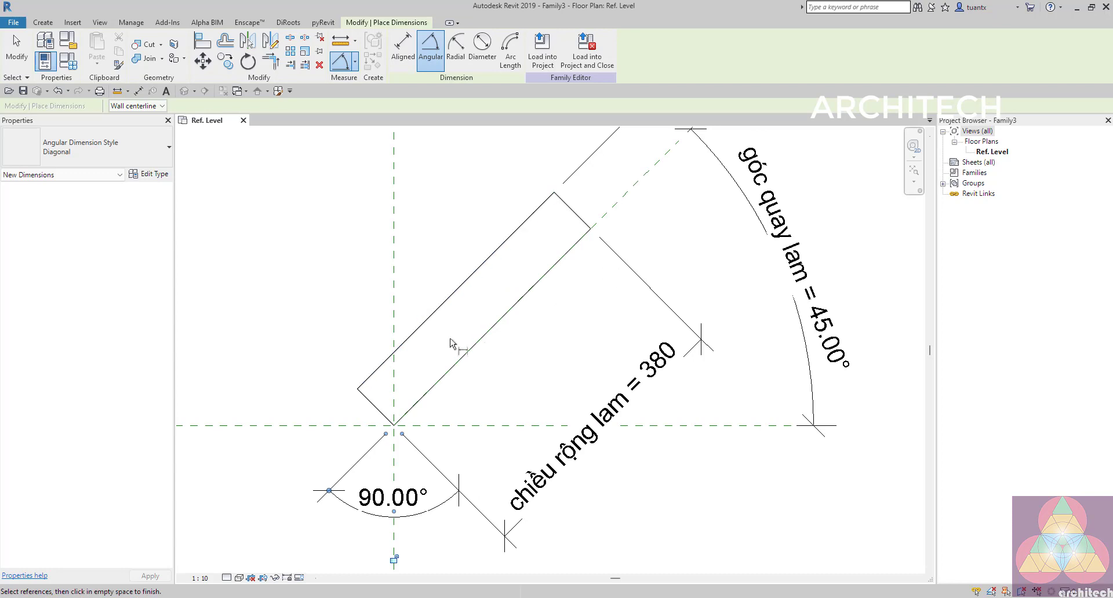
click(368, 395)
click(370, 377)
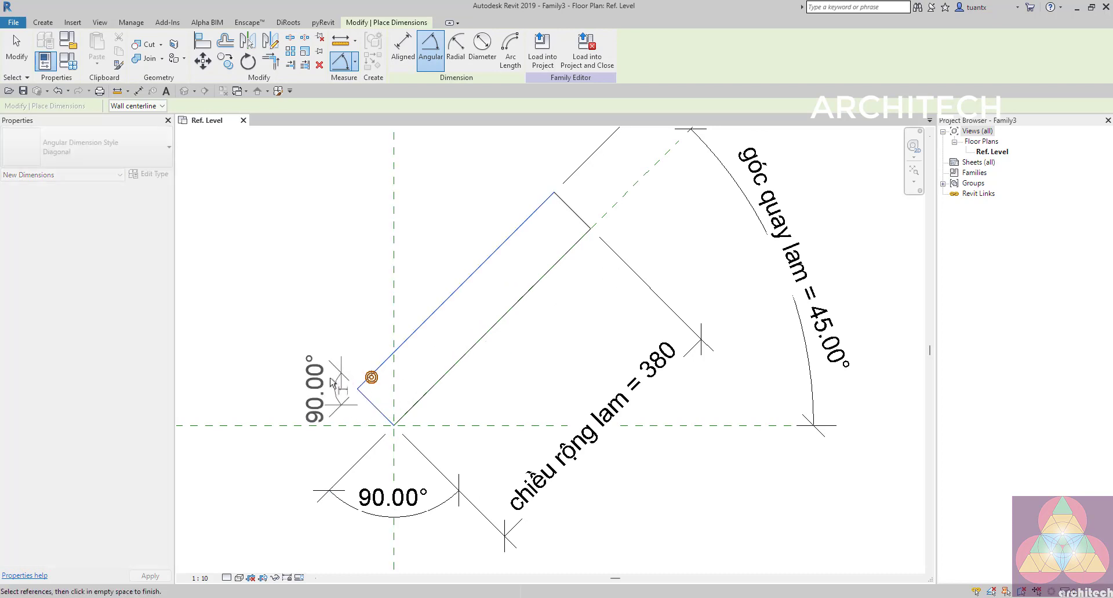
click(301, 381)
Add an angular dimension between the inclined reference plane and the rectangle's outer short side, placed above the upper end
click(521, 226)
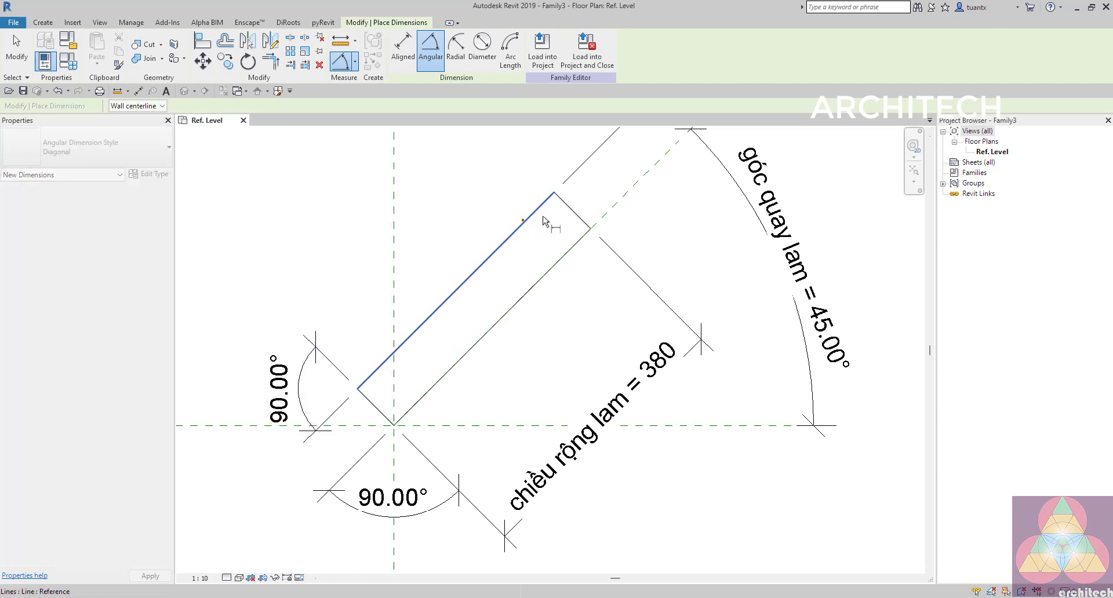
click(491, 186)
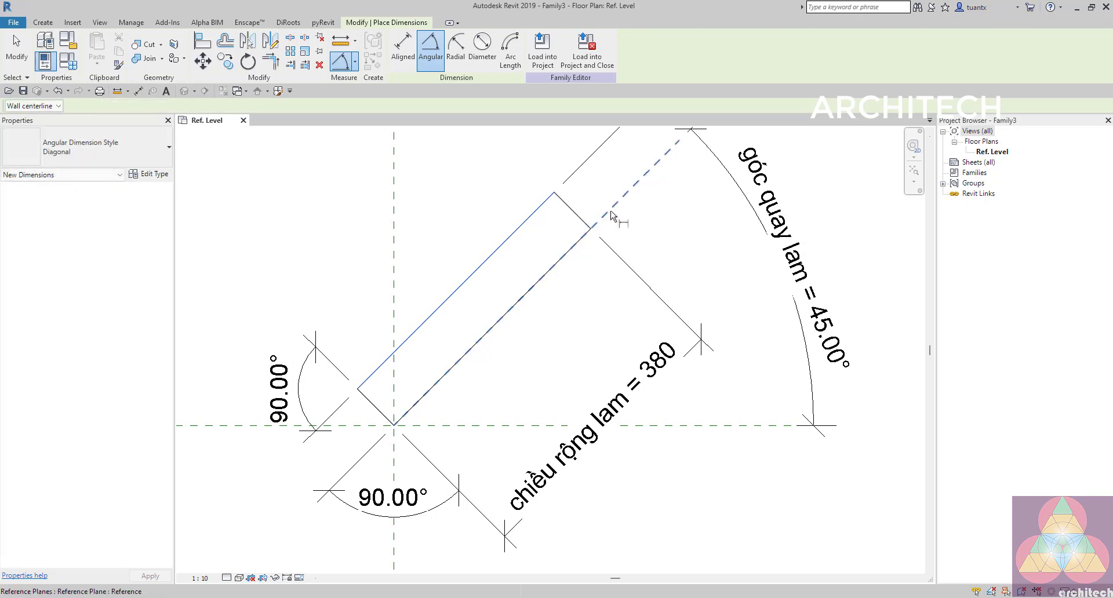
click(610, 211)
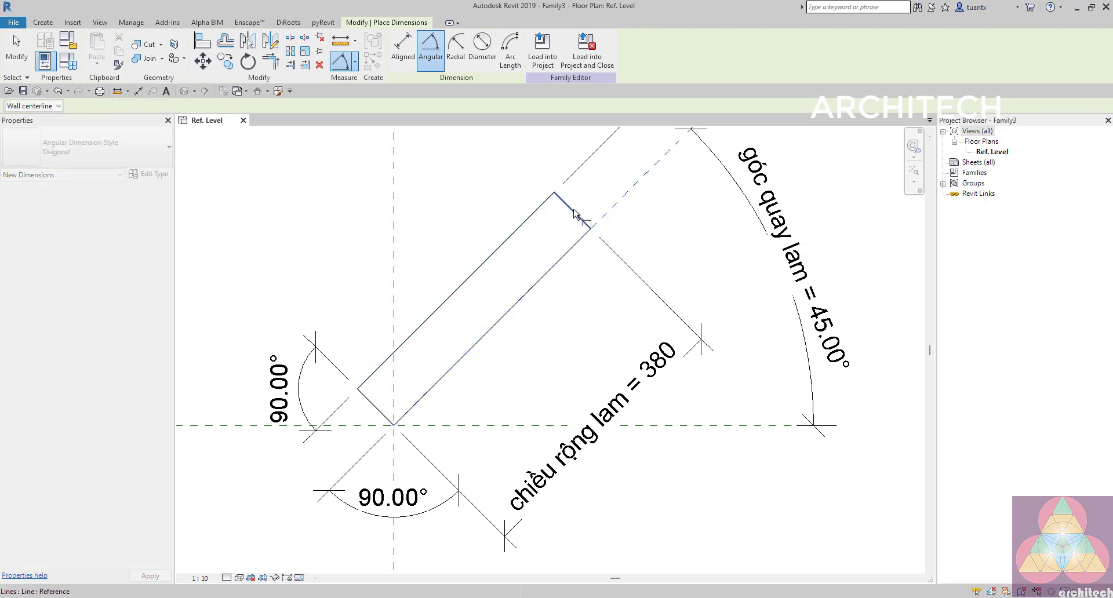
click(580, 218)
scroll(583, 203, down, 2)
middle_drag(571, 180, 550, 235)
click(540, 166)
scroll(537, 174, down, 3)
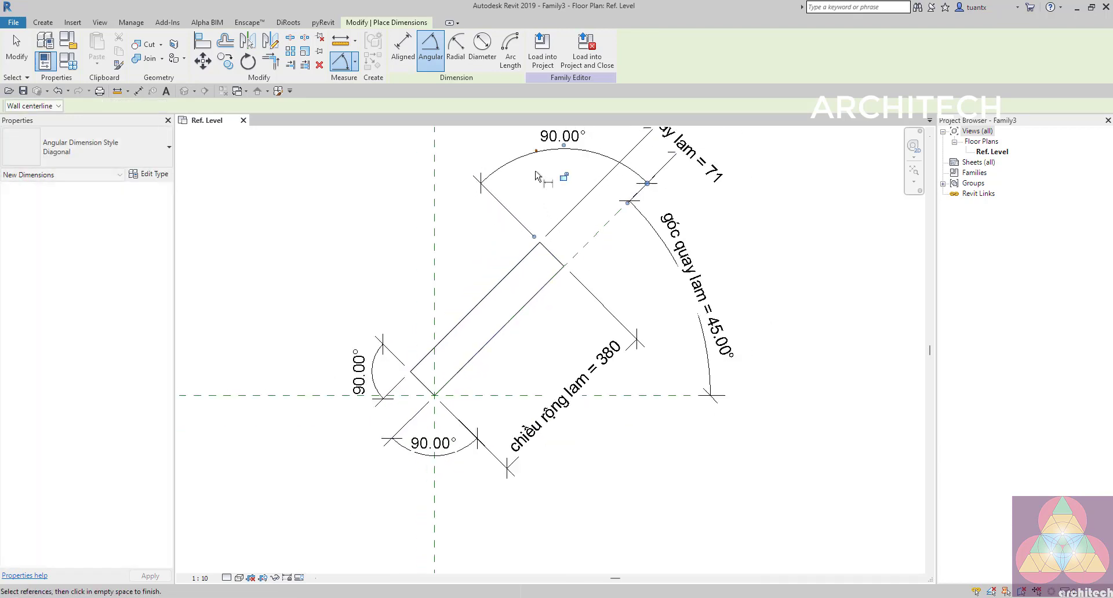
middle_drag(532, 200, 519, 239)
key(Escape)
key(Escape)
middle_drag(381, 219, 258, 241)
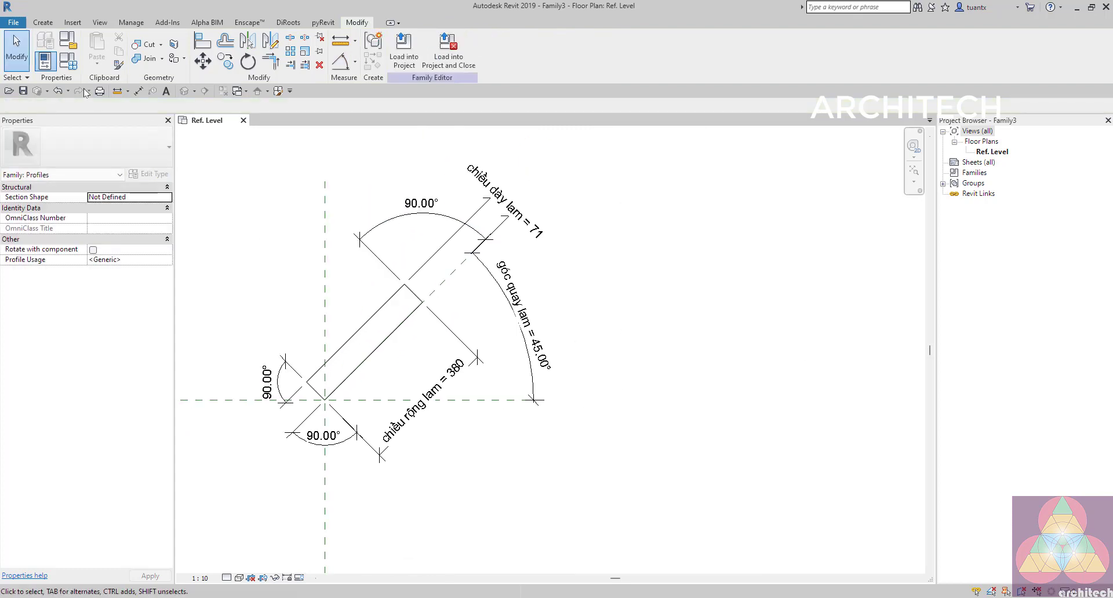
Set the family type values chiều dày lam to 20, chiều rộng lam to 50 and góc quay lam to 30°
click(74, 68)
drag(506, 70, 821, 71)
click(734, 153)
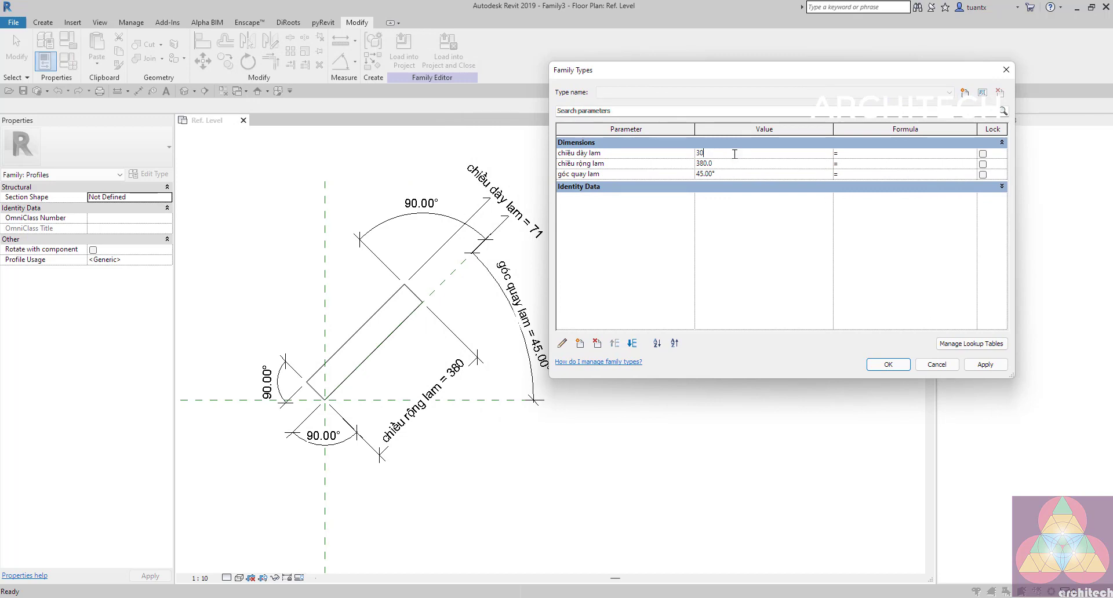
click(735, 164)
text(50)
click(721, 153)
text(20)
click(735, 174)
text(30)
click(876, 364)
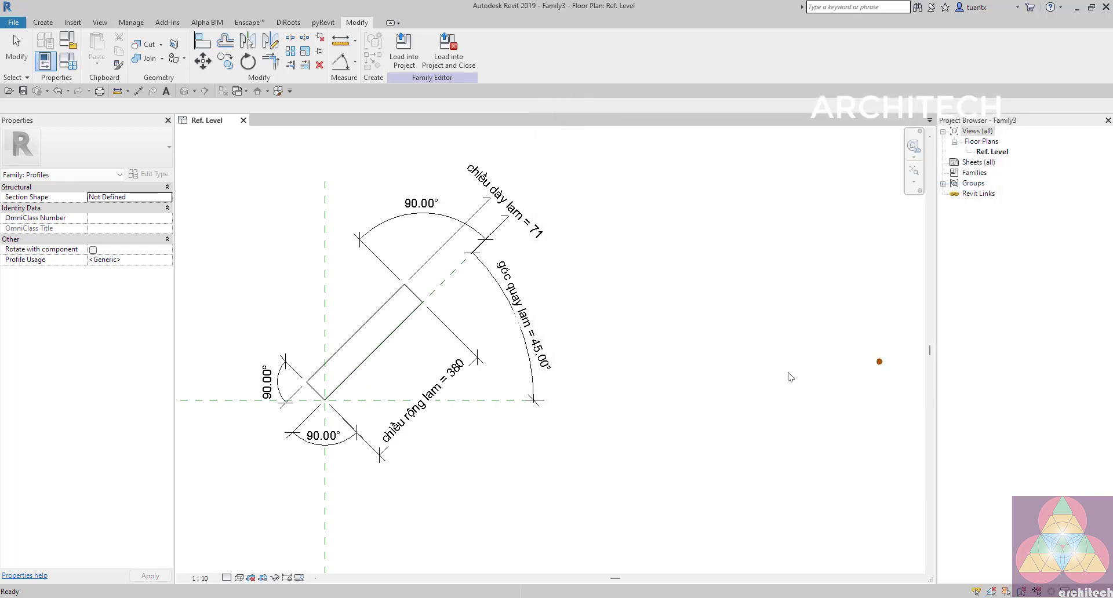
scroll(540, 308, up, 5)
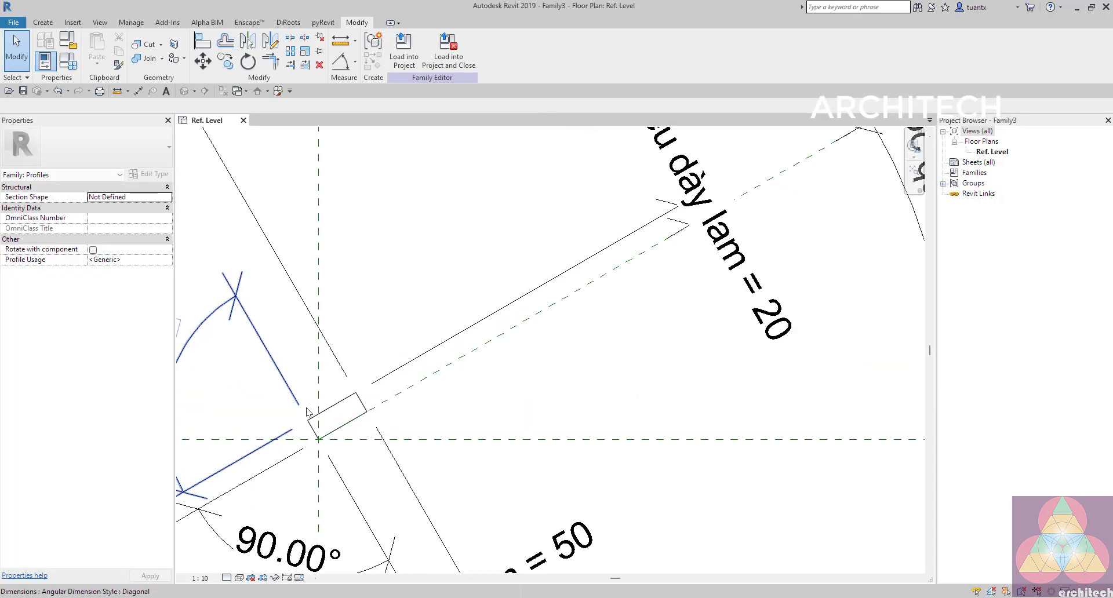
scroll(538, 308, down, 3)
scroll(536, 322, up, 5)
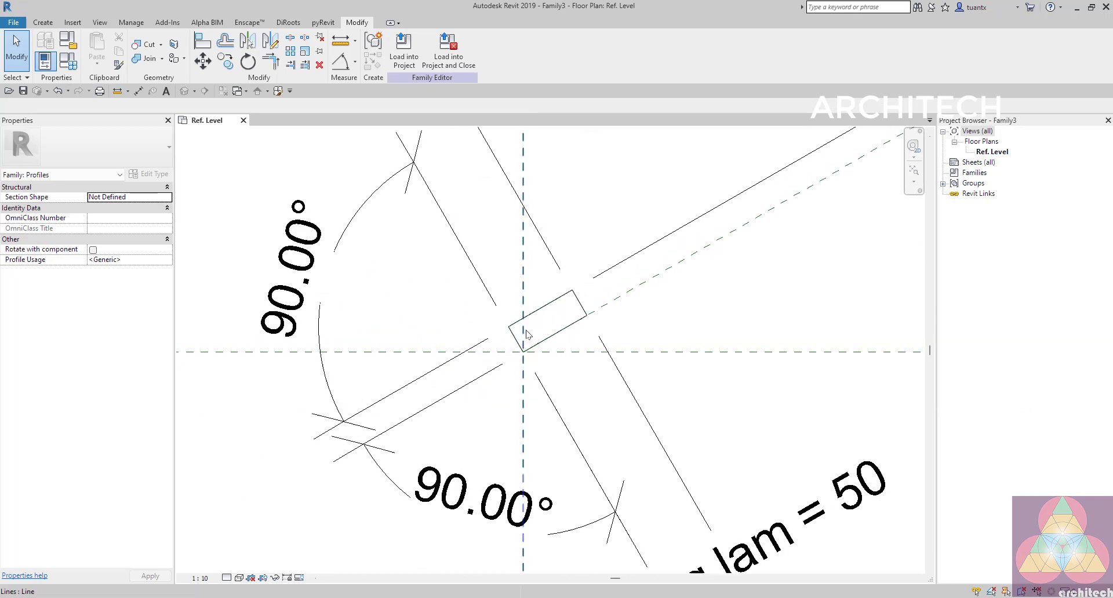
scroll(534, 334, down, 3)
scroll(571, 331, up, 2)
middle_drag(552, 322, 478, 358)
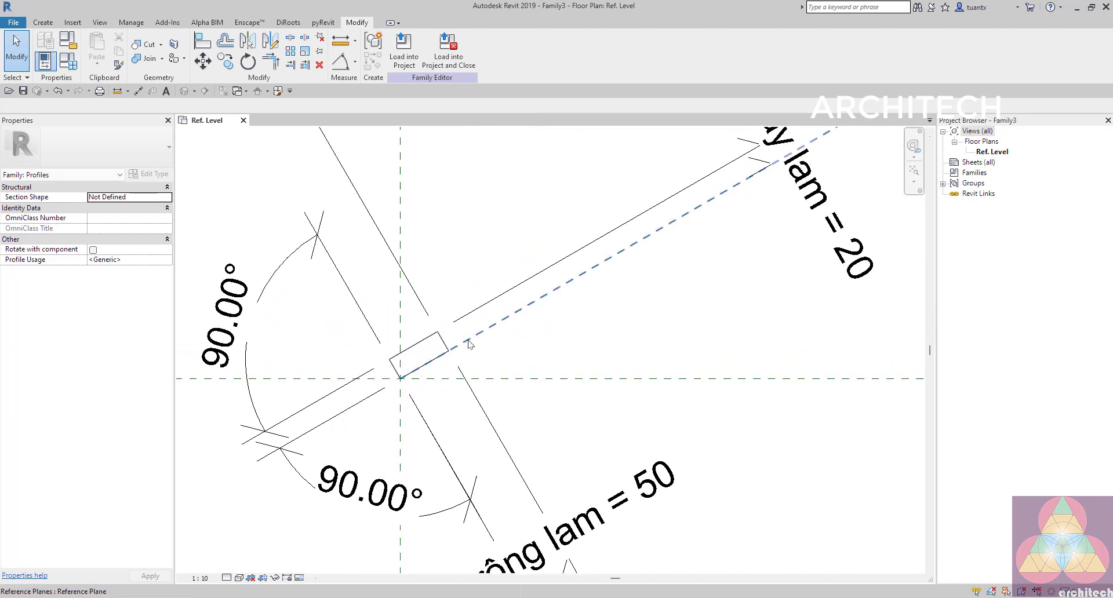
Save the profile family in Documents as "tiết diện lam quay được" with maximum backups set to 1
key(ctrl+s)
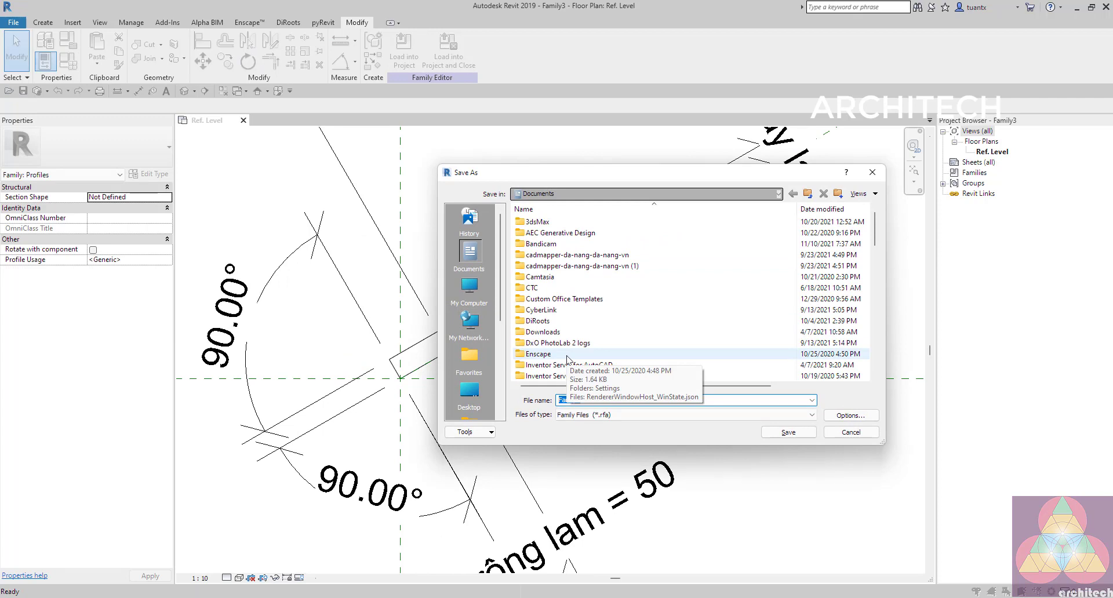
text(tiết diện )
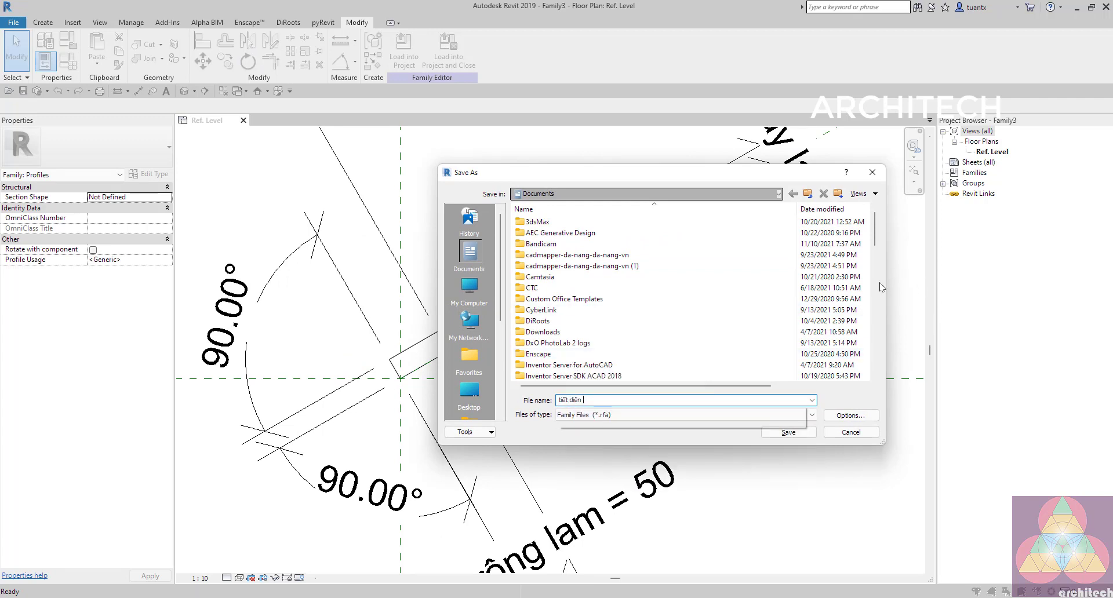
text(lam)
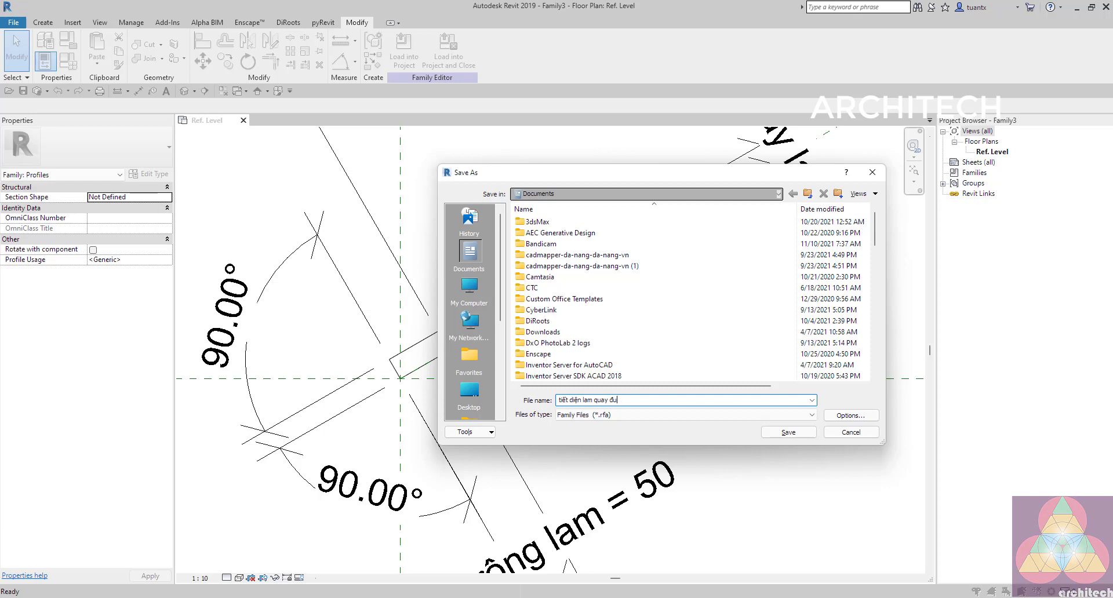
text(quay được)
click(851, 415)
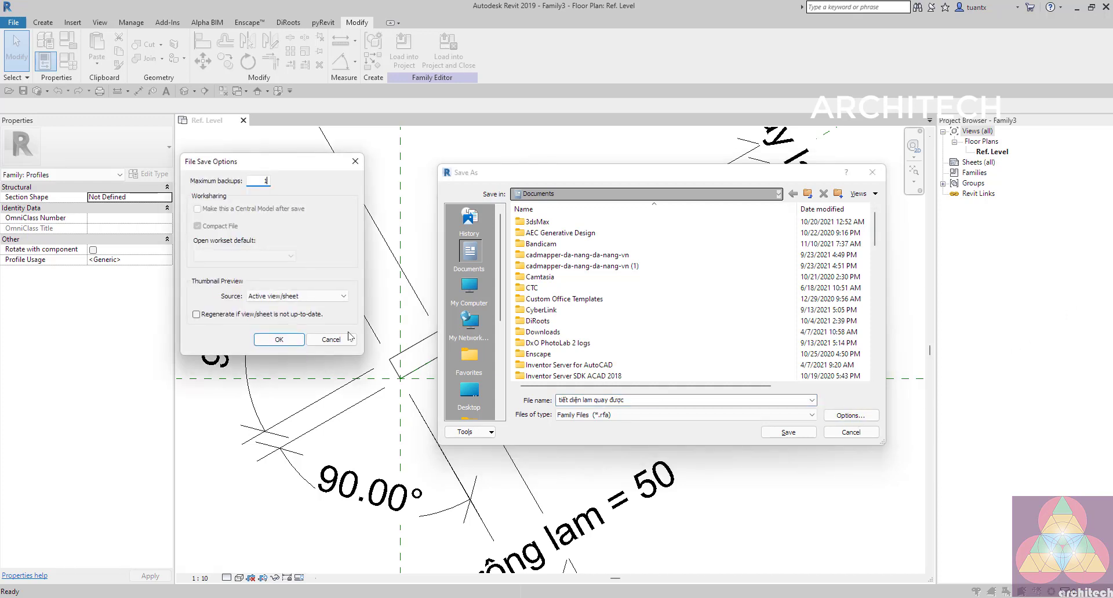
click(279, 339)
click(789, 432)
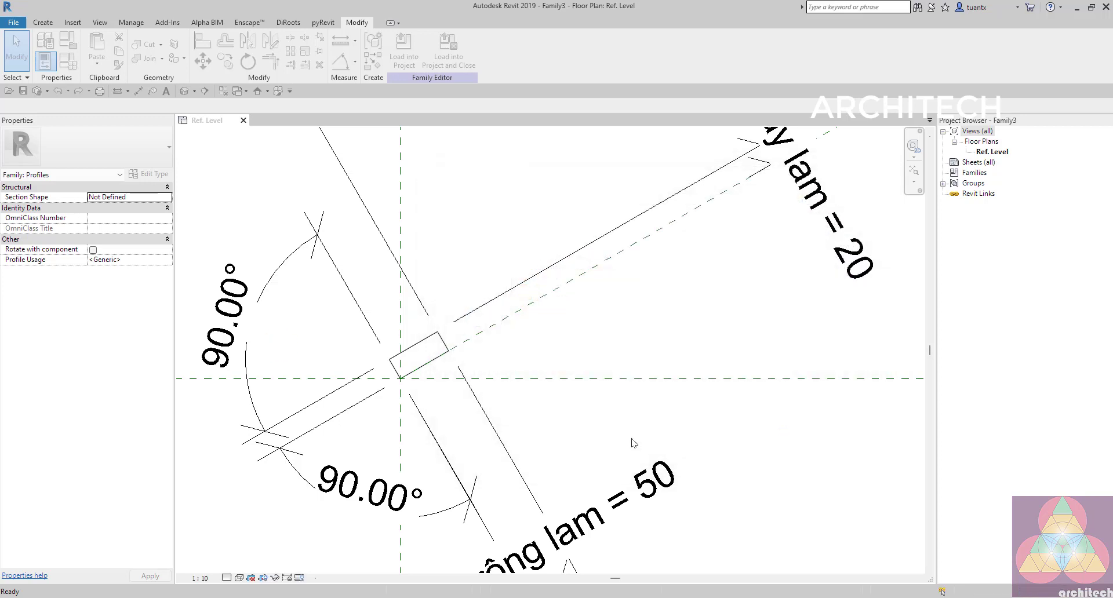
scroll(504, 380, down, 2)
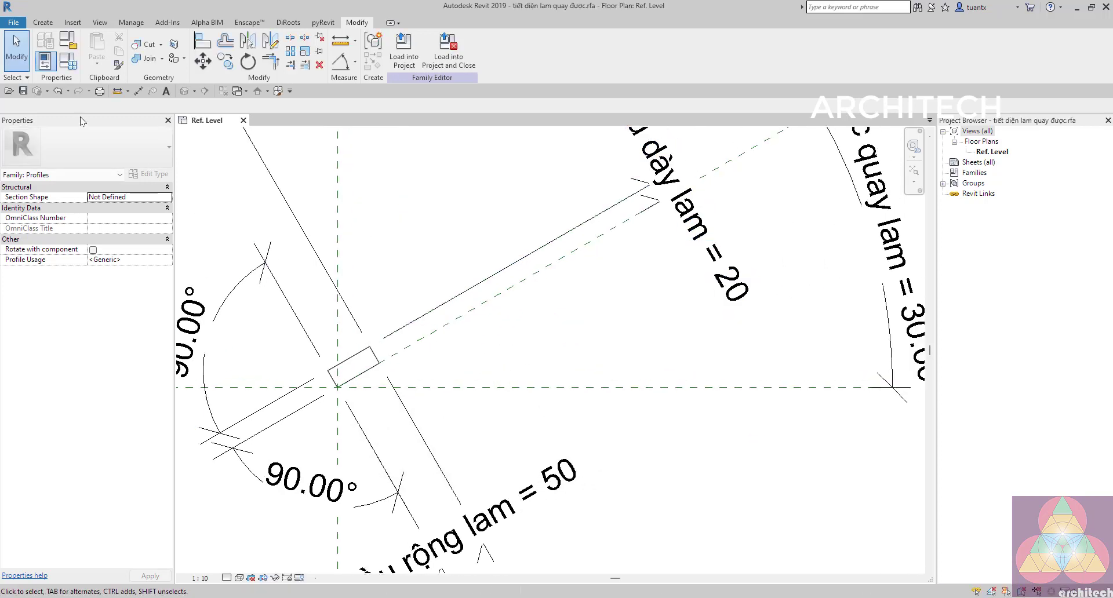
Check the reference photo of the louver screens and create a new family from the Metric Generic Model.rft template
click(13, 23)
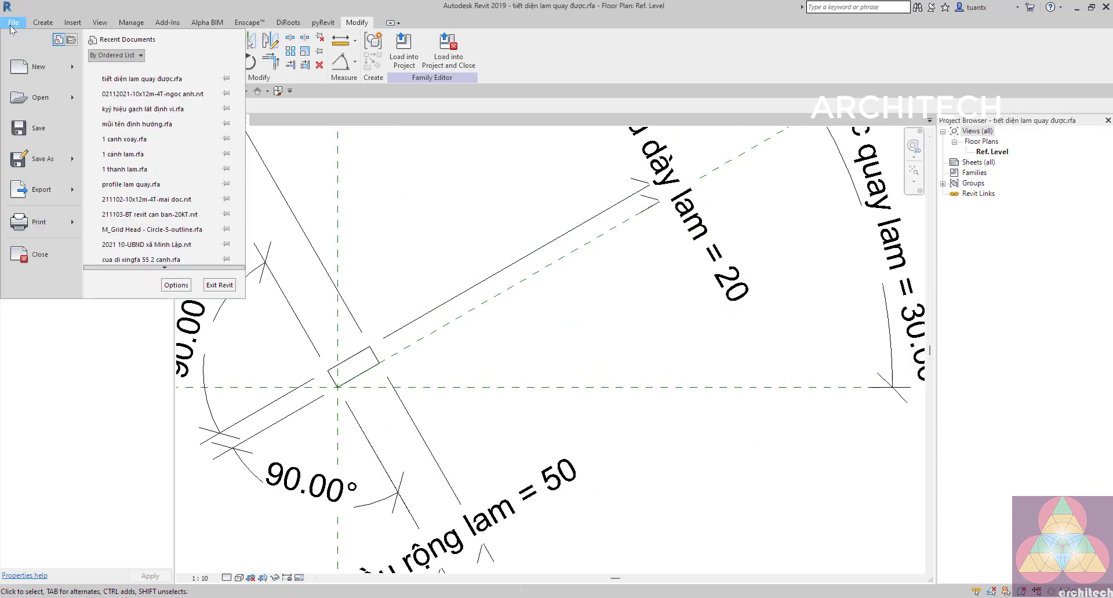
mouse_move(44, 66)
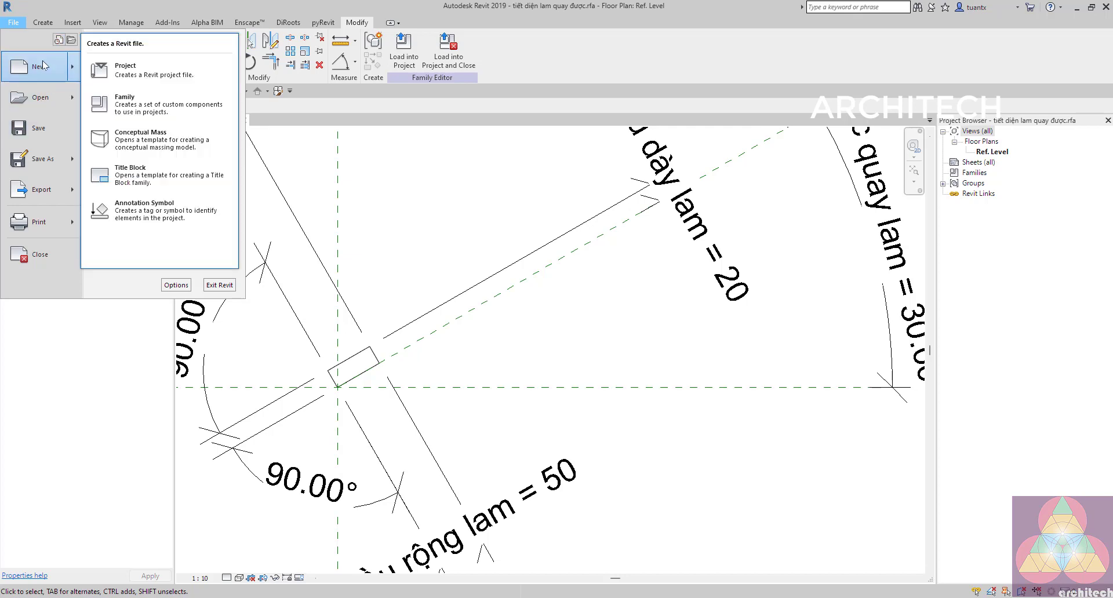
click(127, 115)
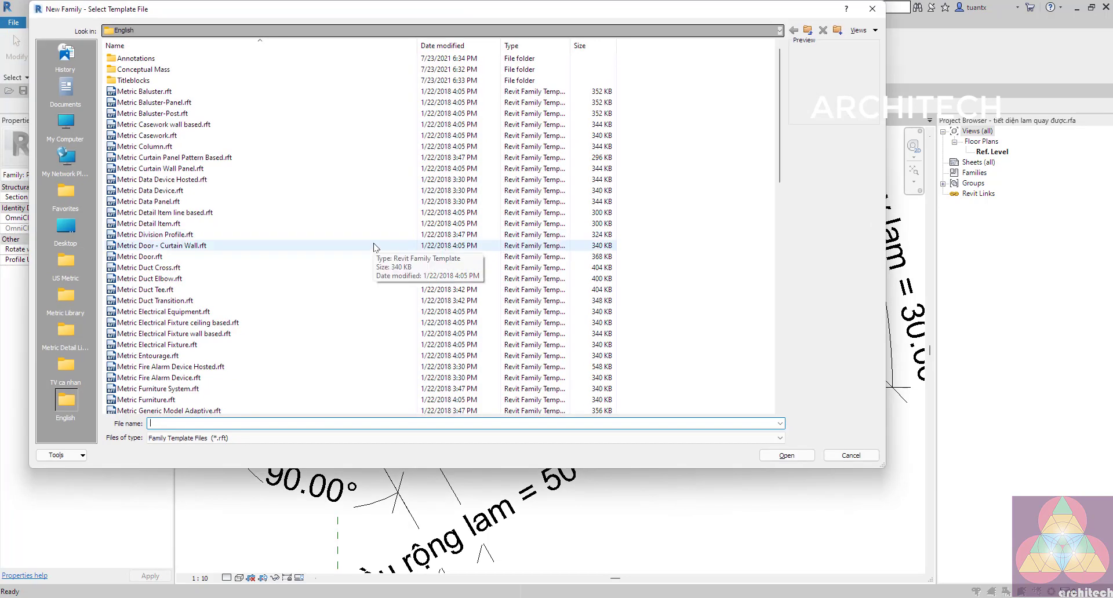
click(646, 597)
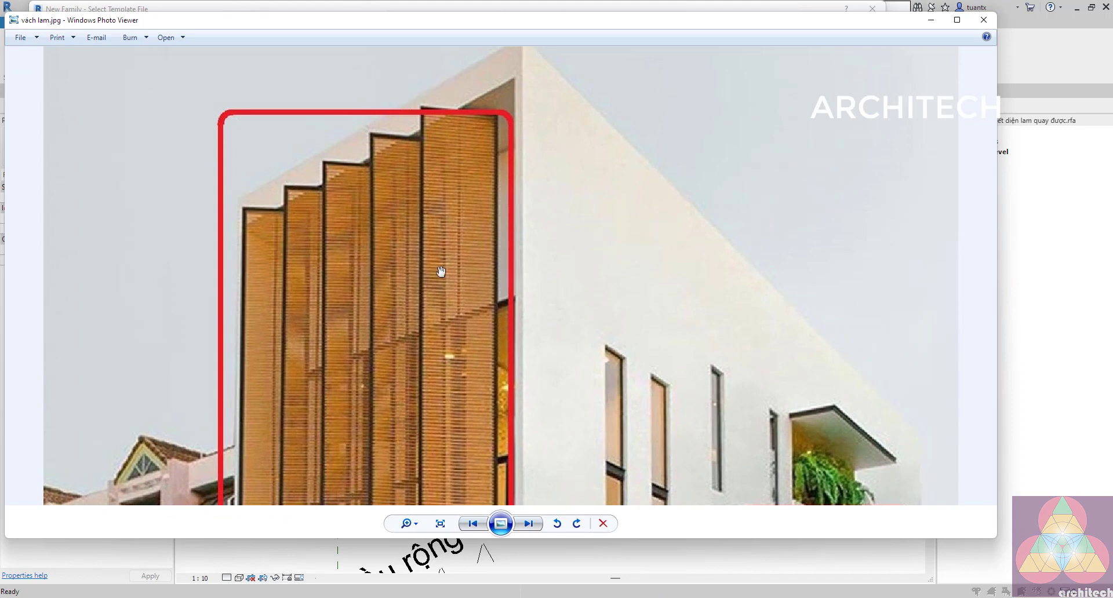
click(931, 20)
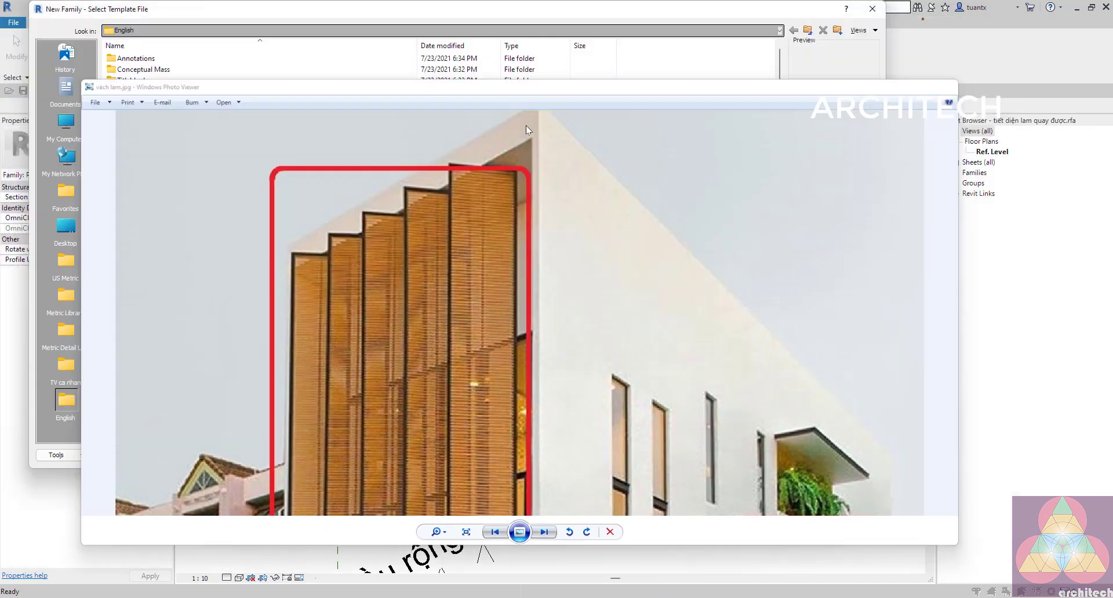
click(148, 245)
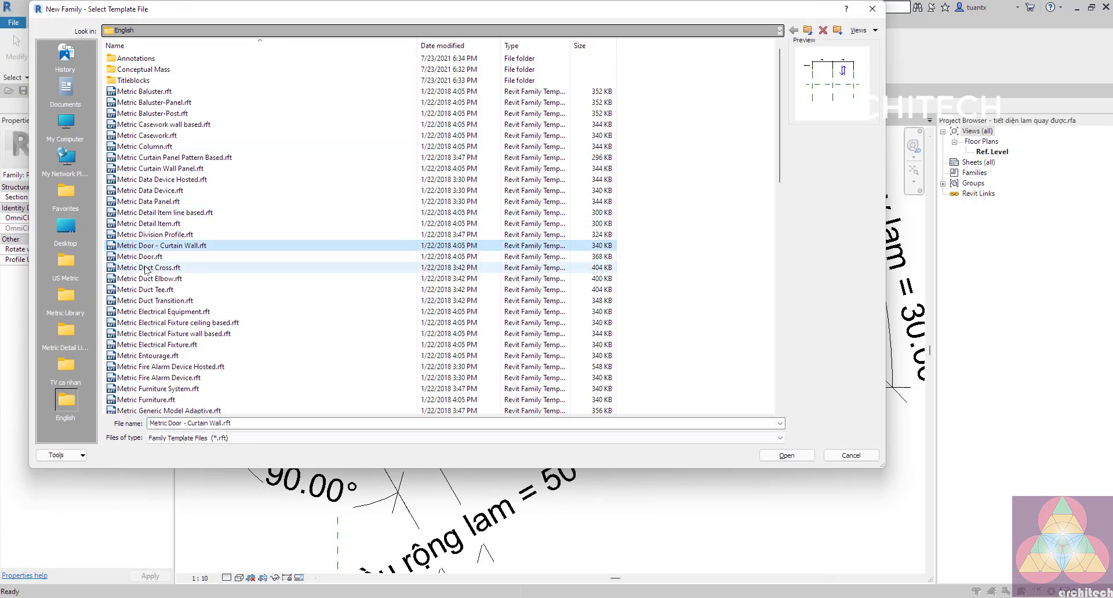
click(152, 179)
scroll(162, 285, down, 4)
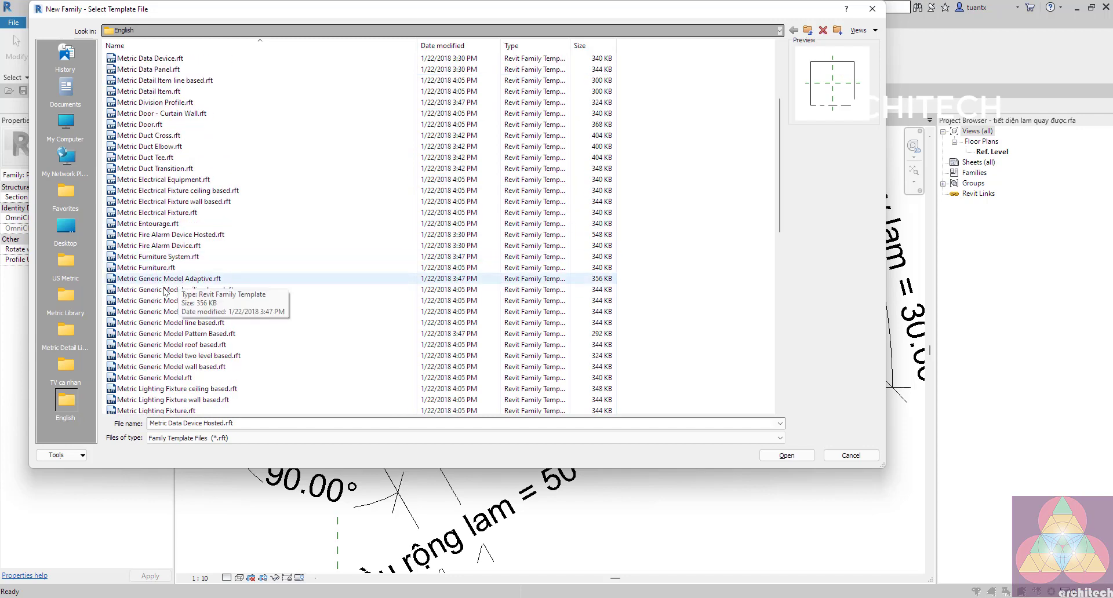
click(166, 378)
click(786, 456)
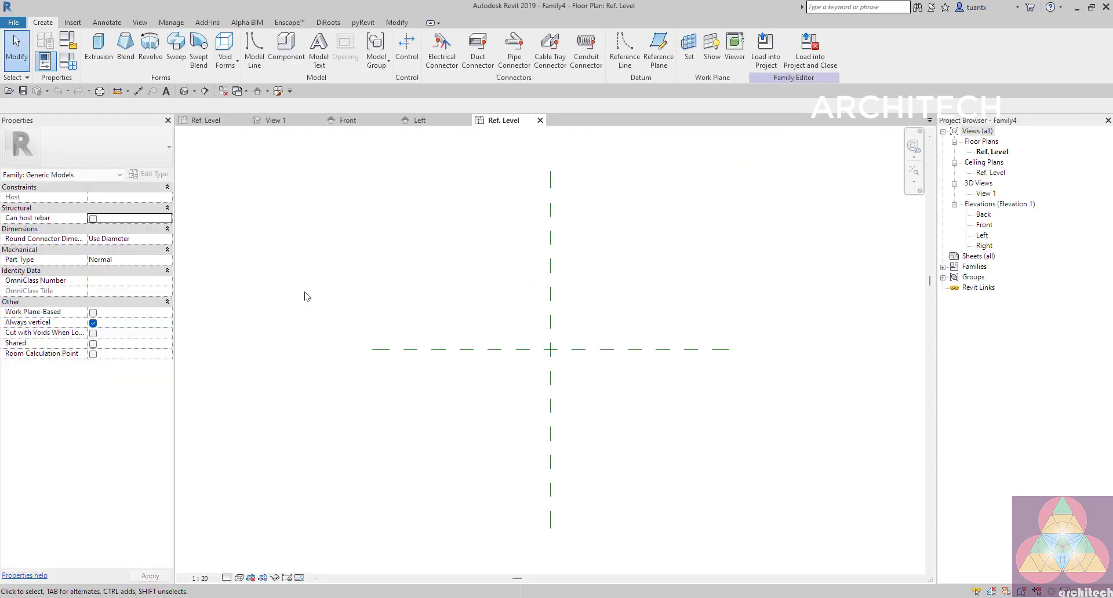
Save the new family in Documents as "1 thanh lam quay" with maximum backups set to 1
key(ctrl+s)
text(1 than)
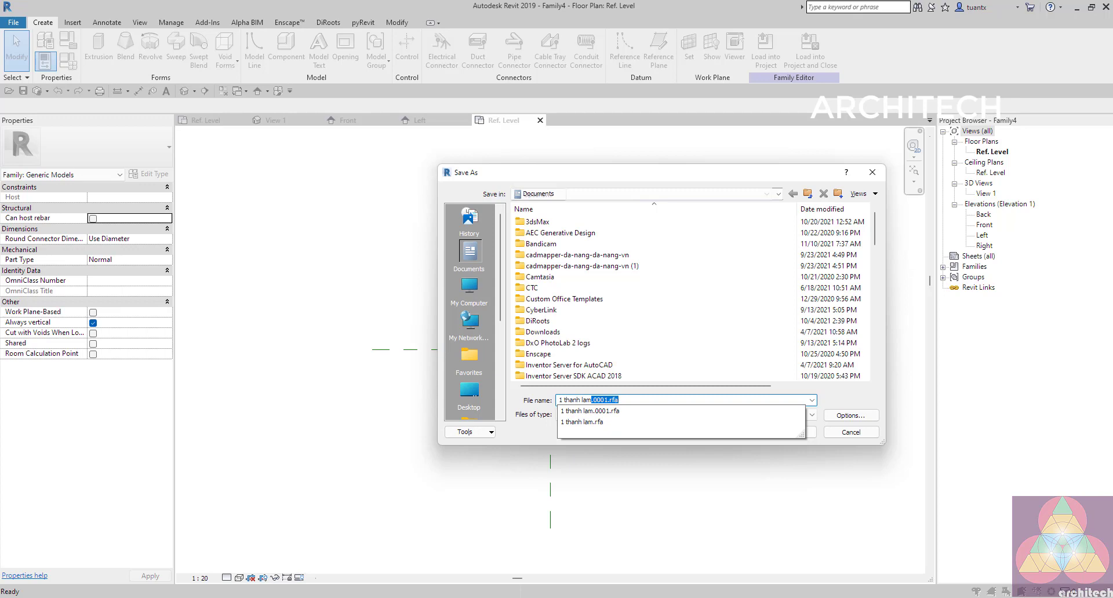
text(h lam)
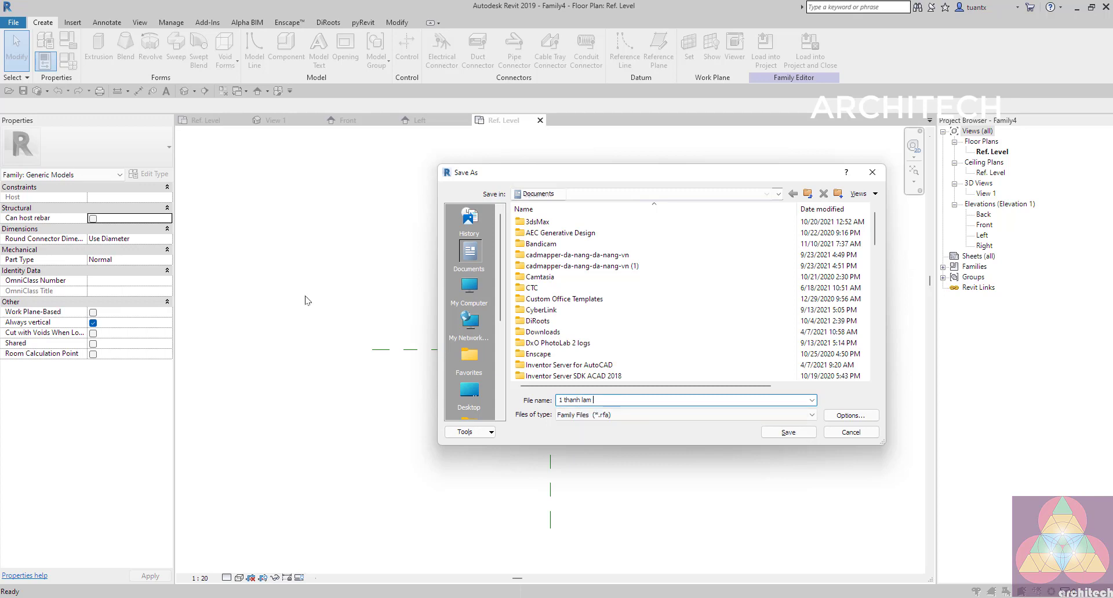
key(BackSpace)
text(quay)
click(850, 415)
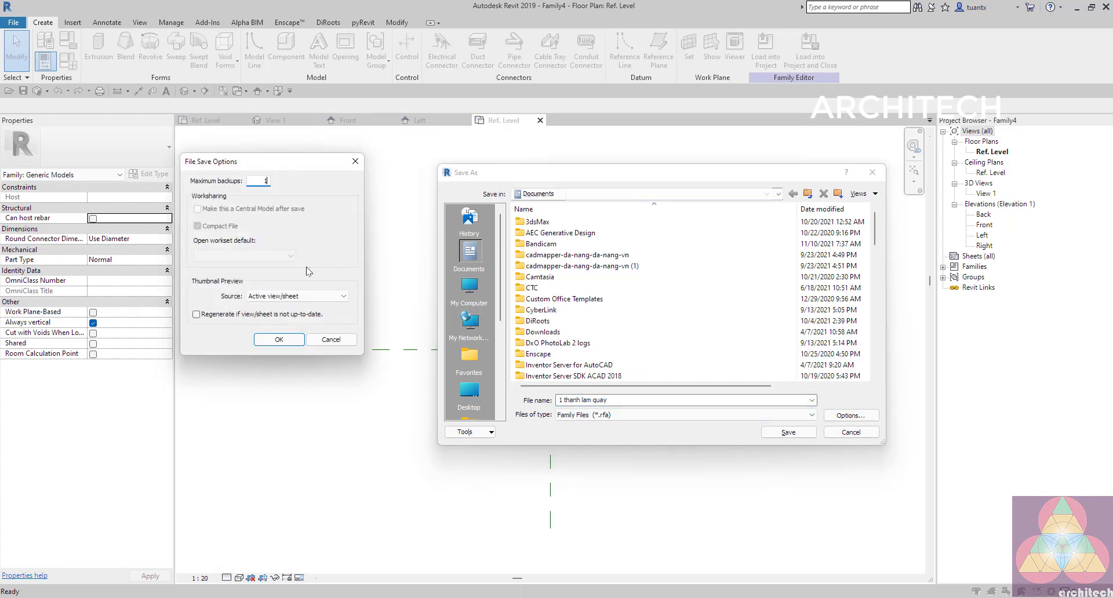
click(279, 339)
click(788, 432)
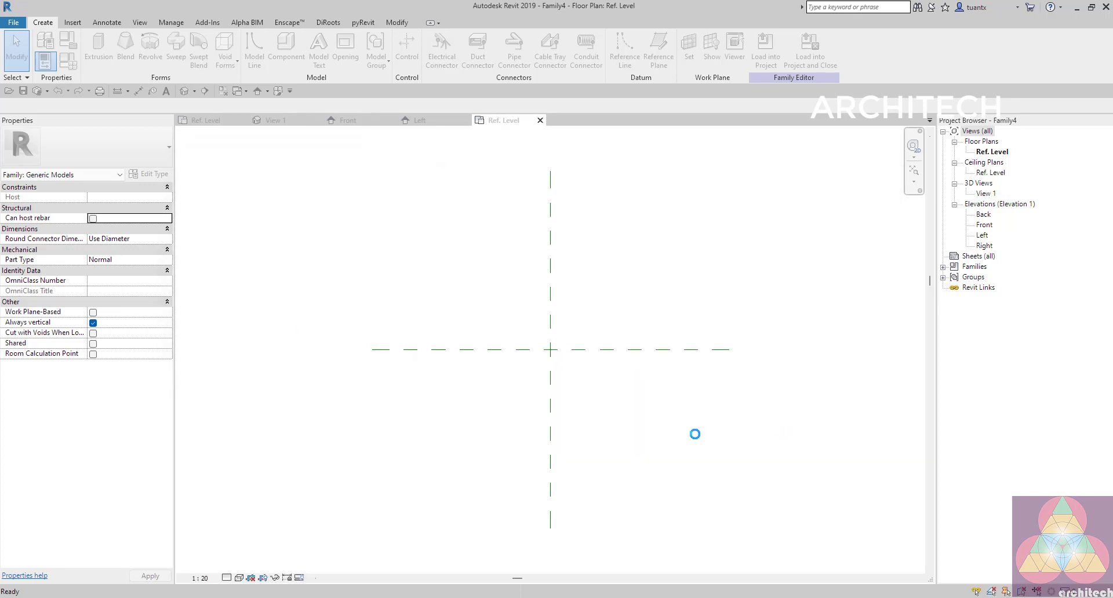
Check the reference louver photo and change the slat family's category from Generic Models to Doors
scroll(533, 371, down, 1)
middle_drag(533, 371, 325, 391)
scroll(324, 391, up, 3)
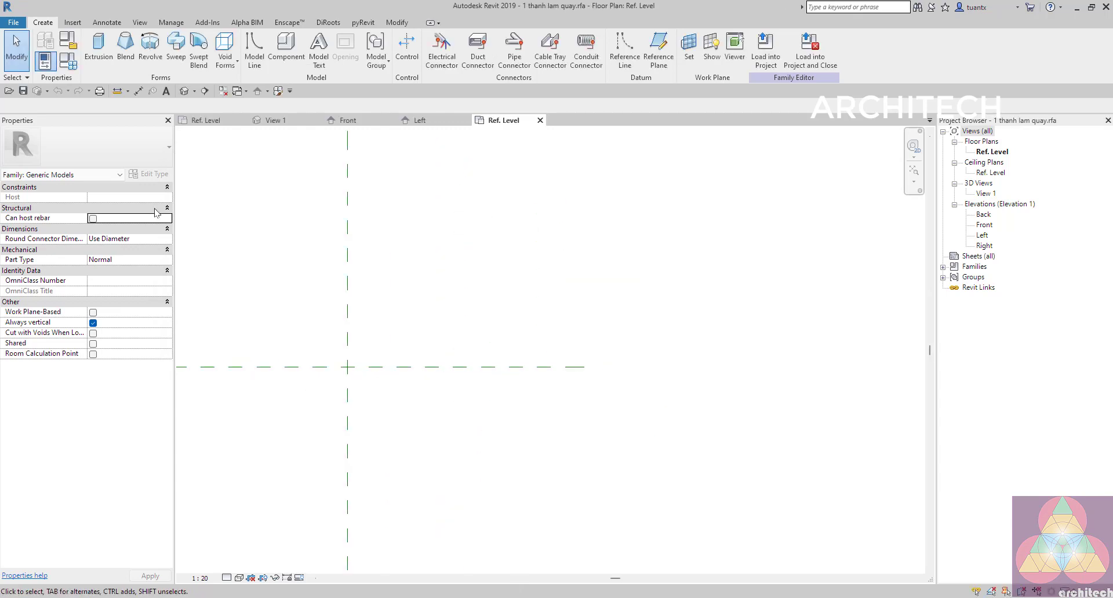
click(68, 40)
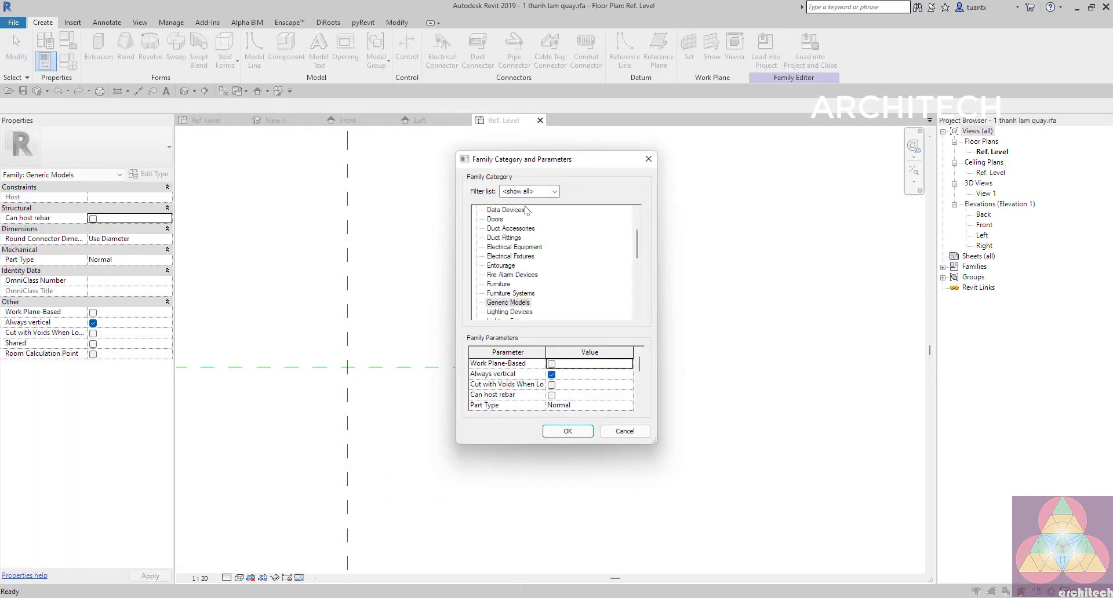
click(510, 238)
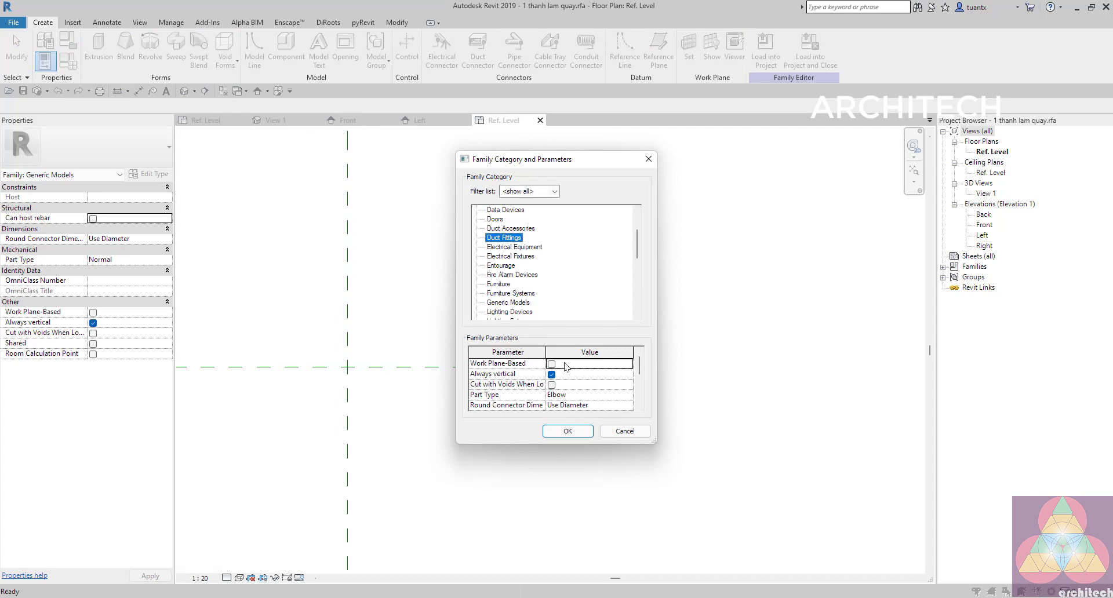
click(679, 597)
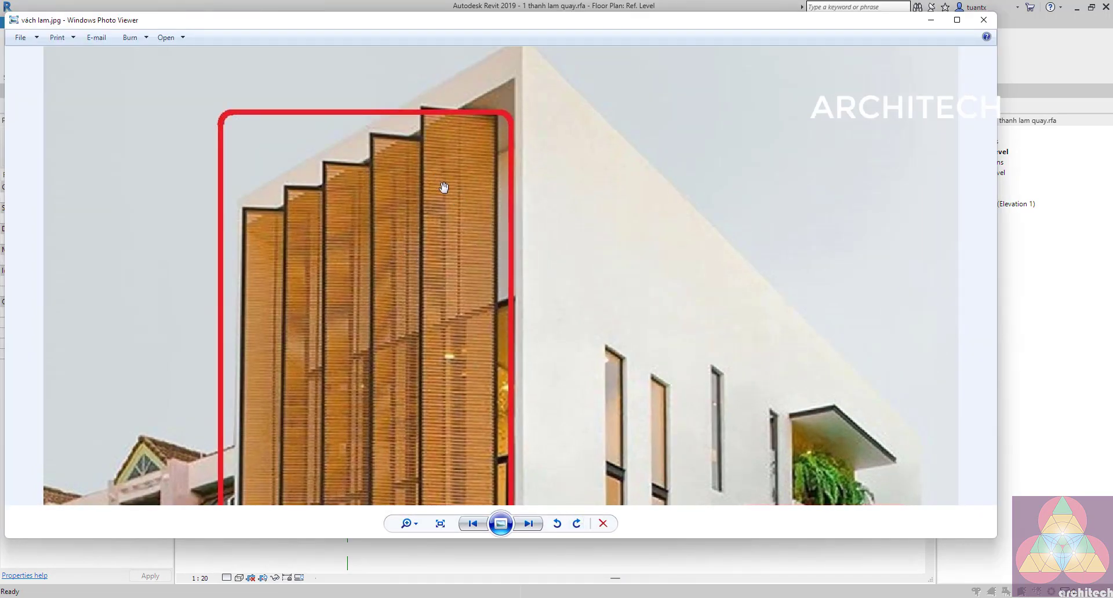
click(674, 597)
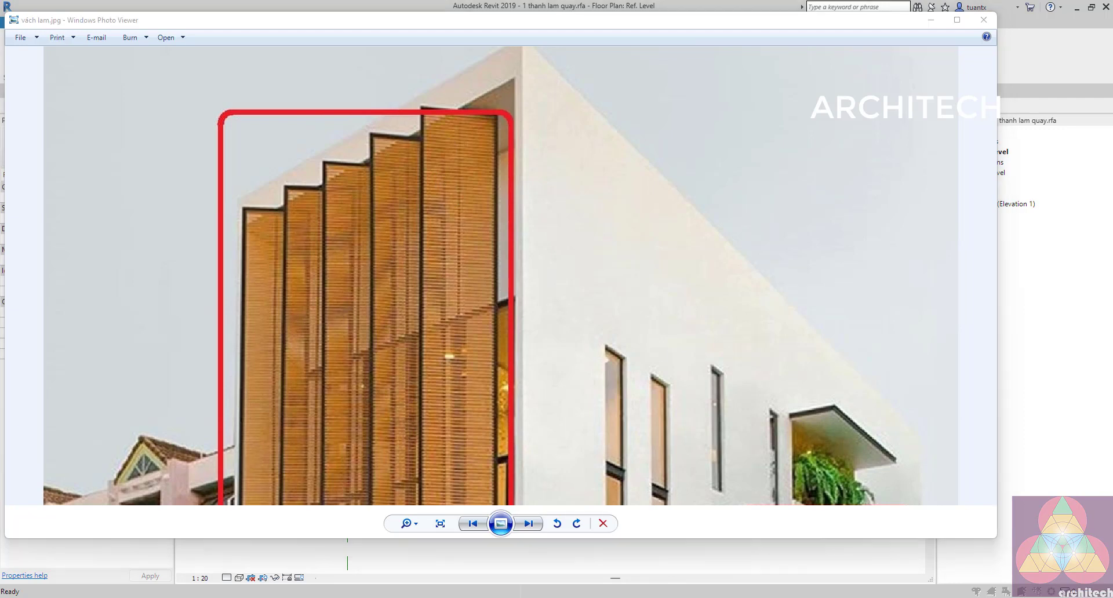
click(495, 220)
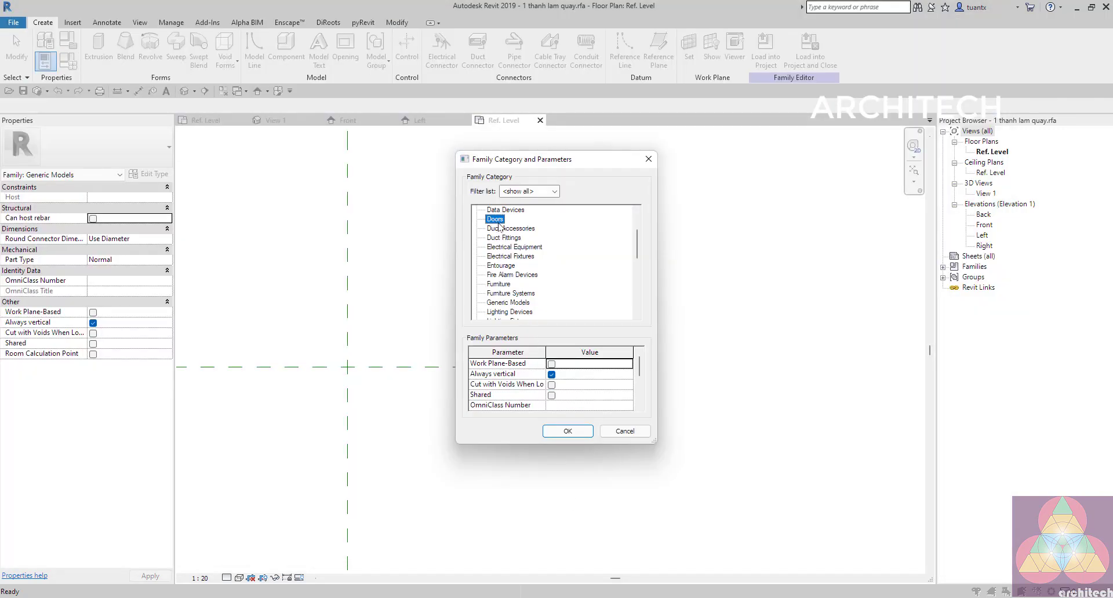
click(575, 433)
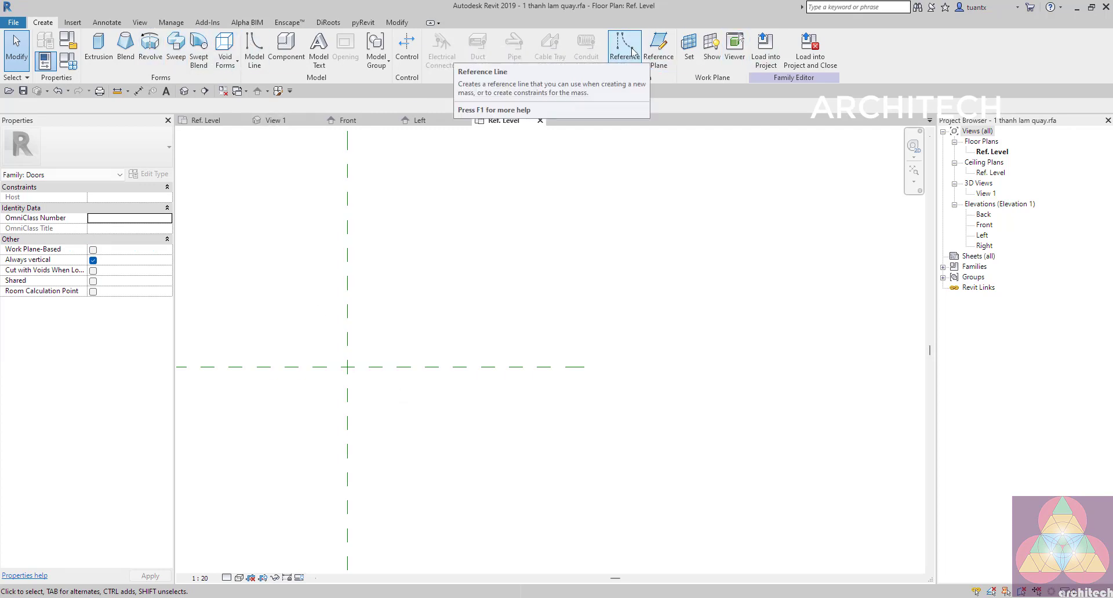
Draw a vertical reference plane about 1332 mm to the right of the Center (Left/Right) plane, crossing the horizontal center plane
click(658, 50)
click(505, 311)
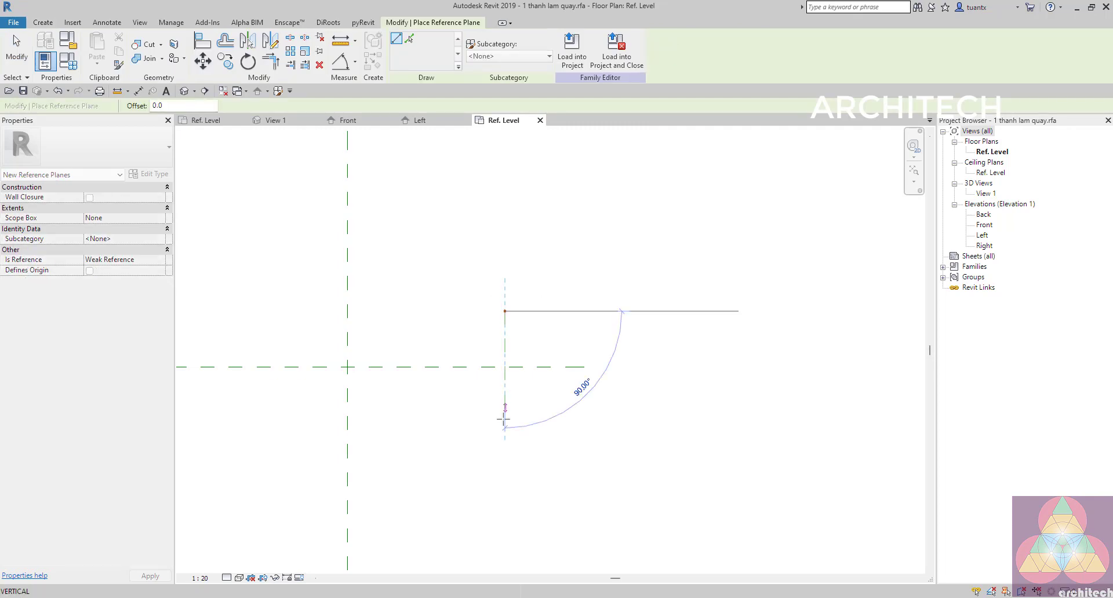
click(505, 445)
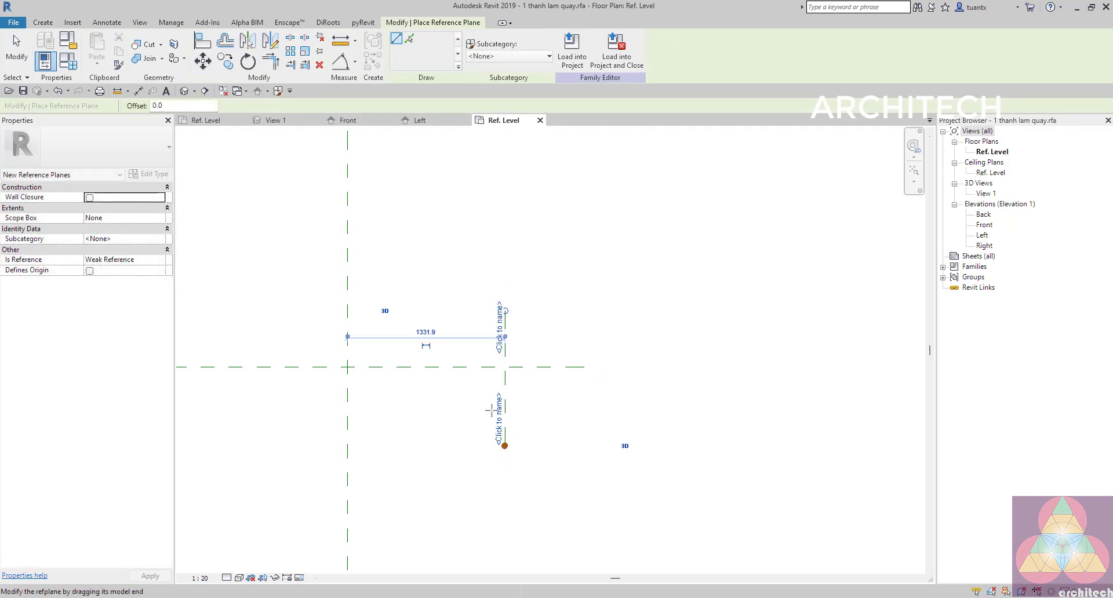
Add an aligned dimension between the Center (Left/Right) plane and the new vertical reference plane, placed below the horizontal plane
click(355, 61)
click(313, 87)
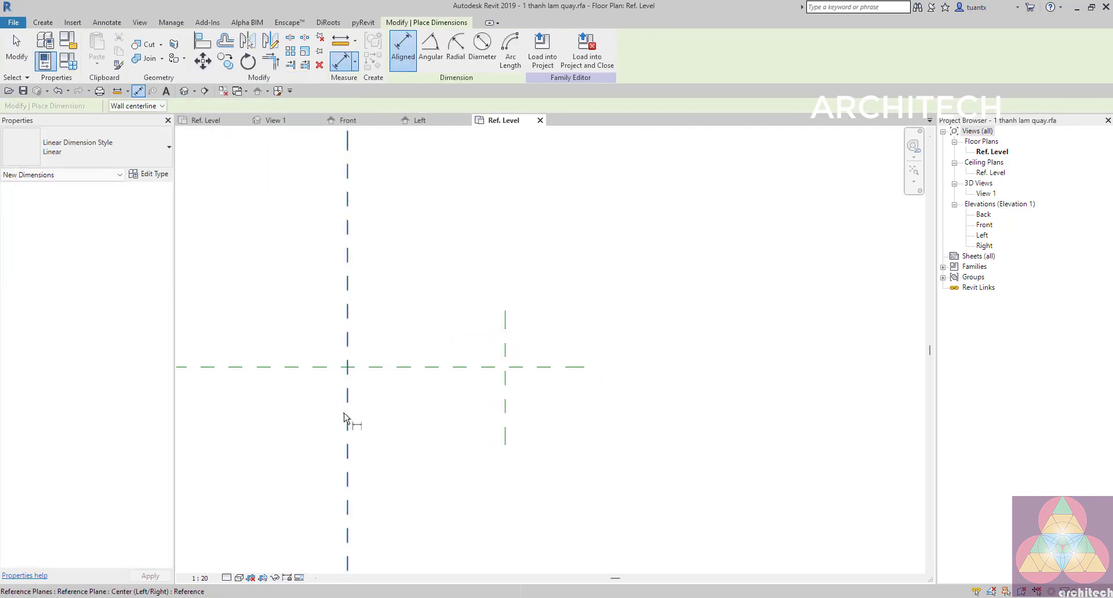
click(346, 418)
click(505, 416)
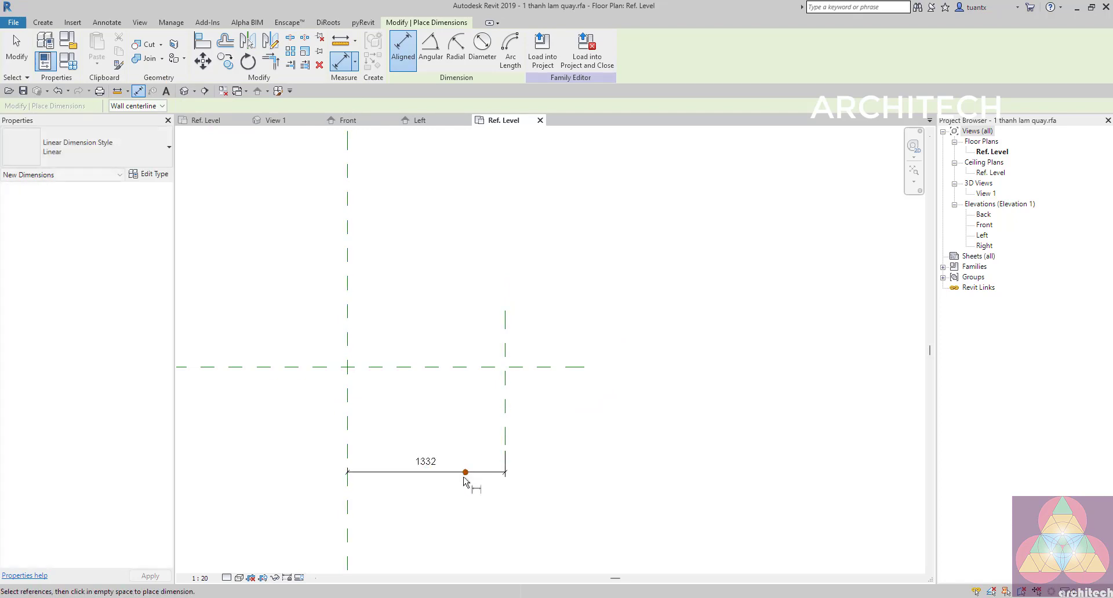
click(466, 473)
key(Escape)
key(Escape)
Label the dimension between the two vertical planes with a new type parameter named "chiều dài lam"
click(427, 472)
click(514, 52)
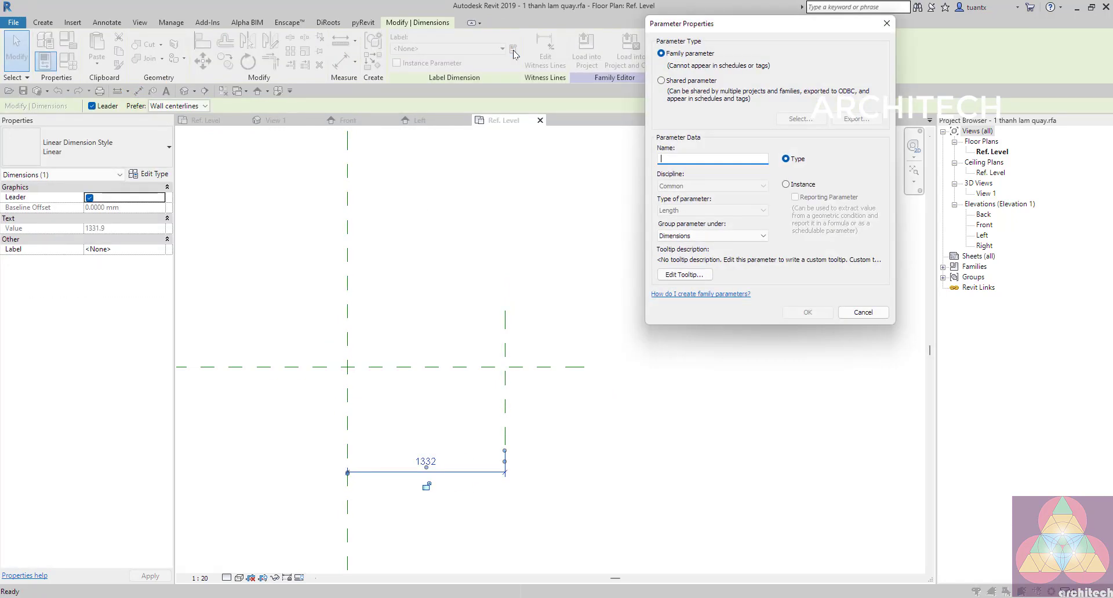
text(chiều dài lam)
click(808, 312)
click(410, 286)
Load the "tiết diện lam quay được" profile family into the slat family, closing the profile file, and locate its type among the loaded profiles
click(209, 121)
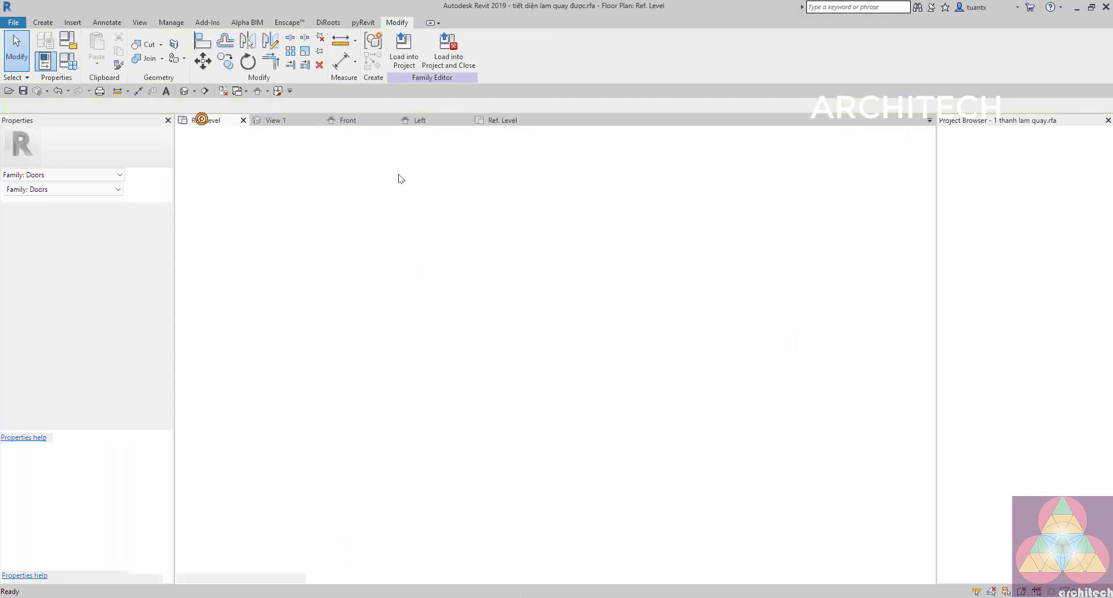
click(446, 52)
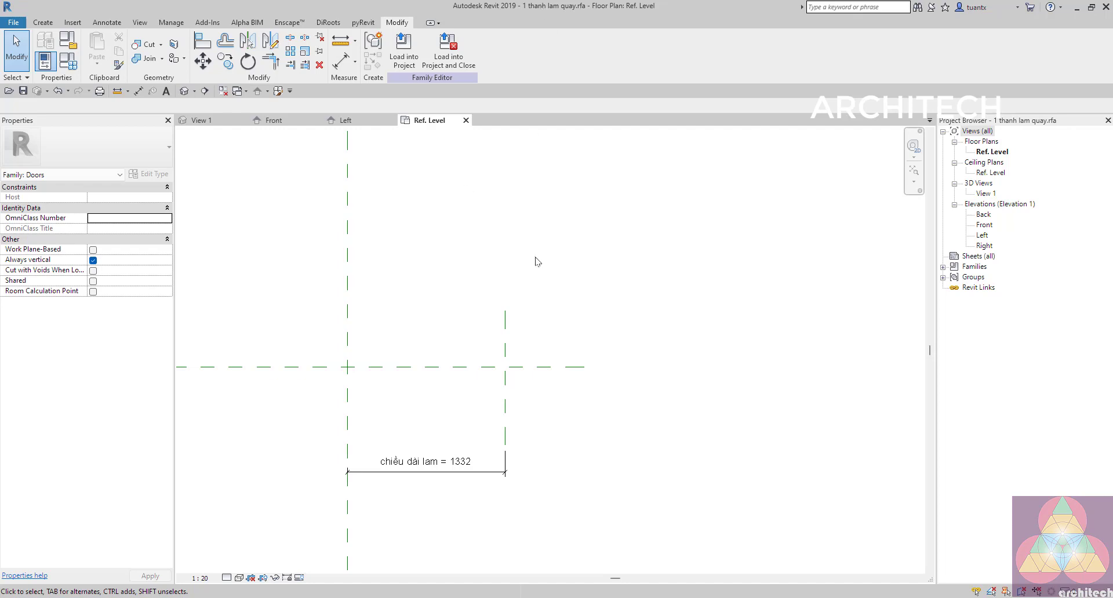
click(943, 267)
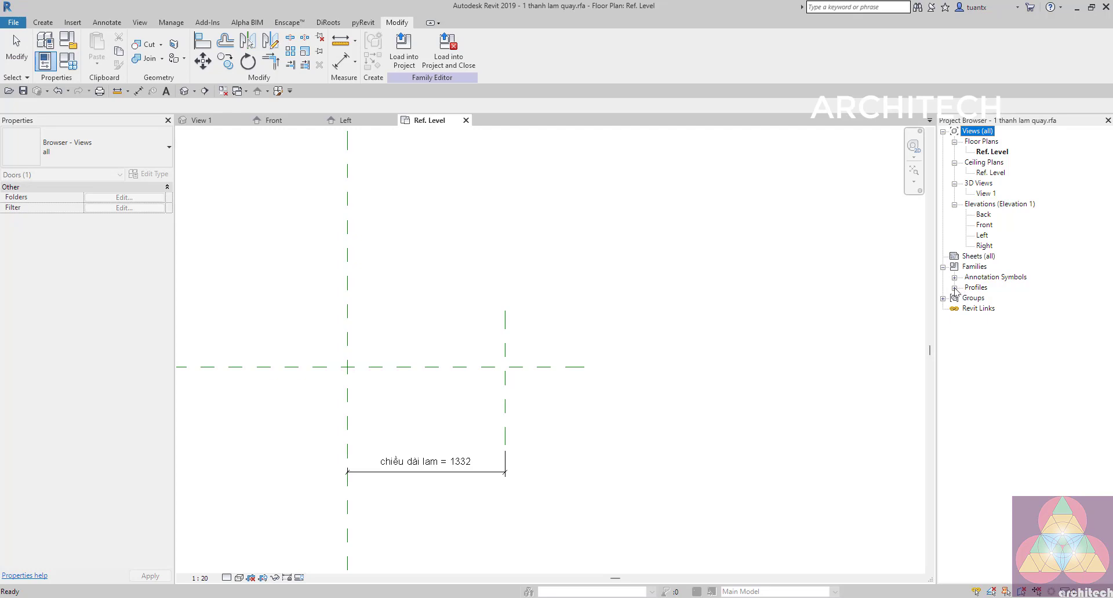
click(954, 288)
click(993, 298)
click(966, 300)
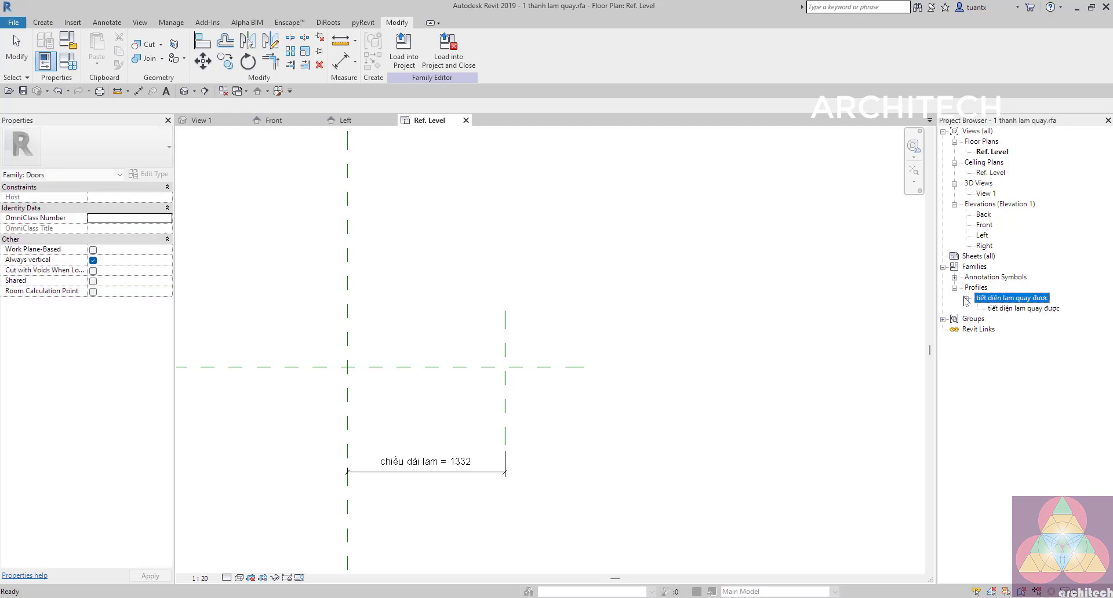
Associate the loaded profile type's chiều dày lam with a new type parameter named "chiều dày lam"
double_click(1007, 309)
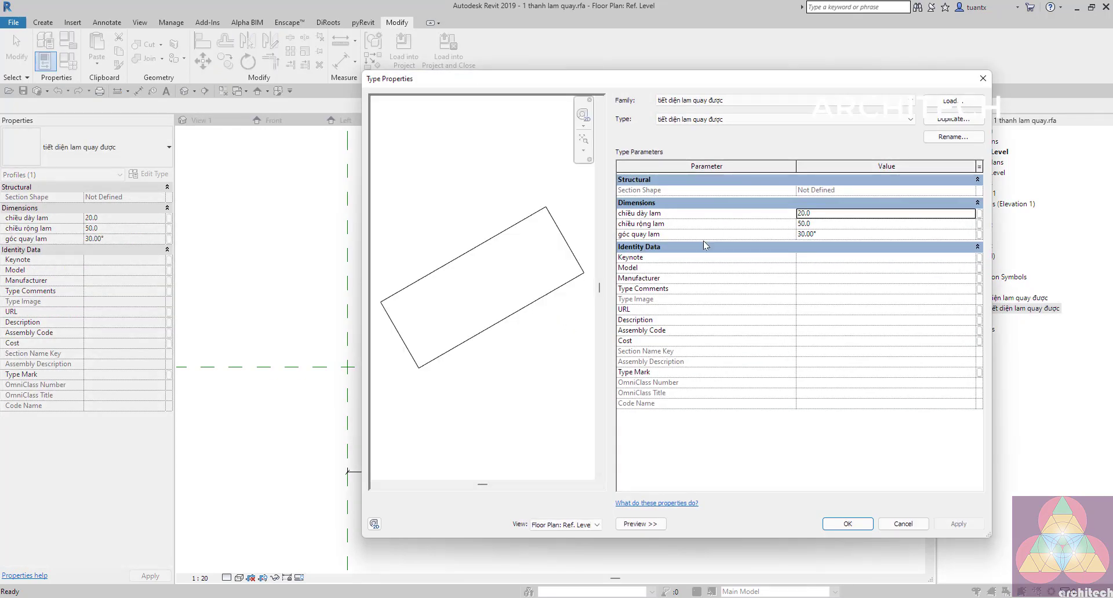
drag(655, 80, 444, 57)
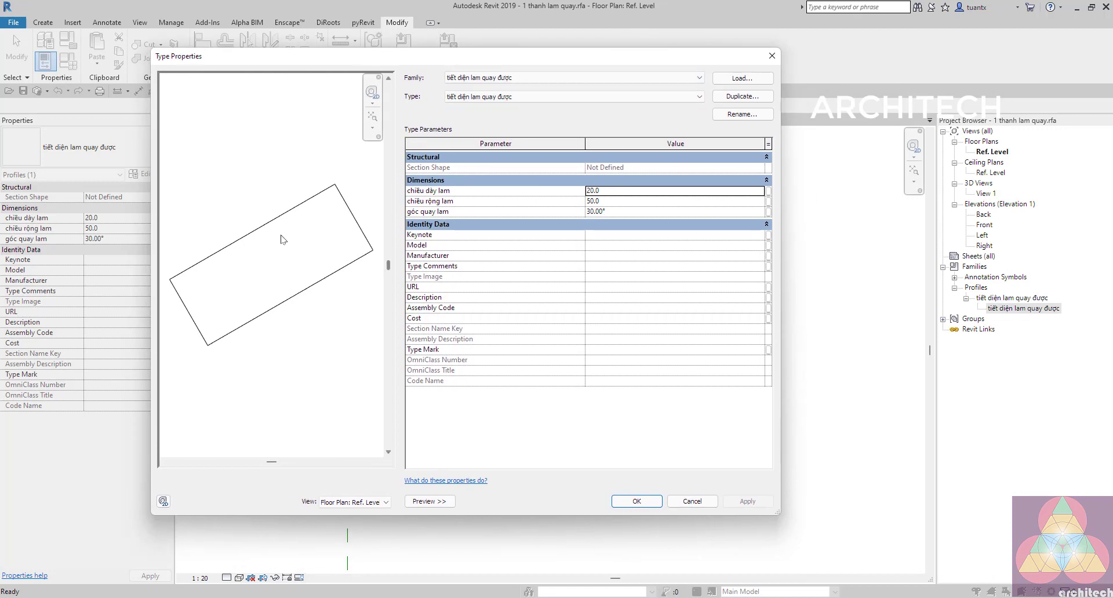
click(769, 191)
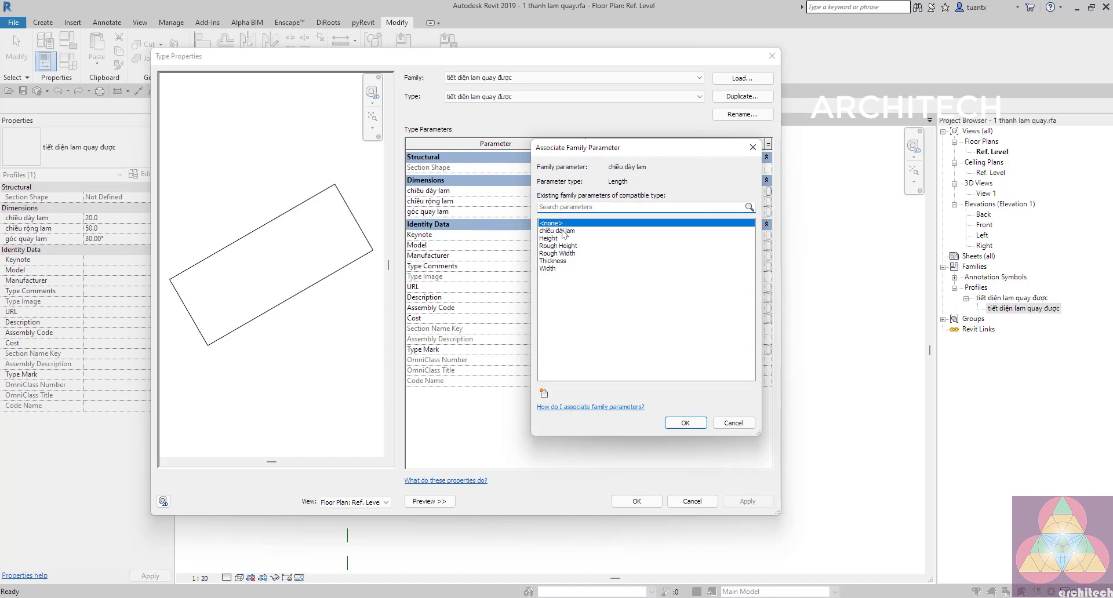
click(560, 231)
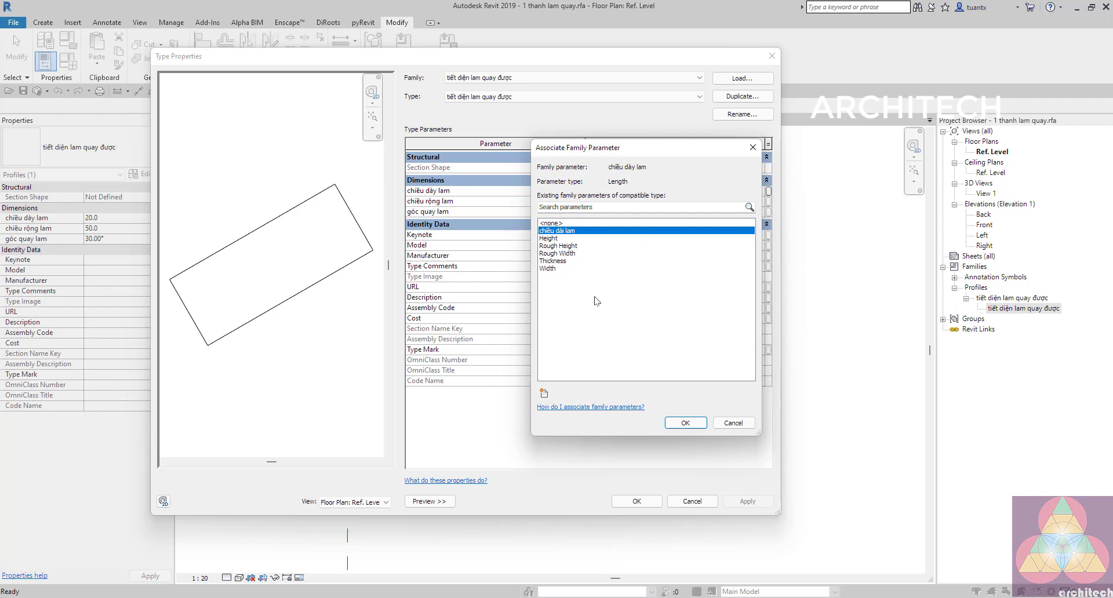
click(545, 394)
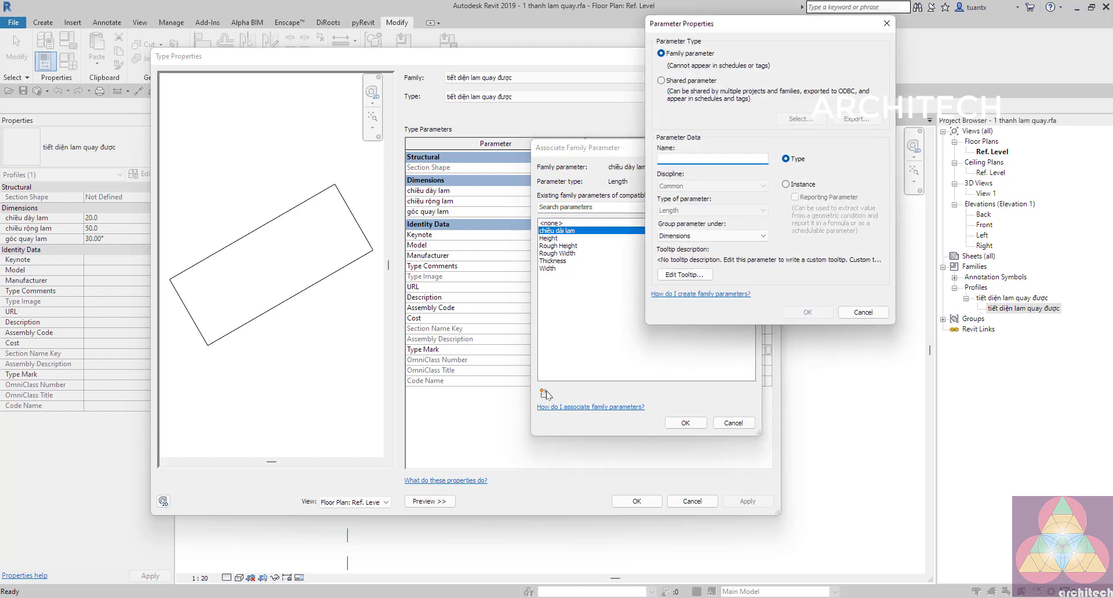
text(chie)
click(808, 313)
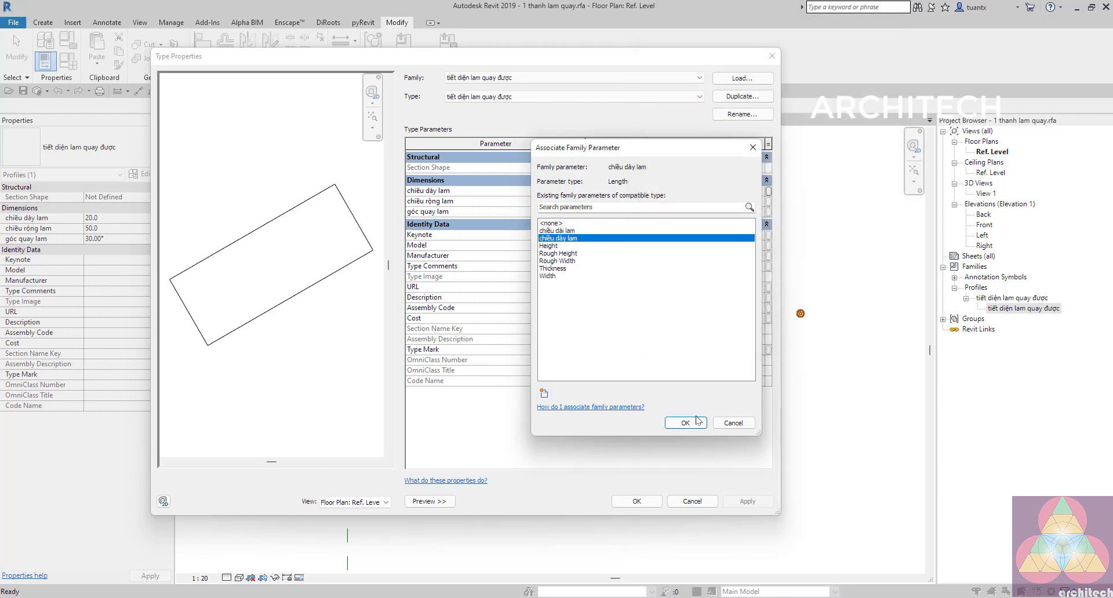
click(686, 423)
Associate the profile type's chiều rộng lam with a new type parameter named "chiều rộng lam"
click(769, 203)
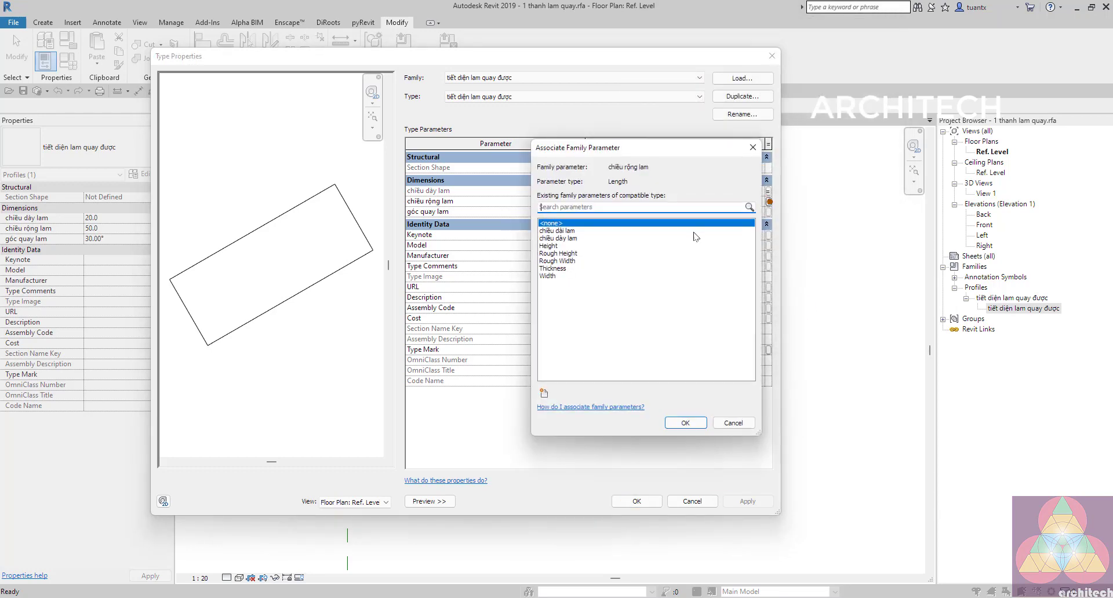
click(544, 395)
text(chiều rộng lam)
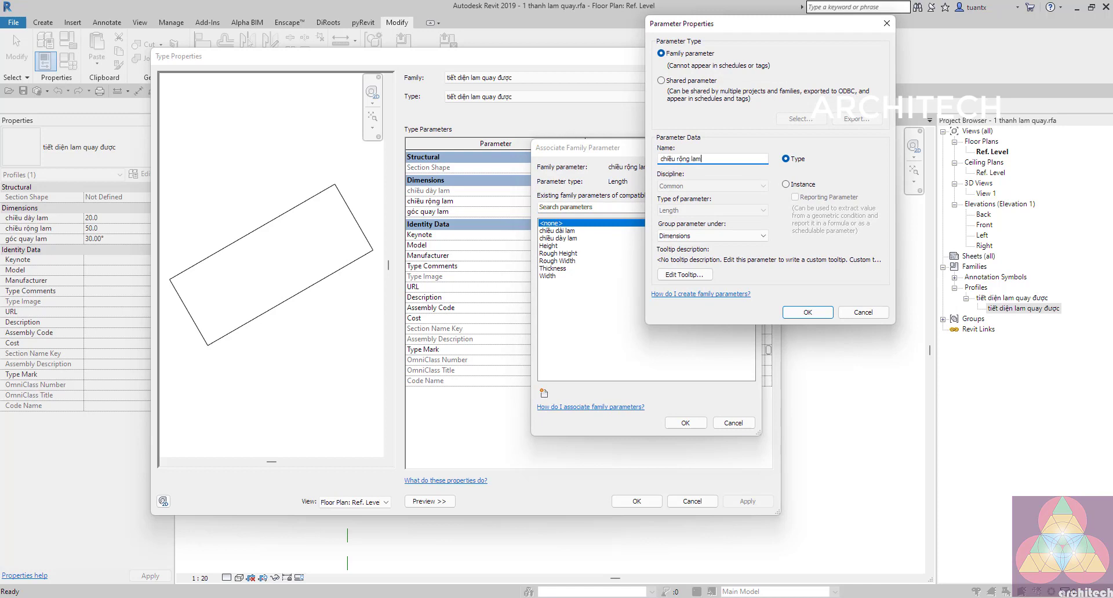
click(808, 312)
click(685, 423)
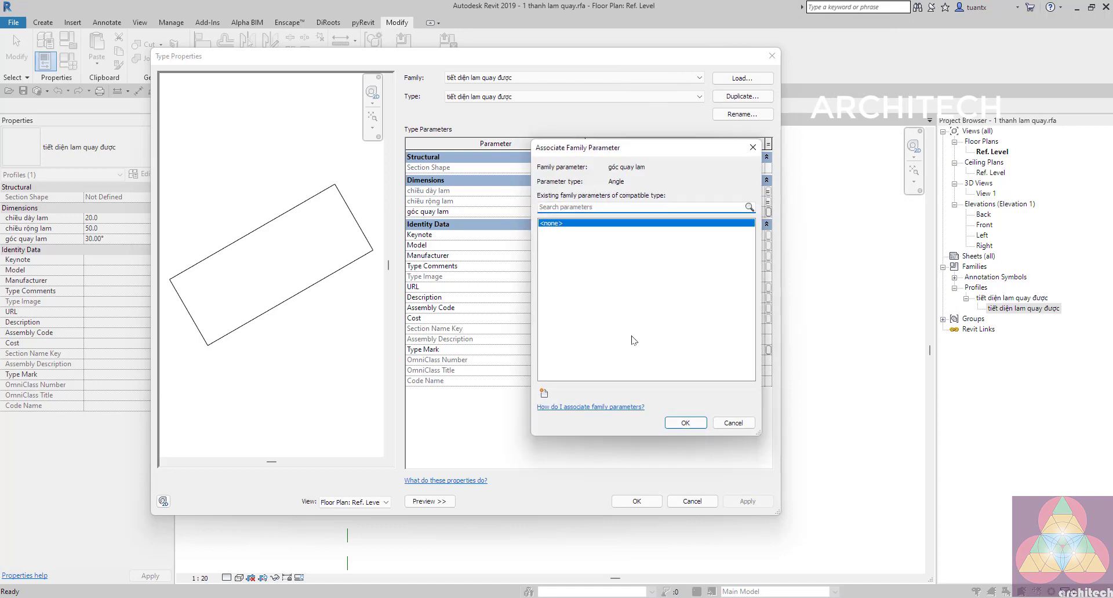
Associate the profile type's góc quay lam with a new angle type parameter named "góc quay lam" and accept the type properties
click(544, 394)
text(góc quay lam)
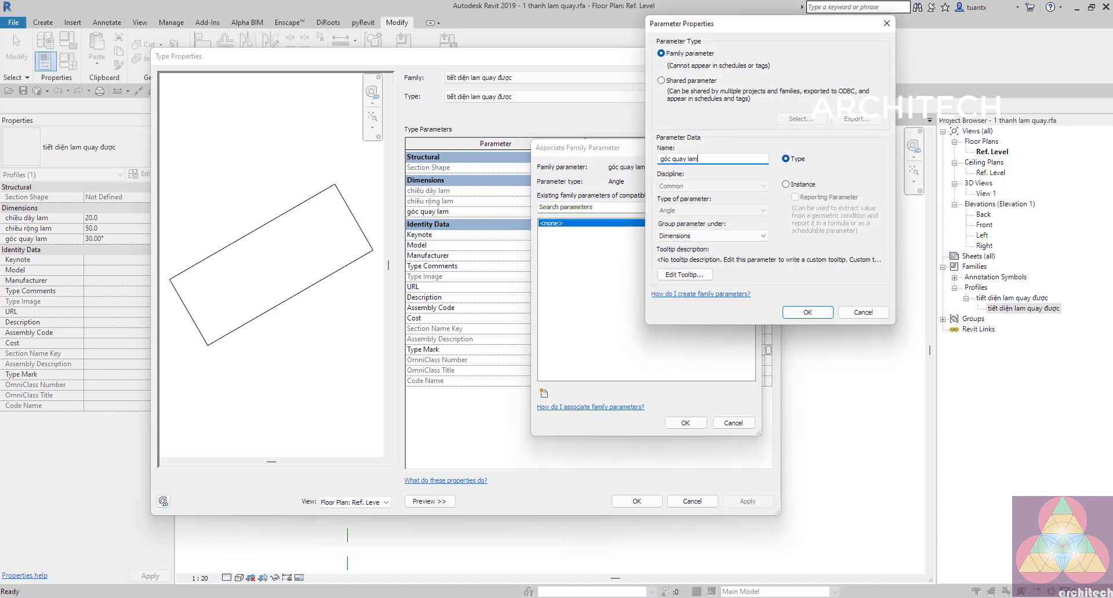
click(814, 314)
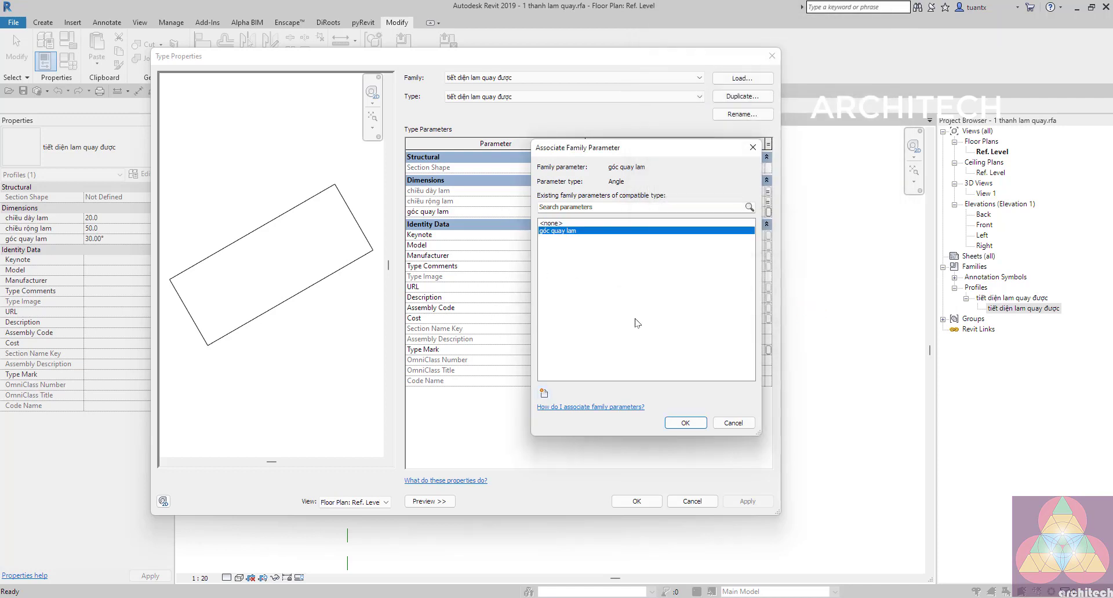
click(680, 423)
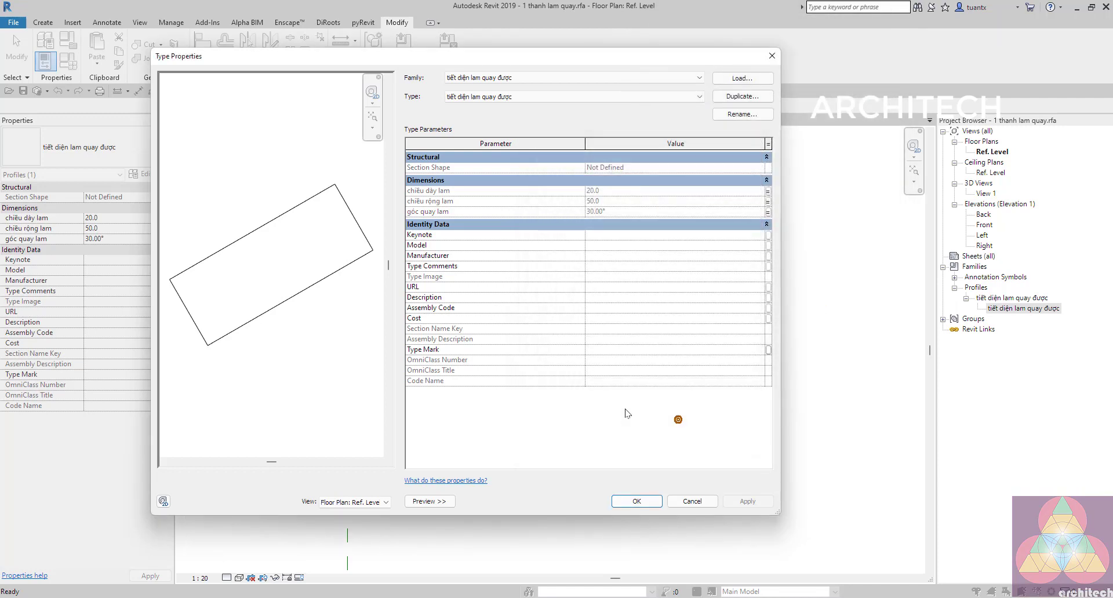
click(636, 502)
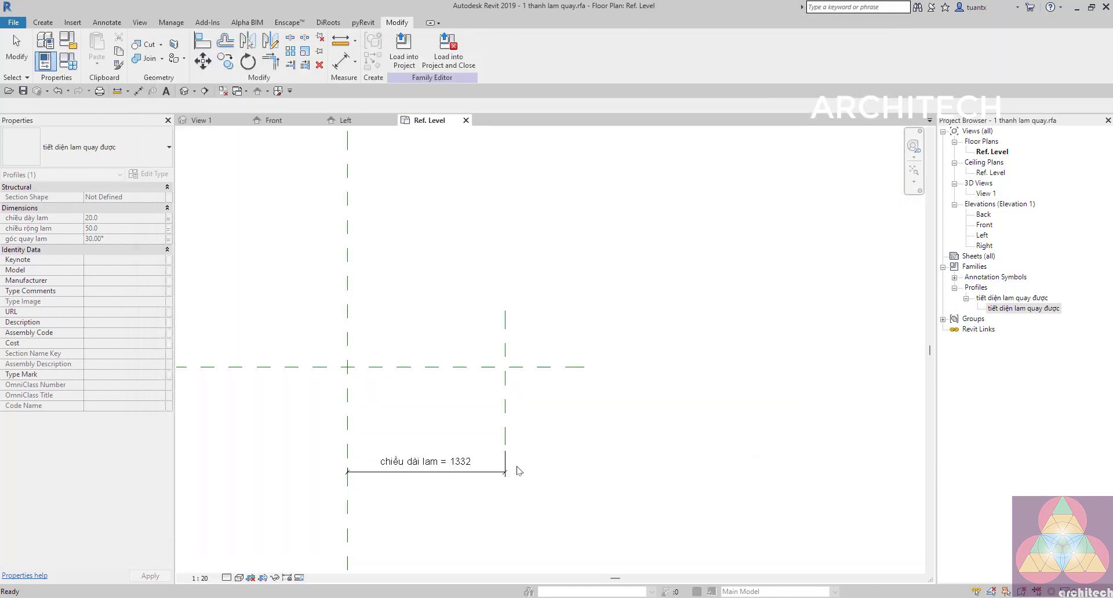
Review the slat family's dimension parameters in Family Types without changing anything
click(642, 442)
scroll(619, 396, down, 1)
scroll(493, 431, up, 2)
middle_drag(455, 424, 427, 378)
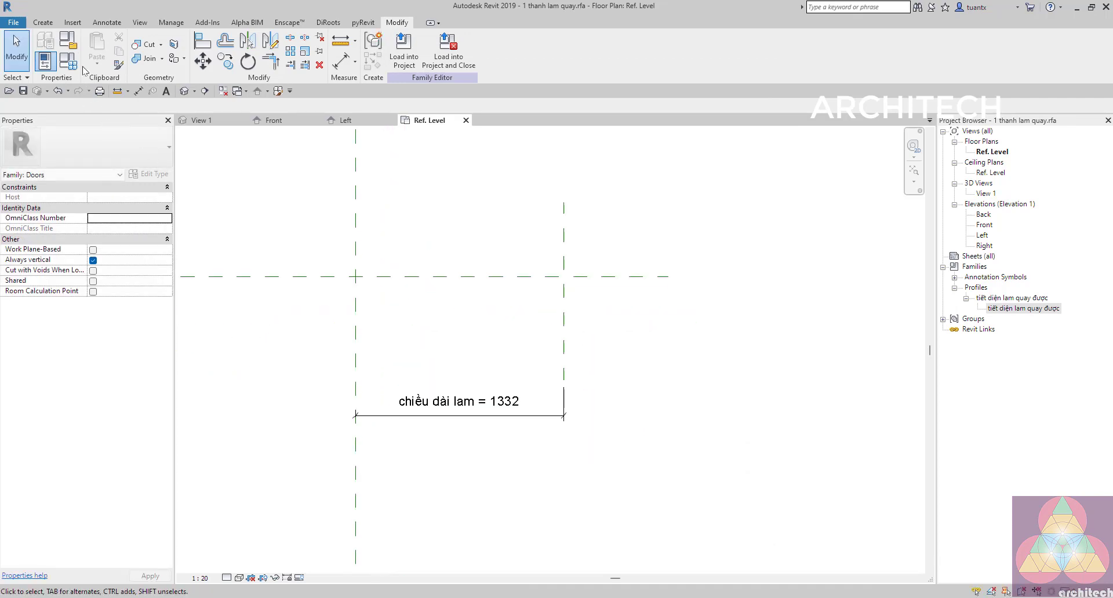
click(68, 60)
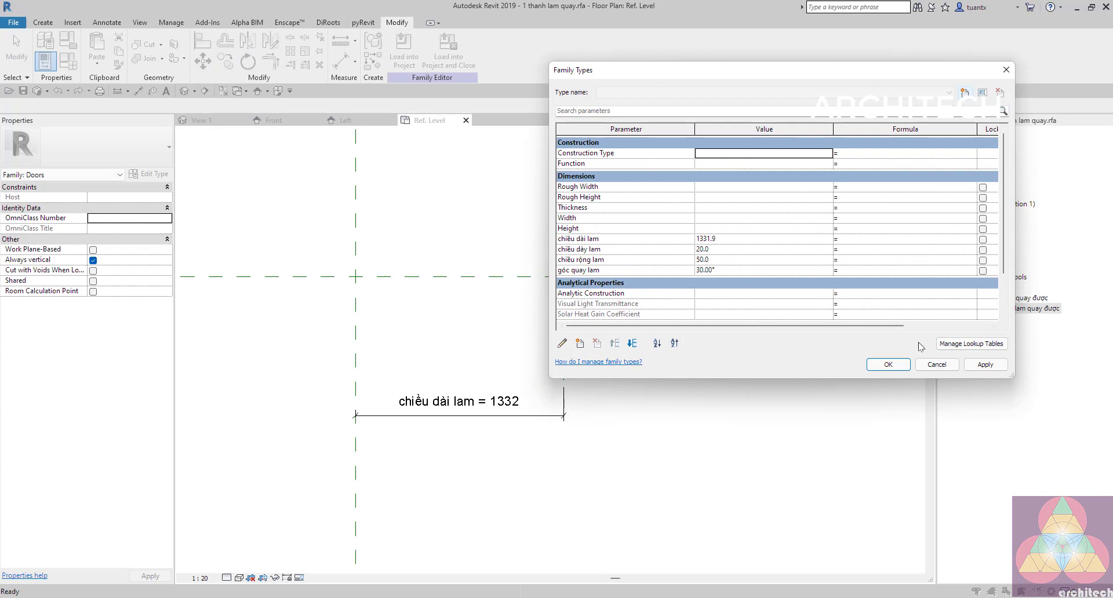
click(937, 364)
Start a Sweep and sketch its straight path along the horizontal center plane, from the Center (Left/Right) plane to the right-hand reference plane
click(46, 22)
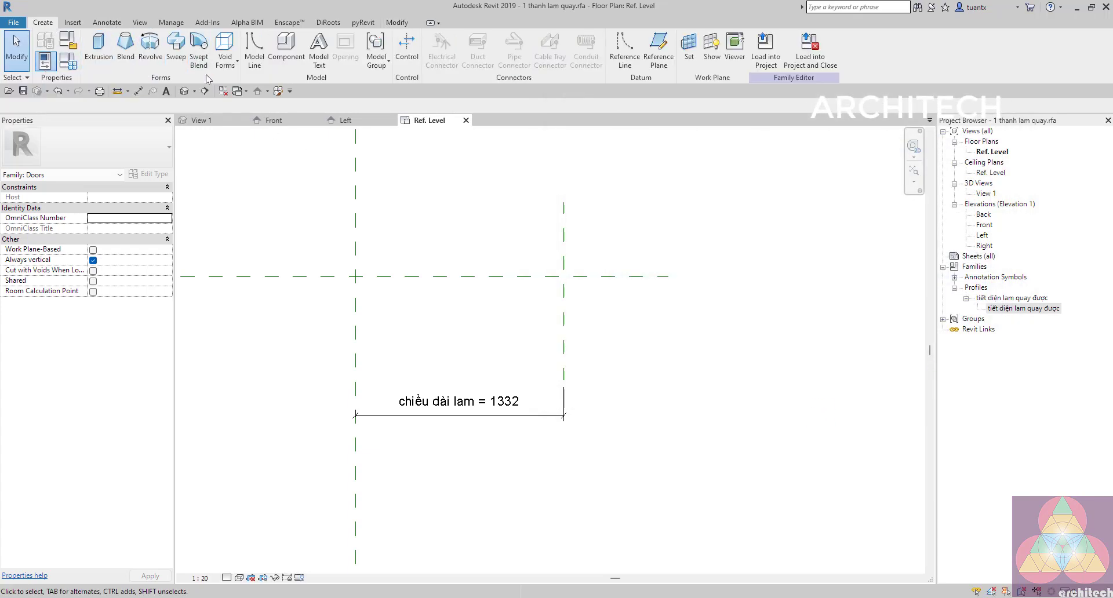
click(176, 47)
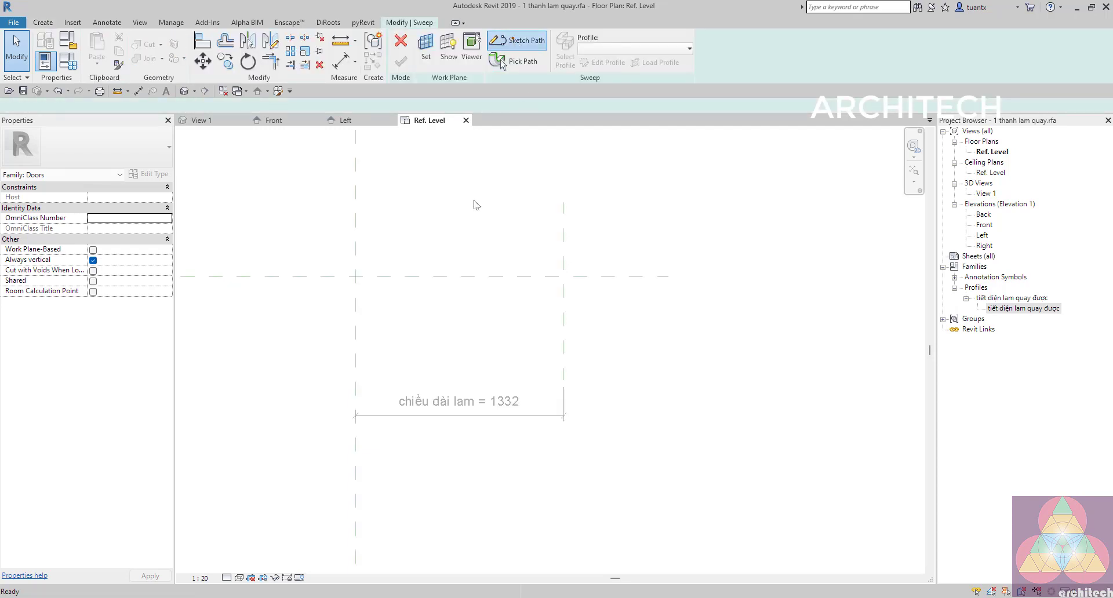
click(355, 276)
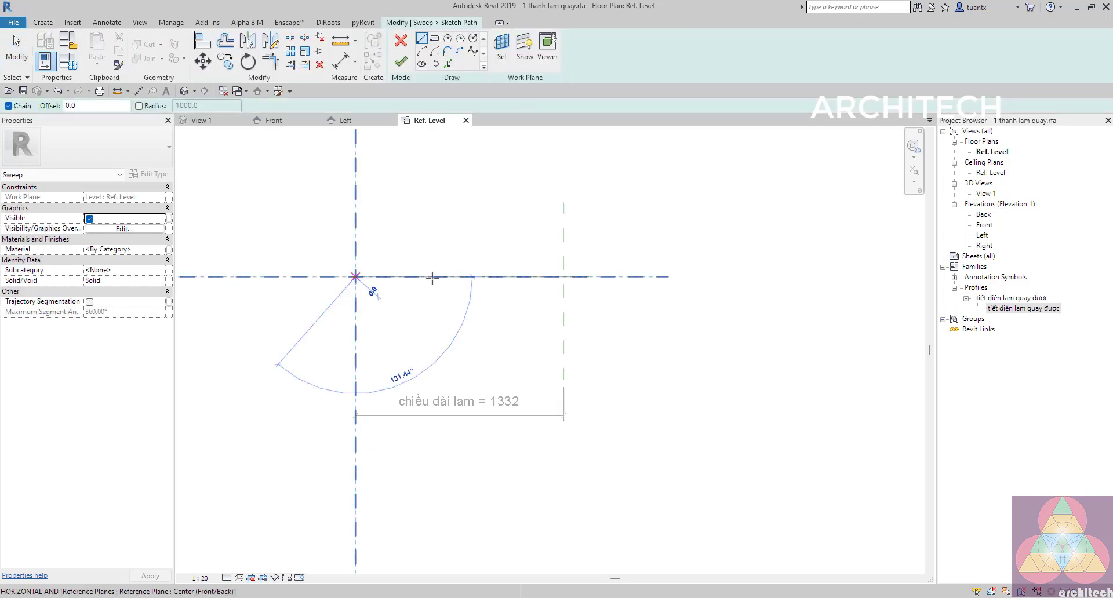
click(562, 276)
key(Escape)
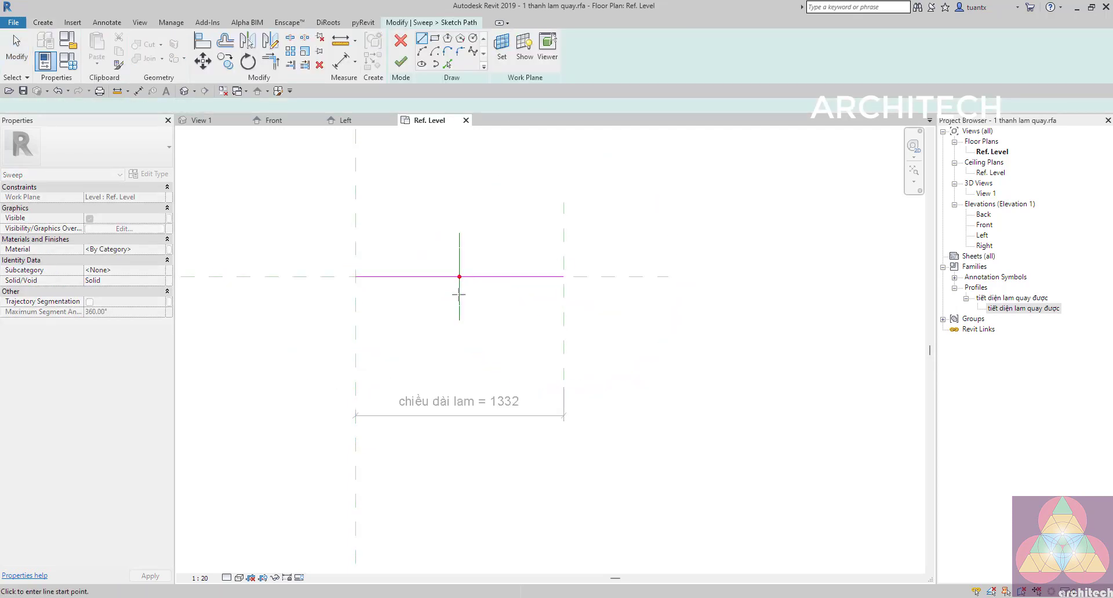
Align and lock the sweep path to the Center (Front/Back) plane and its endpoints to the two vertical reference planes, and finish the path
key(a)
key(l)
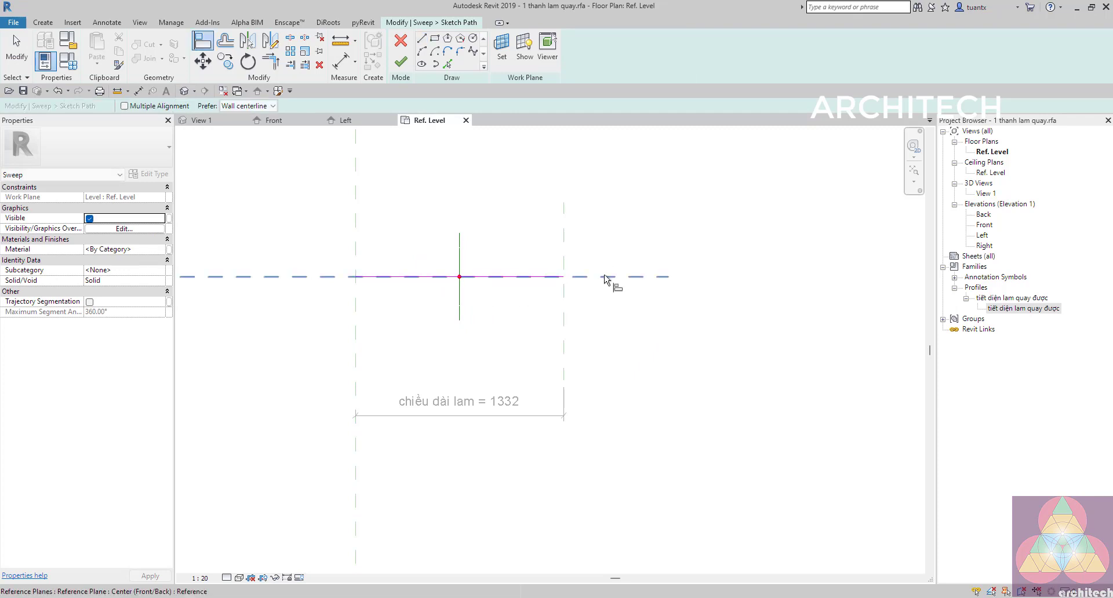
click(605, 278)
click(481, 277)
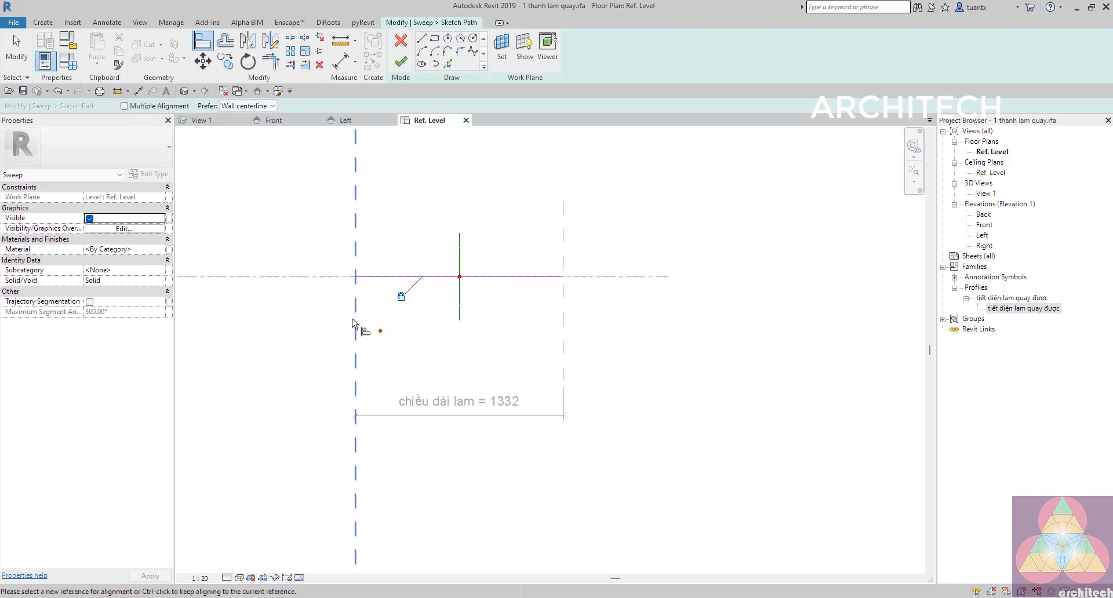
scroll(354, 299, up, 2)
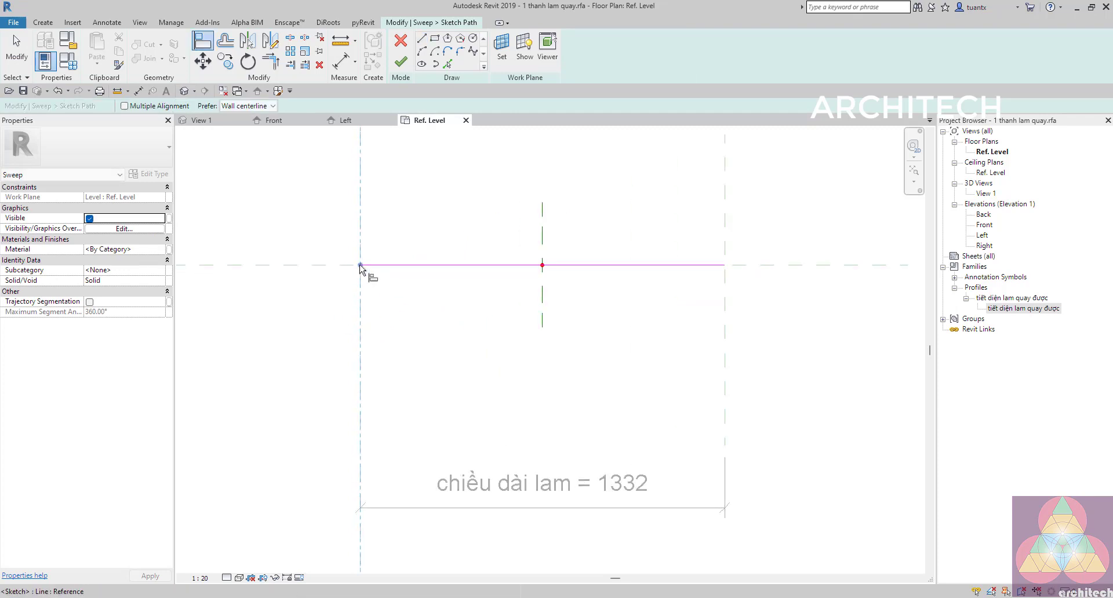
click(379, 368)
click(723, 280)
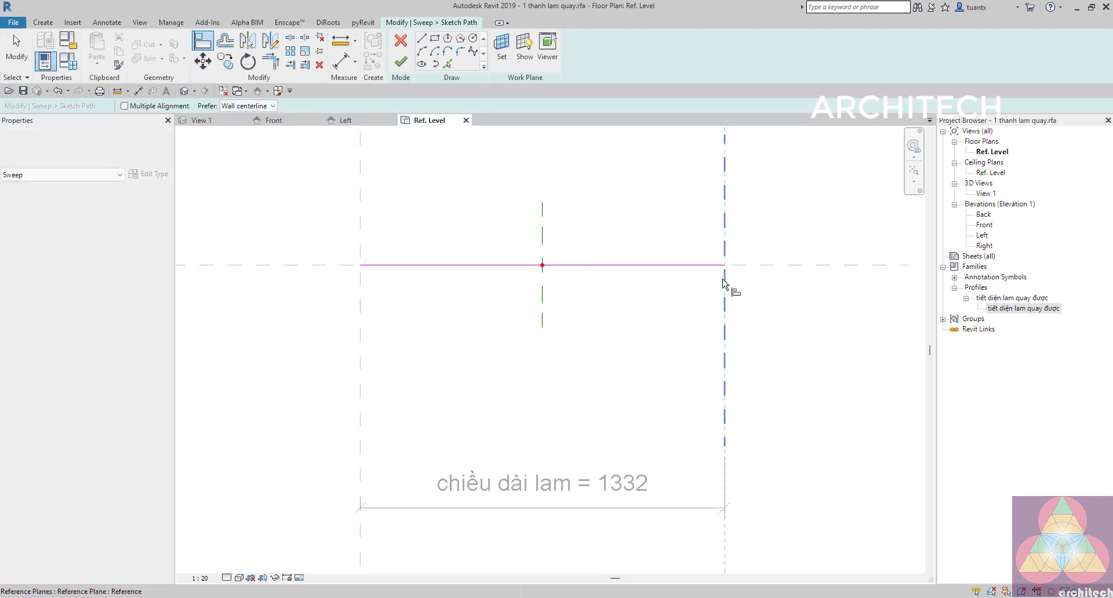
click(726, 269)
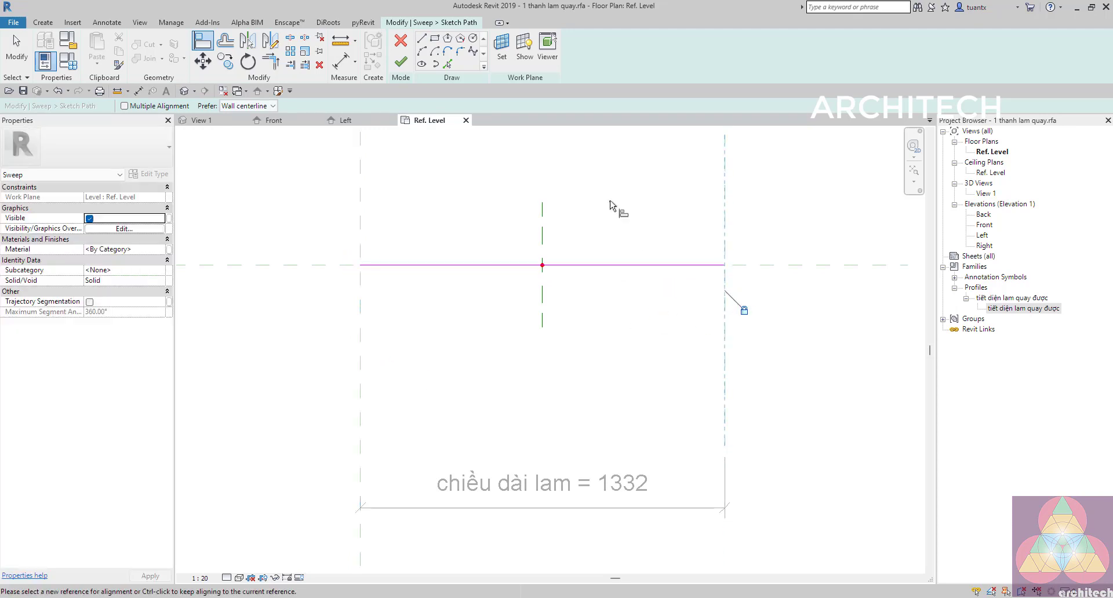
click(401, 61)
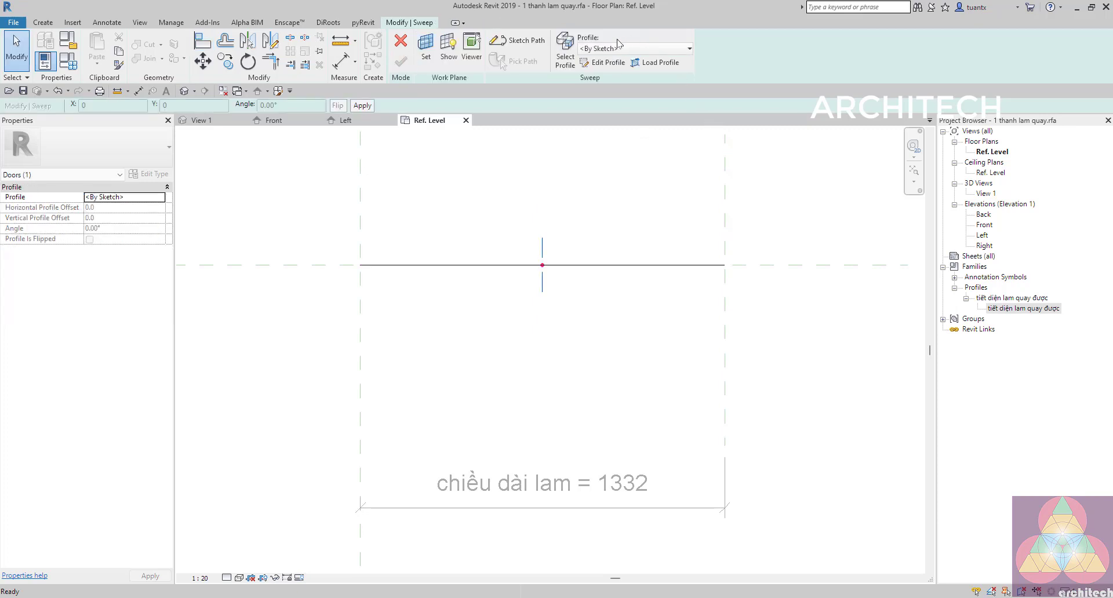
Assign the loaded profile "tiết diện lam quay được" to the sweep, check it in the Left elevation, and finish the sweep
click(616, 48)
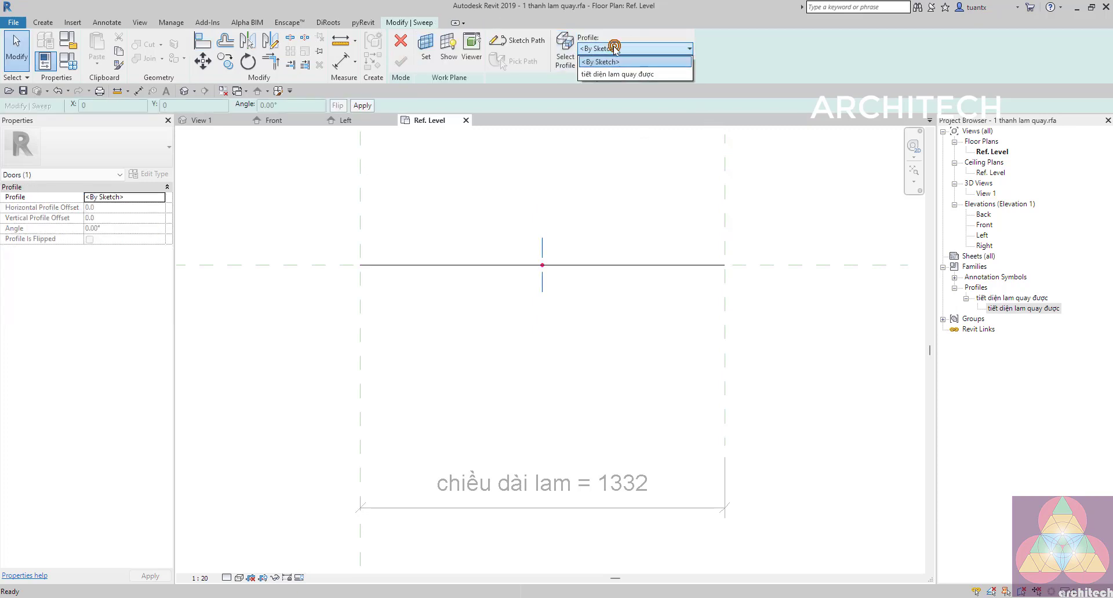
click(612, 74)
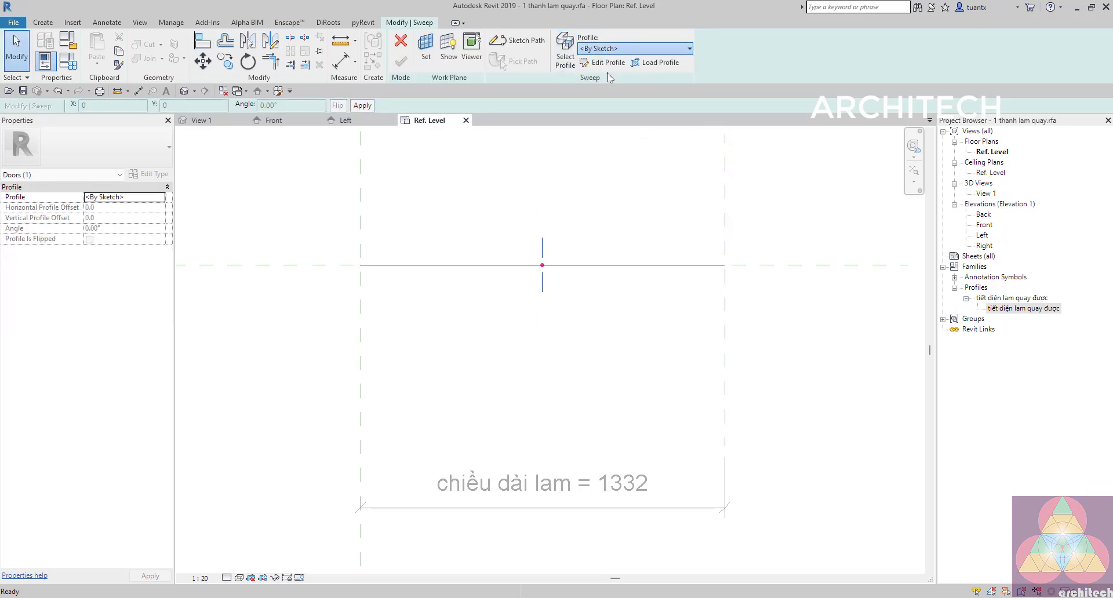
scroll(545, 272, up, 3)
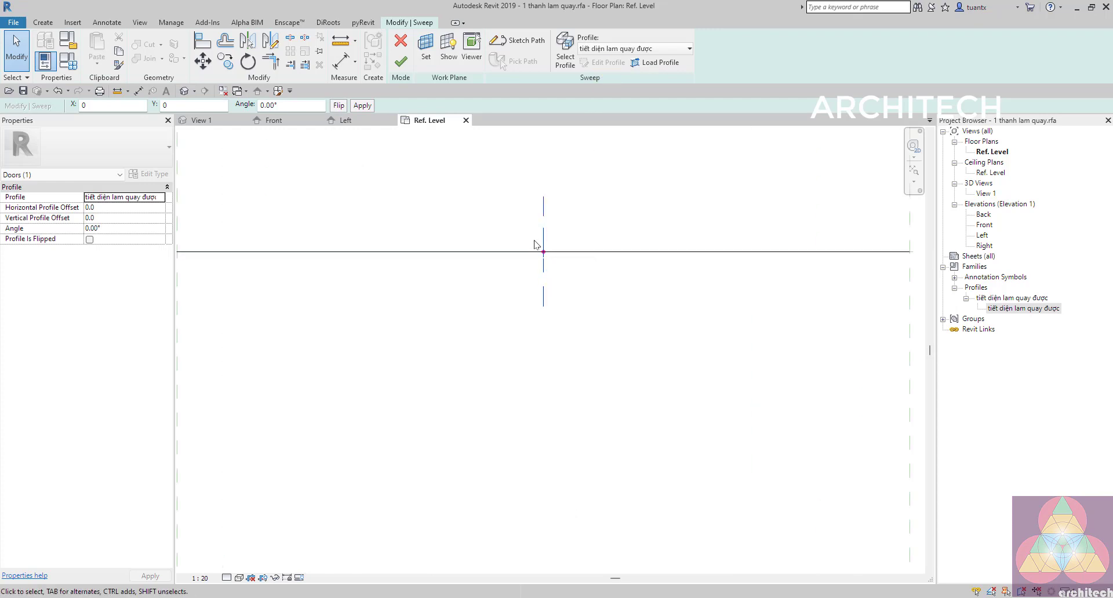
double_click(984, 236)
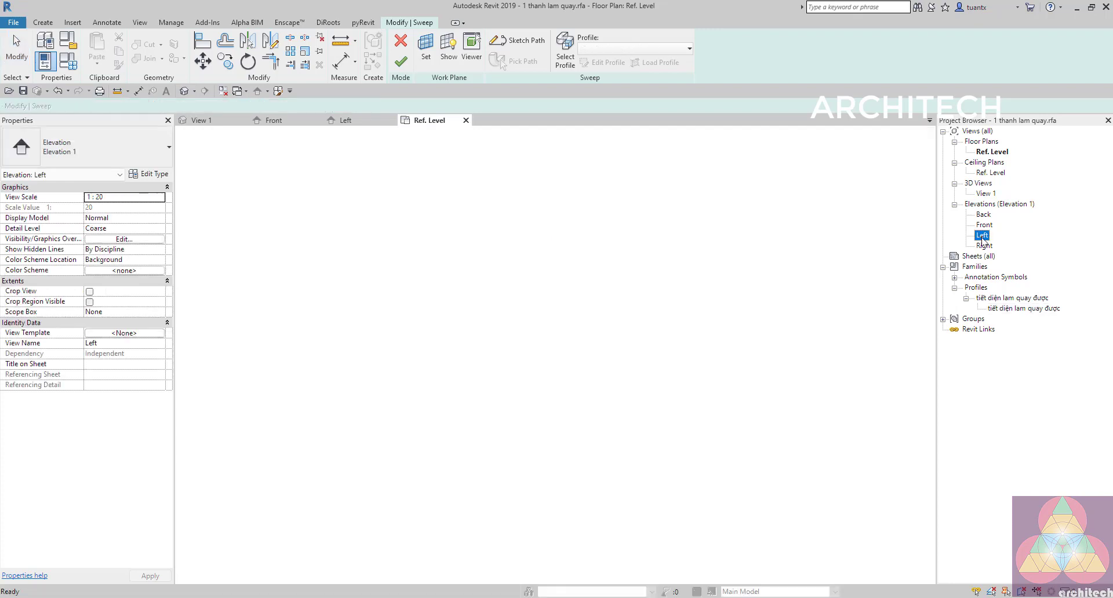
scroll(371, 255, up, 8)
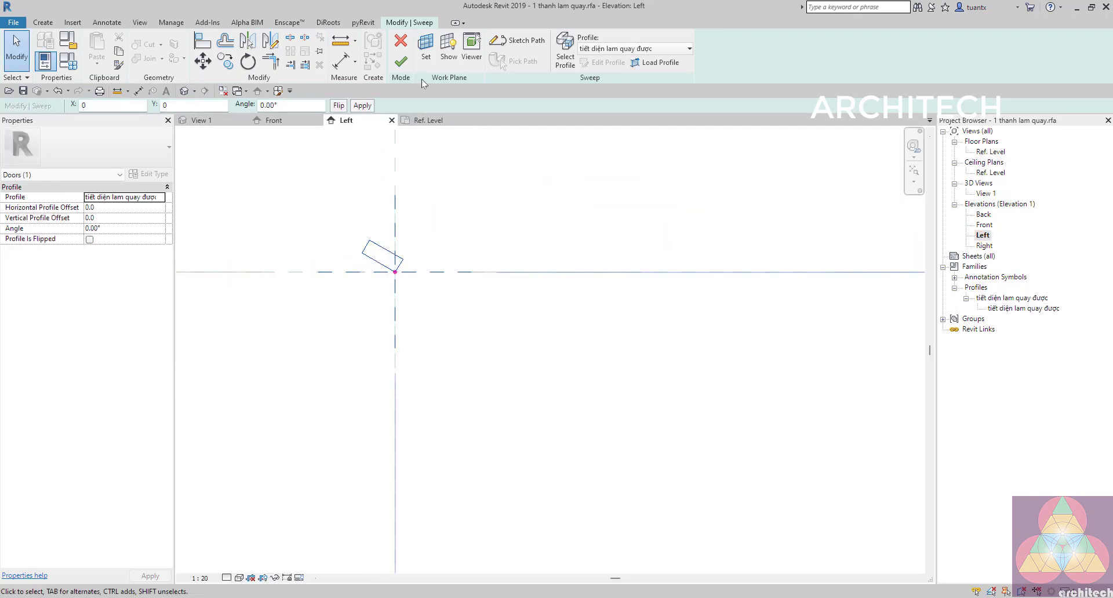
click(401, 61)
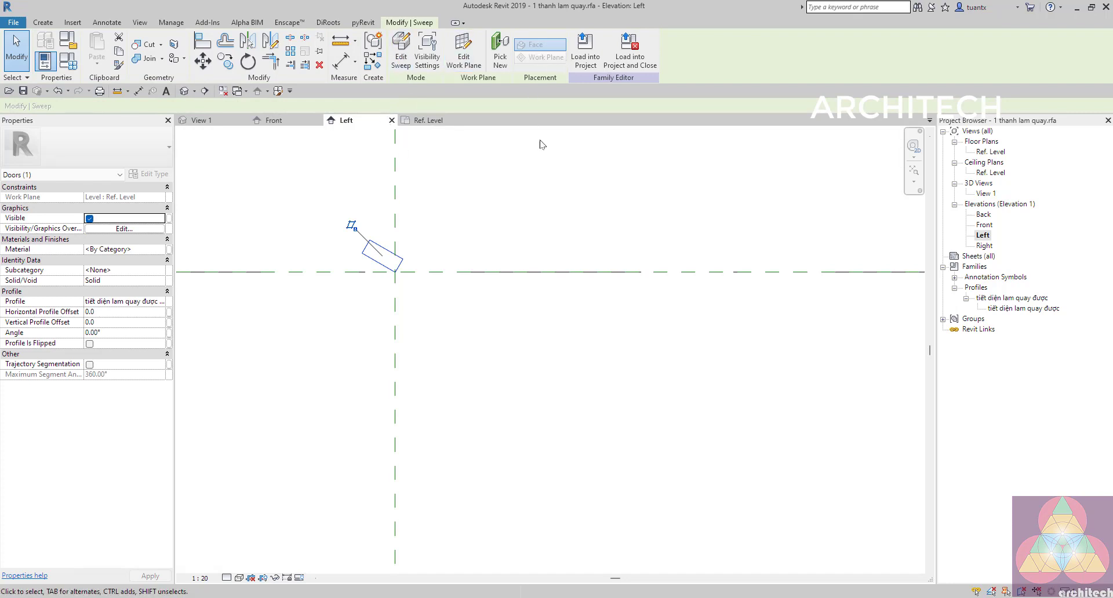
click(545, 181)
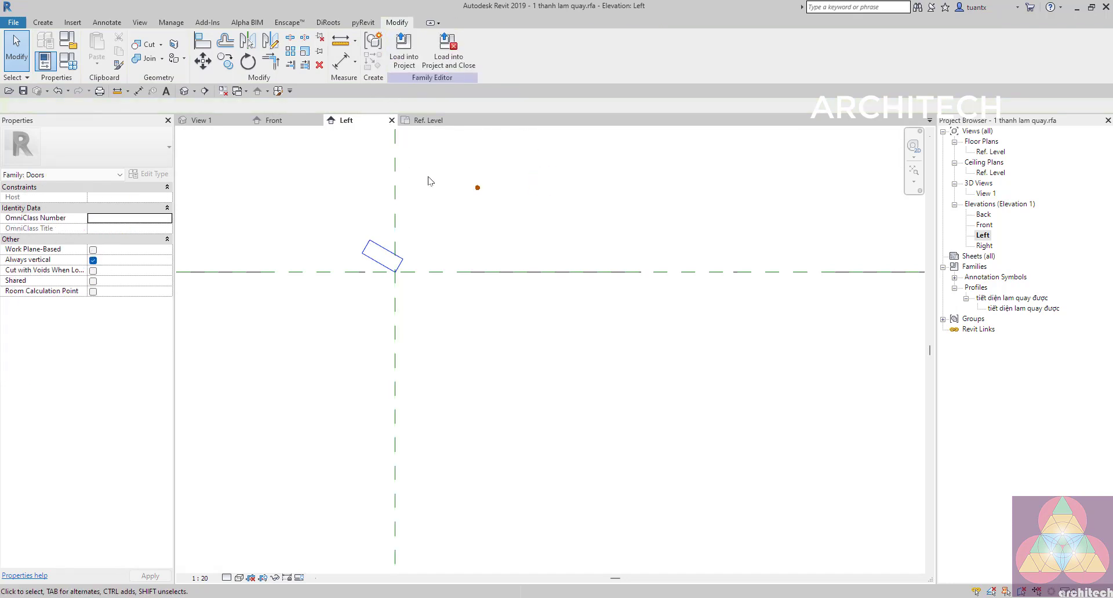
Set the family's chiều dài lam to 1000, chiều dày lam to 10, chiều rộng lam to 30 and góc quay lam to 45°
click(216, 122)
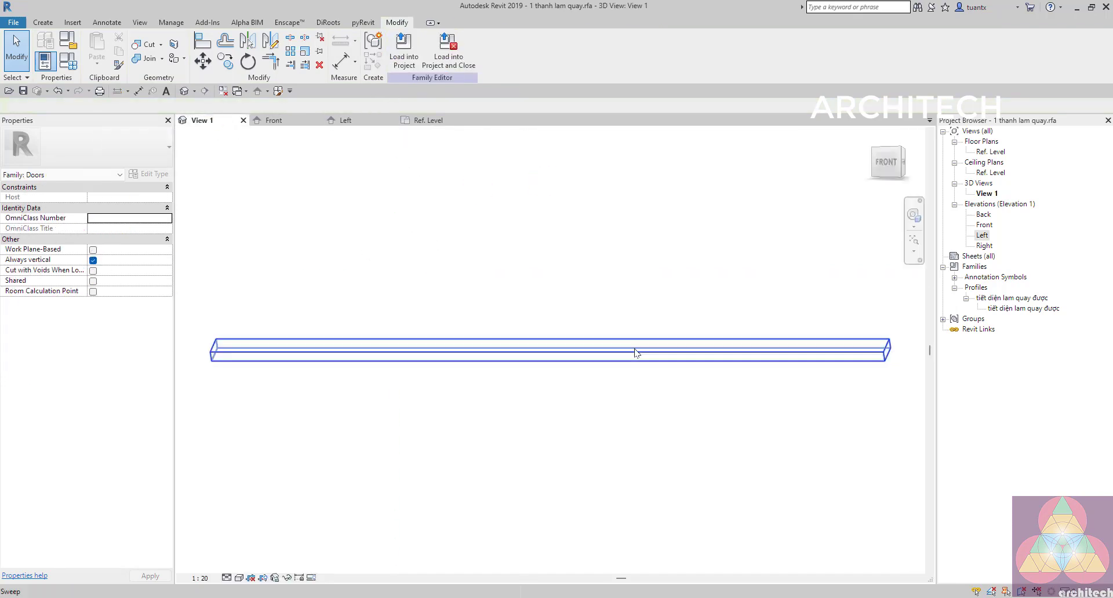
shift+middle_drag(653, 371, 709, 483)
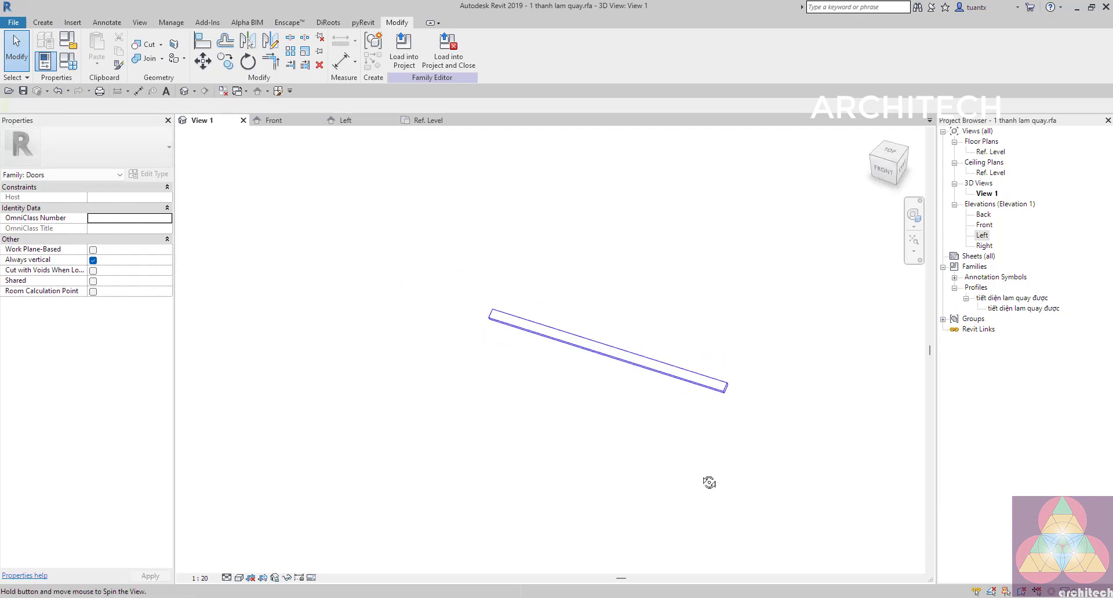
click(68, 60)
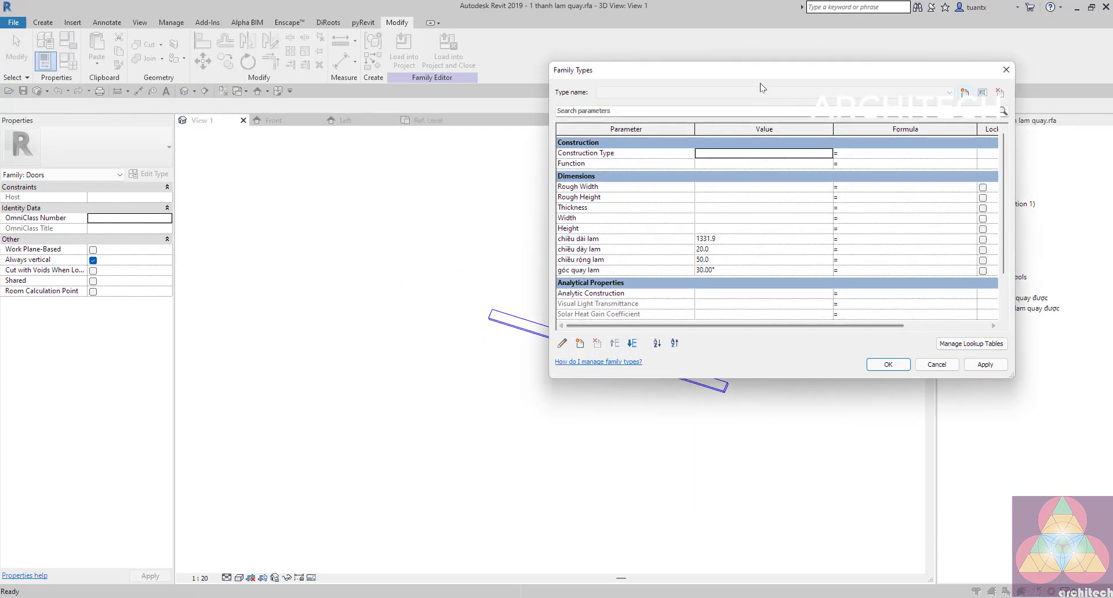
drag(761, 70, 799, 10)
click(792, 177)
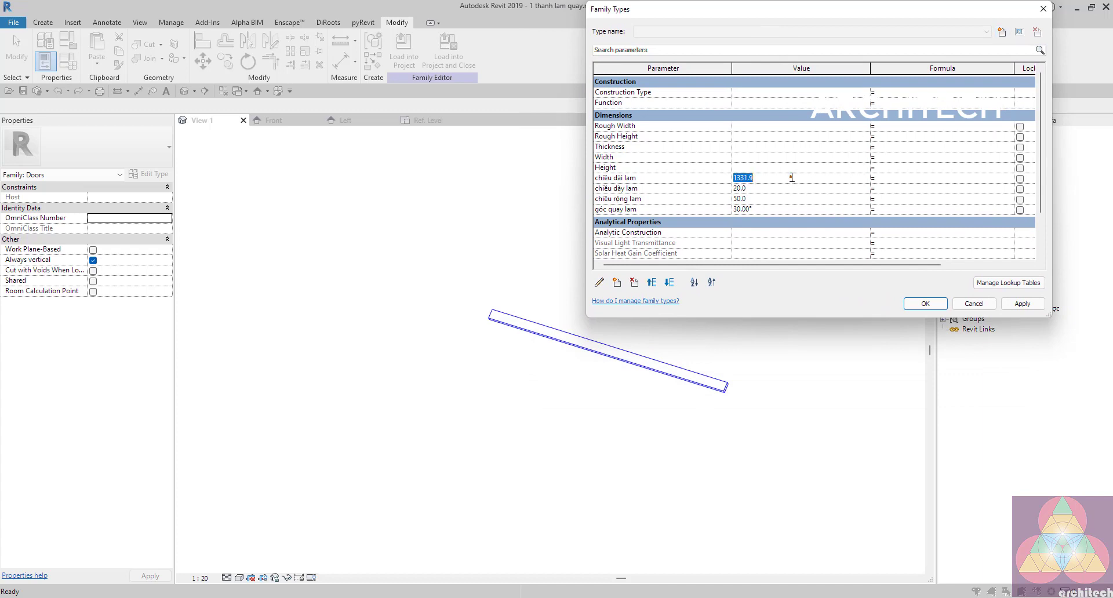
text(1000)
click(774, 188)
click(765, 200)
click(772, 209)
click(922, 307)
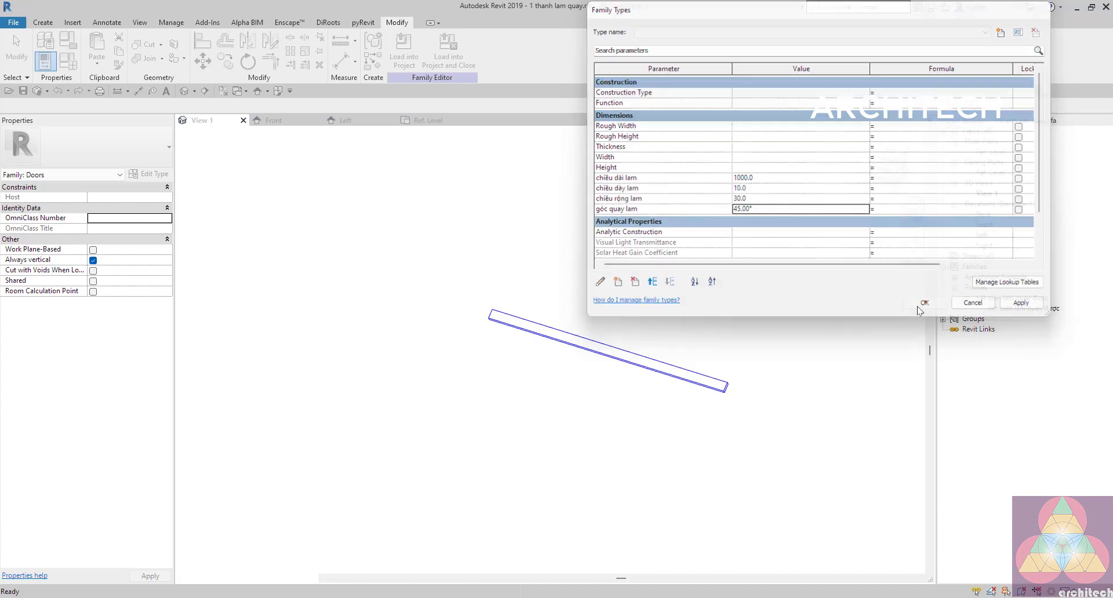
Assign the slat sweep to the Panel subcategory
shift+middle_drag(750, 381, 577, 307)
shift+middle_drag(571, 352, 575, 368)
click(406, 287)
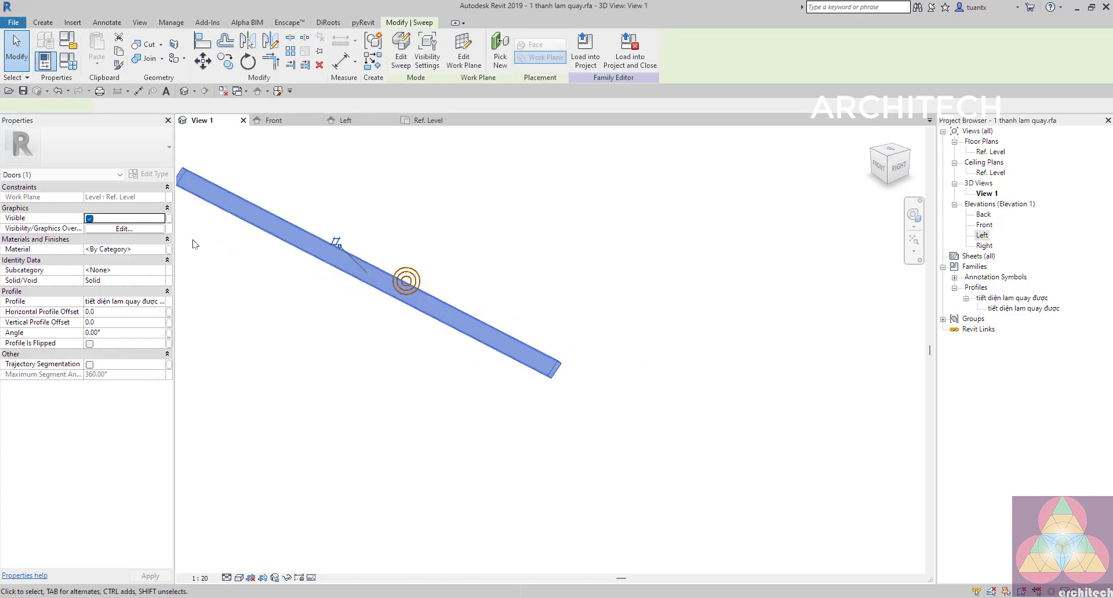
click(153, 273)
click(160, 271)
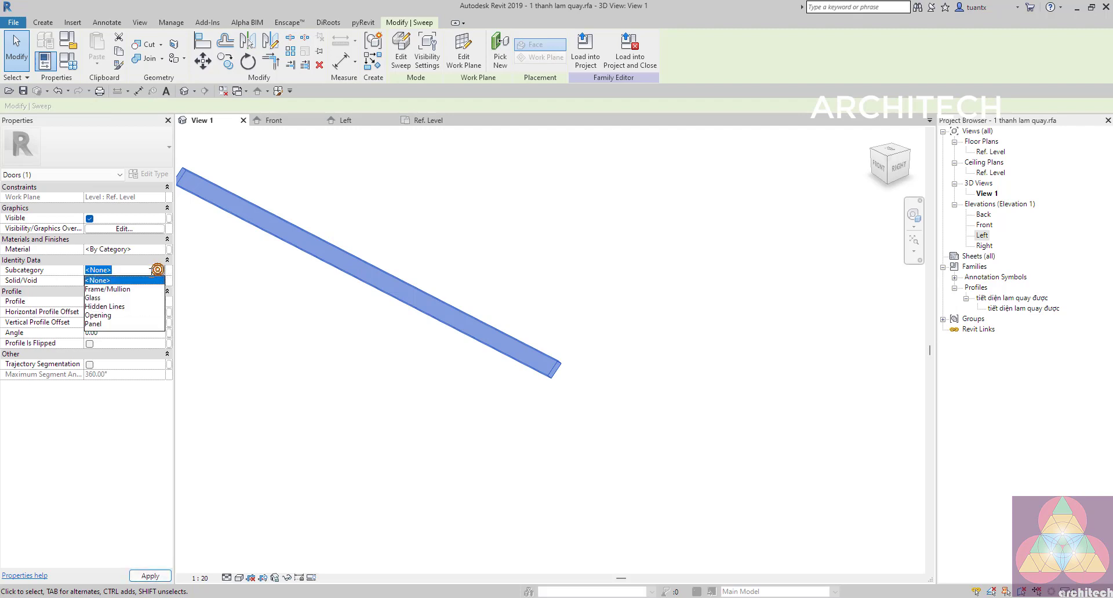
click(102, 324)
click(251, 320)
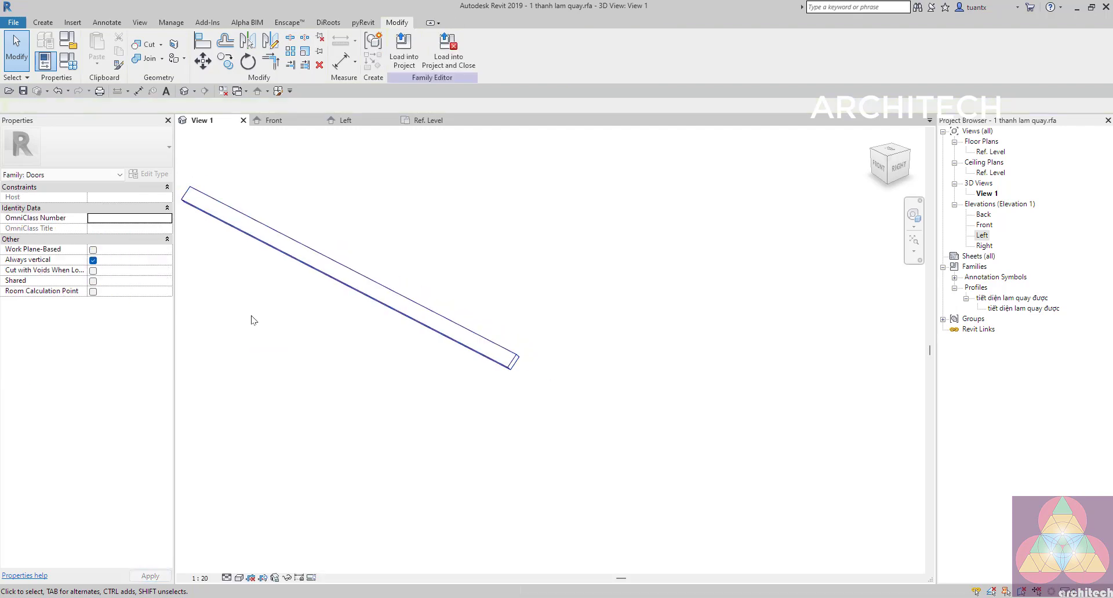
Associate the slat's material with a new type parameter named "VL-thanh lam" and check it in Family Types
scroll(251, 316, down, 1)
middle_drag(251, 316, 418, 353)
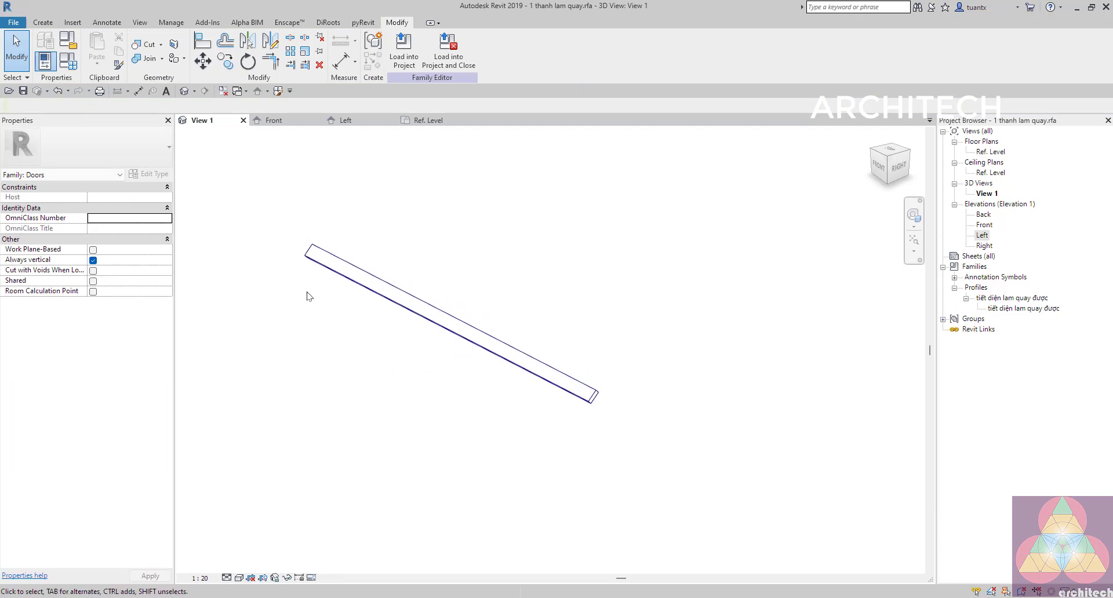
click(328, 264)
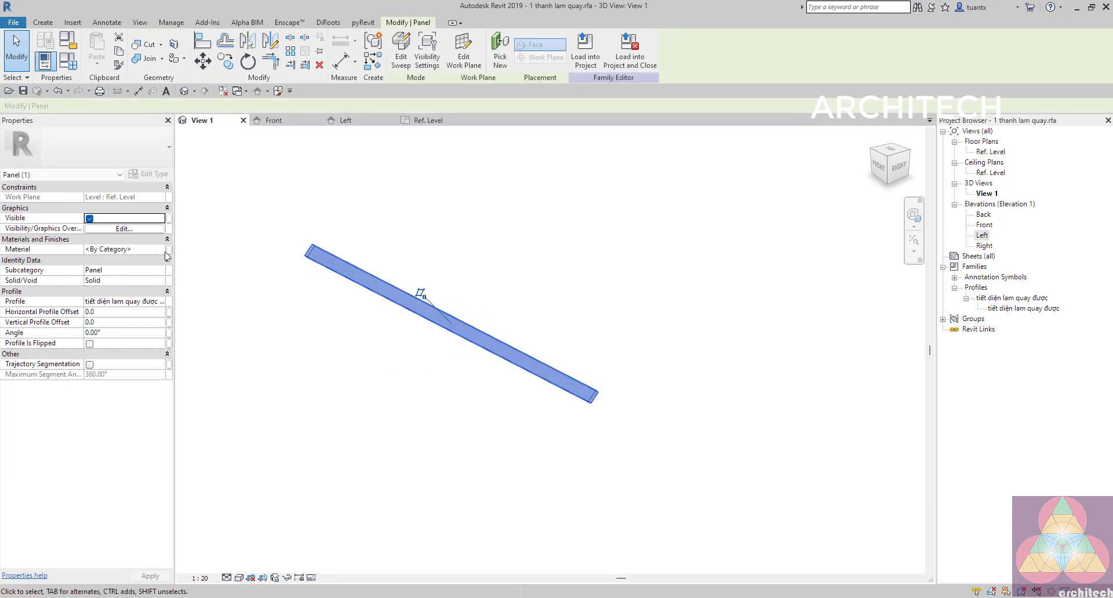
click(168, 250)
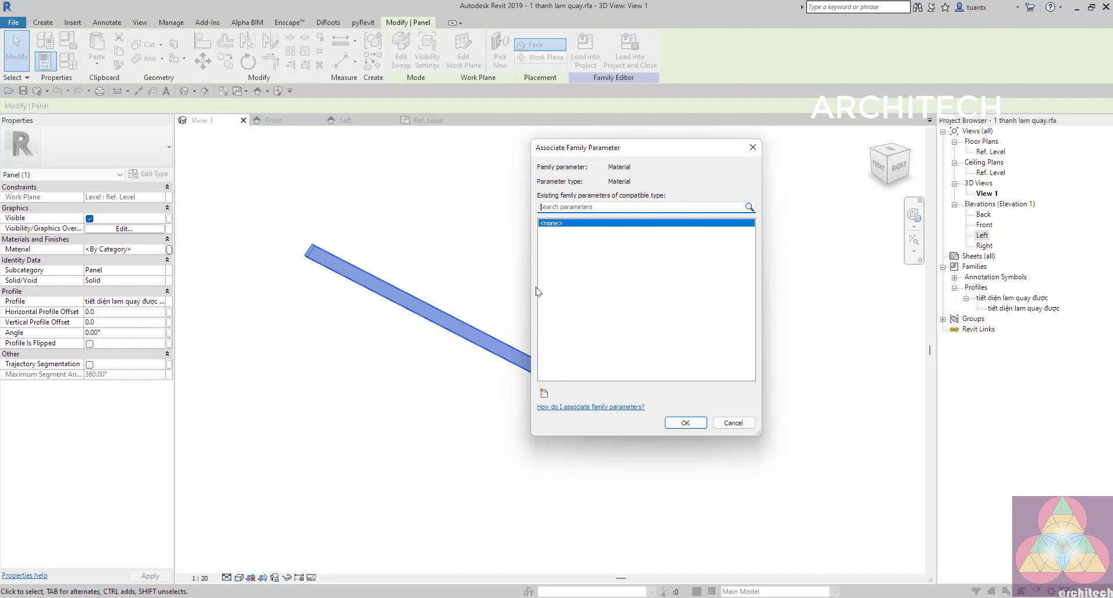
click(547, 397)
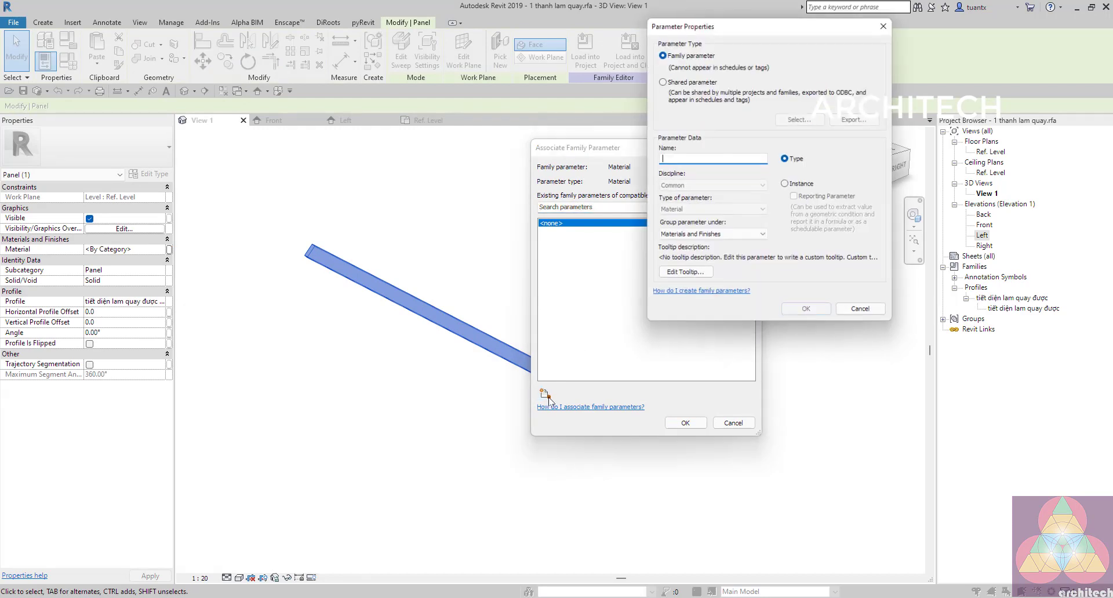
text(VL-thanh lam)
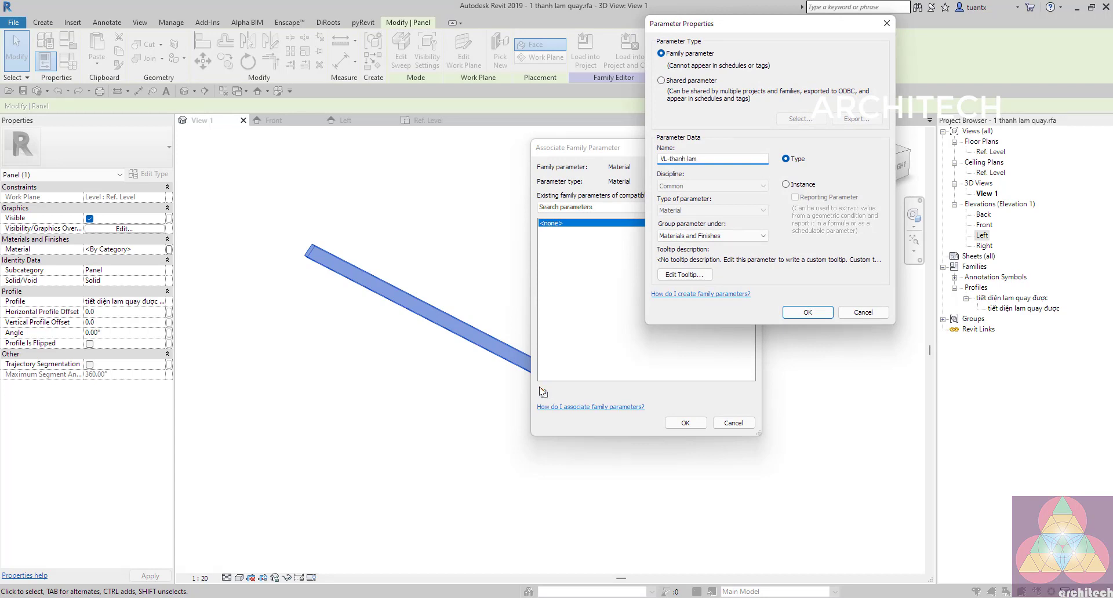
click(812, 313)
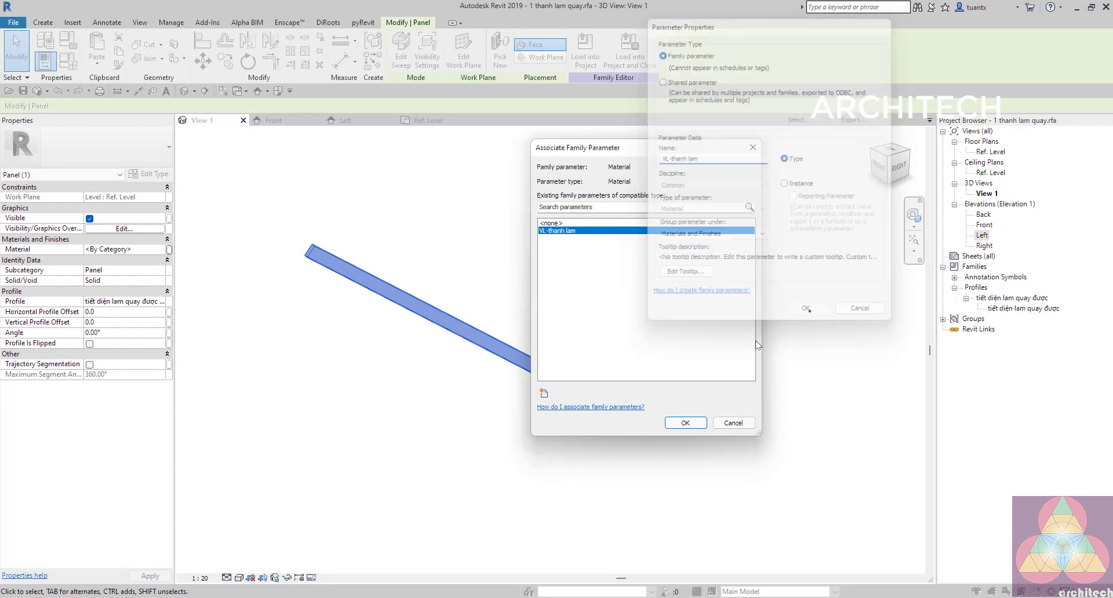
click(686, 423)
click(77, 55)
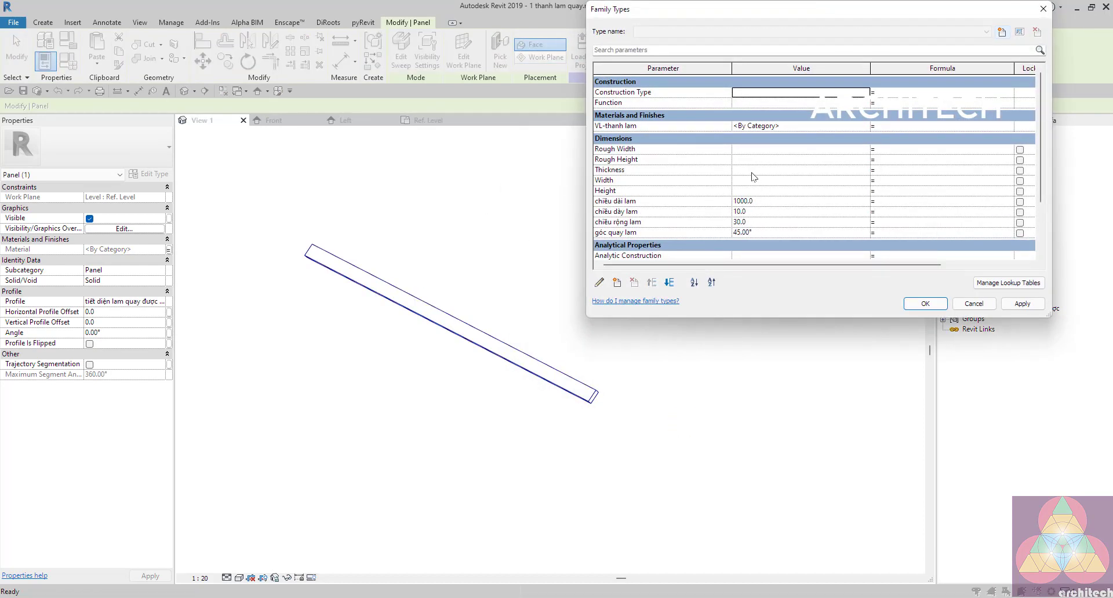
click(925, 304)
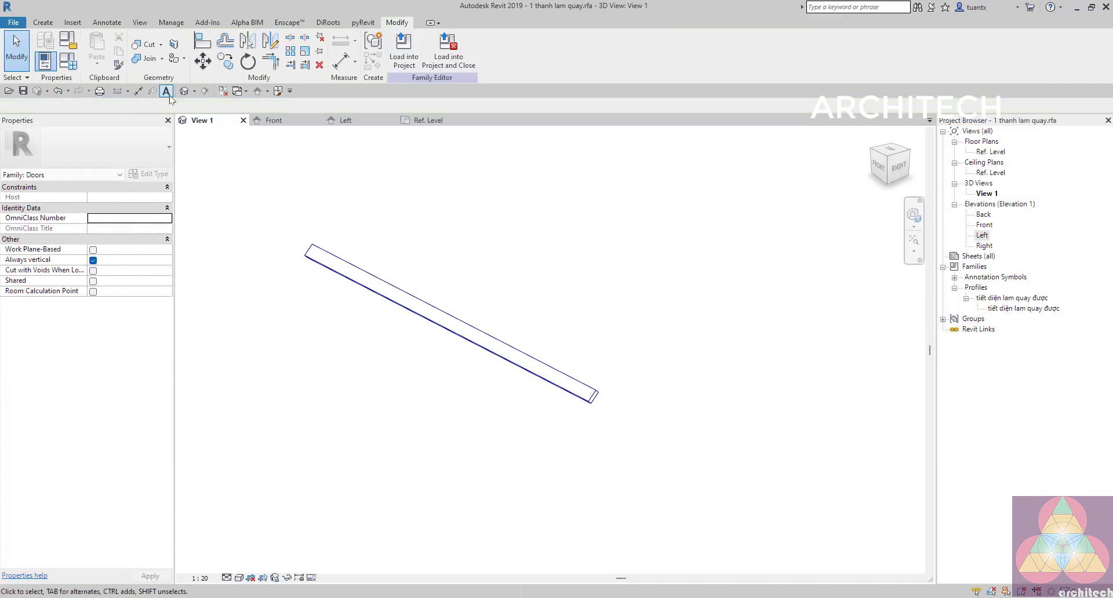
Close the inactive views, then look at the louver screens in the reference photo vách lam.jpg and return to Revit
click(223, 91)
scroll(509, 303, down, 2)
click(670, 597)
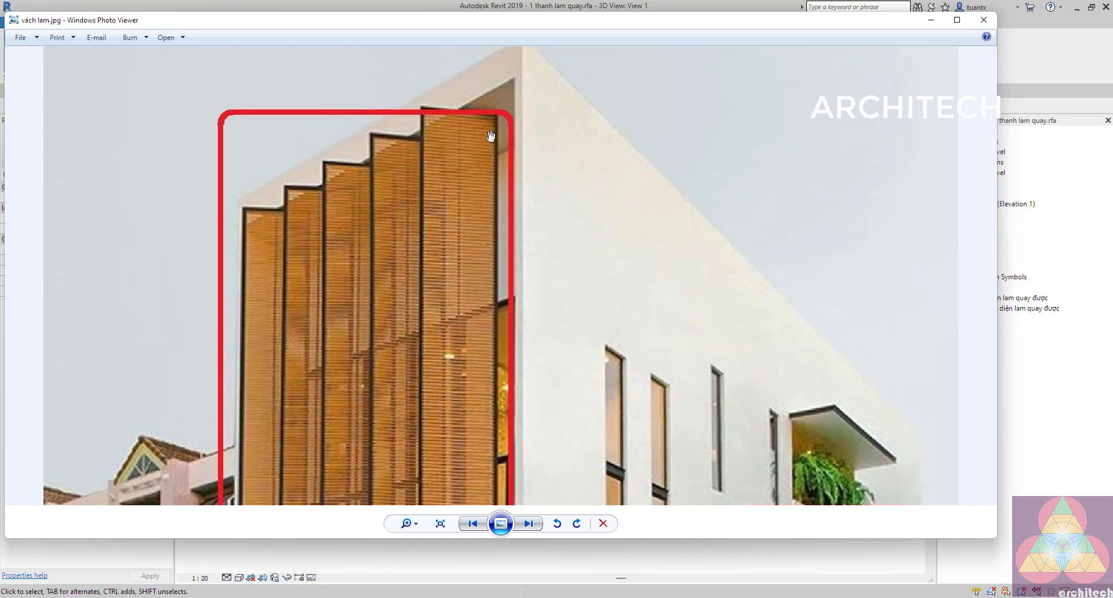
key(alt+Tab)
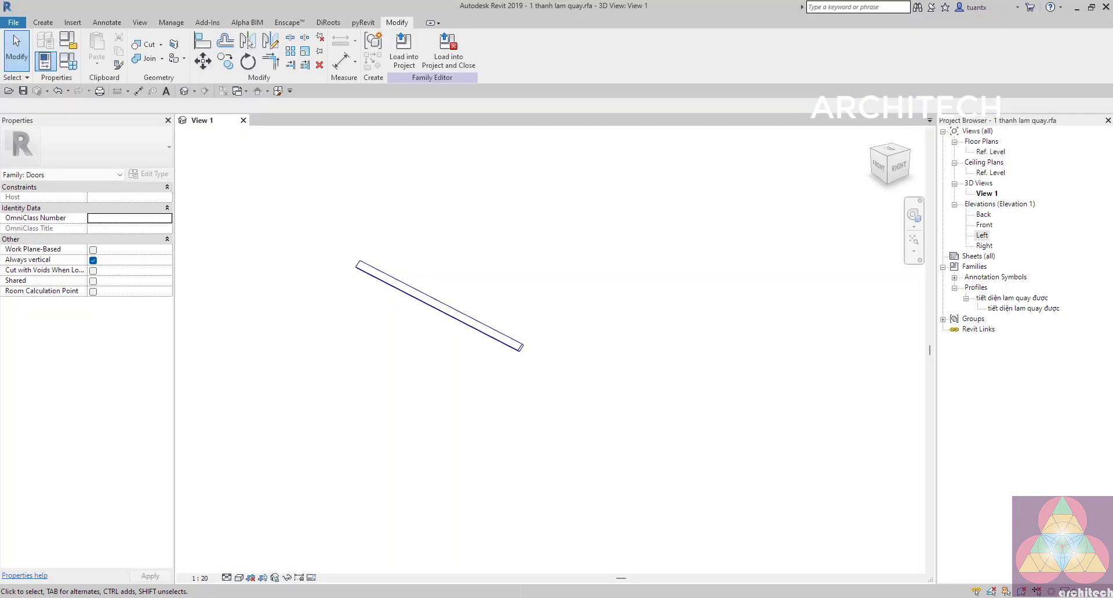
Create a new family from the Metric Generic Model.rft template
click(13, 22)
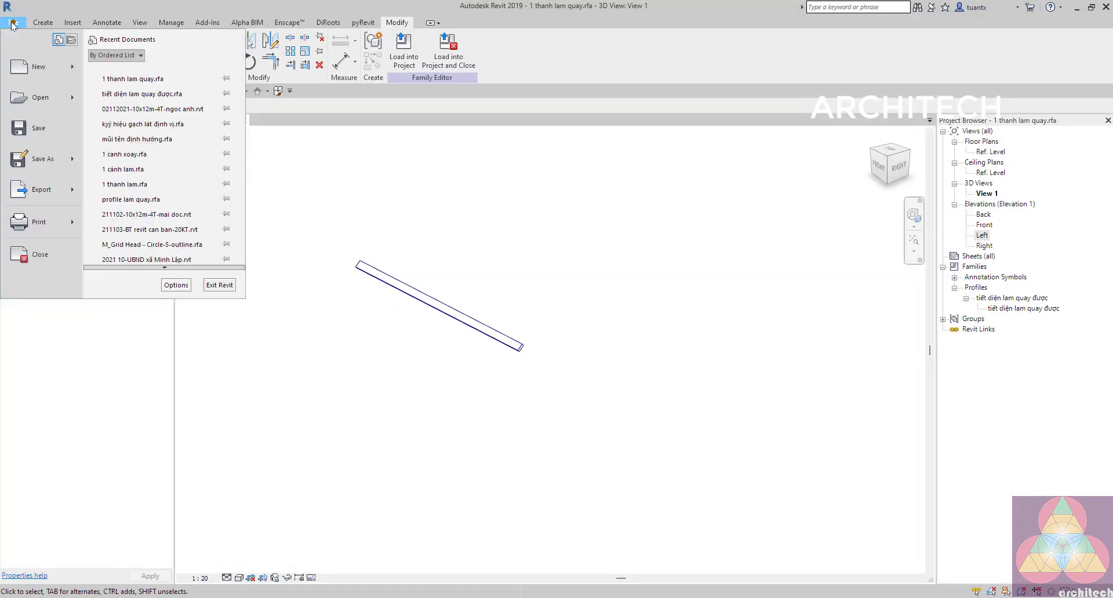
mouse_move(26, 70)
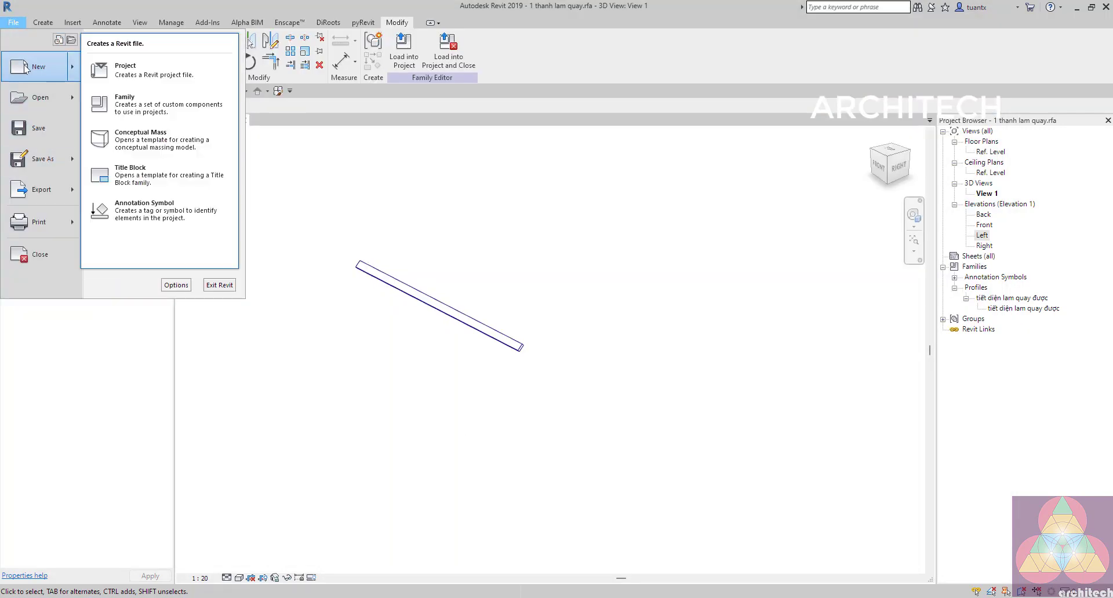
click(140, 96)
click(152, 257)
scroll(155, 249, down, 6)
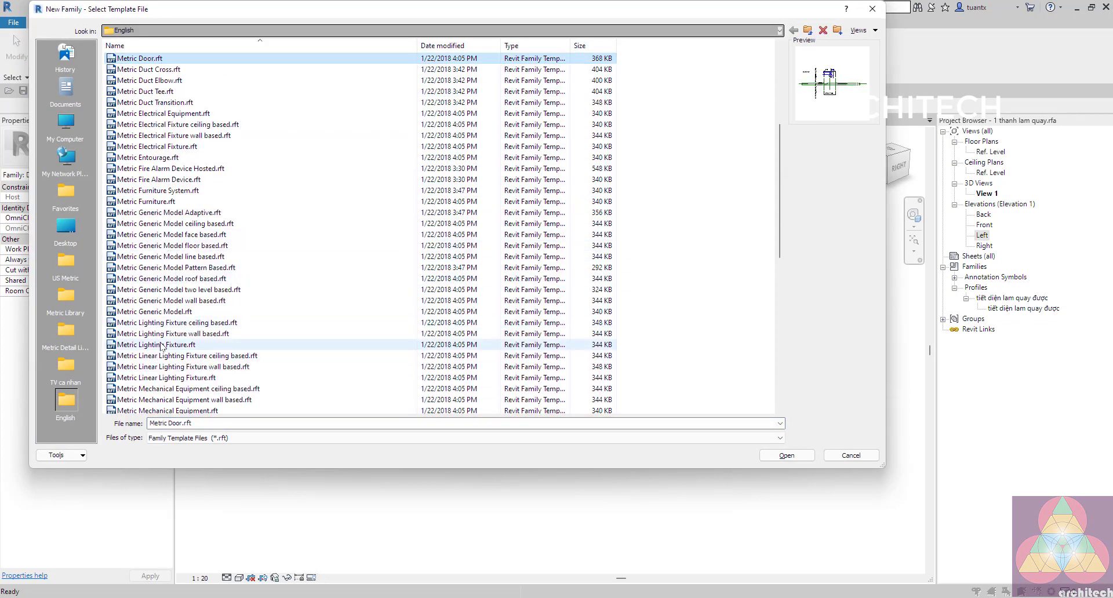
click(161, 311)
click(787, 455)
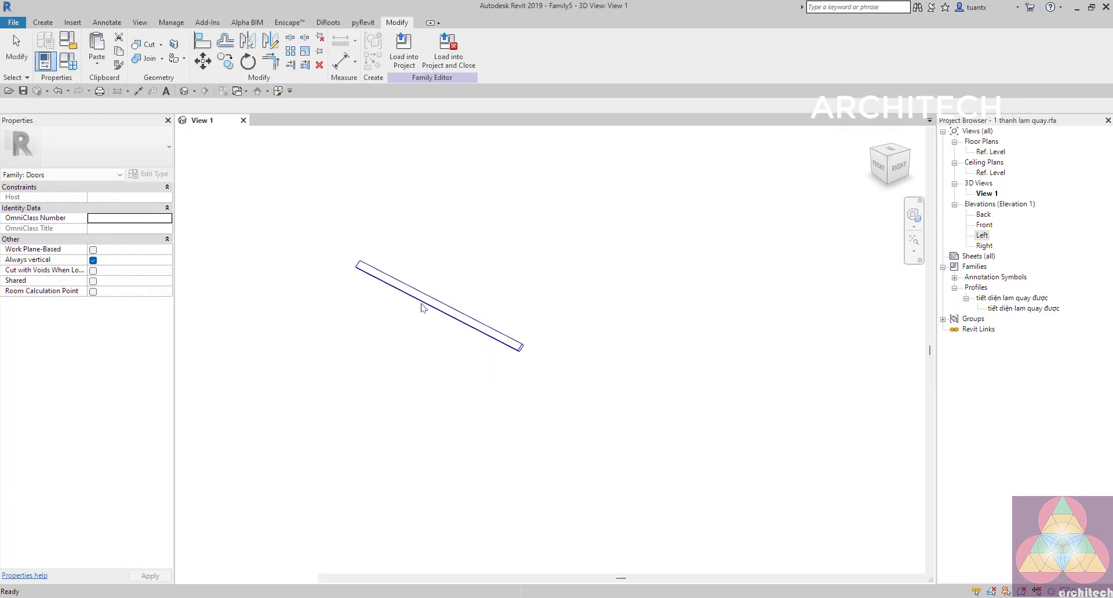
Set the new family's category to Doors
click(68, 42)
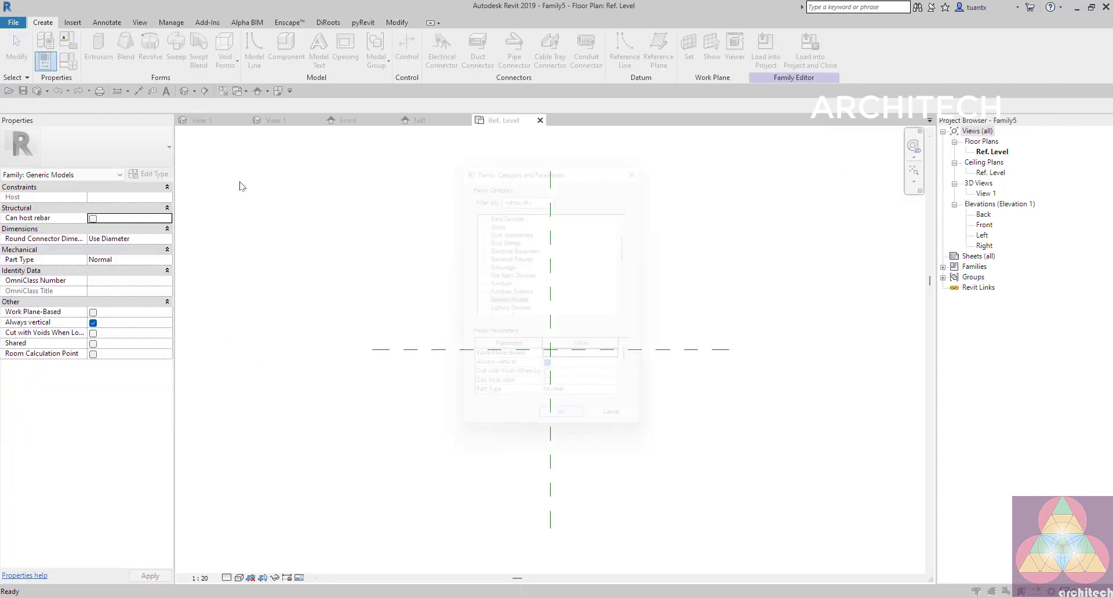
click(496, 220)
click(568, 429)
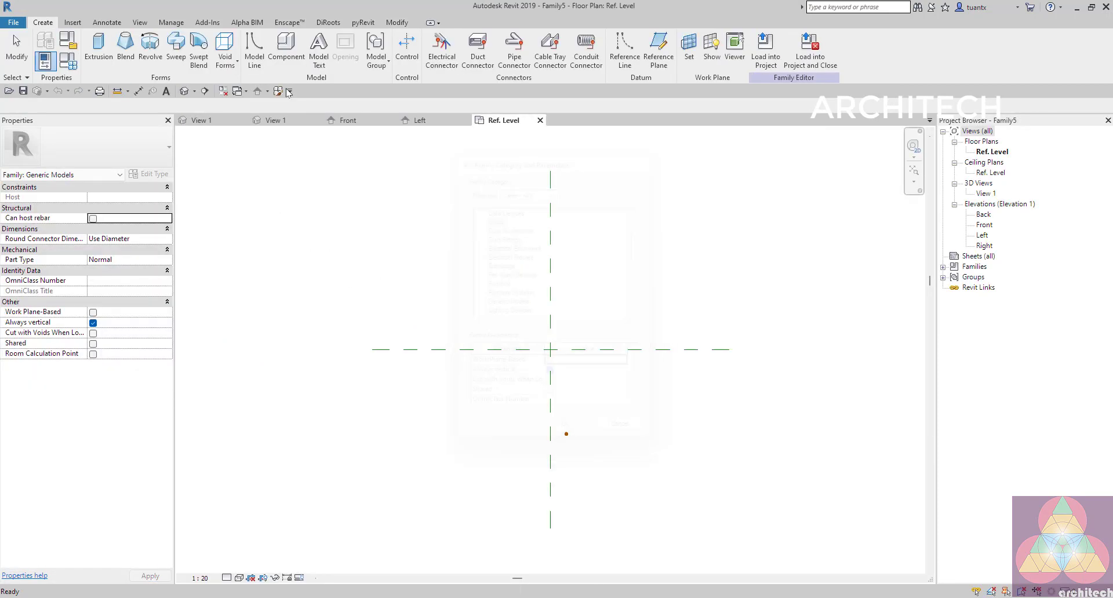
Save the family in the Documents folder as "1 khung lam cố định", accepting the file save options
key(ctrl+s)
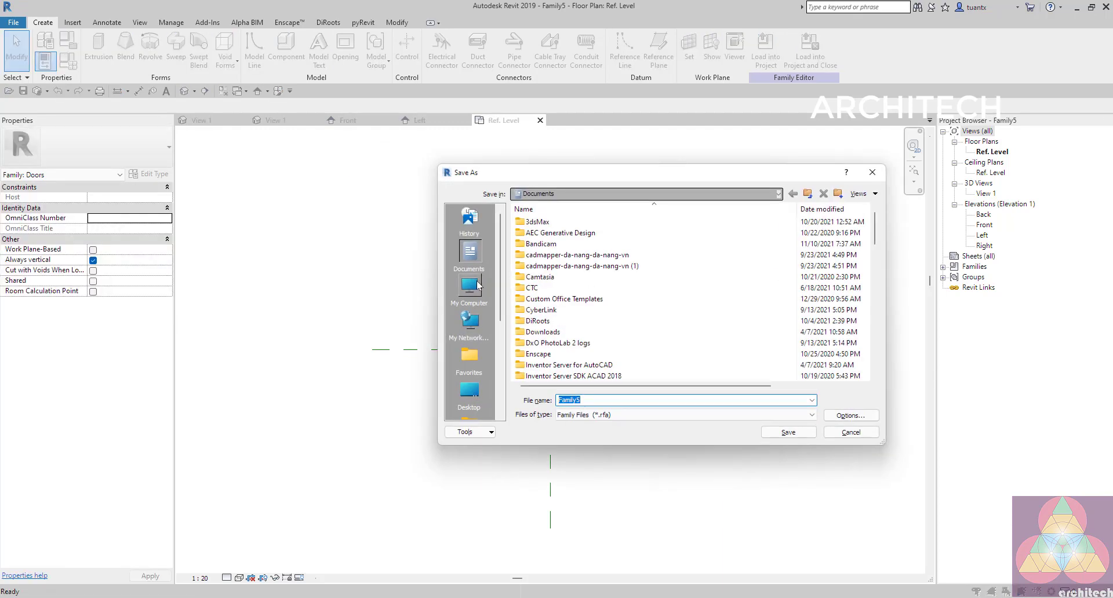
text(1 caánh)
key(BackSpace)
key(BackSpace)
key(BackSpace)
key(BackSpace)
key(BackSpace)
key(BackSpace)
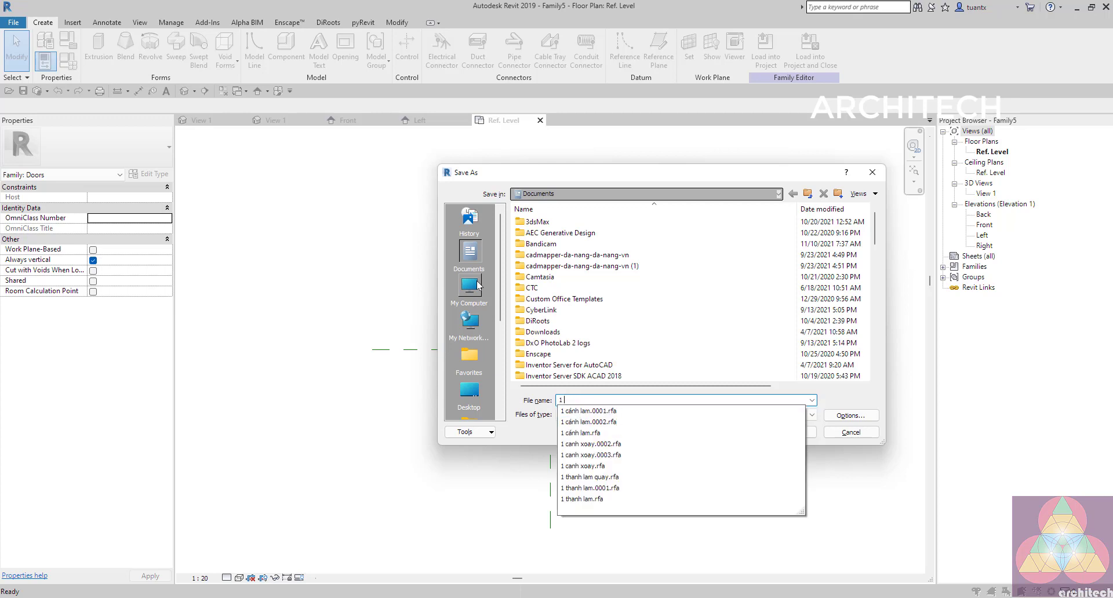
text(1 khung lam cố định)
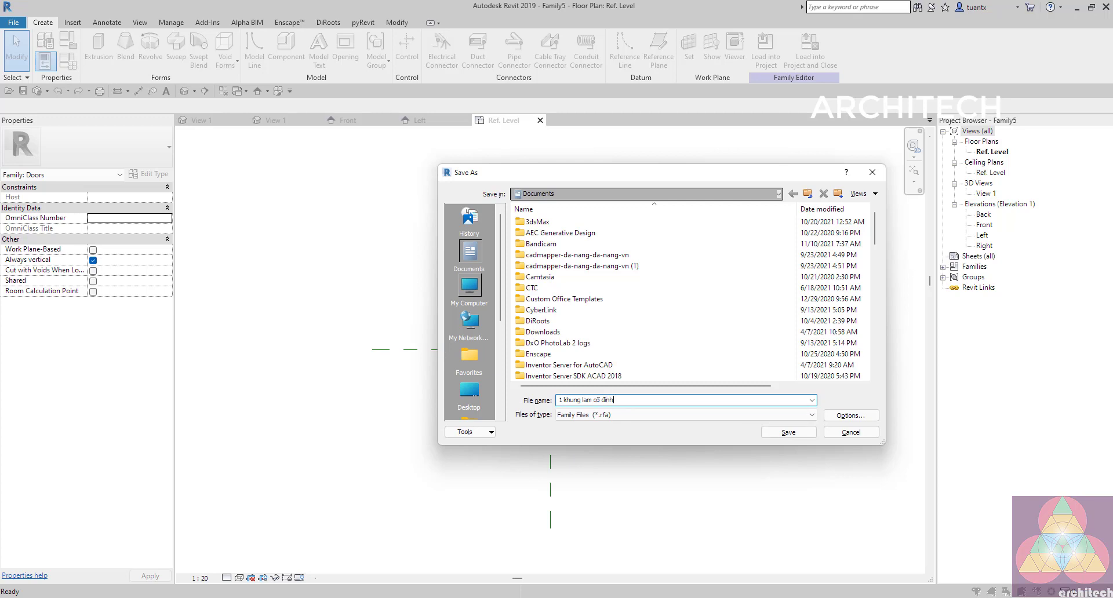
click(850, 415)
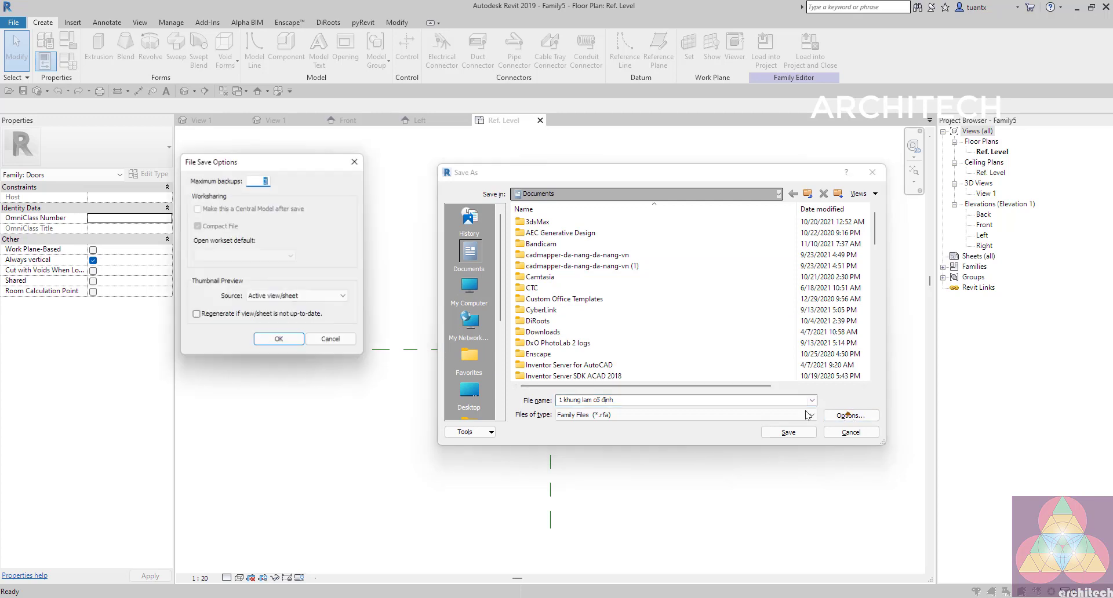
click(279, 339)
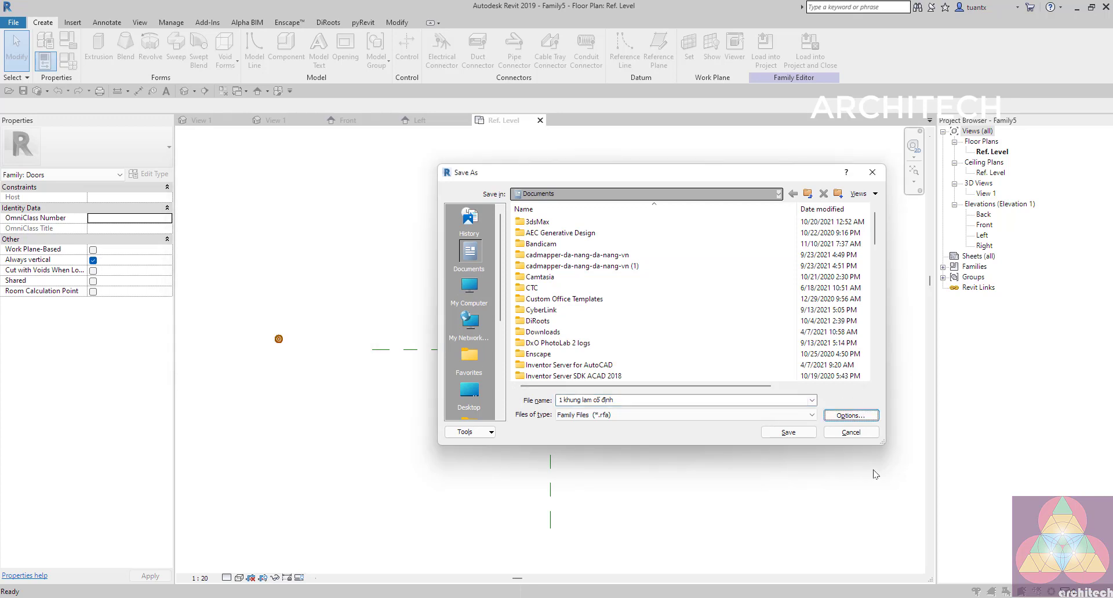
click(788, 432)
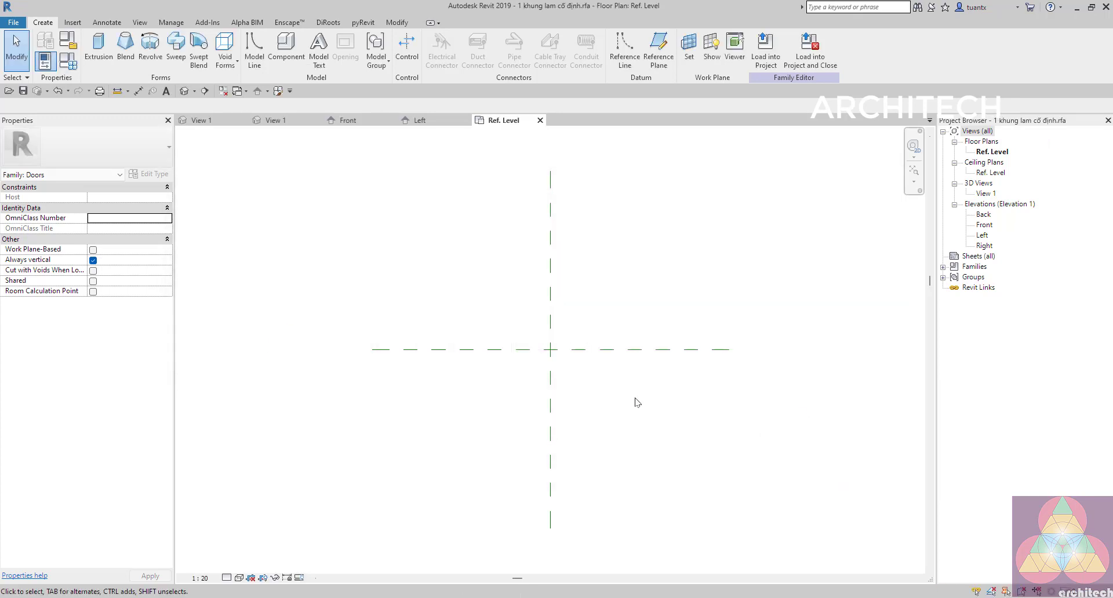
Consult the photo vách lam.jpg and draw vertical reference planes about 681 mm left and 720 mm right of the center plane in Ref. Level
middle_drag(603, 384, 480, 367)
scroll(376, 367, down, 1)
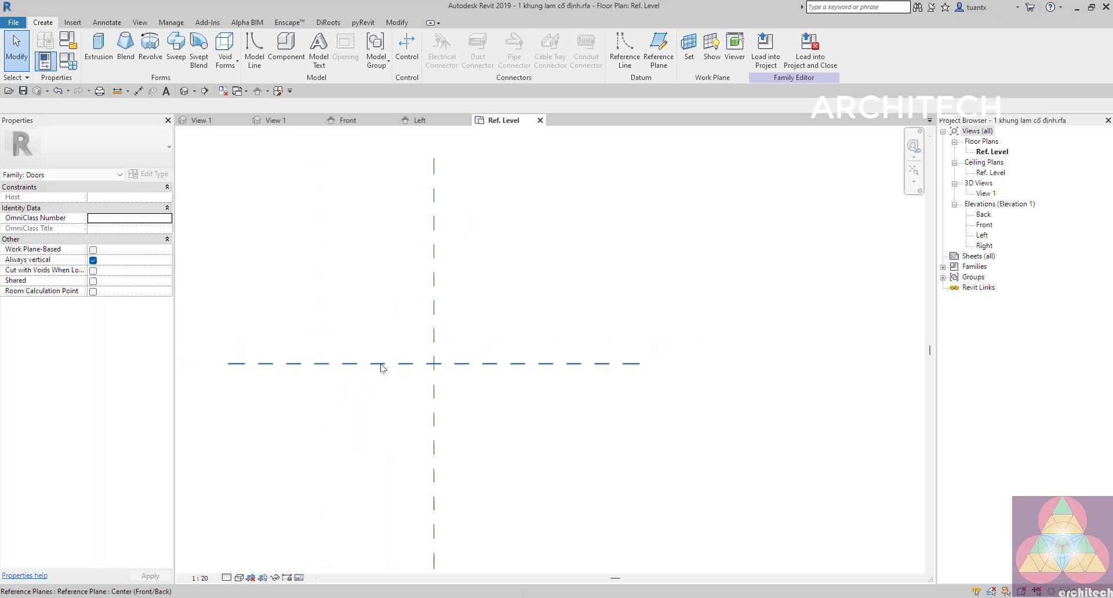
middle_drag(366, 338, 363, 347)
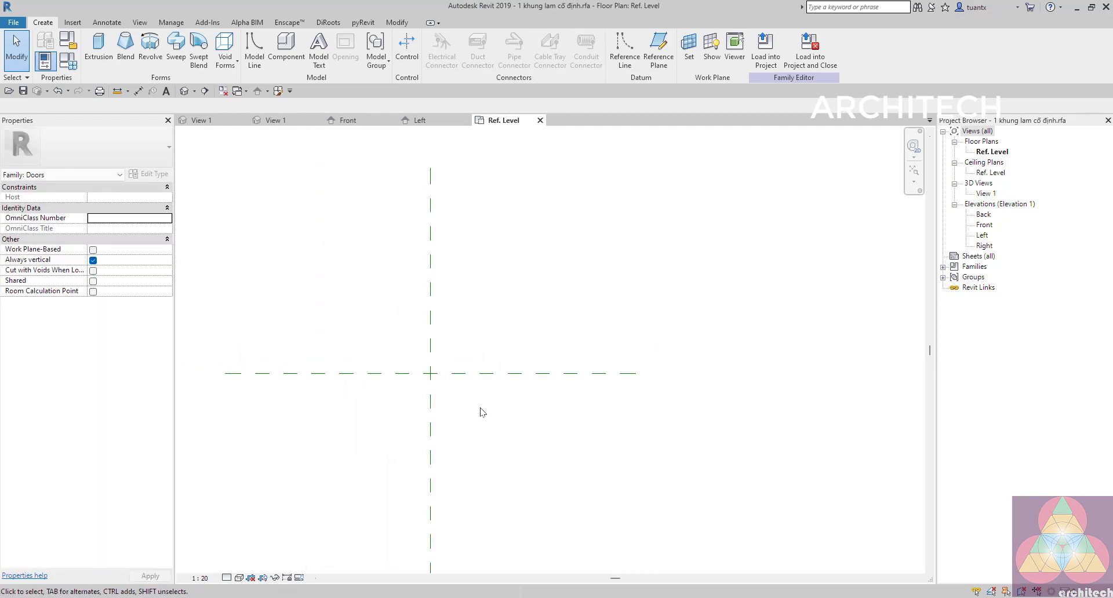
scroll(431, 361, up, 1)
click(687, 597)
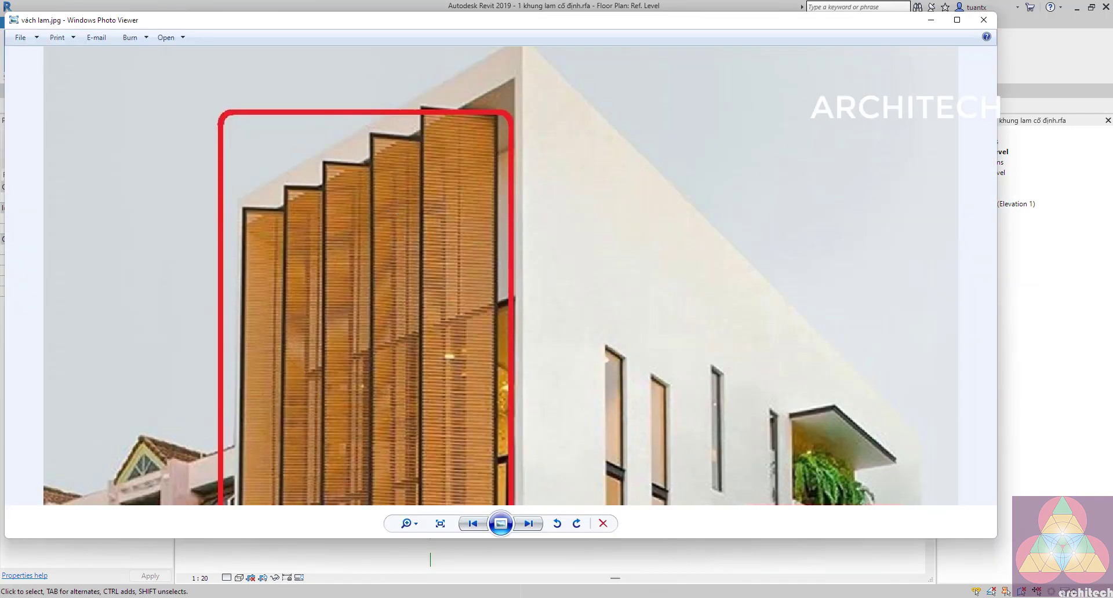
click(687, 597)
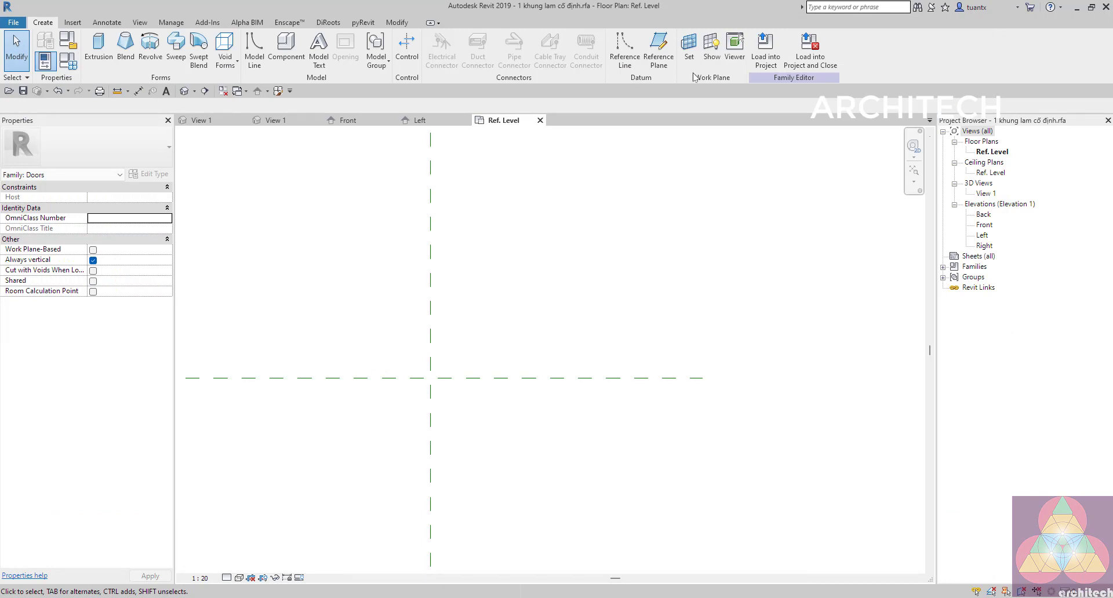
click(658, 49)
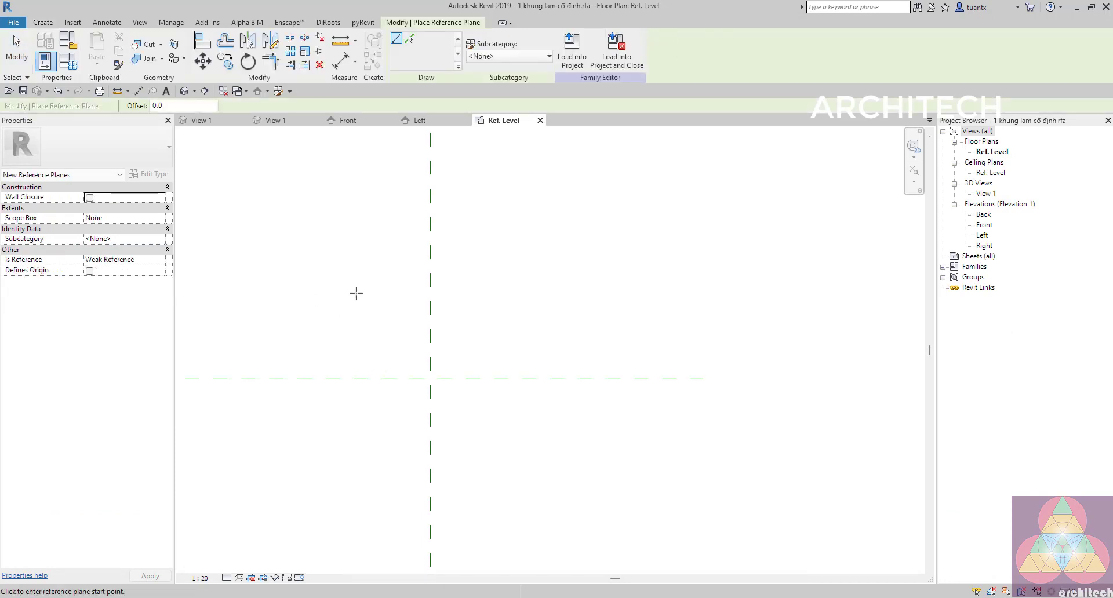
click(338, 289)
click(338, 482)
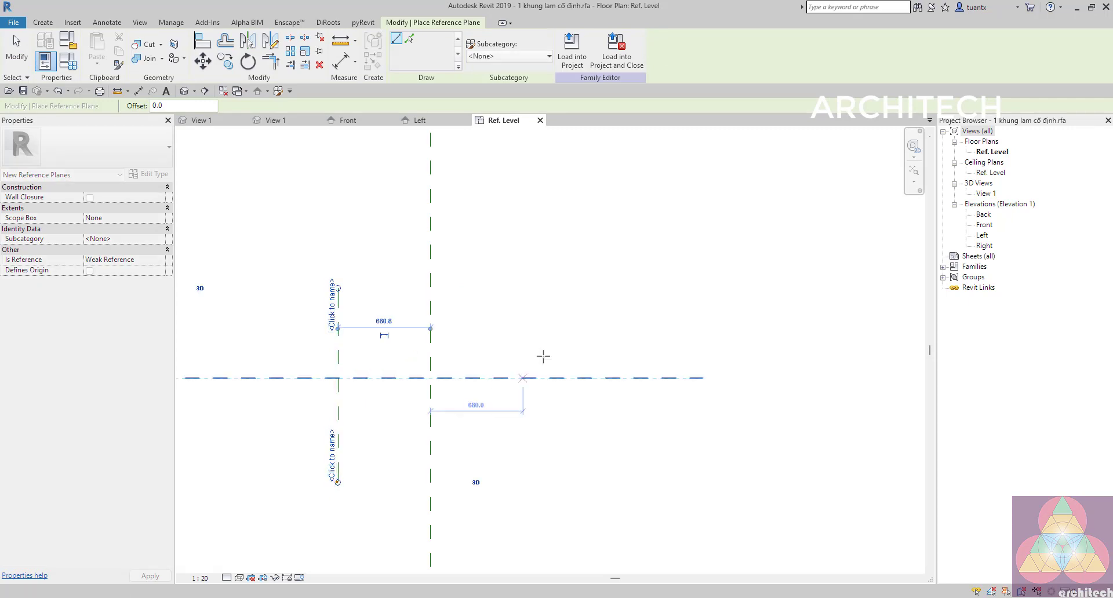
click(529, 289)
click(528, 482)
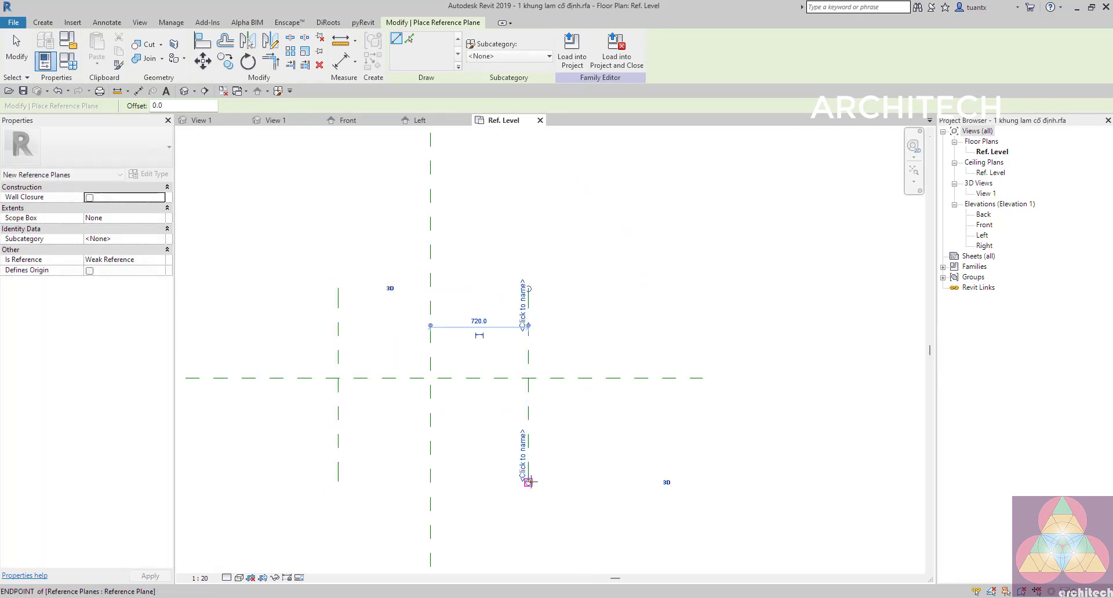
Dimension the three vertical reference planes in one chain and make the spacing equal (EQ) about the center plane
key(d)
key(i)
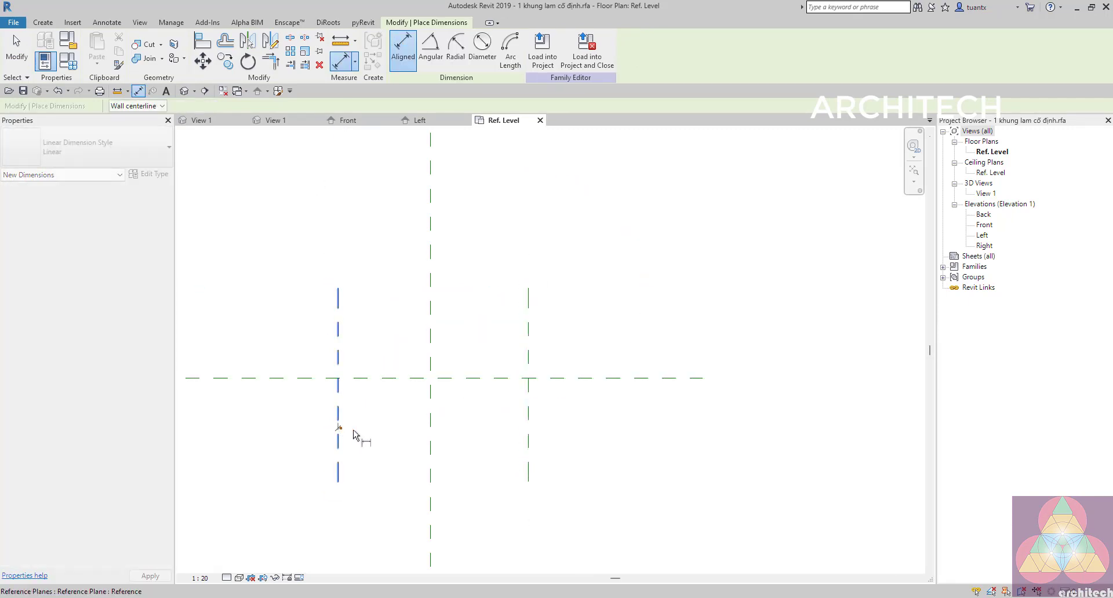
click(432, 429)
click(528, 428)
middle_drag(515, 514, 534, 375)
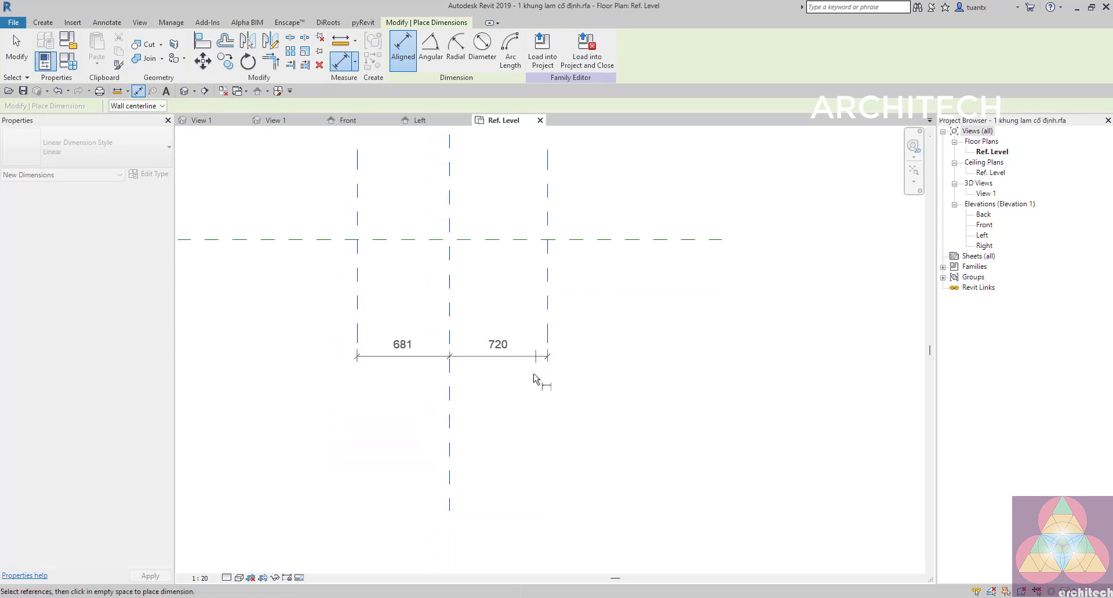
click(534, 439)
click(450, 404)
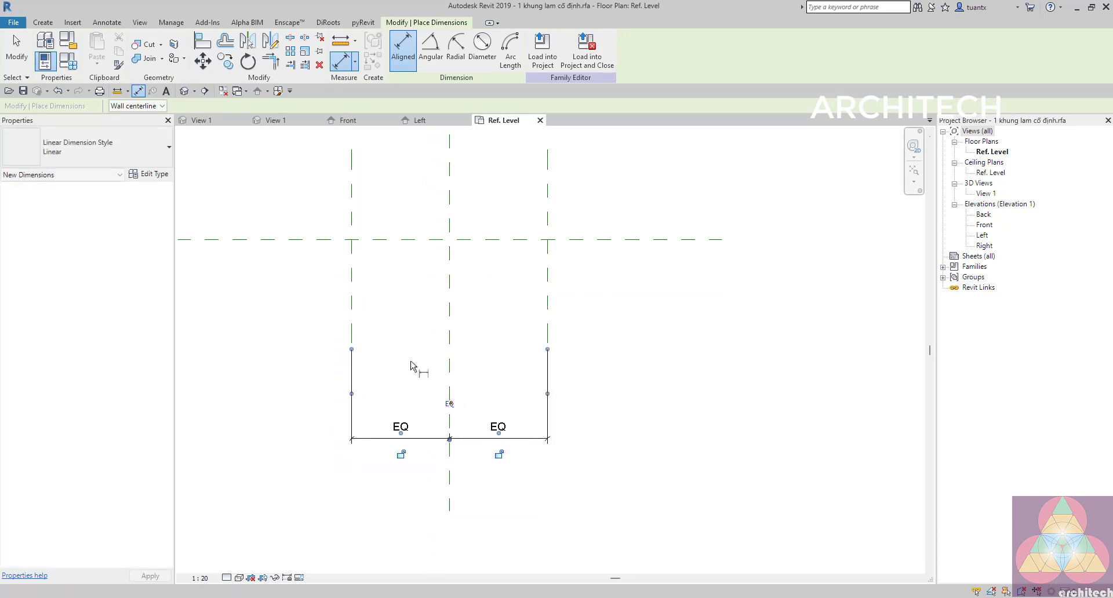
Dimension the overall distance between the outer vertical planes and label it with a new type parameter named "chiều rộng khung"
click(351, 293)
click(548, 307)
click(521, 475)
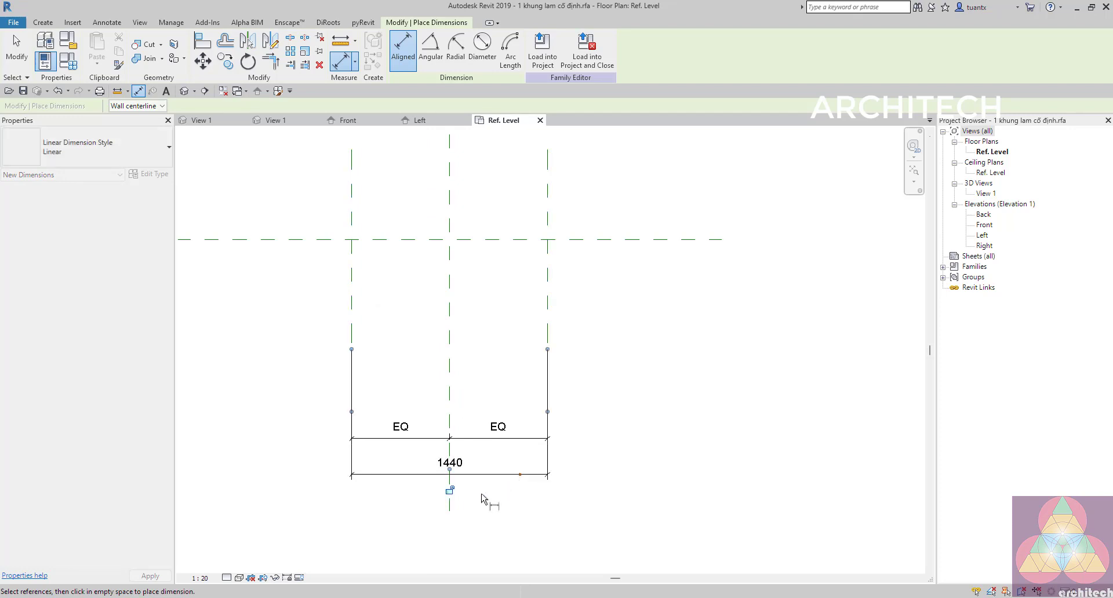
key(Escape)
key(Escape)
click(447, 487)
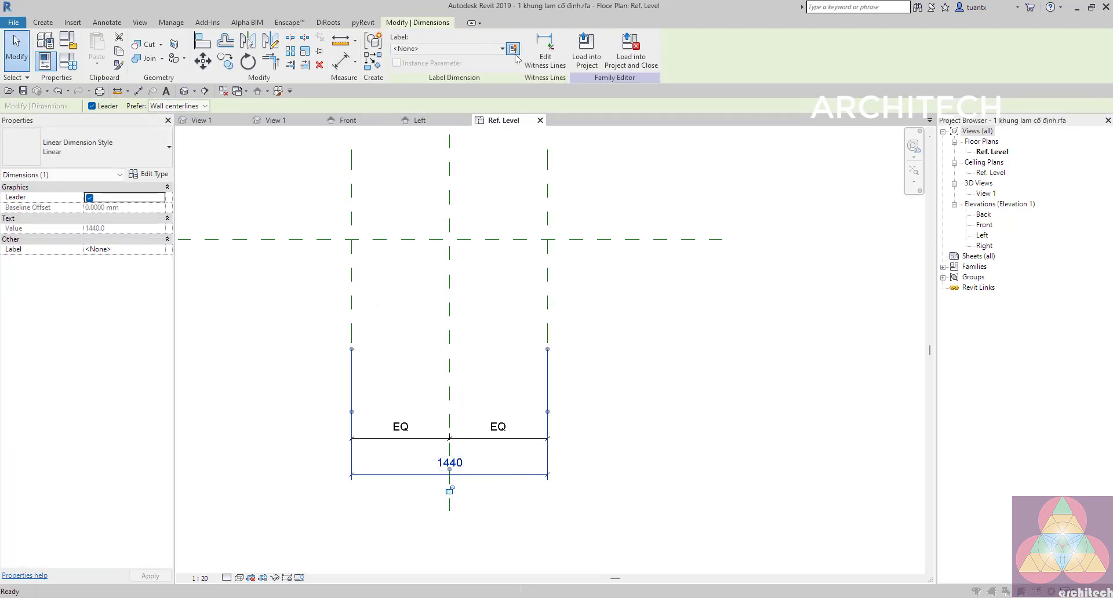
click(513, 49)
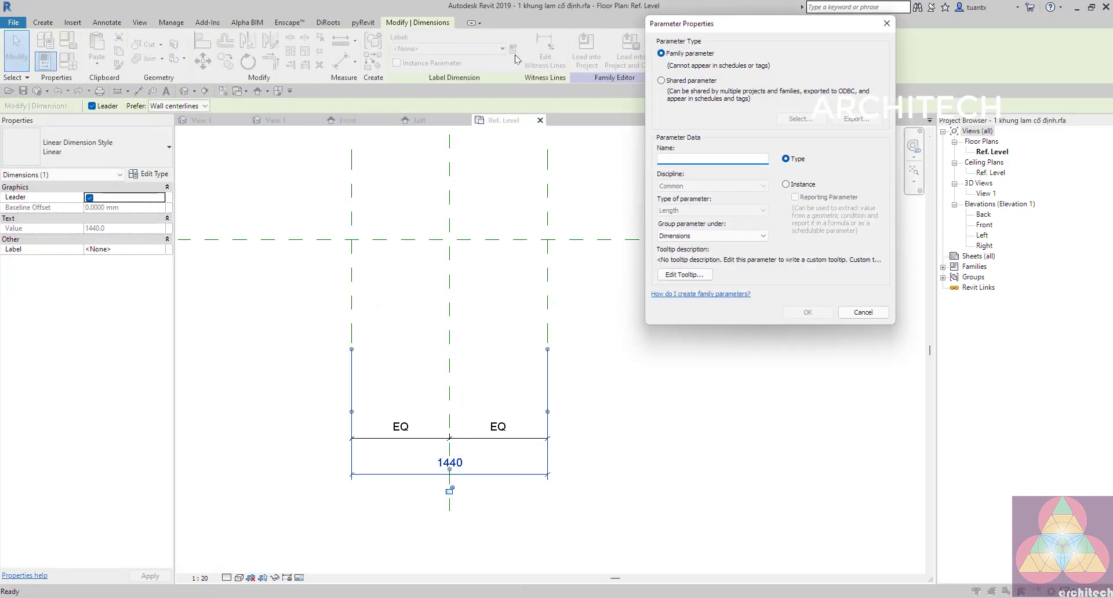
text(chiêu)
click(815, 314)
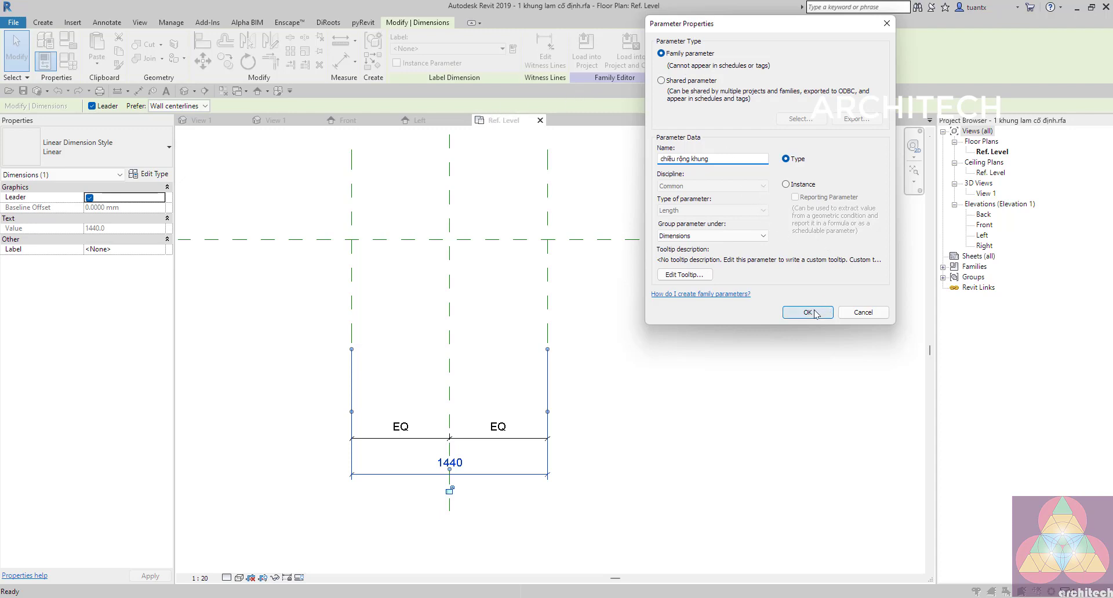
click(815, 314)
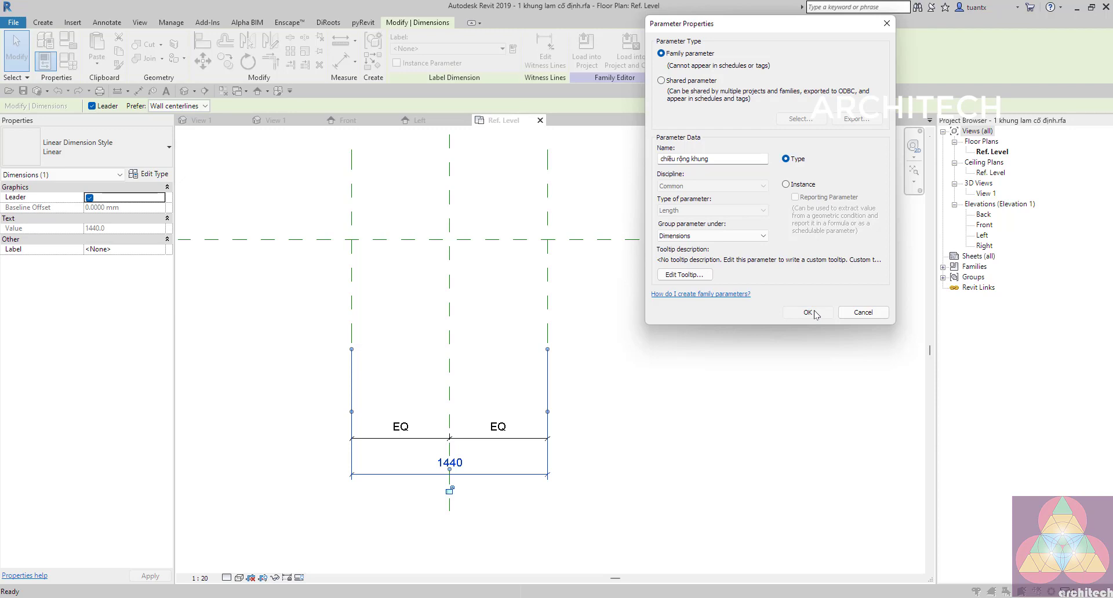
click(737, 383)
Draw a horizontal reference plane about 59 mm above the front/back center plane, extending past both outer vertical planes
scroll(735, 381, down, 2)
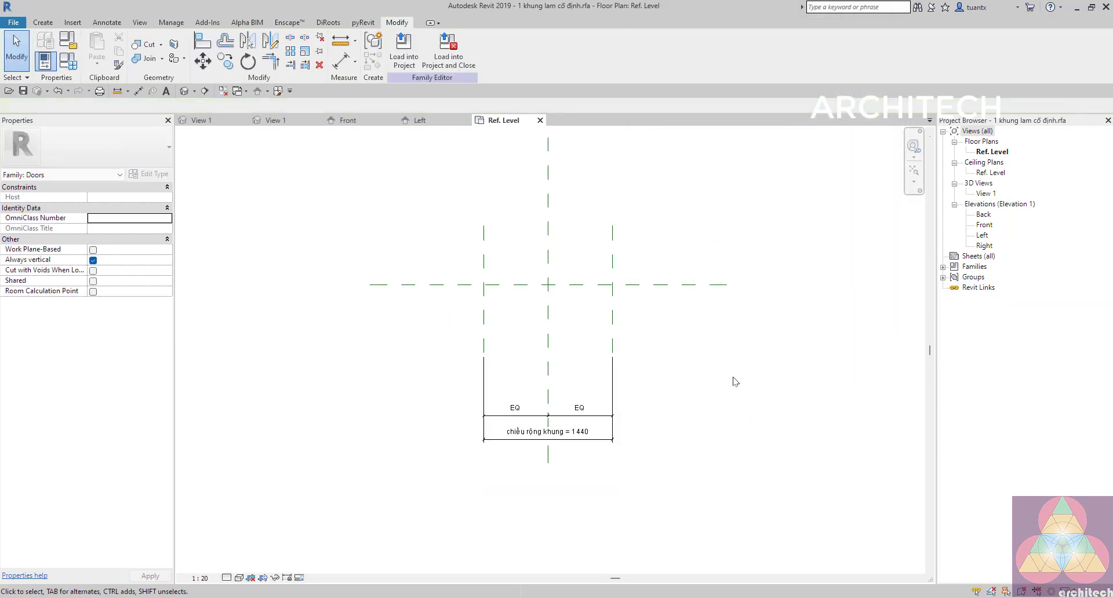
middle_drag(735, 382, 723, 408)
scroll(510, 318, up, 2)
middle_drag(460, 296, 404, 292)
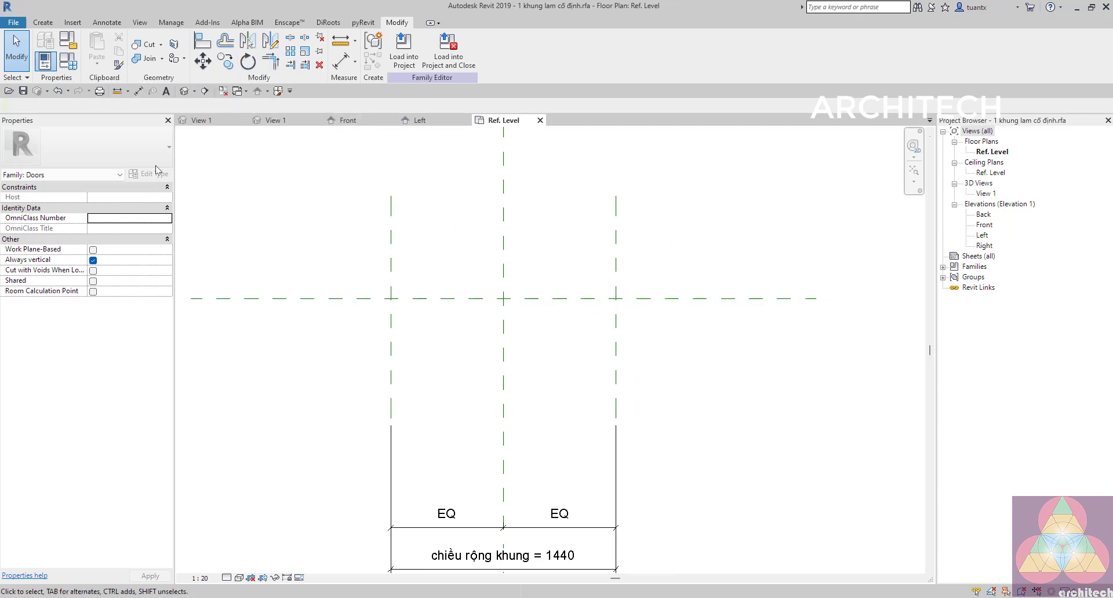
click(52, 24)
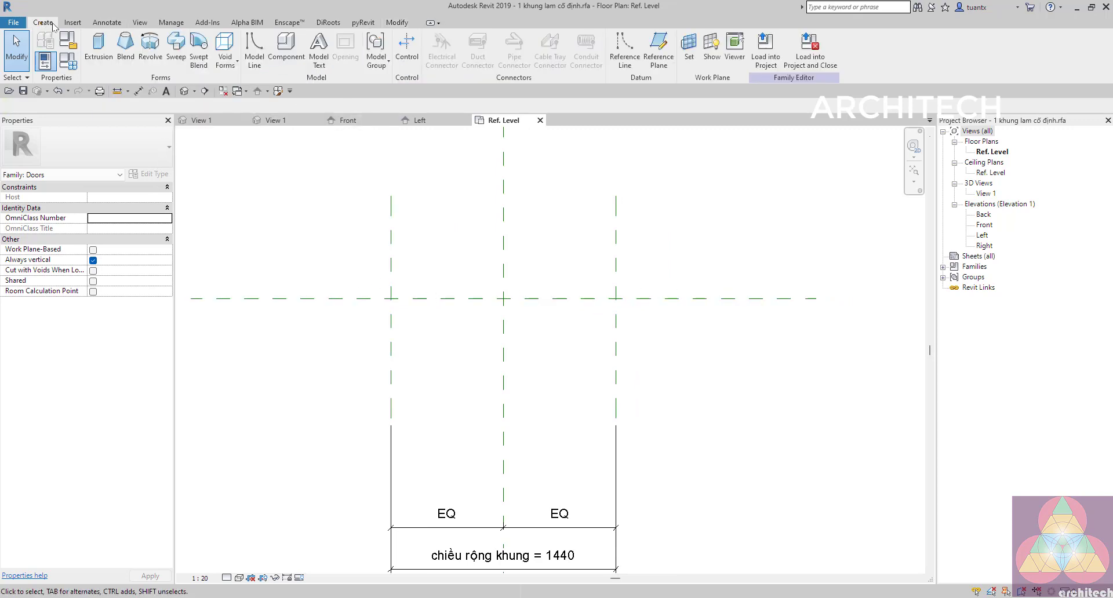
click(659, 49)
click(372, 289)
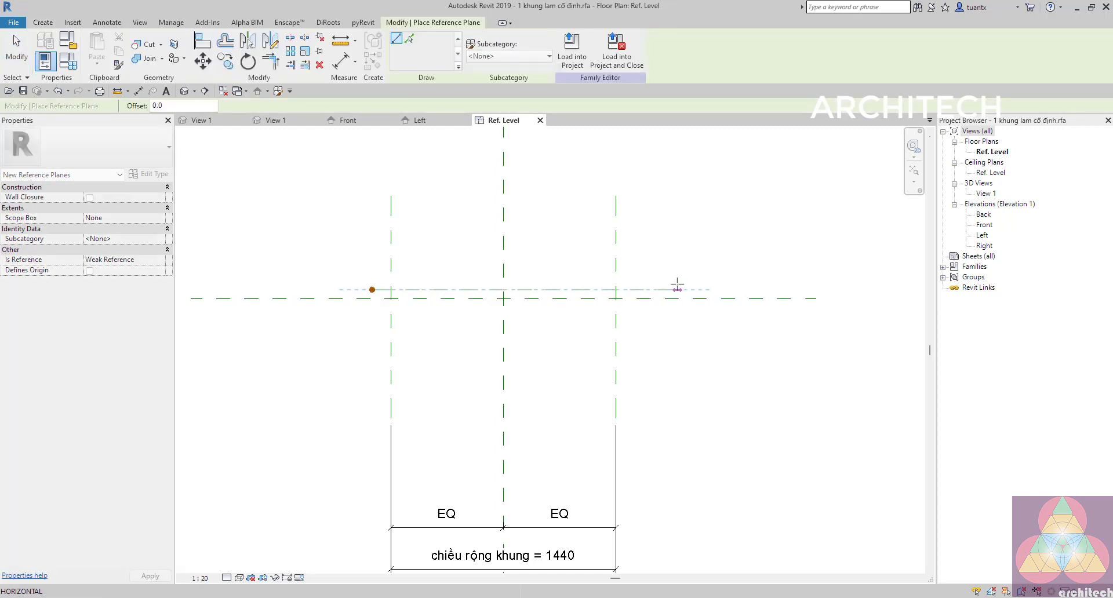
click(665, 290)
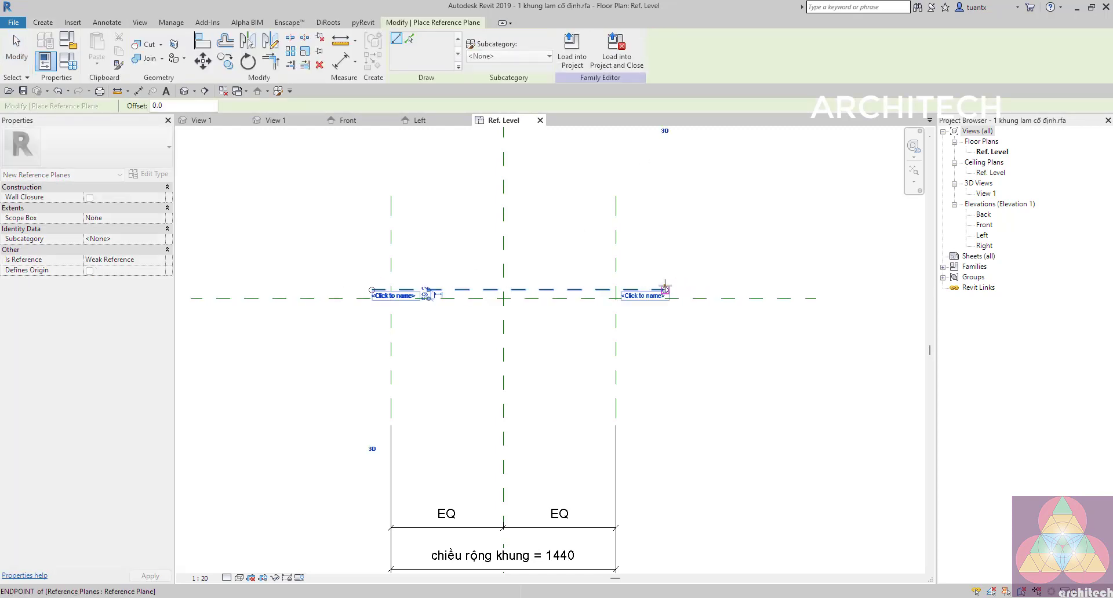
click(372, 310)
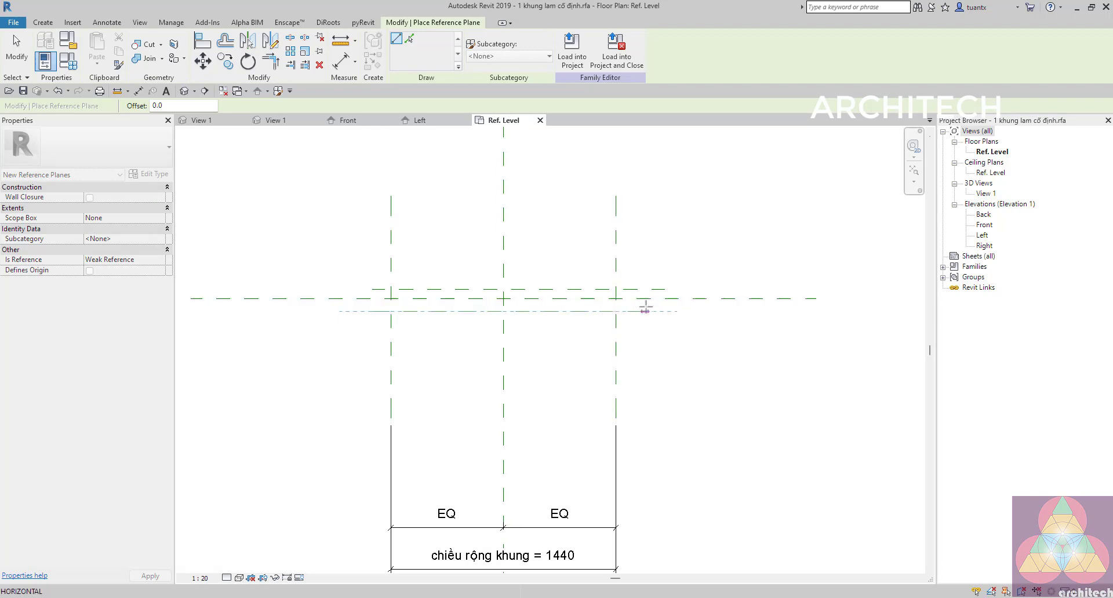
key(Escape)
Dimension the distance between the new horizontal reference plane and the front/back center plane, placing the dimension beyond the planes' left ends
scroll(418, 293, up, 2)
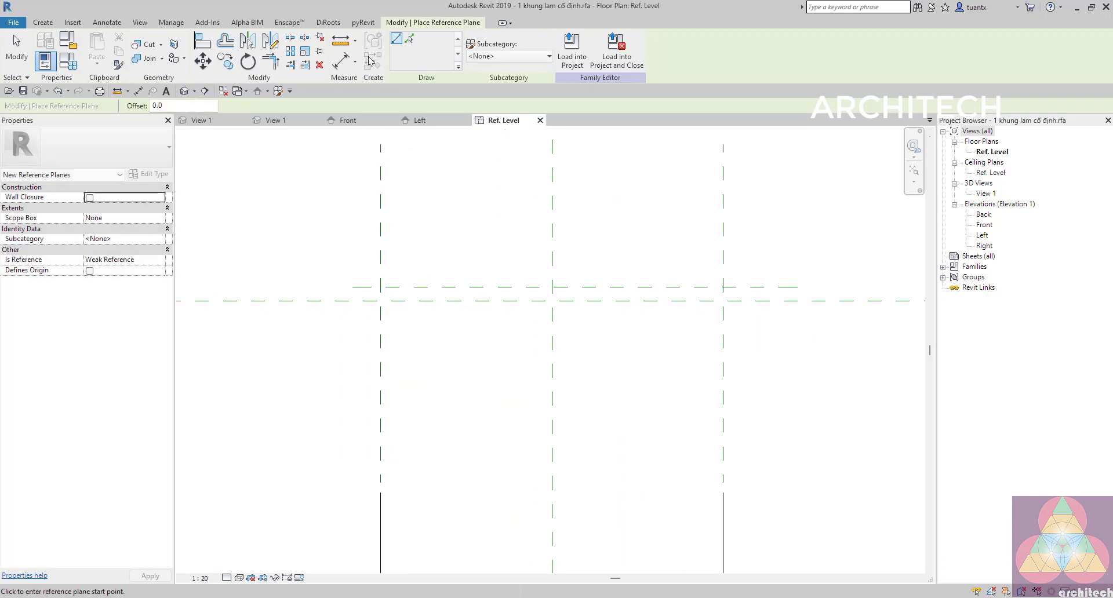
click(341, 61)
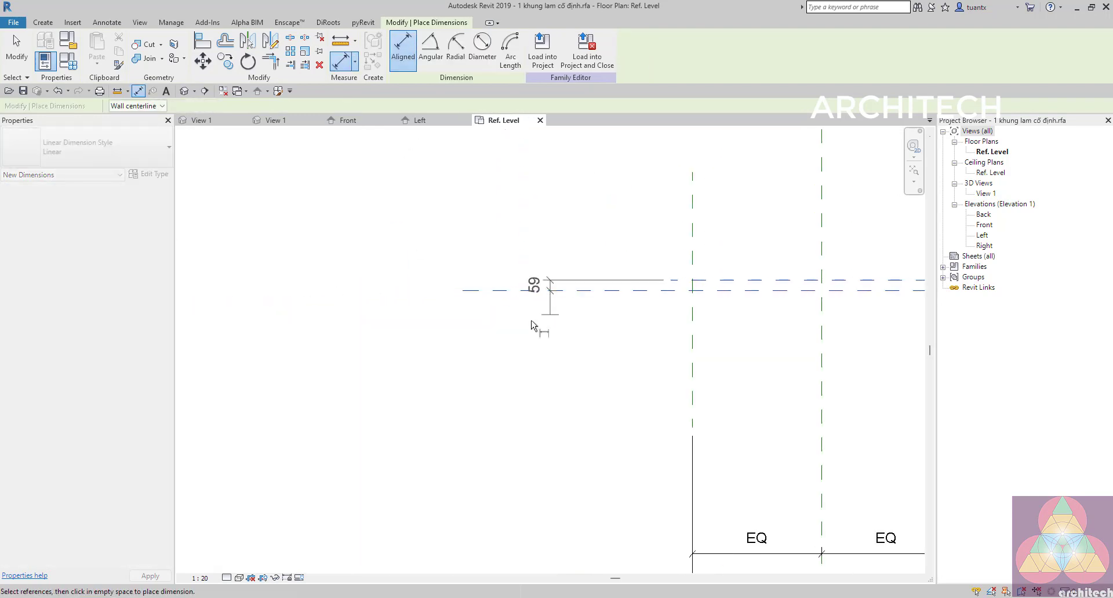
click(435, 328)
key(Escape)
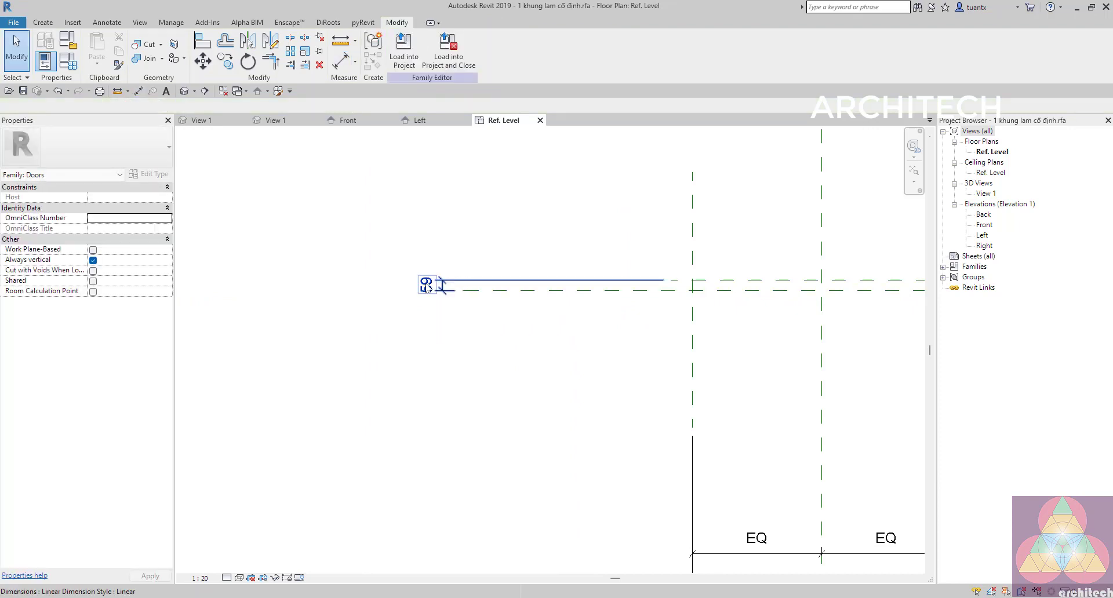
Label the dimension between the two horizontal planes with a new type parameter named "chiều dày khung"
click(432, 286)
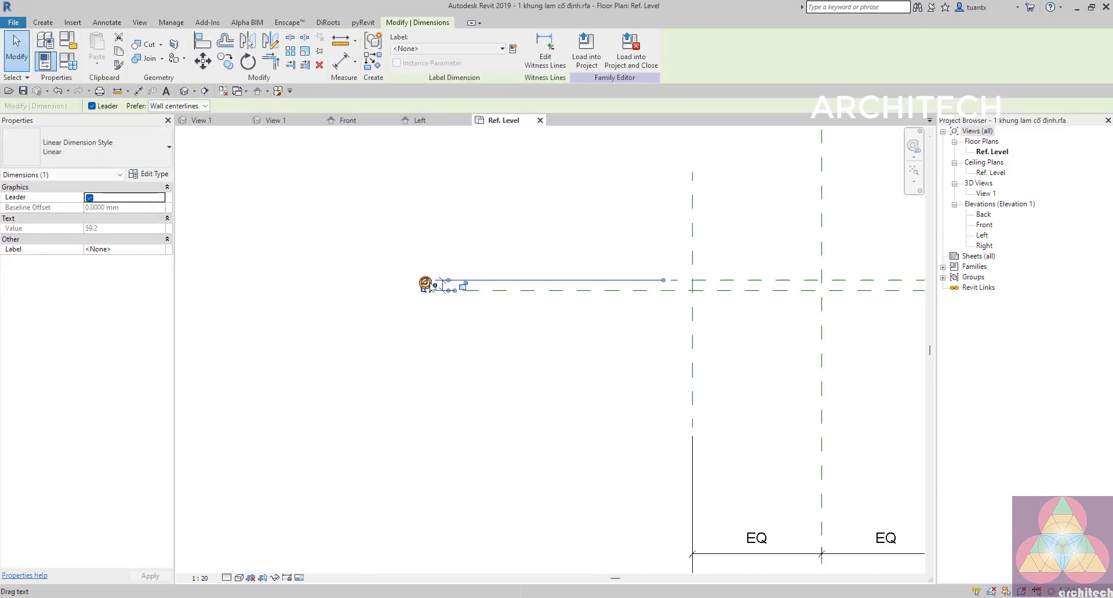
click(514, 48)
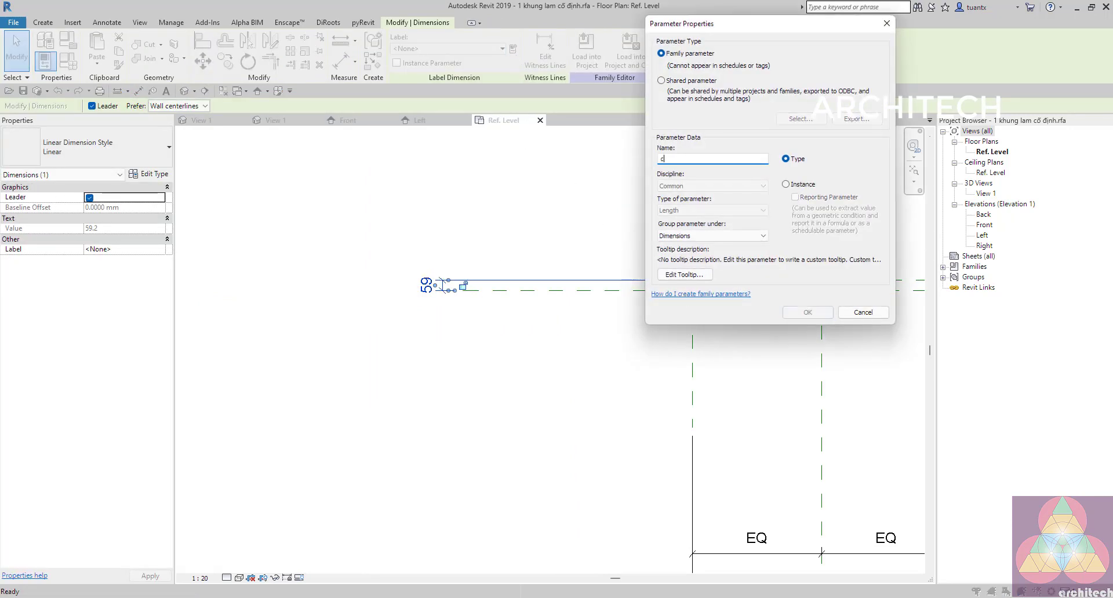
text(chiều dày khung)
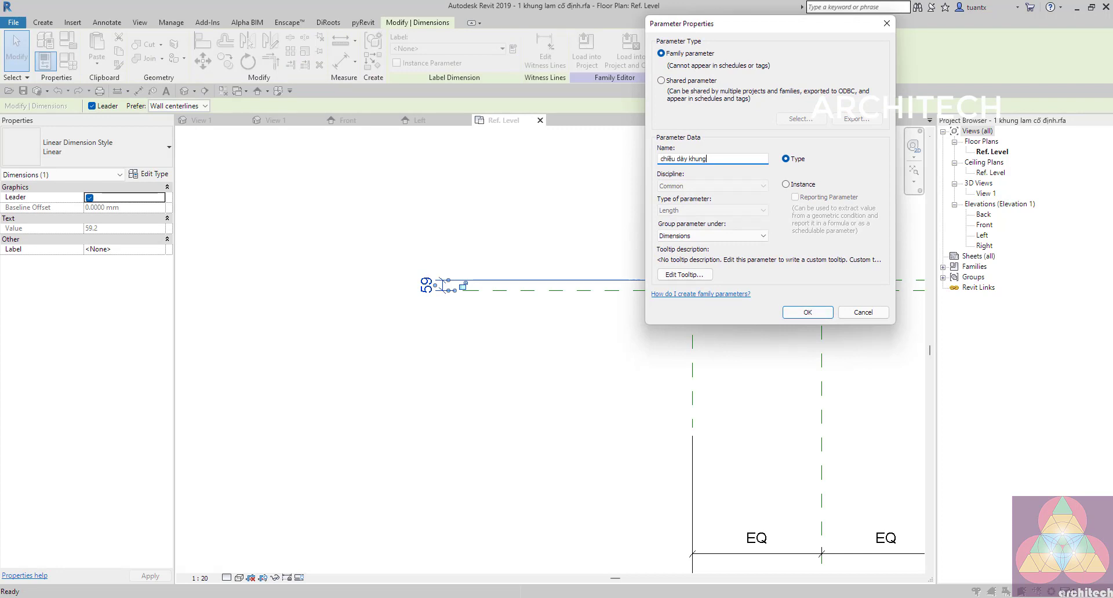
click(813, 315)
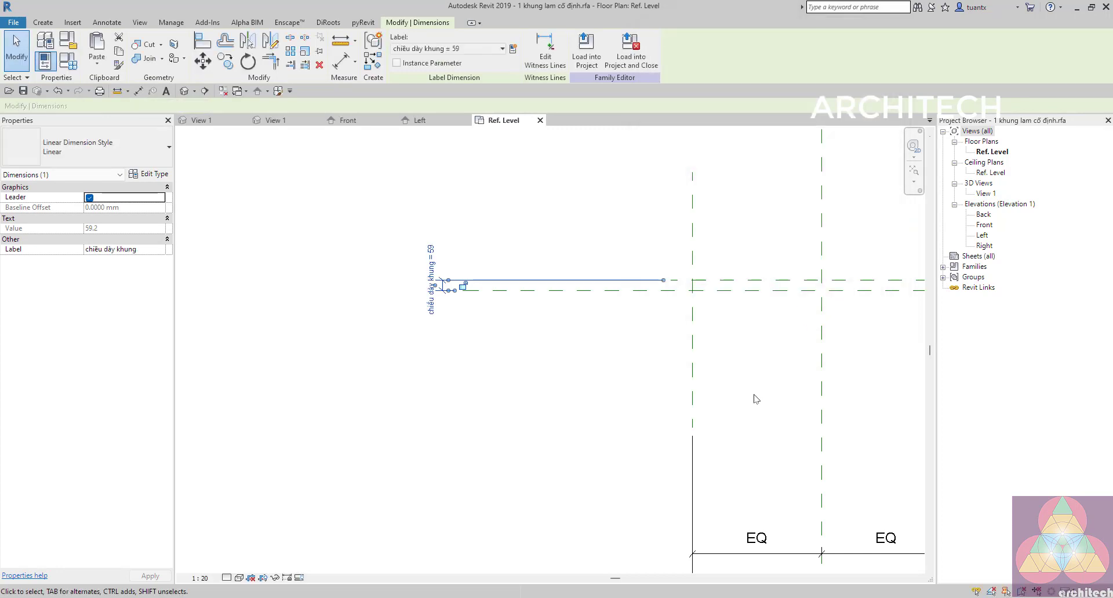
click(754, 393)
scroll(768, 392, down, 1)
middle_drag(769, 392, 604, 367)
click(600, 361)
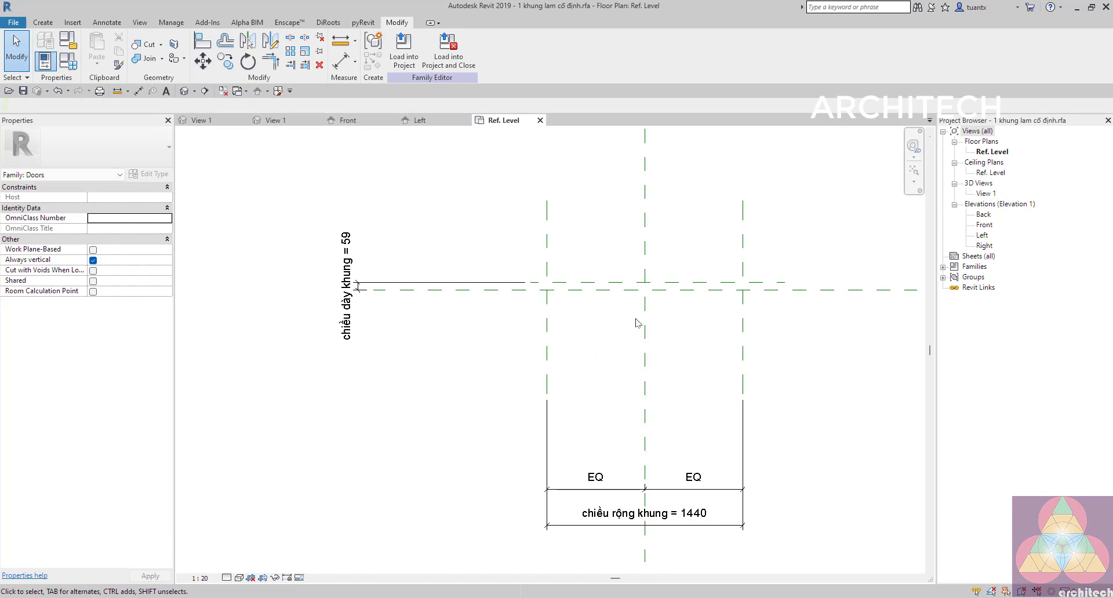
In the Front elevation, draw a horizontal reference plane about 1673 mm above Ref. Level, crossing both outer vertical planes
double_click(984, 226)
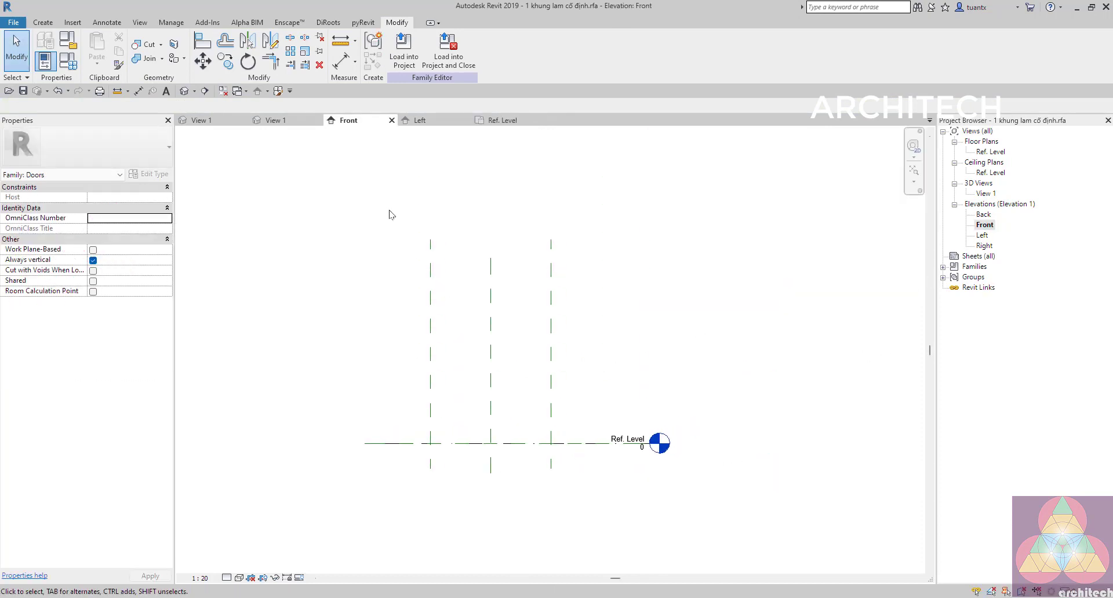
key(r)
key(p)
click(402, 303)
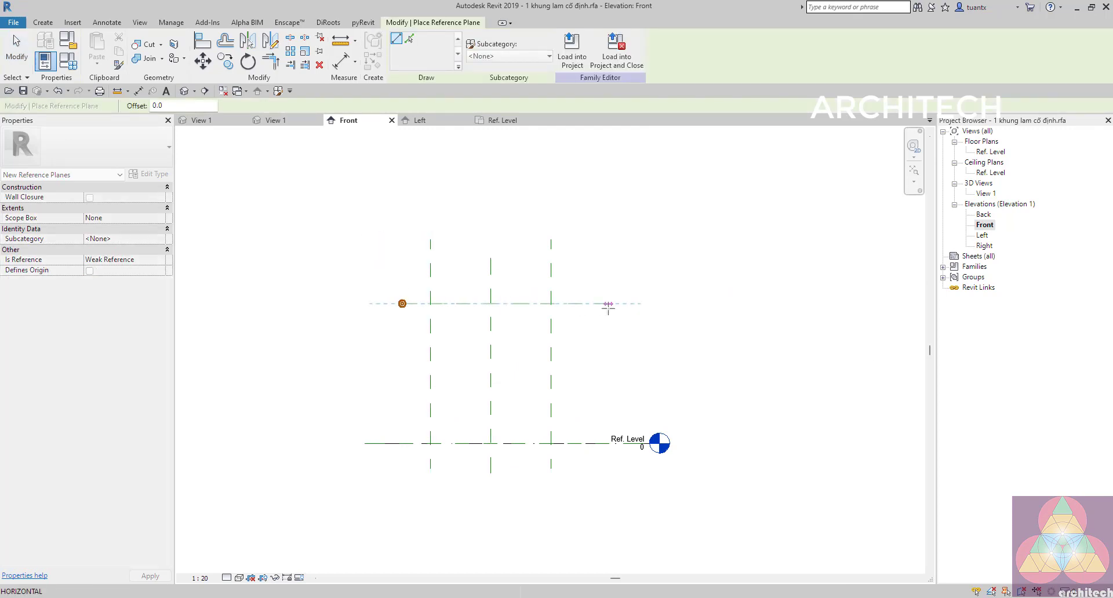
click(609, 304)
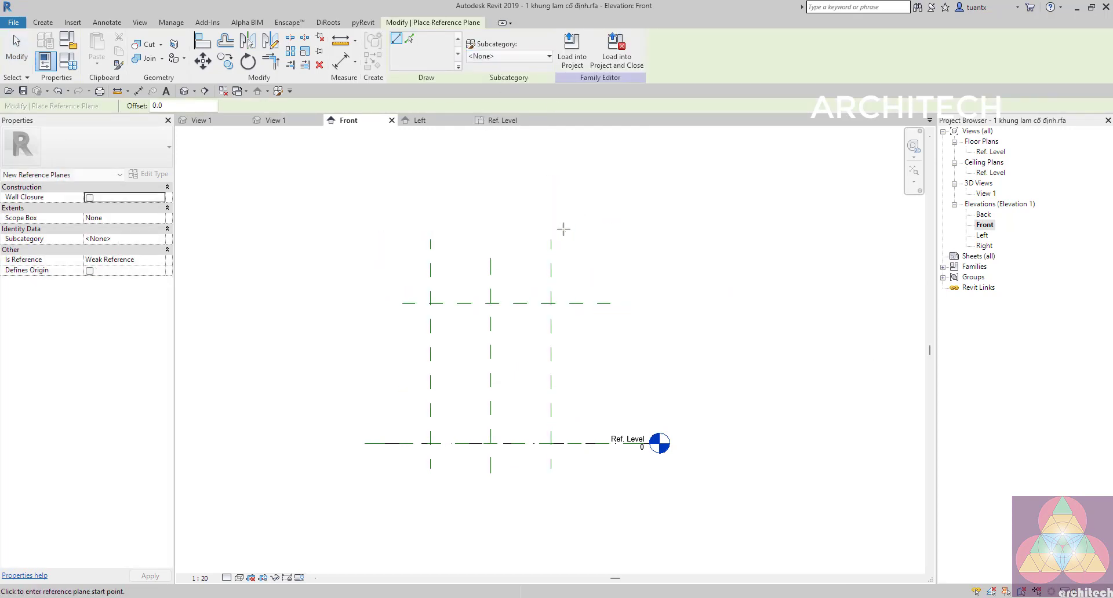
Dimension the height from Ref. Level to the upper horizontal reference plane, placing the dimension left of the frame
click(341, 41)
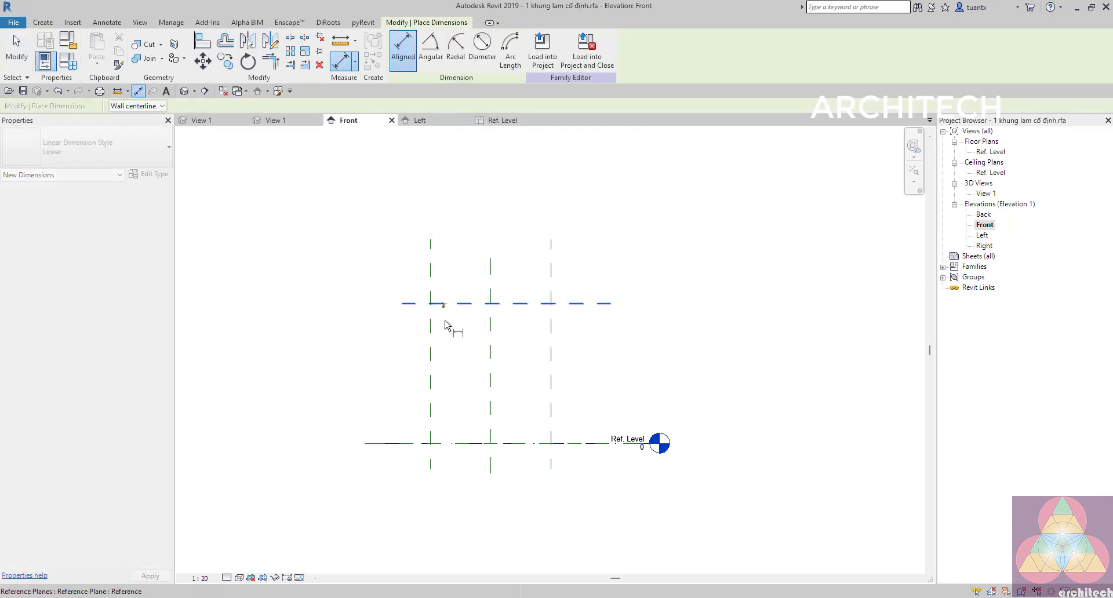
click(413, 303)
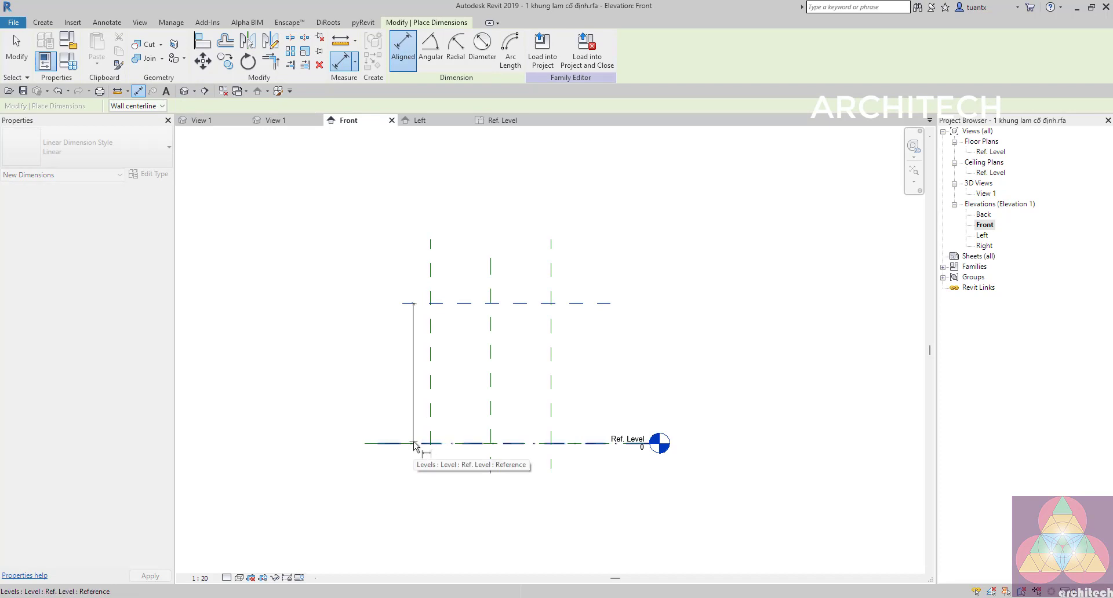
click(414, 444)
click(312, 420)
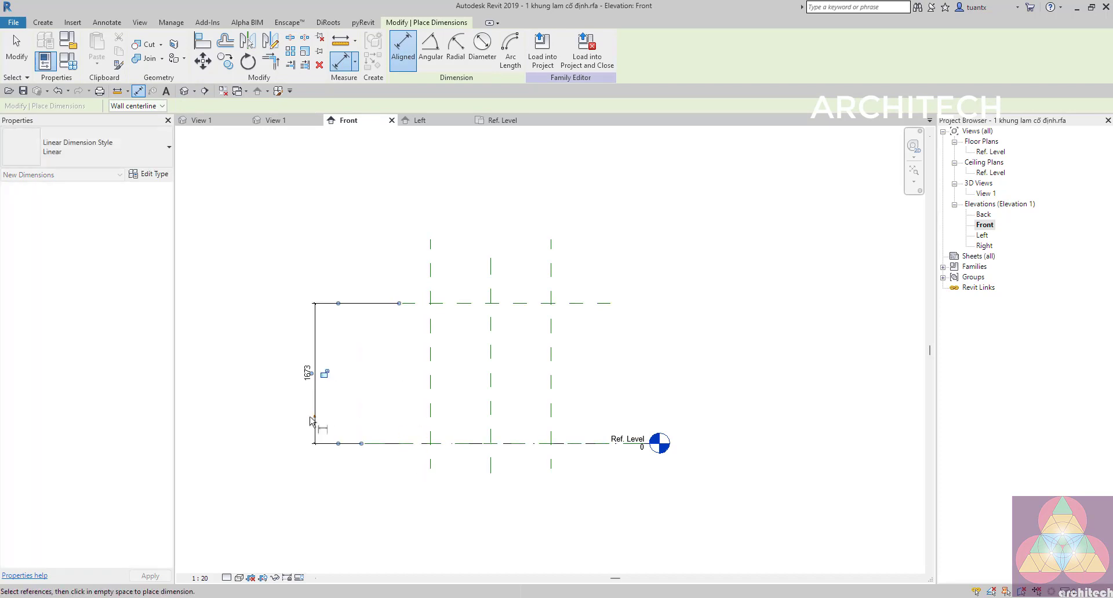
key(Escape)
Label the height dimension with a new type parameter named "chiều cao khung"
click(315, 345)
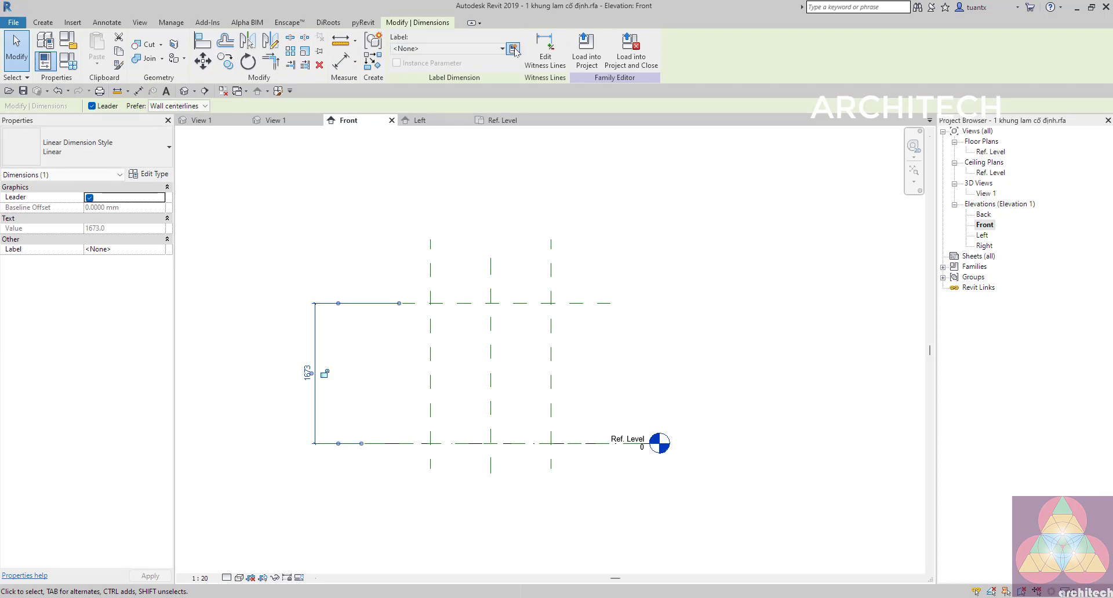
click(514, 49)
text(chiều cao khun)
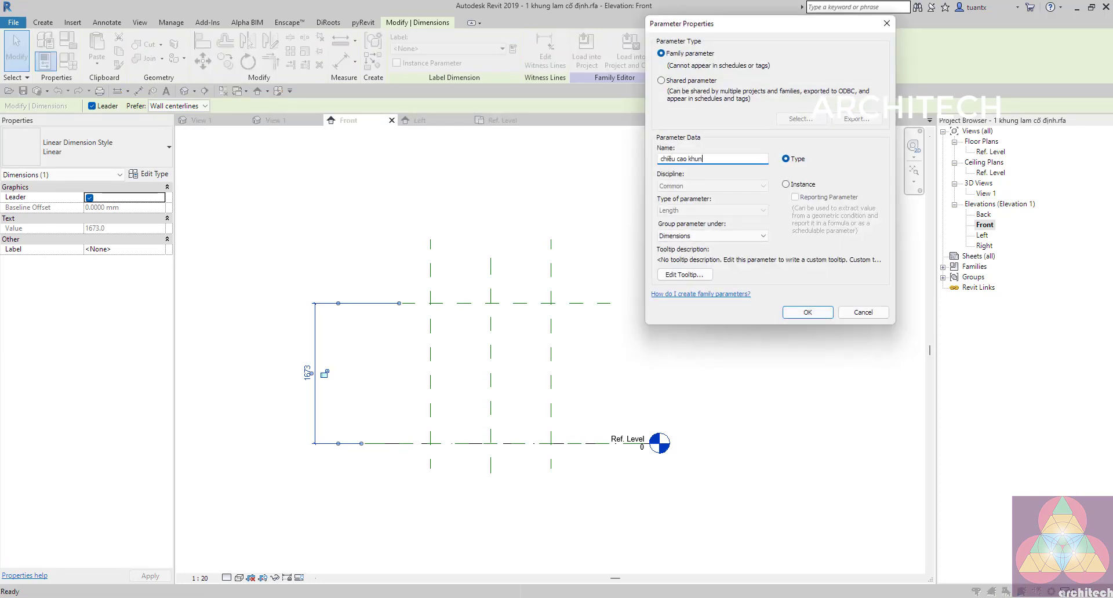
text(g)
click(808, 312)
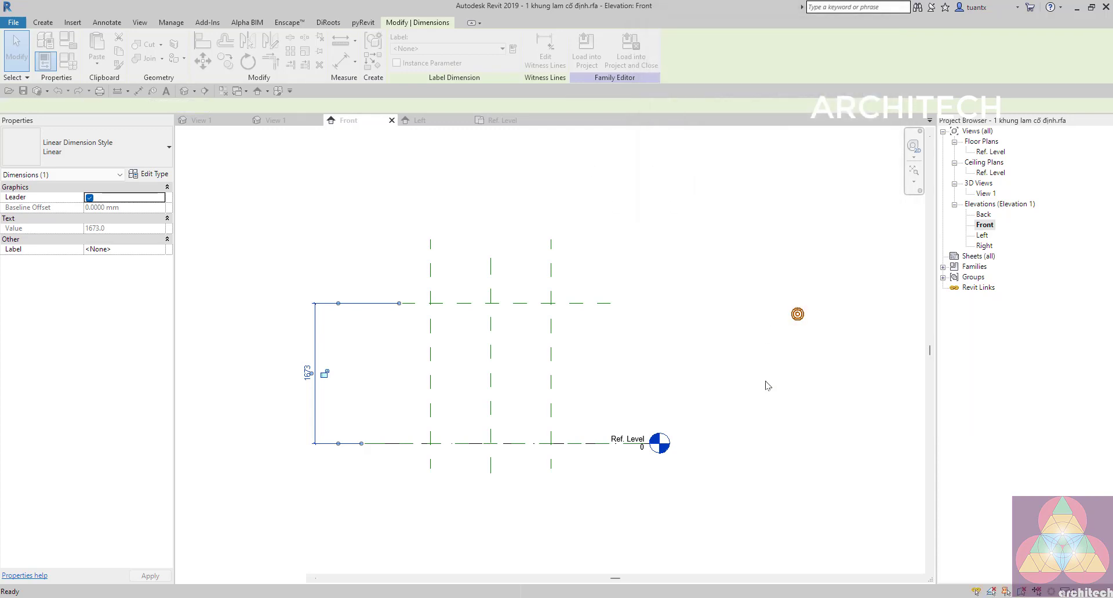
scroll(458, 365, up, 2)
click(438, 360)
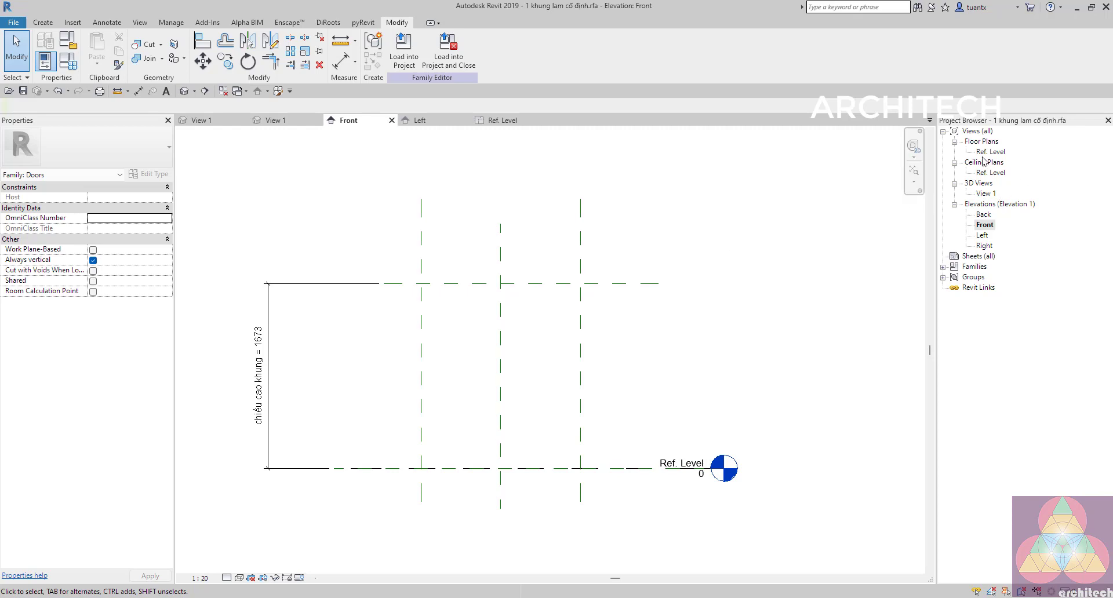
Consult the photo vách lam.jpg and draw vertical reference planes in Ref. Level about 76 mm inside the left outer plane and 60 mm inside the right
key(alt+Tab)
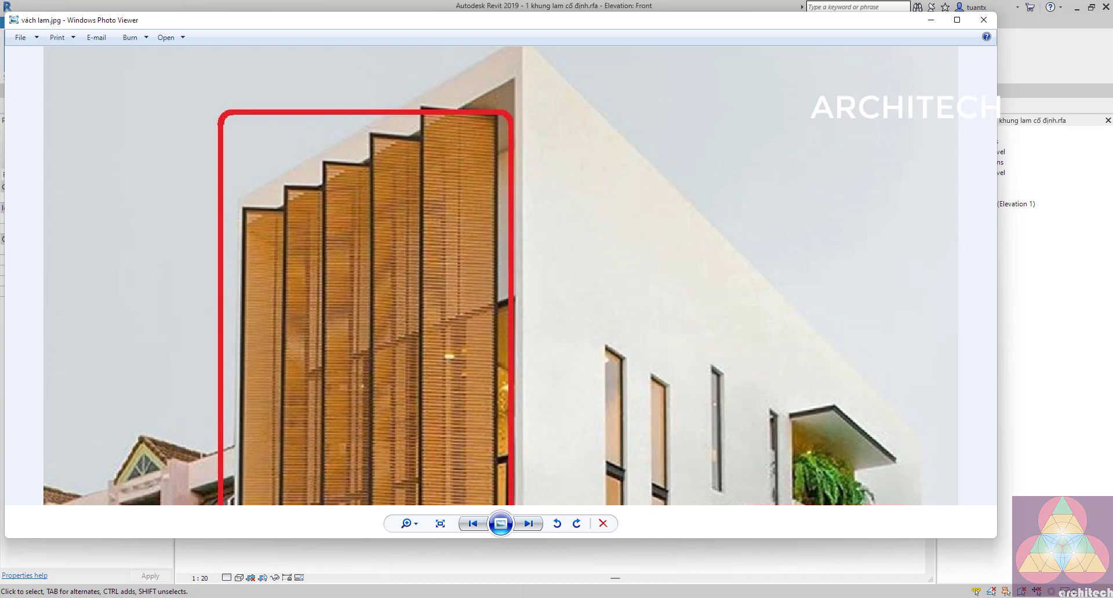
mouse_move(670, 597)
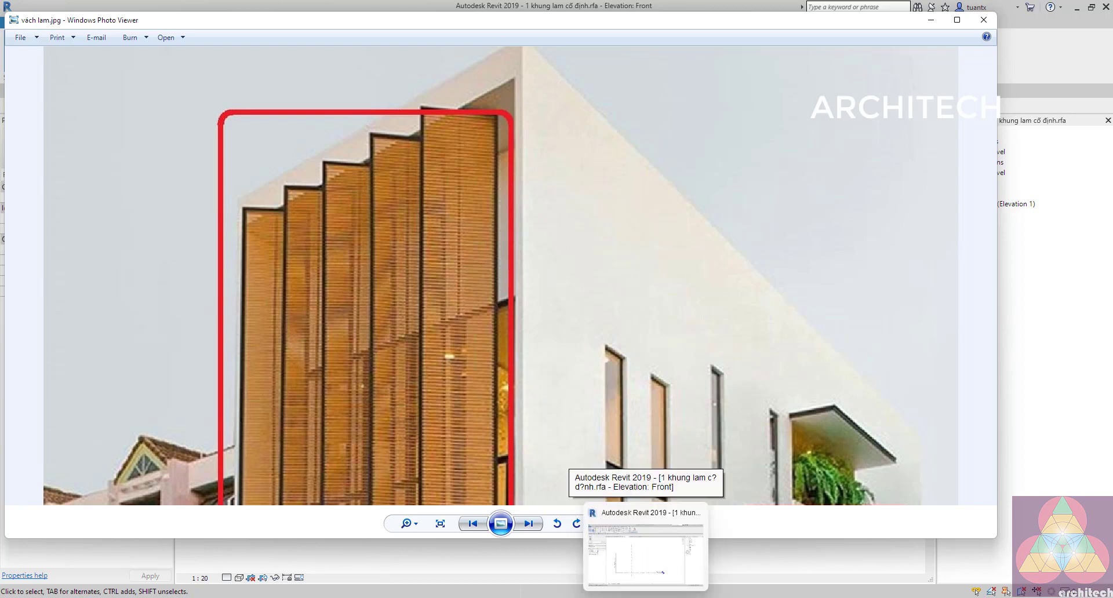
click(646, 553)
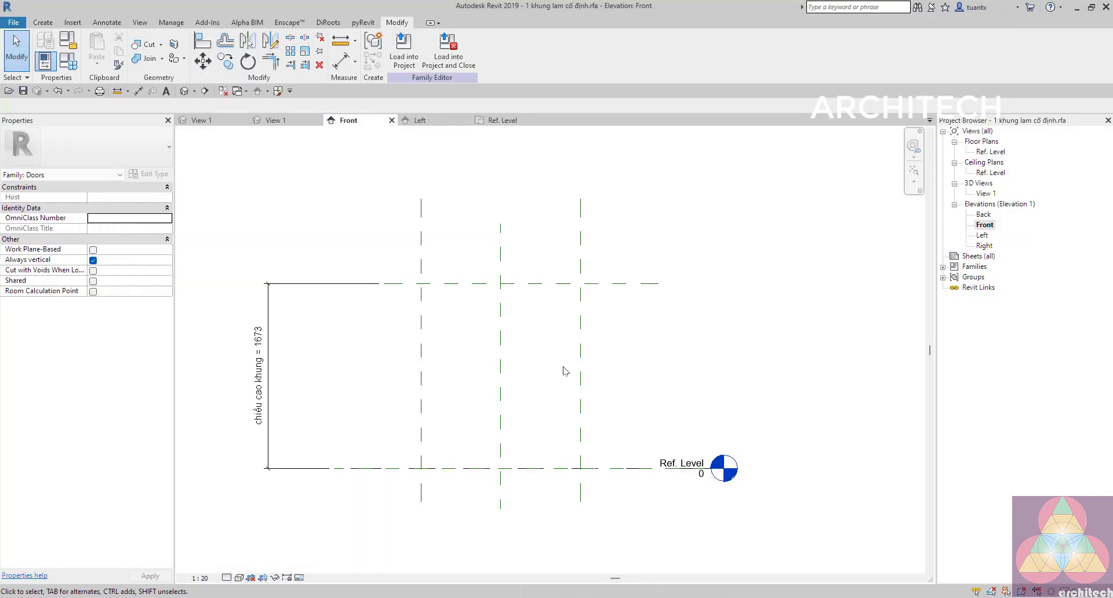
double_click(998, 154)
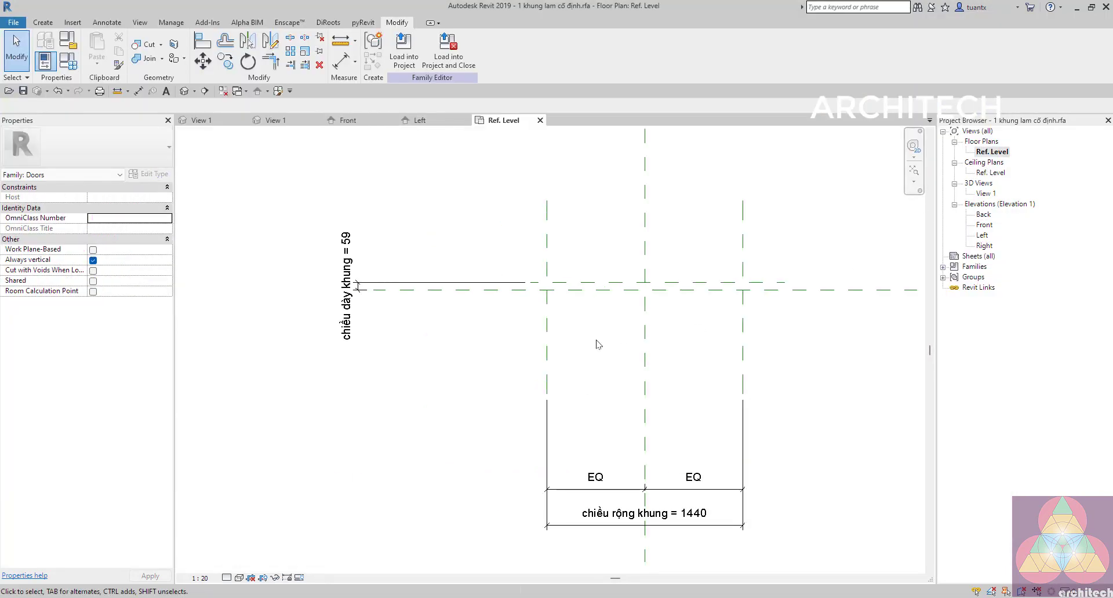
middle_drag(597, 346, 494, 343)
click(43, 22)
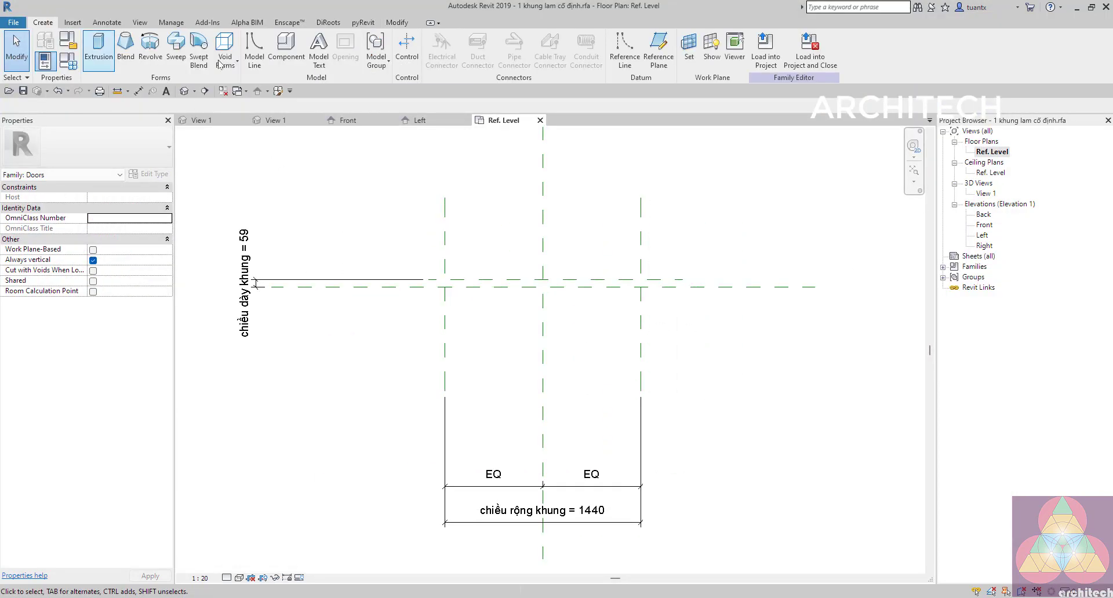
click(659, 47)
scroll(455, 261, up, 2)
click(455, 228)
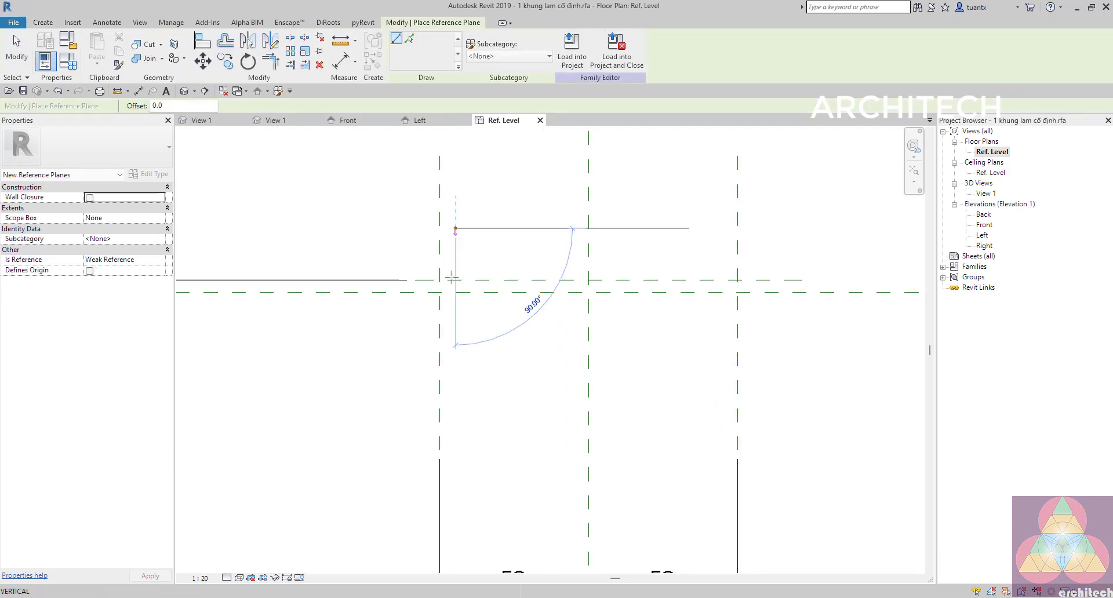
click(455, 352)
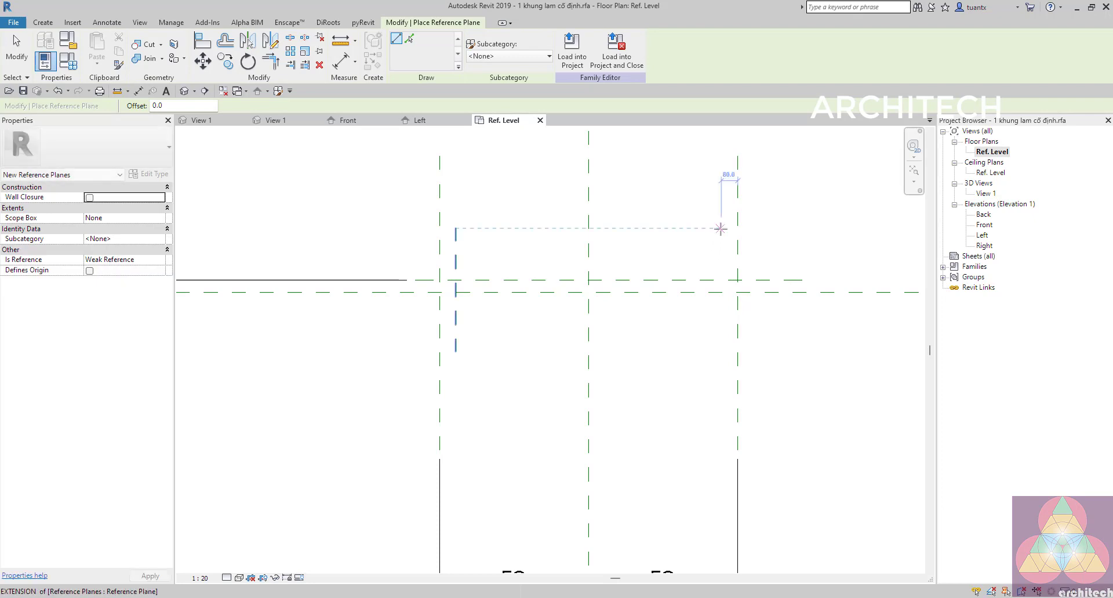
click(725, 228)
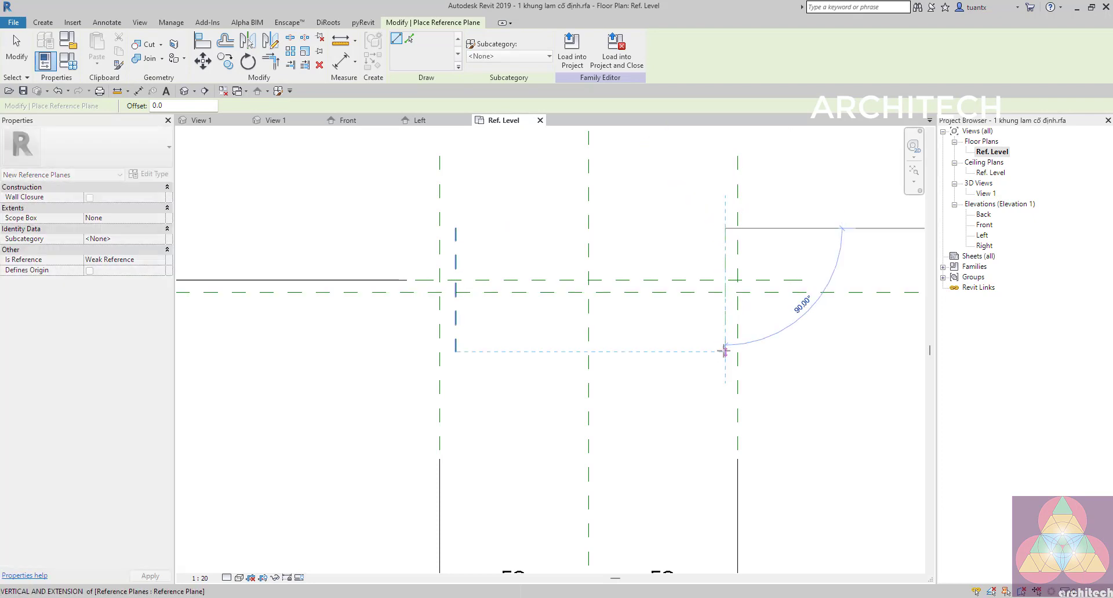
click(725, 351)
Dimension the gap between each outer vertical plane and its neighbouring inner plane, placing both dimensions above the EQ chain
click(341, 60)
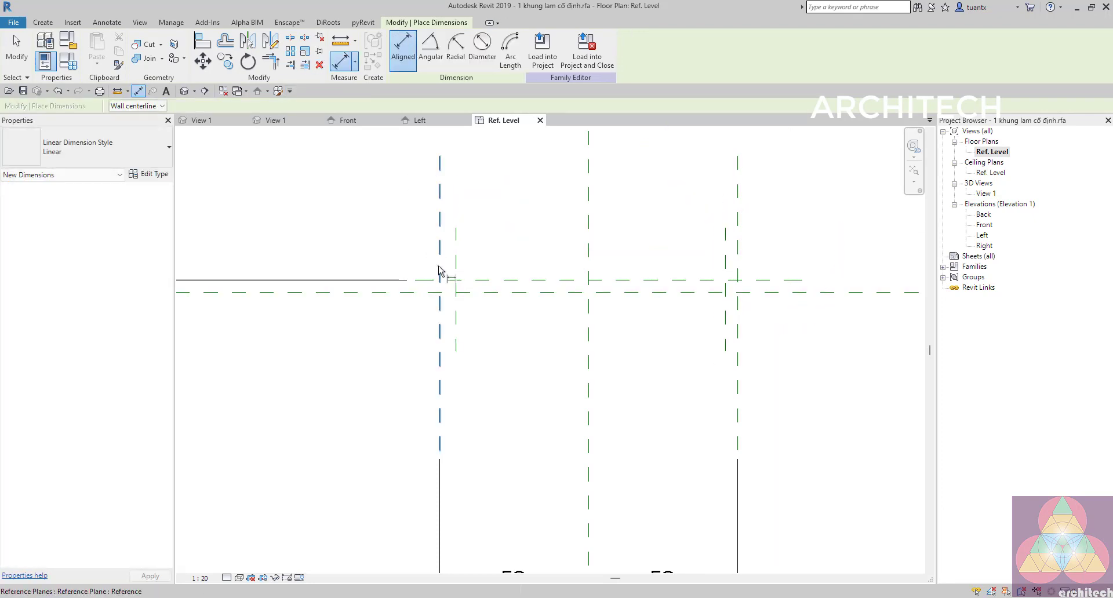
scroll(463, 242, down, 2)
click(462, 242)
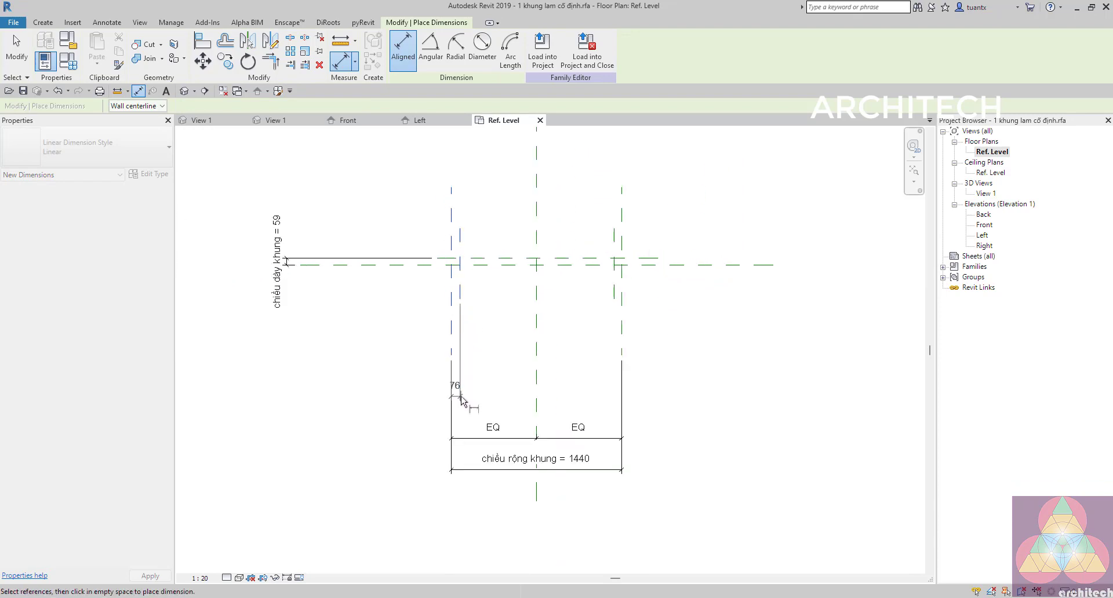
click(456, 397)
click(618, 240)
click(623, 240)
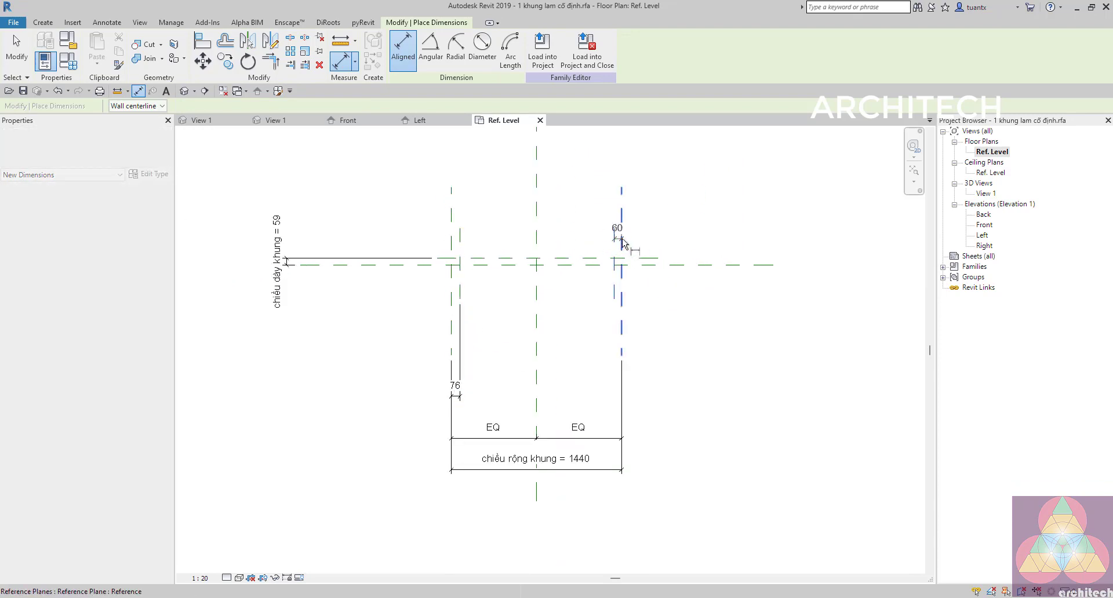
click(619, 398)
scroll(472, 408, up, 2)
key(Escape)
key(Escape)
click(449, 393)
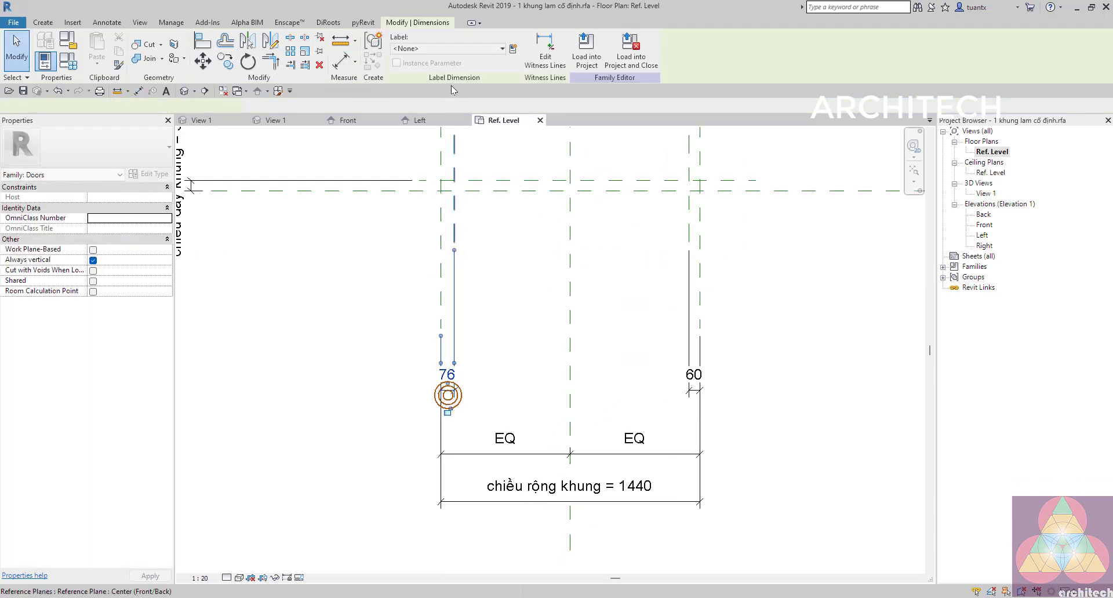
click(512, 48)
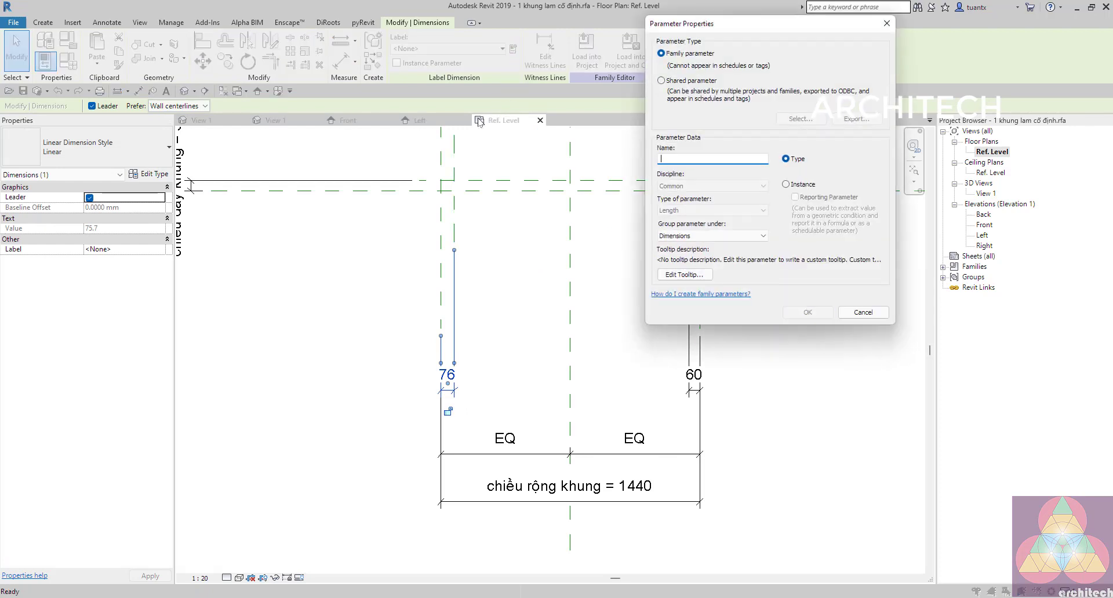
click(846, 314)
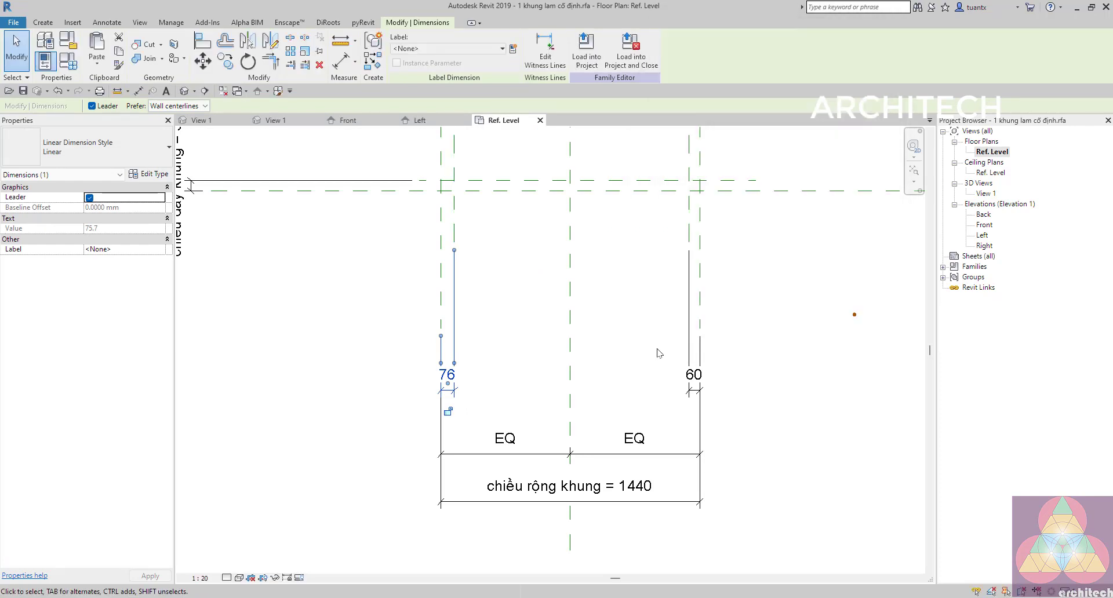
scroll(539, 373, down, 2)
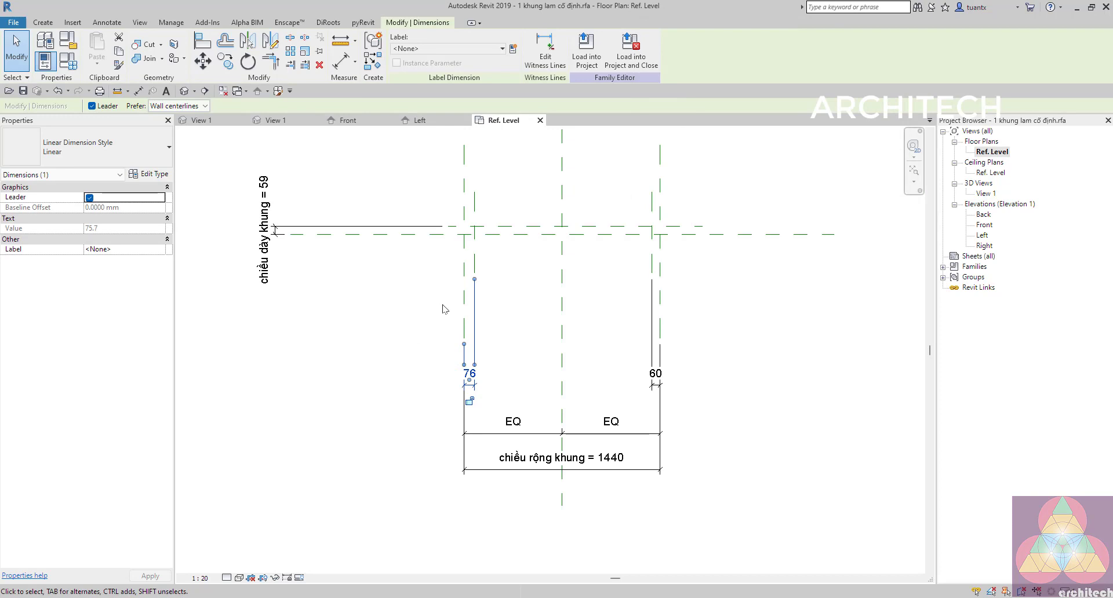
click(513, 49)
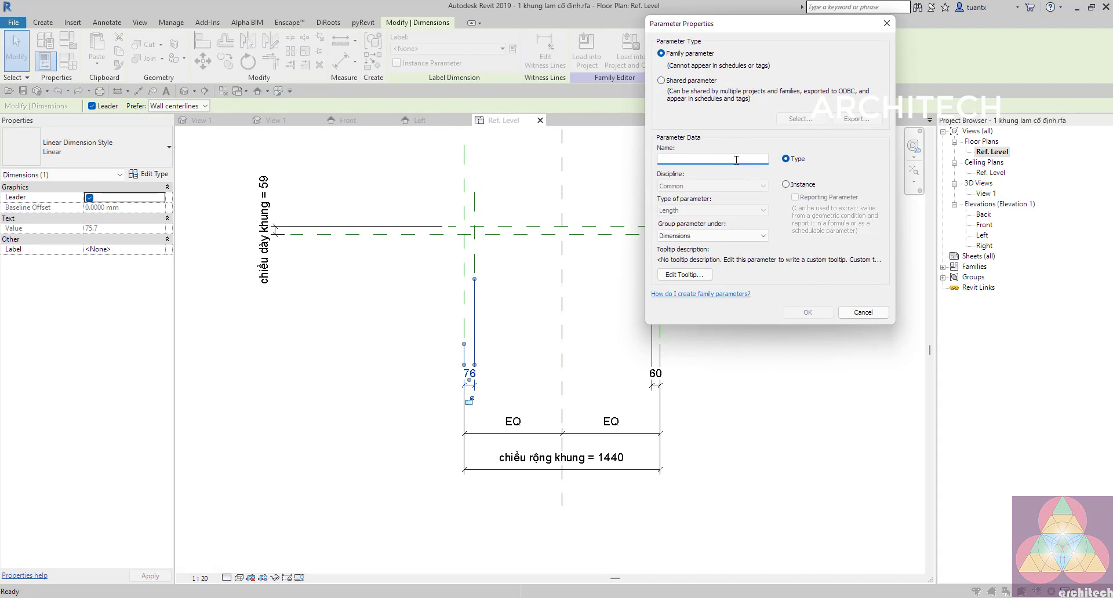
click(863, 313)
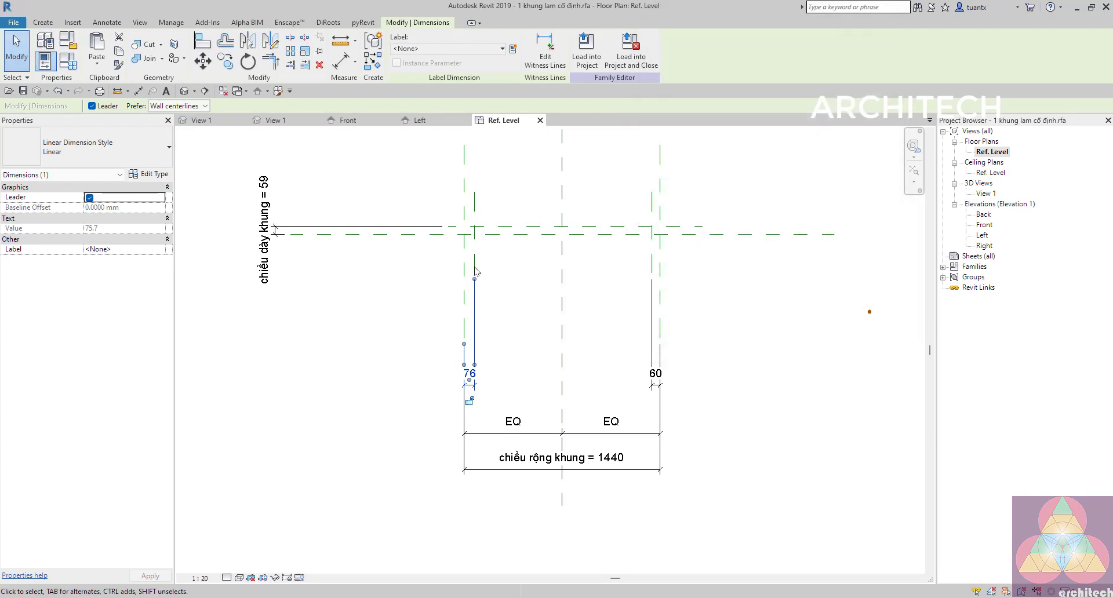
Label the 76 mm gap dimension in Ref. Level with a new type parameter named "chiều dày khung md"
click(356, 254)
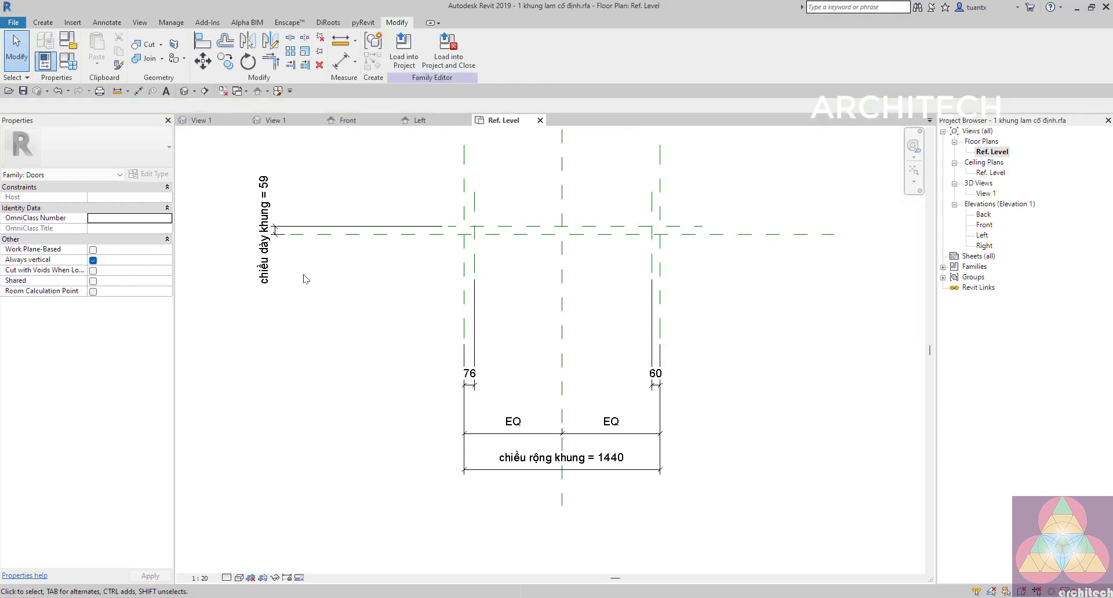
click(268, 272)
click(468, 375)
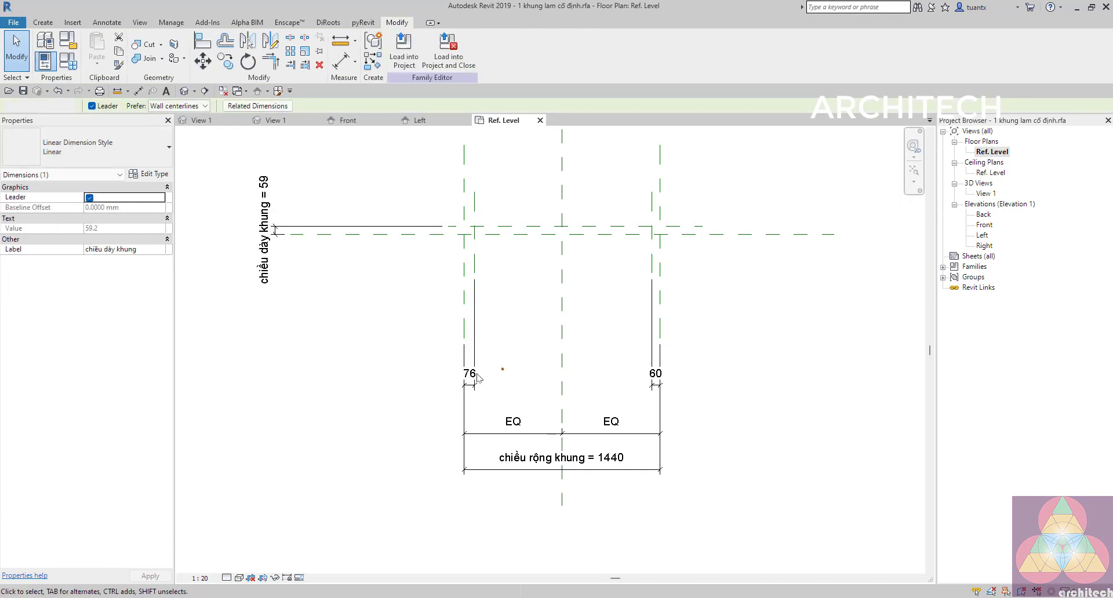
click(514, 49)
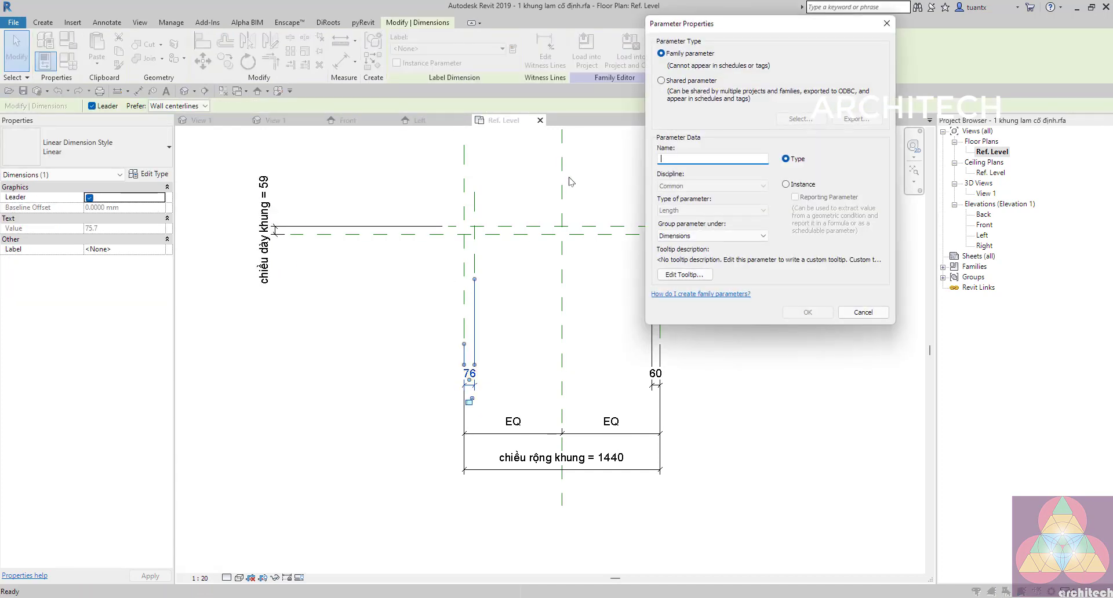
text(chiều dày khung md)
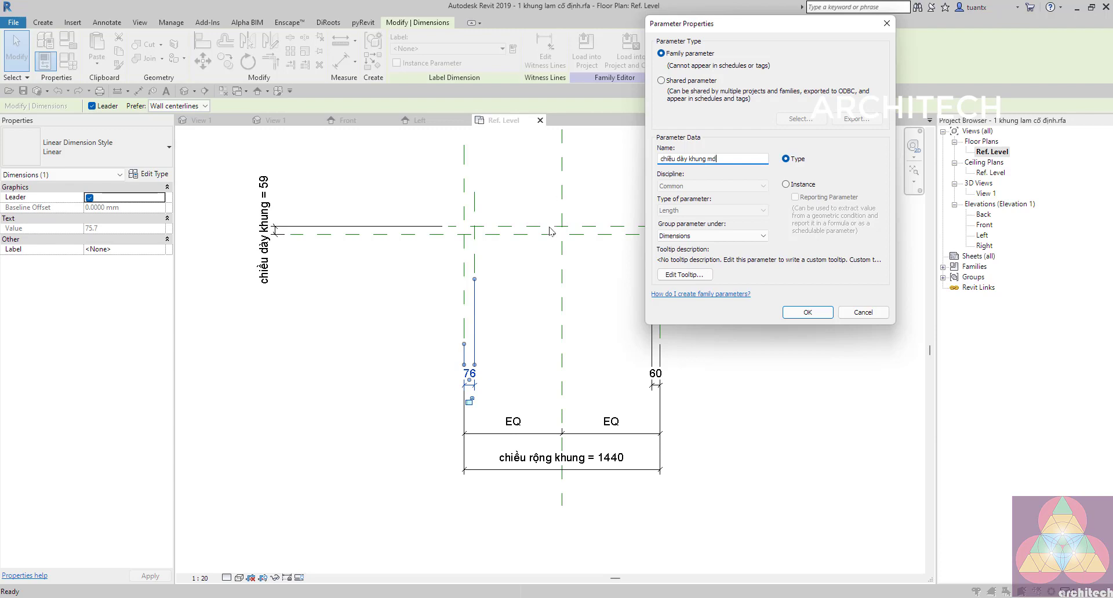
click(808, 312)
click(776, 404)
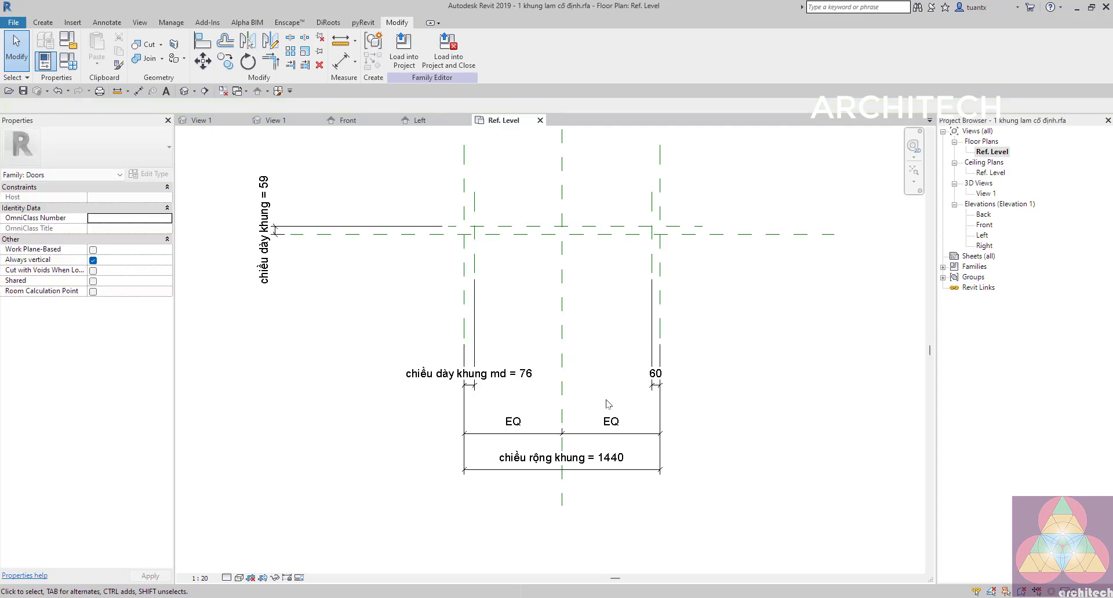
Label the gap dimension between the right outer and inner planes with the existing parameter "chiều dày khung md"
scroll(565, 387, up, 1)
click(665, 381)
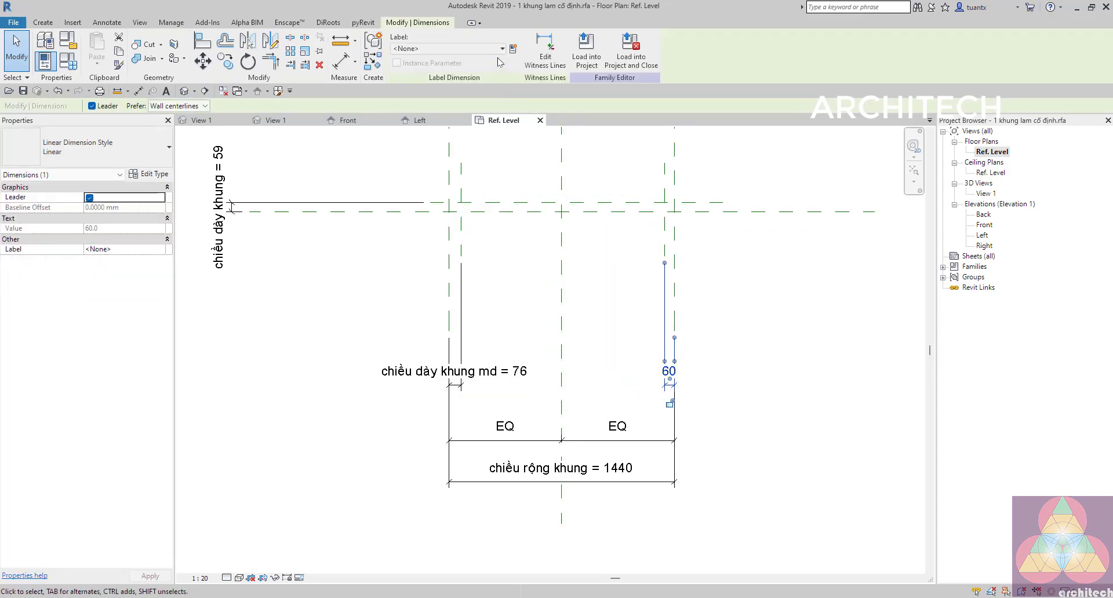
click(491, 49)
click(447, 122)
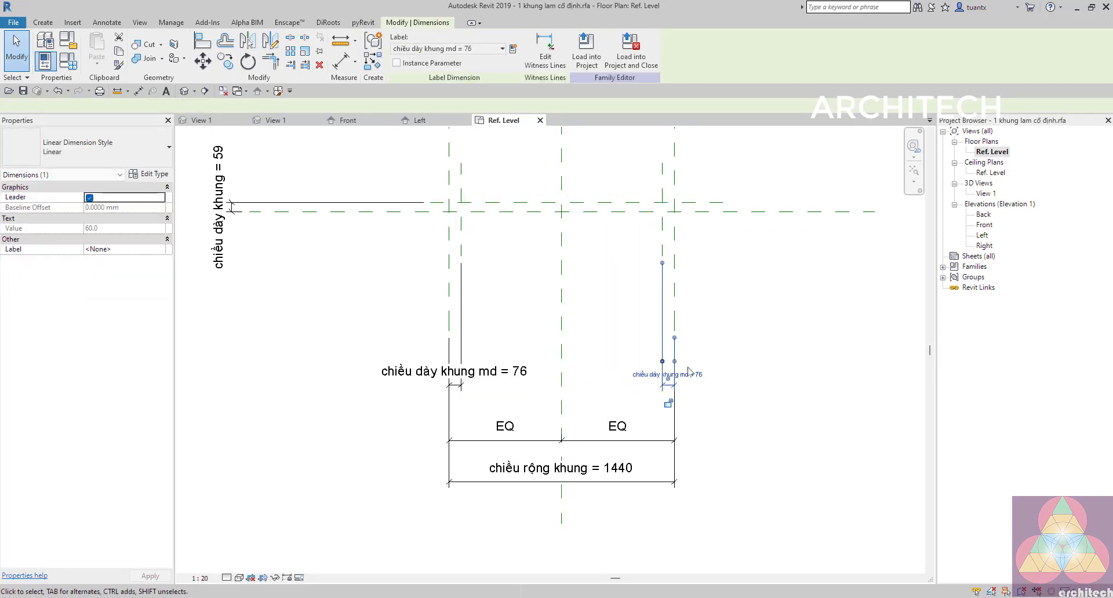
click(789, 374)
scroll(586, 278, down, 2)
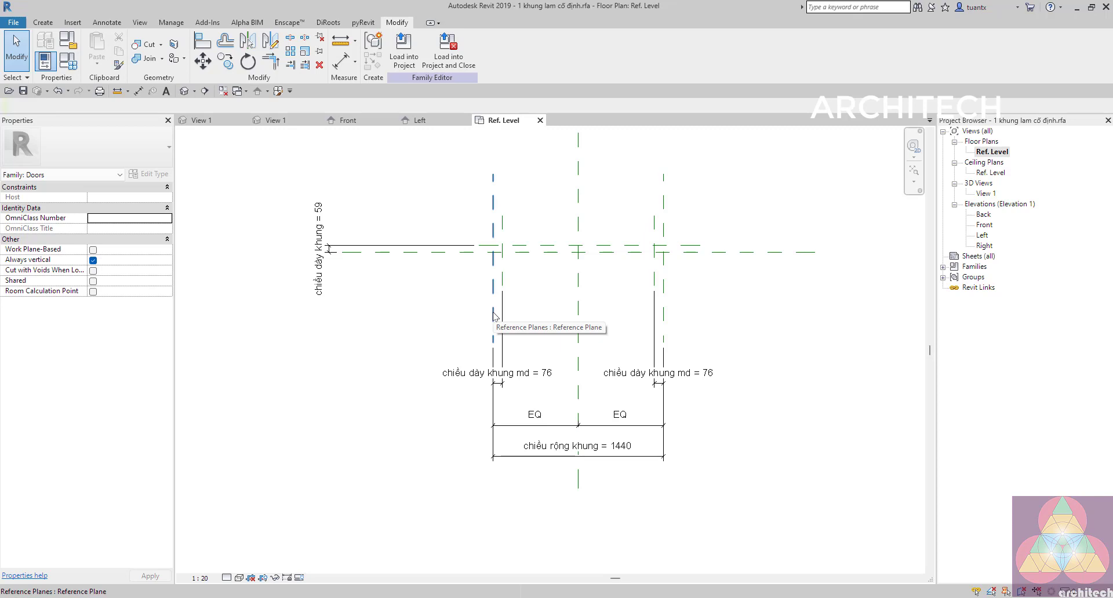
Open the Back elevation view
scroll(523, 268, up, 2)
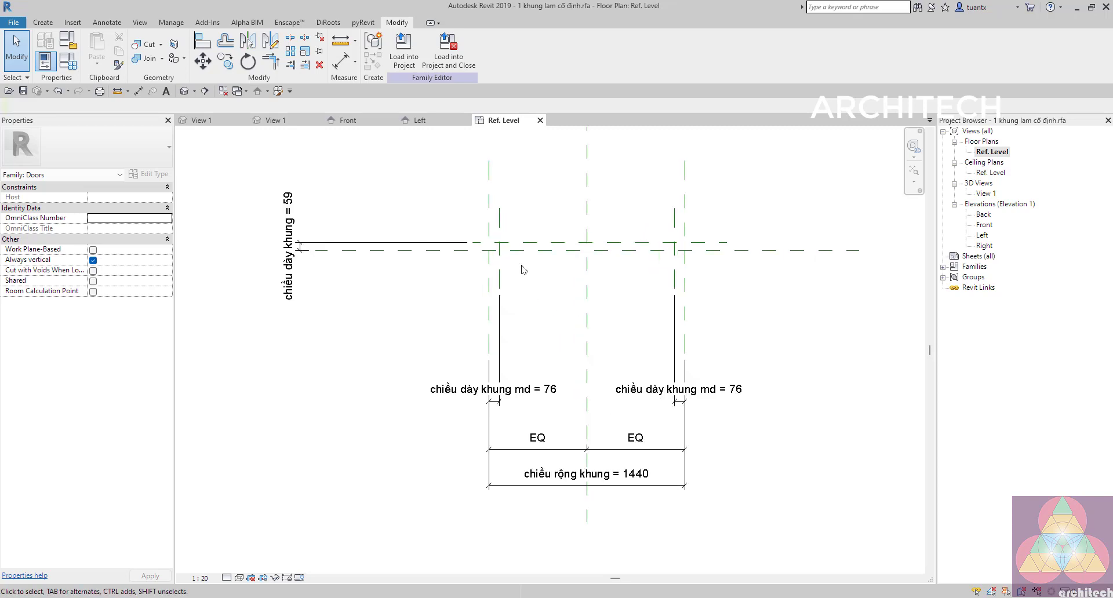
middle_drag(500, 274, 447, 278)
scroll(447, 278, up, 1)
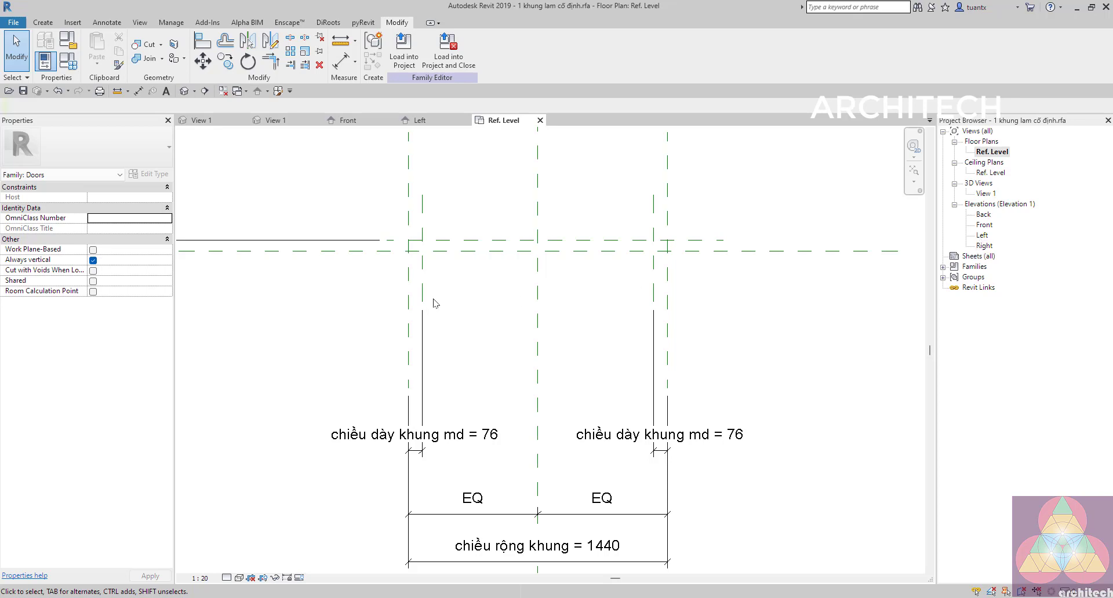
scroll(644, 301, down, 3)
click(984, 246)
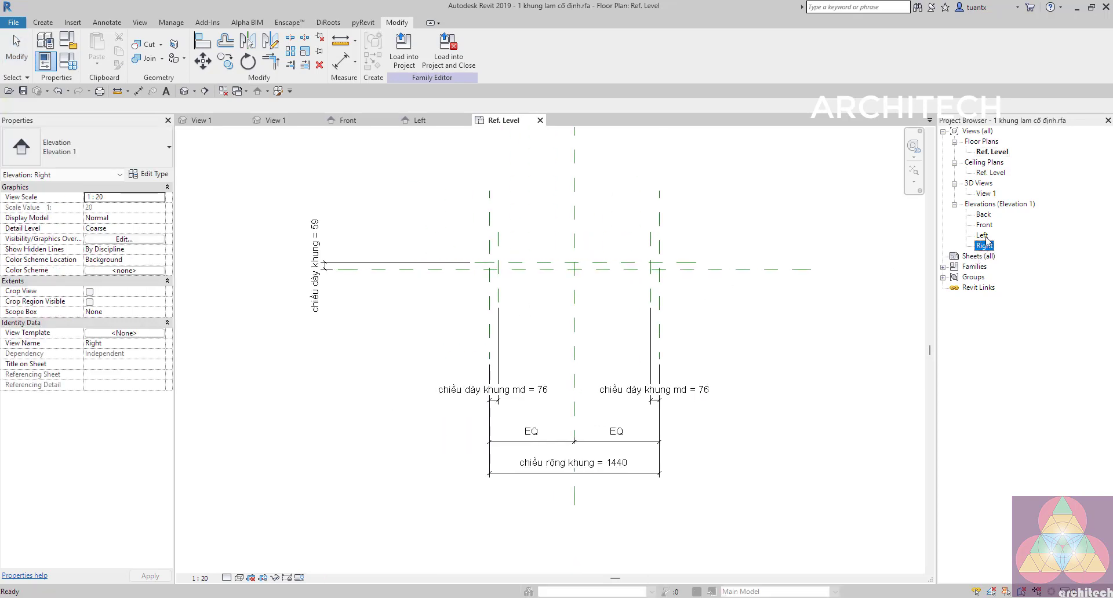
double_click(984, 215)
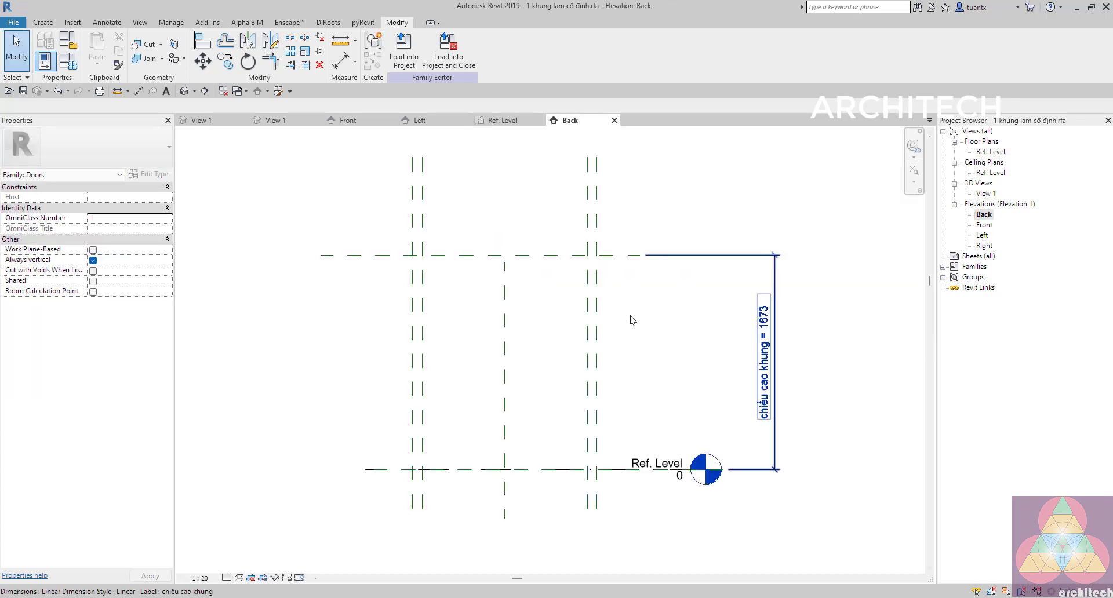
click(497, 290)
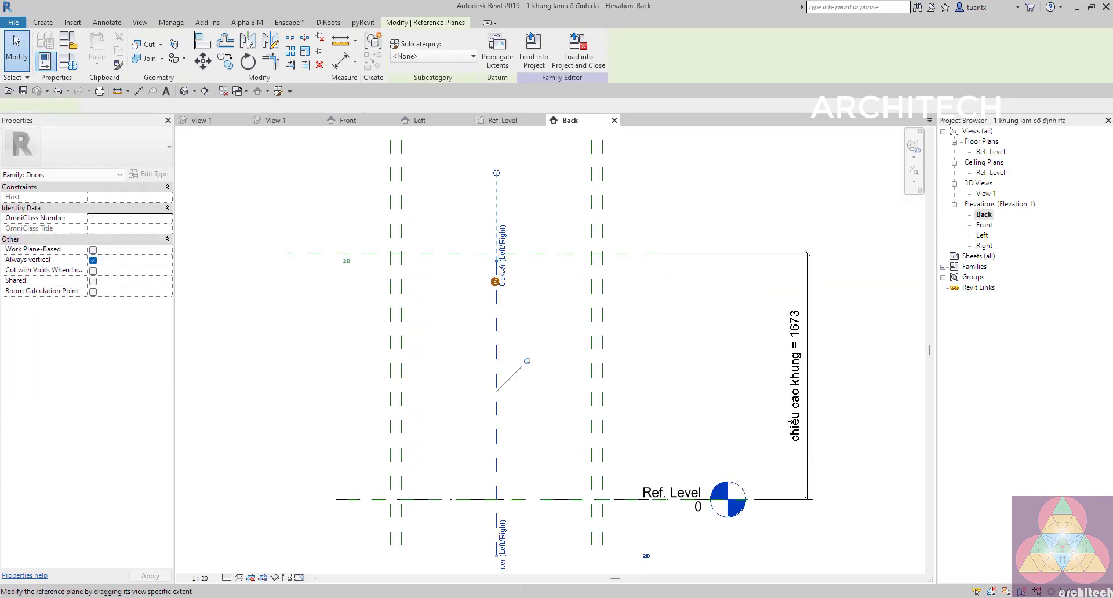
click(378, 265)
key(r)
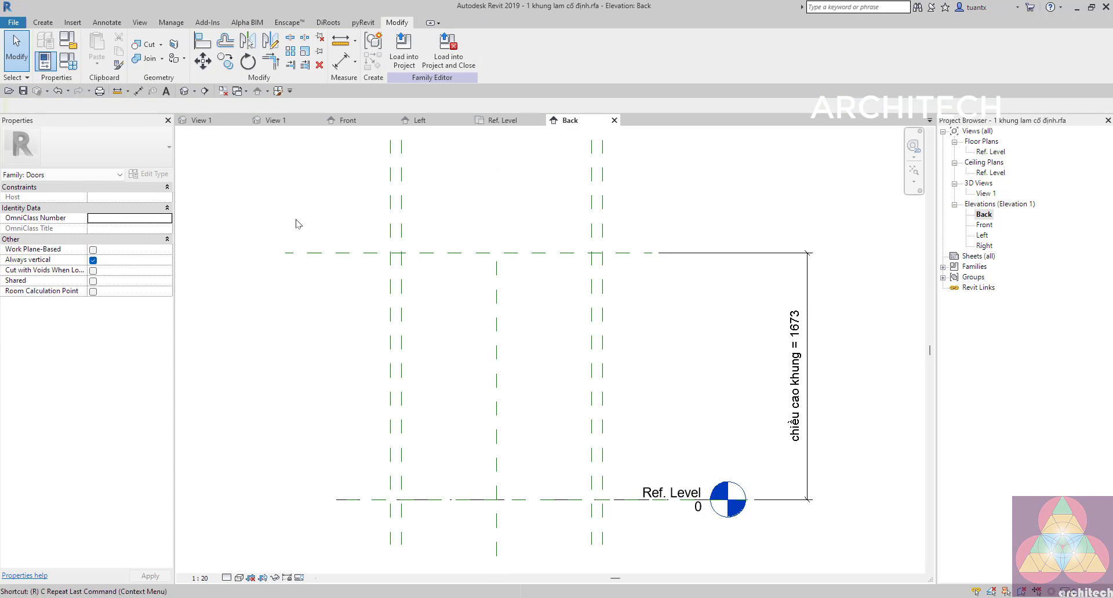
key(o)
key(Escape)
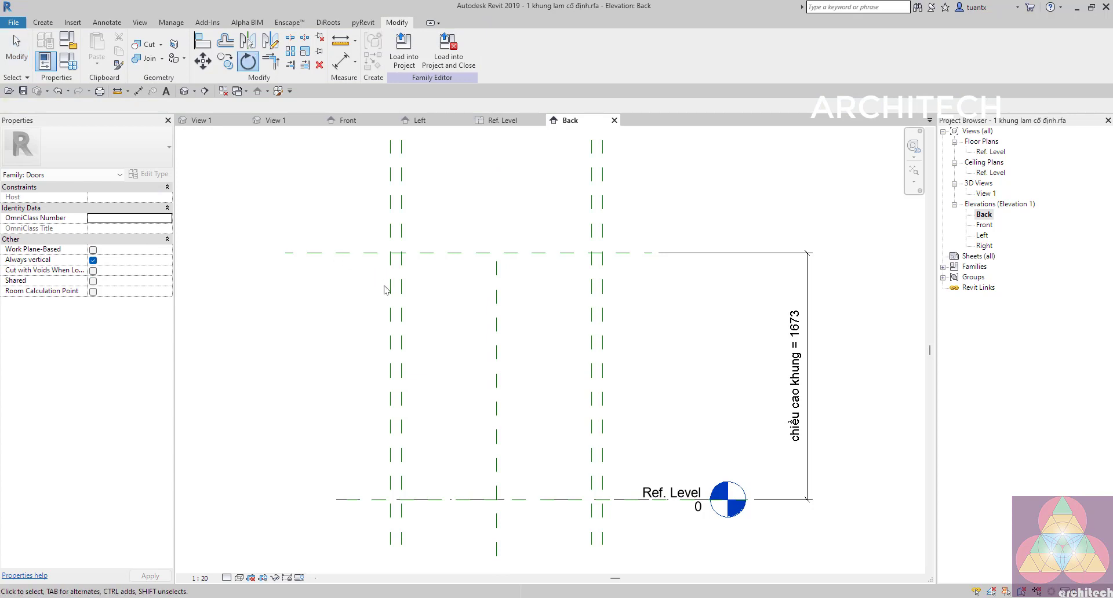
Draw horizontal reference planes about 69 mm below the frame's upper plane and about 60 mm above Ref. Level
middle_drag(374, 289, 363, 252)
key(r)
key(p)
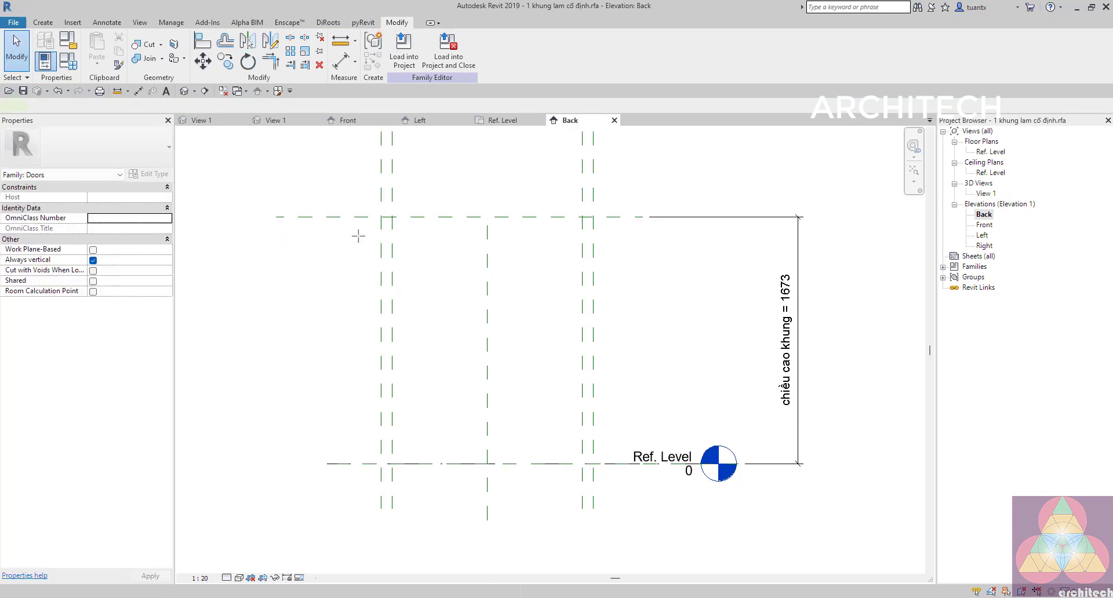
click(361, 227)
click(636, 227)
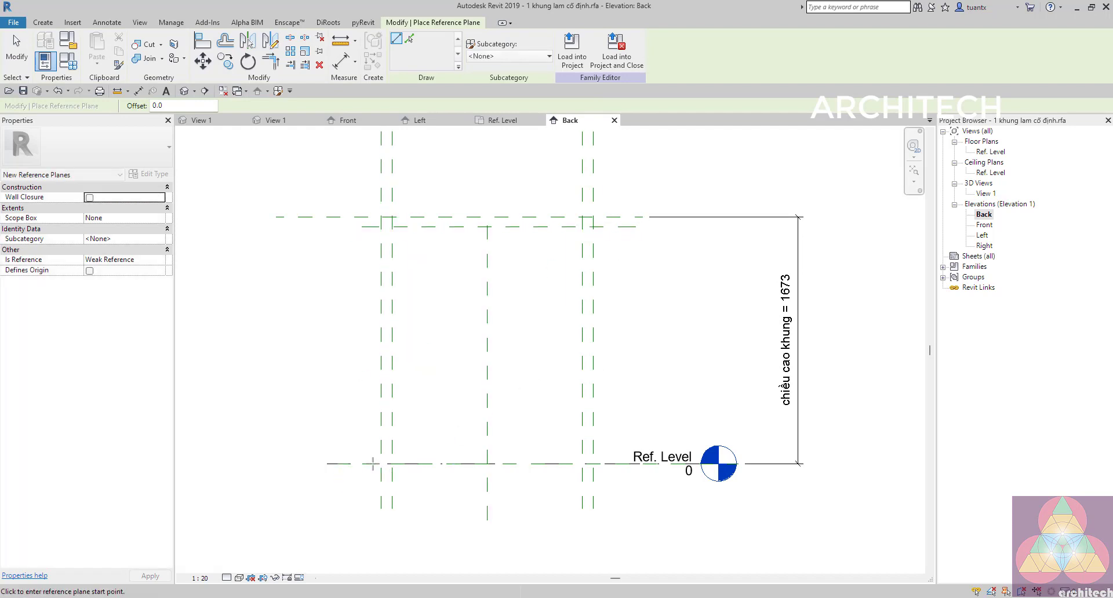
click(328, 454)
click(608, 452)
key(Escape)
key(Escape)
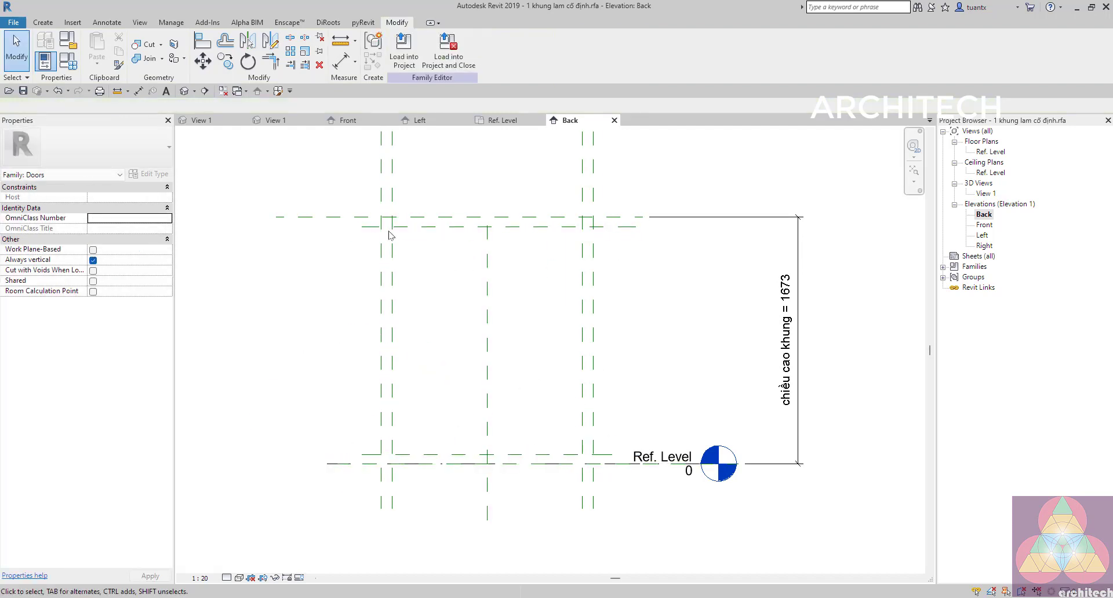
Dimension the gaps between the upper two horizontal planes and between the lower two, placing both dimensions left of the frame
click(337, 65)
click(412, 218)
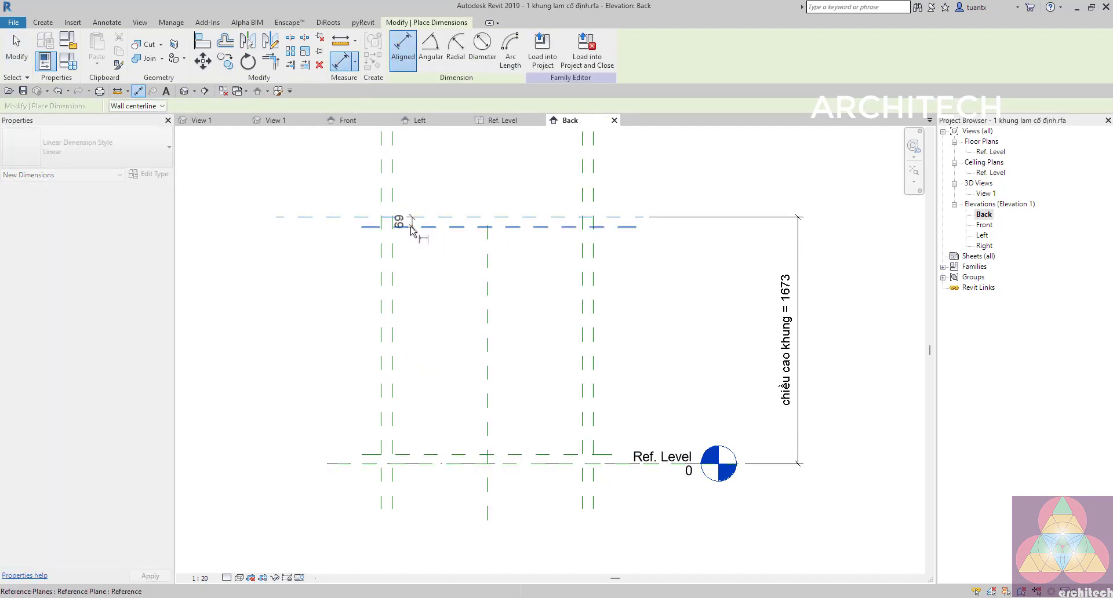
click(411, 227)
click(305, 255)
click(410, 458)
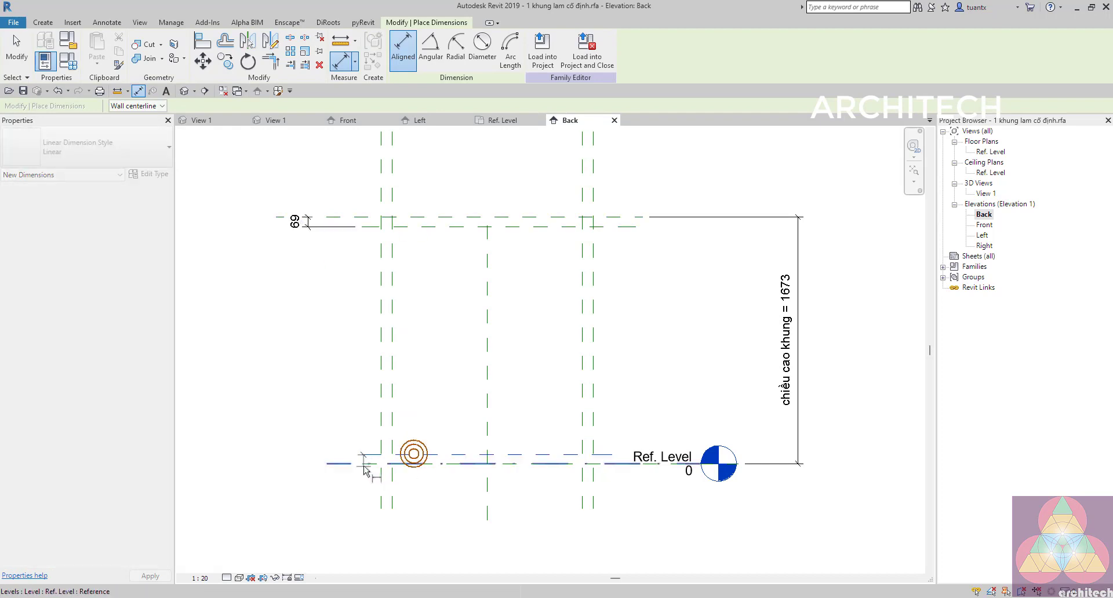
key(Tab)
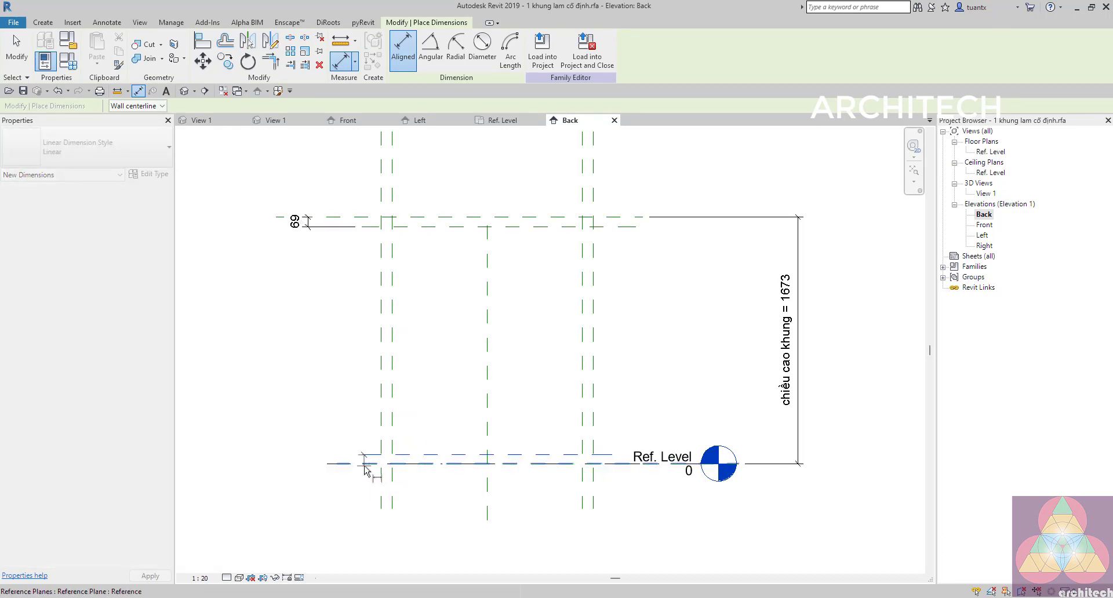
click(364, 466)
click(311, 464)
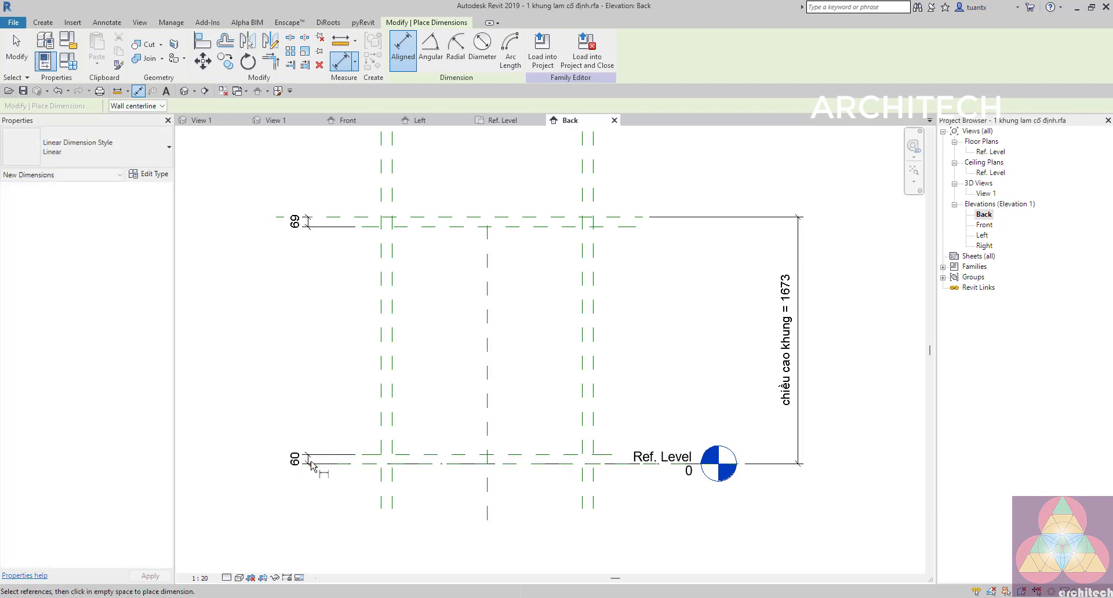
key(Escape)
Label the upper and lower gap dimensions together with the existing parameter "chiều dày khung md"
click(307, 227)
ctrl+click(308, 460)
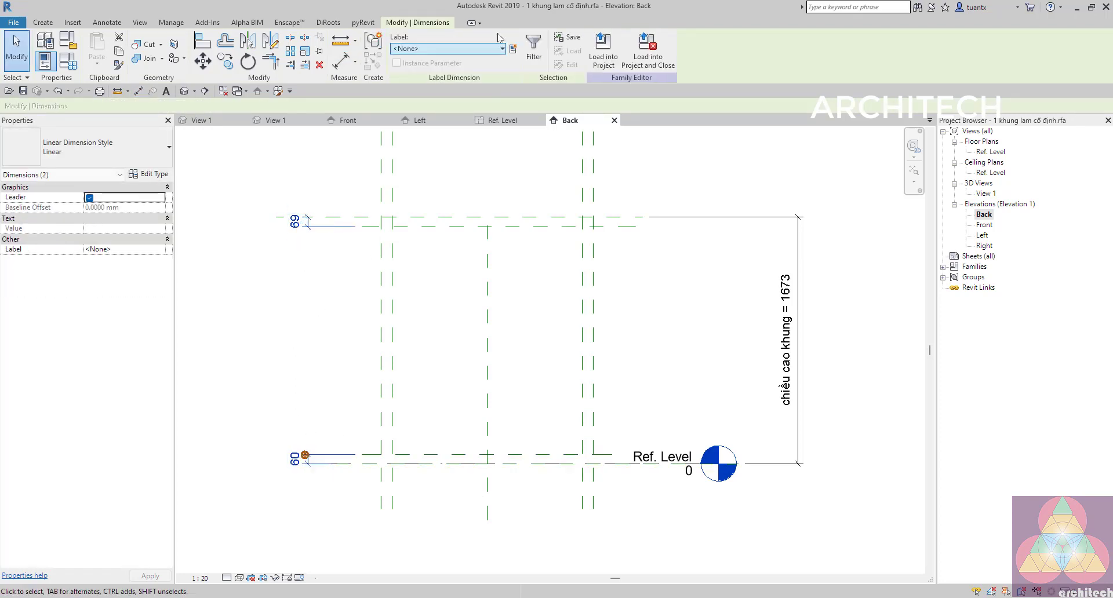
click(446, 48)
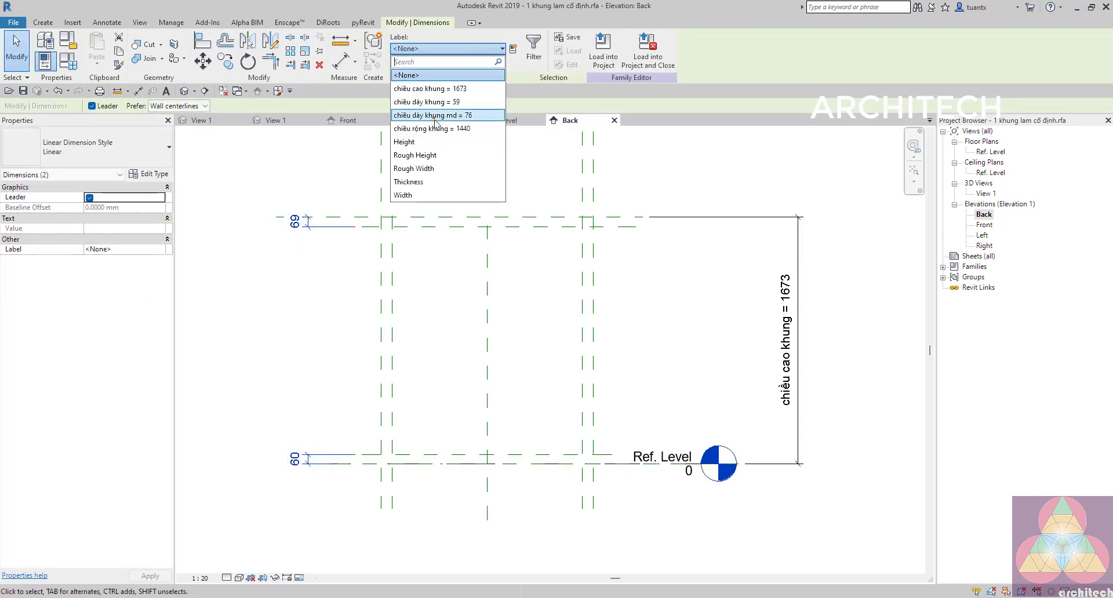
click(432, 115)
click(435, 334)
scroll(458, 328, down, 2)
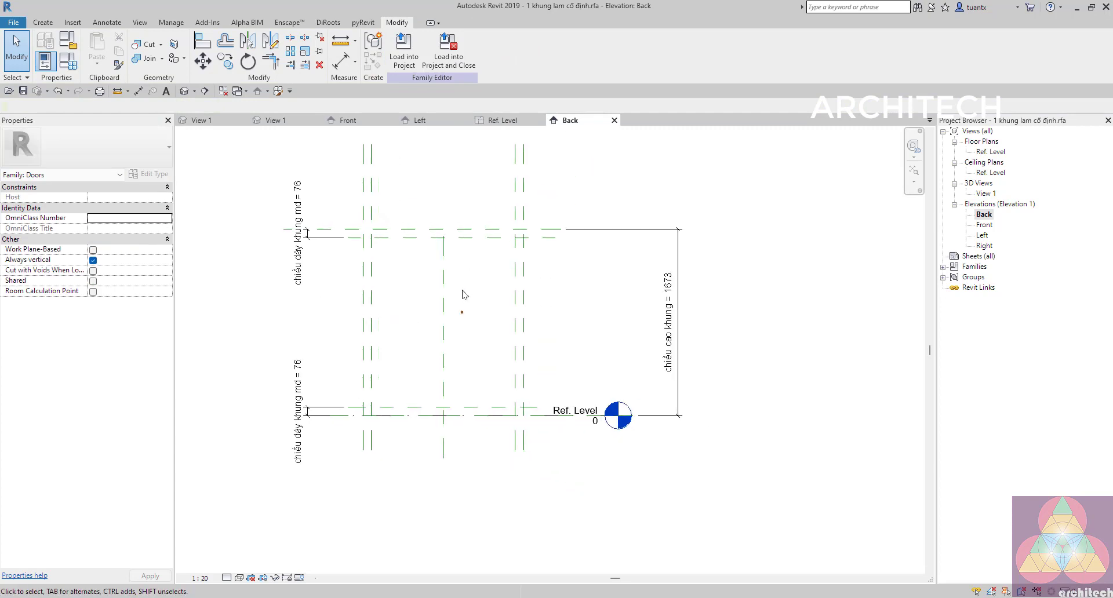
Begin creating the frame's solid geometry in the Back elevation
scroll(464, 295, up, 1)
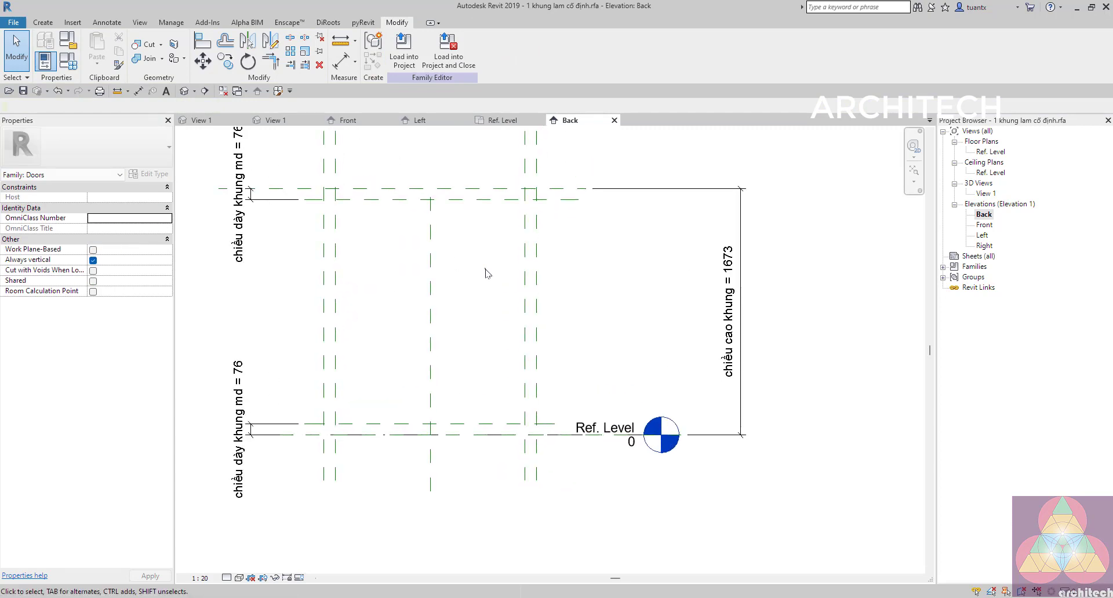
scroll(511, 268, down, 1)
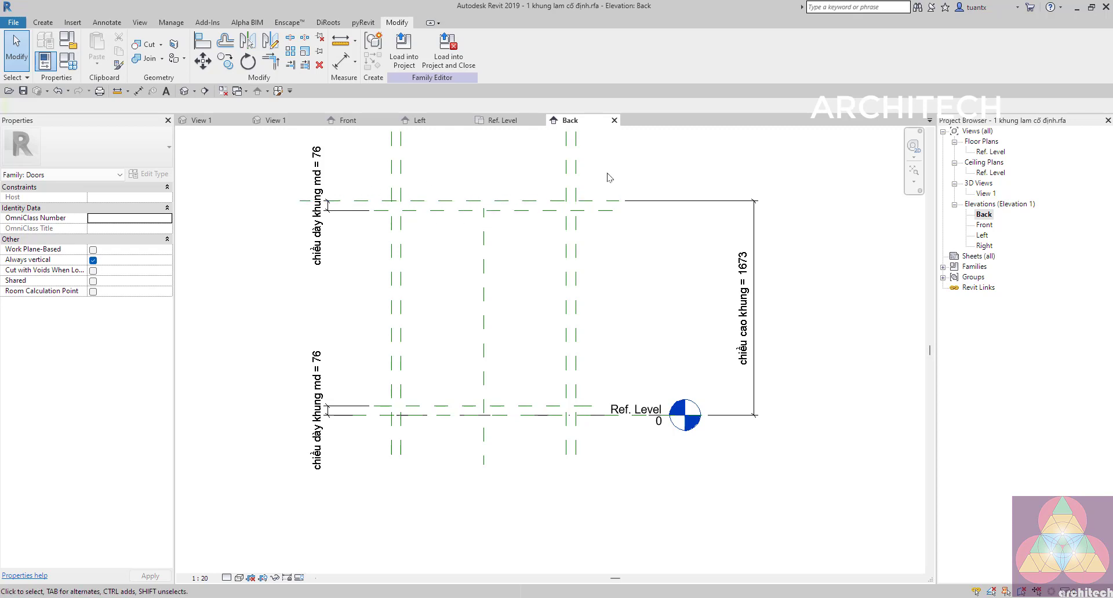
click(44, 22)
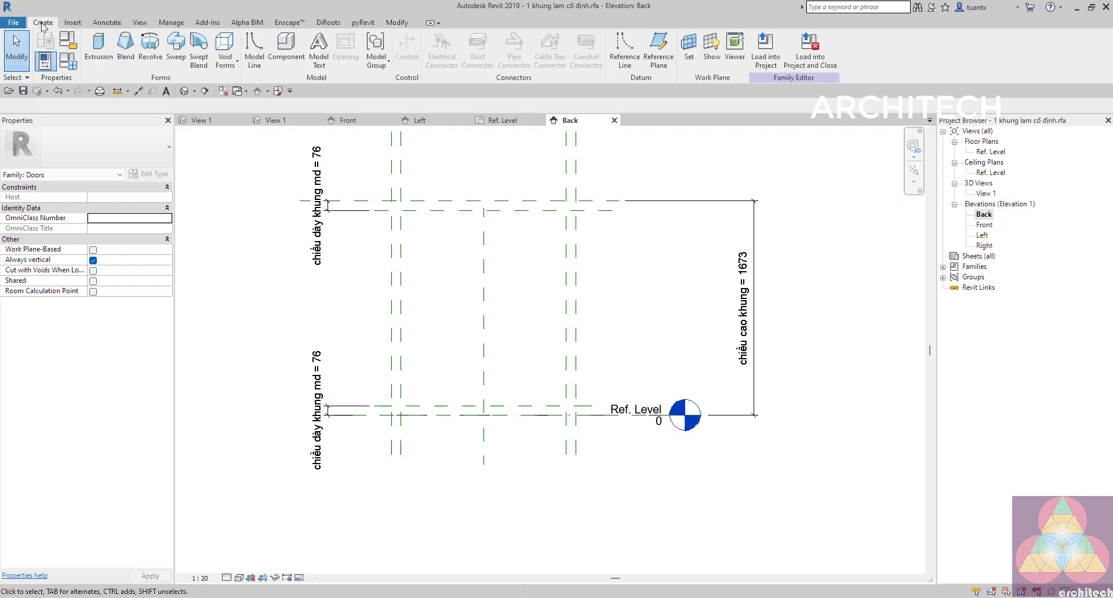
click(198, 62)
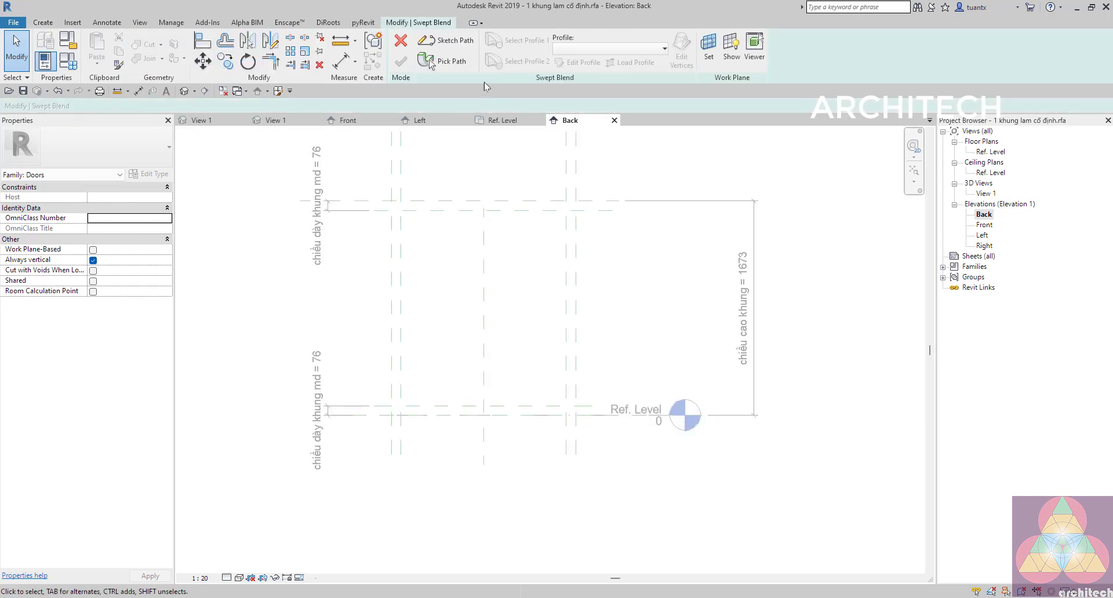
click(446, 40)
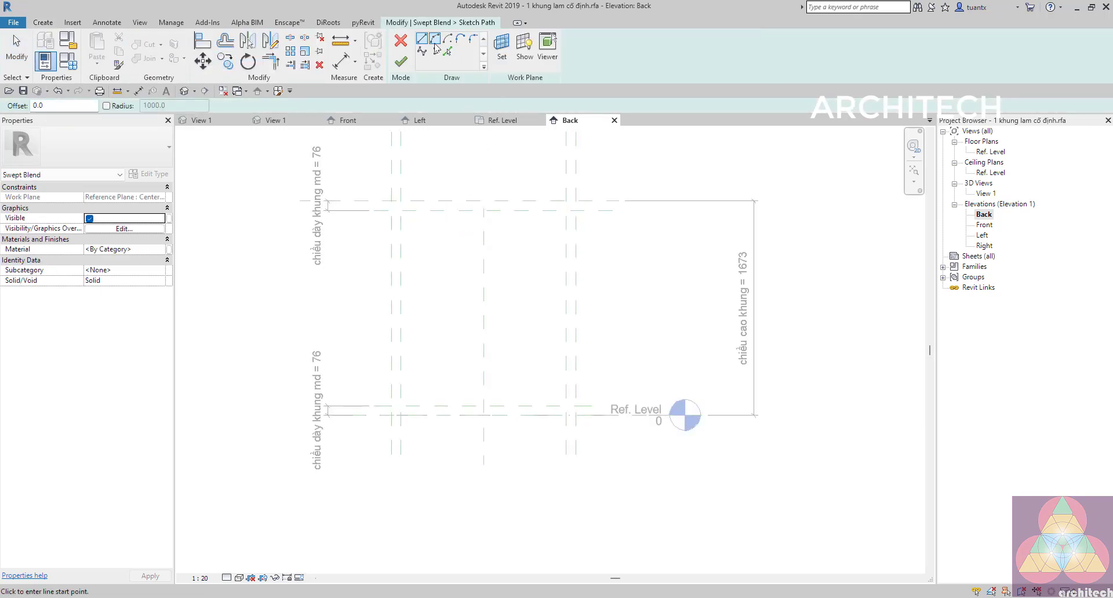
click(400, 47)
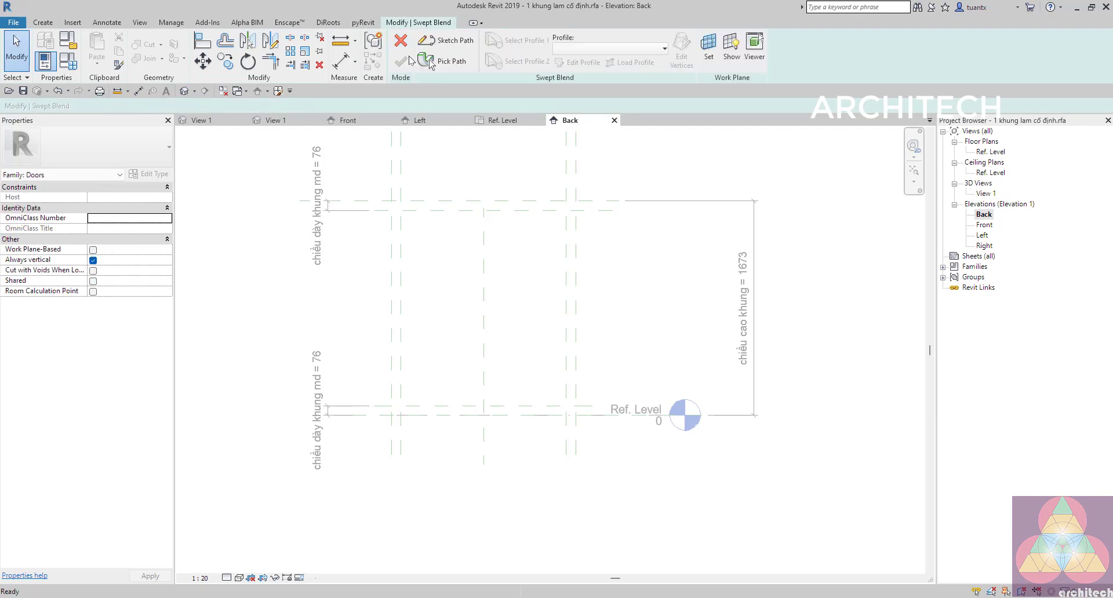
click(398, 43)
Start a Sweep and sketch a rectangular path along the four outer reference planes of the frame in the Back elevation
click(43, 22)
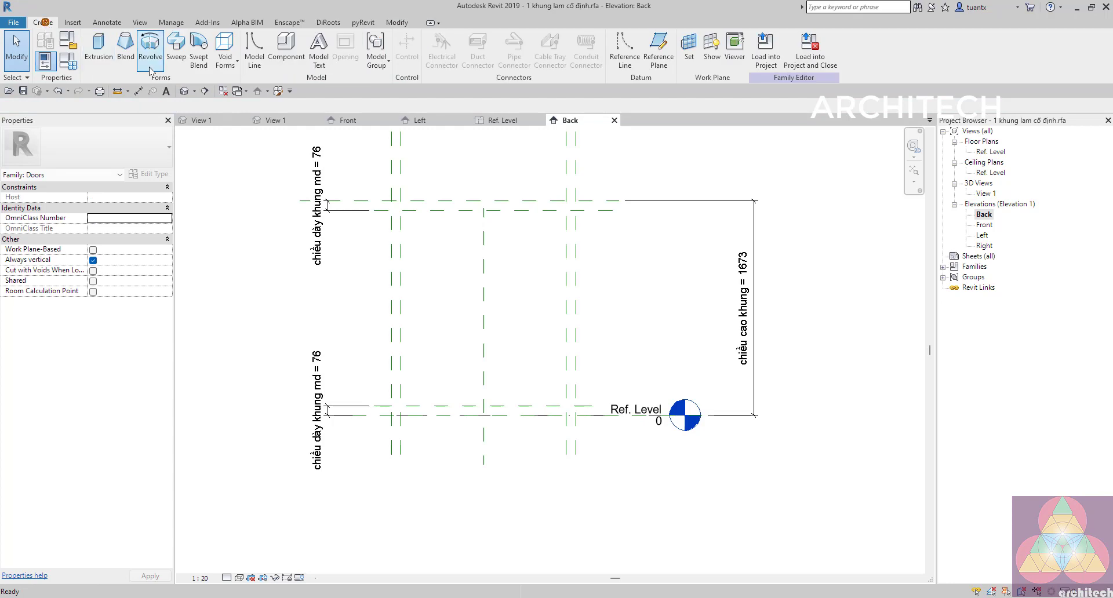
click(172, 58)
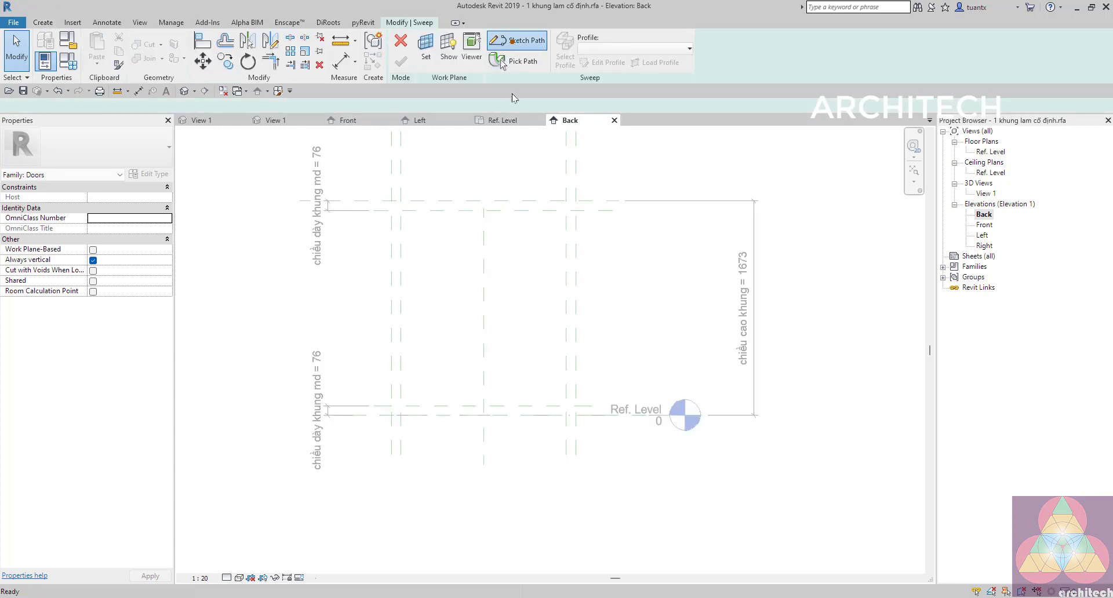
click(518, 40)
click(435, 39)
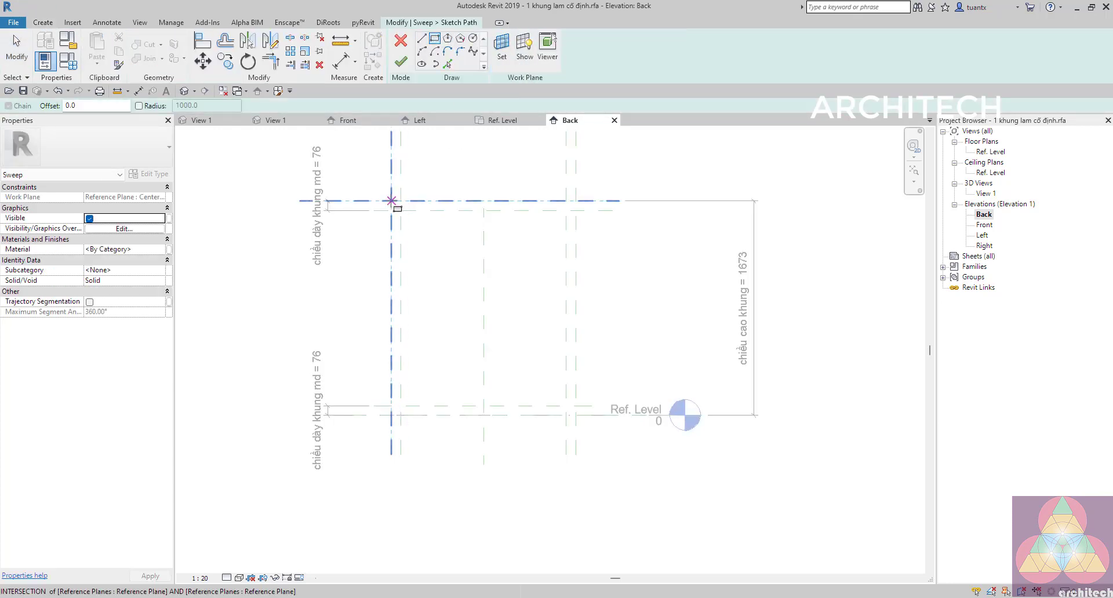
click(392, 201)
click(576, 415)
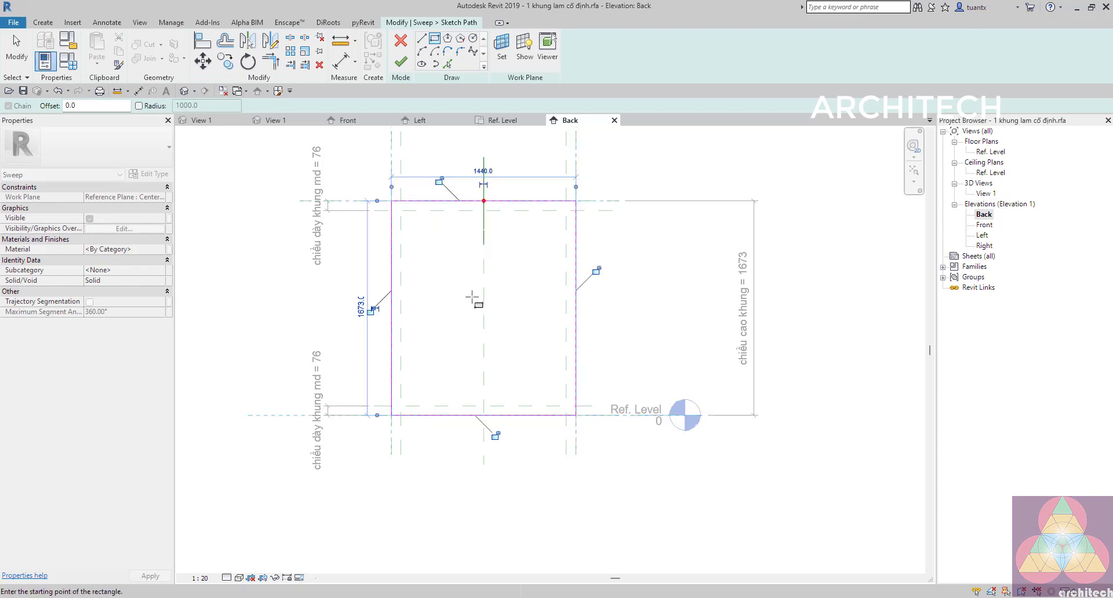
Lock the path rectangle's sides to the outer reference planes and finish the sweep path
click(371, 316)
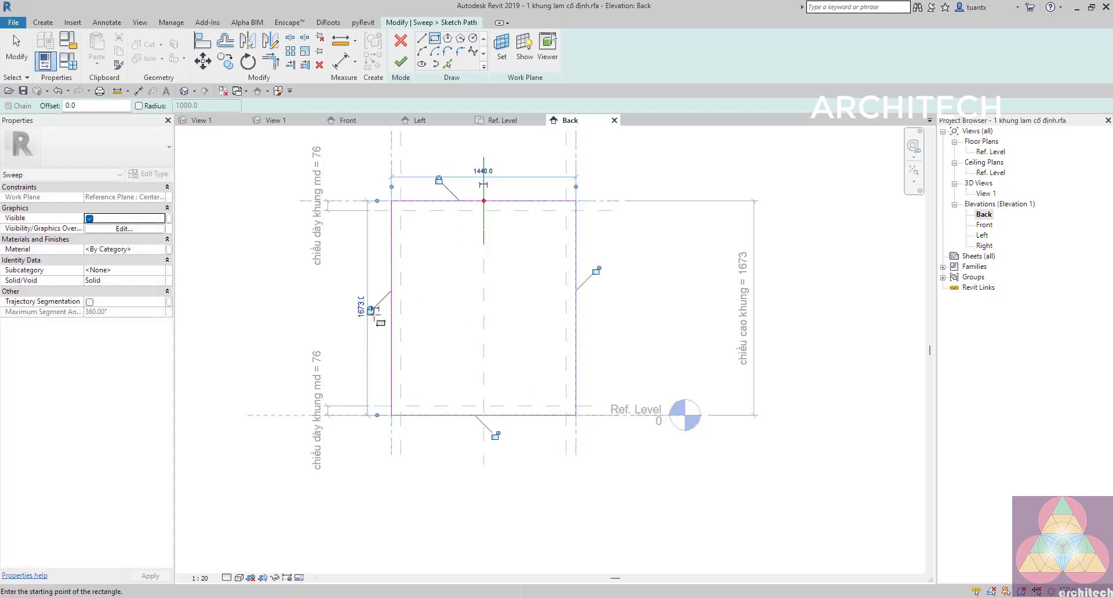
click(597, 272)
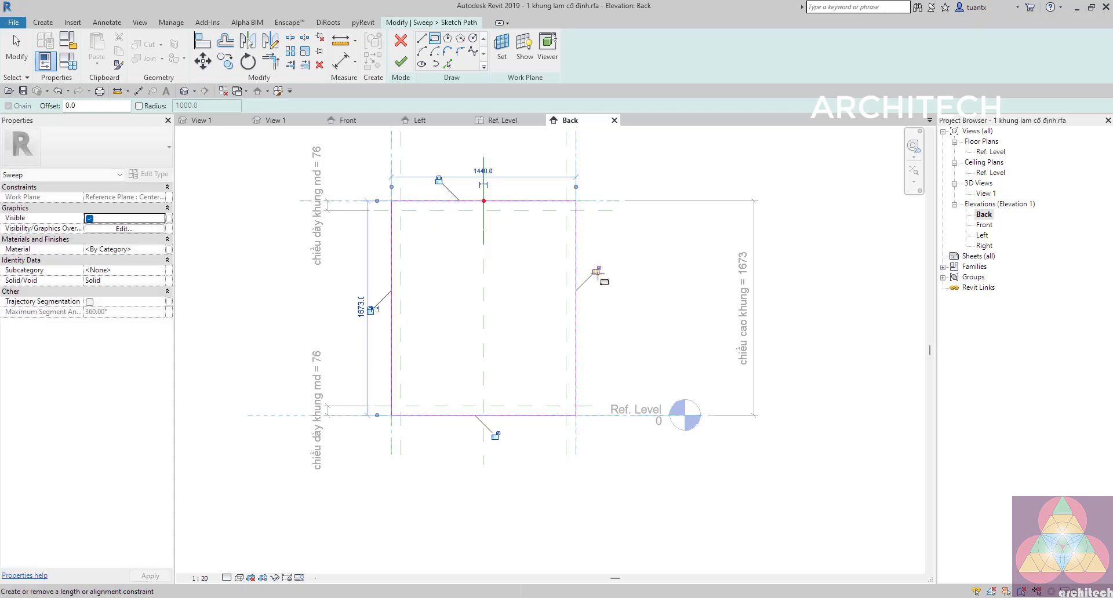
click(496, 435)
click(400, 61)
Edit the sweep profile in the Left elevation and draw a rectangle from the path point to the inner frame reference plane intersection
click(565, 56)
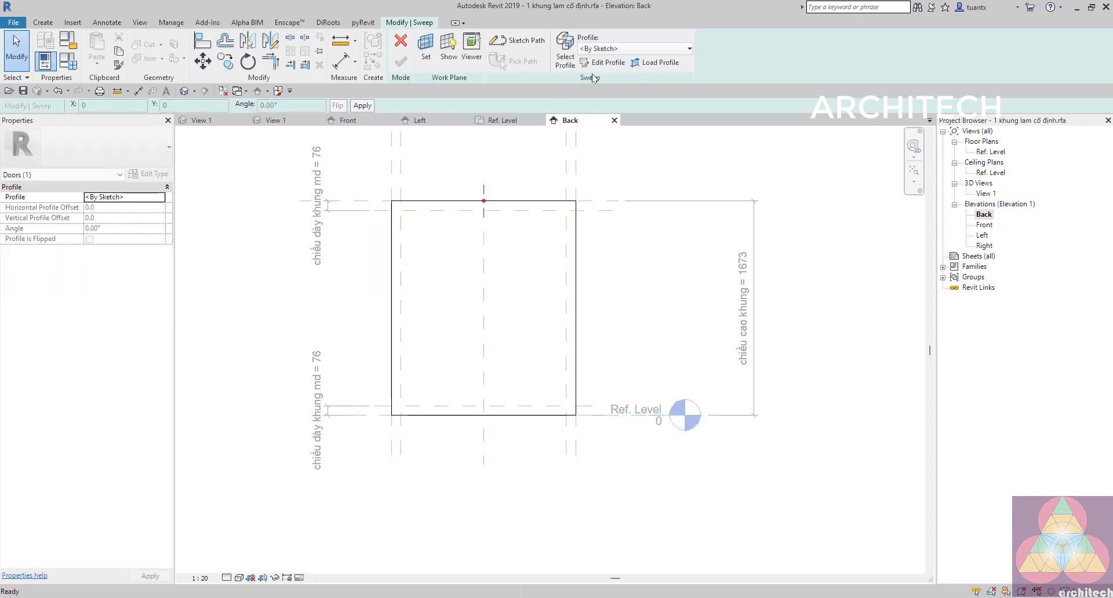
click(603, 62)
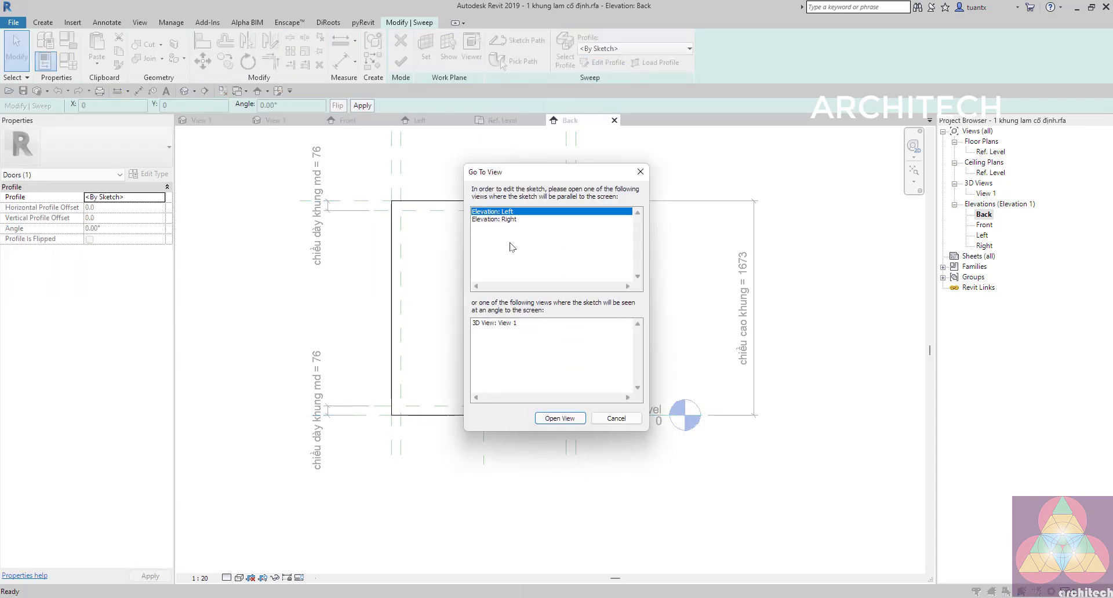
click(551, 421)
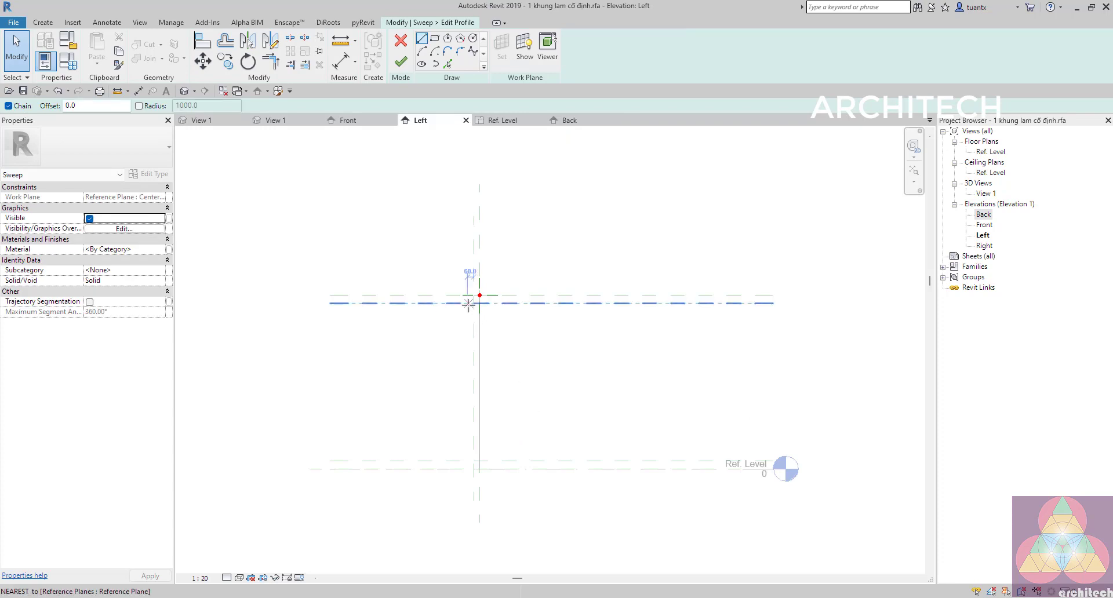
click(435, 38)
click(490, 276)
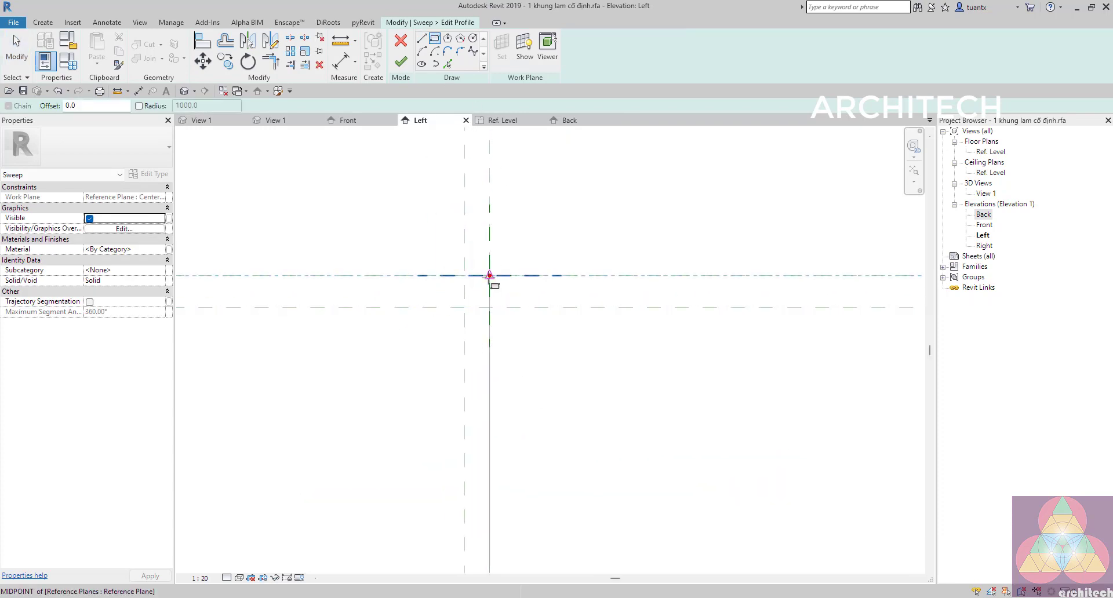
click(465, 307)
Lock all four profile sides to their reference planes, then finish the profile and the sweep
scroll(526, 347, up, 1)
click(530, 323)
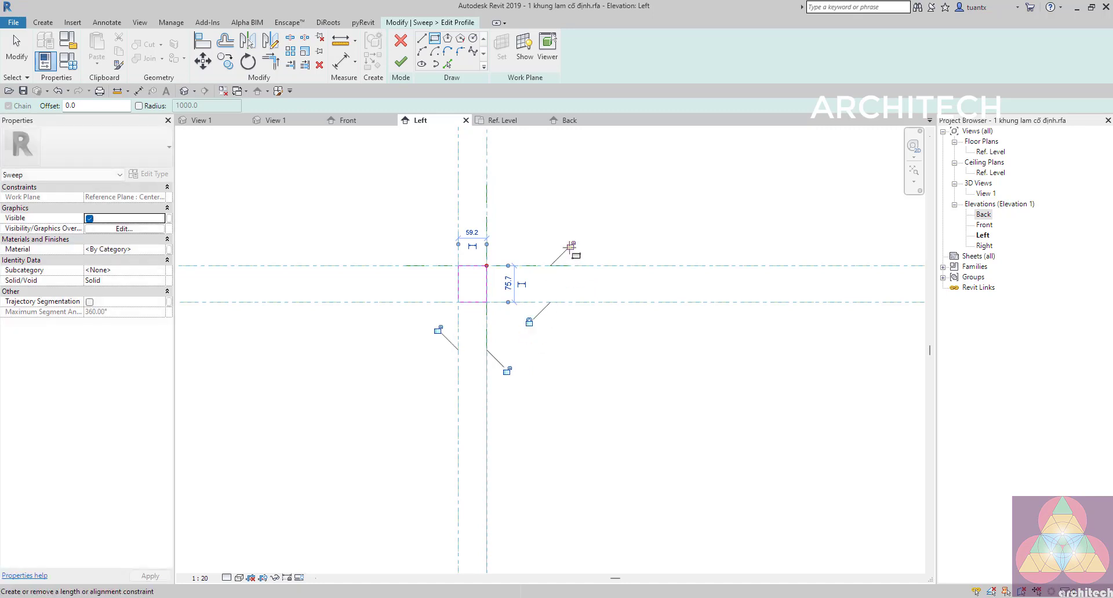
click(570, 246)
click(439, 329)
click(508, 371)
scroll(544, 324, down, 1)
scroll(548, 328, down, 2)
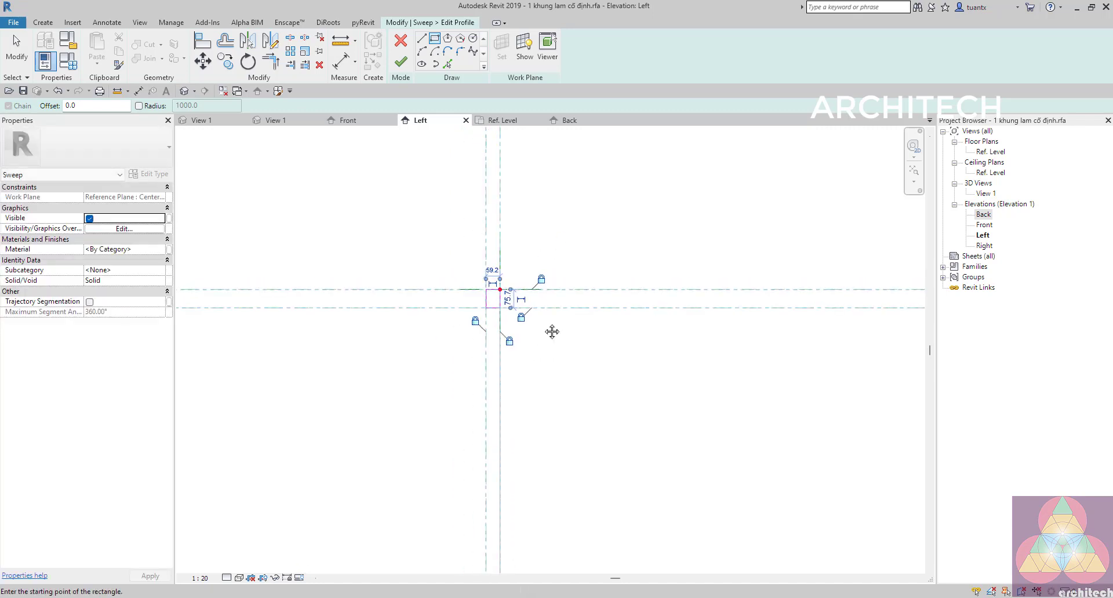
click(401, 62)
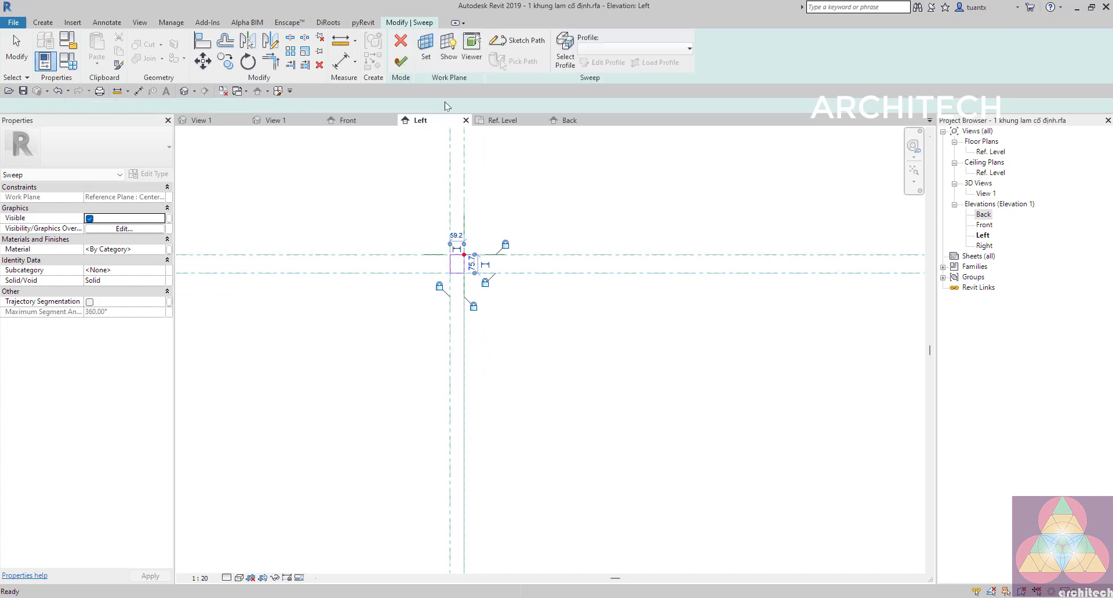
click(400, 62)
scroll(444, 342, down, 2)
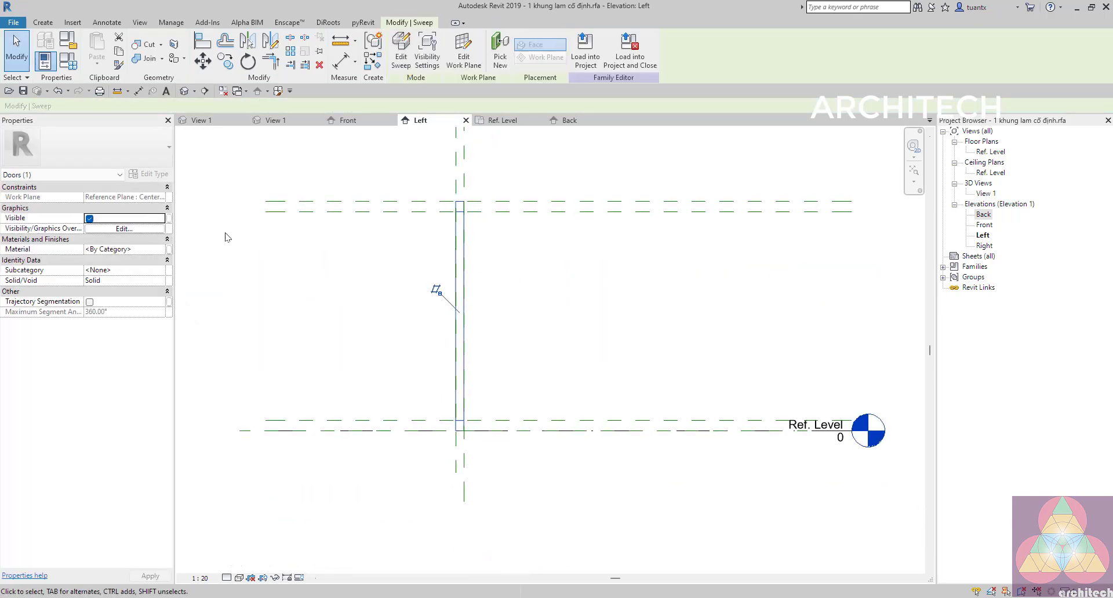
Assign the frame sweep to the Frame/Mullion subcategory
click(154, 269)
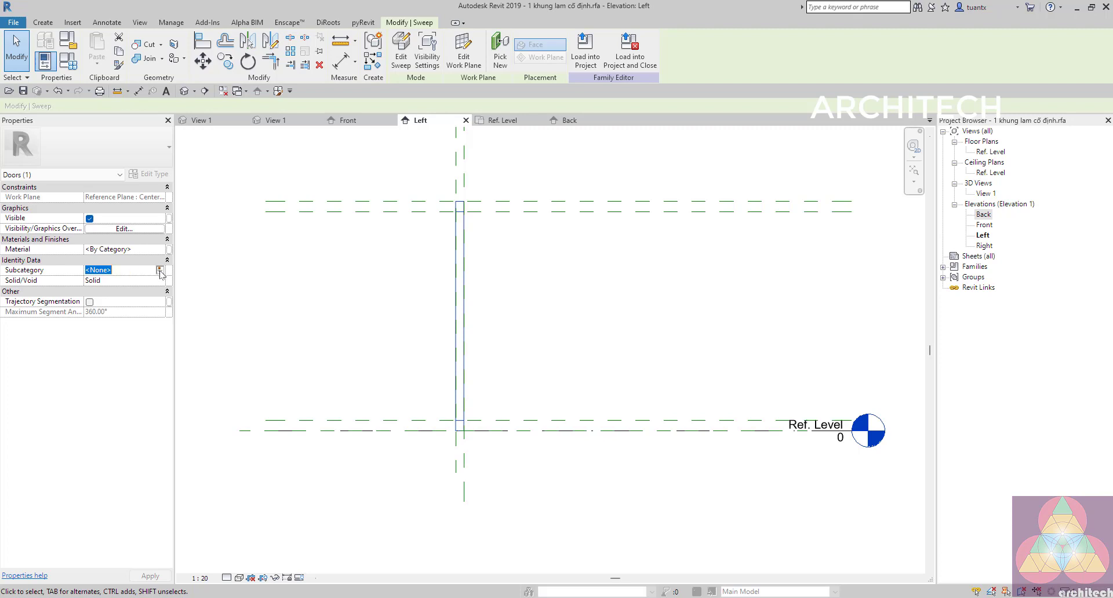
click(160, 271)
click(119, 290)
click(288, 315)
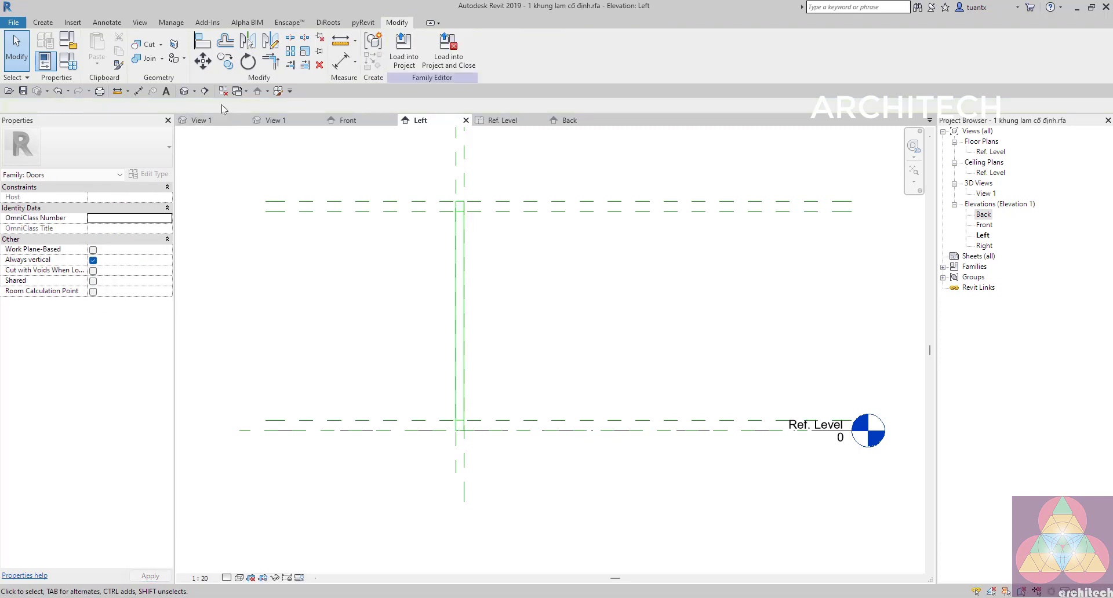
In the 3D view, associate the frame's material with a new type parameter named VL-khung
click(184, 91)
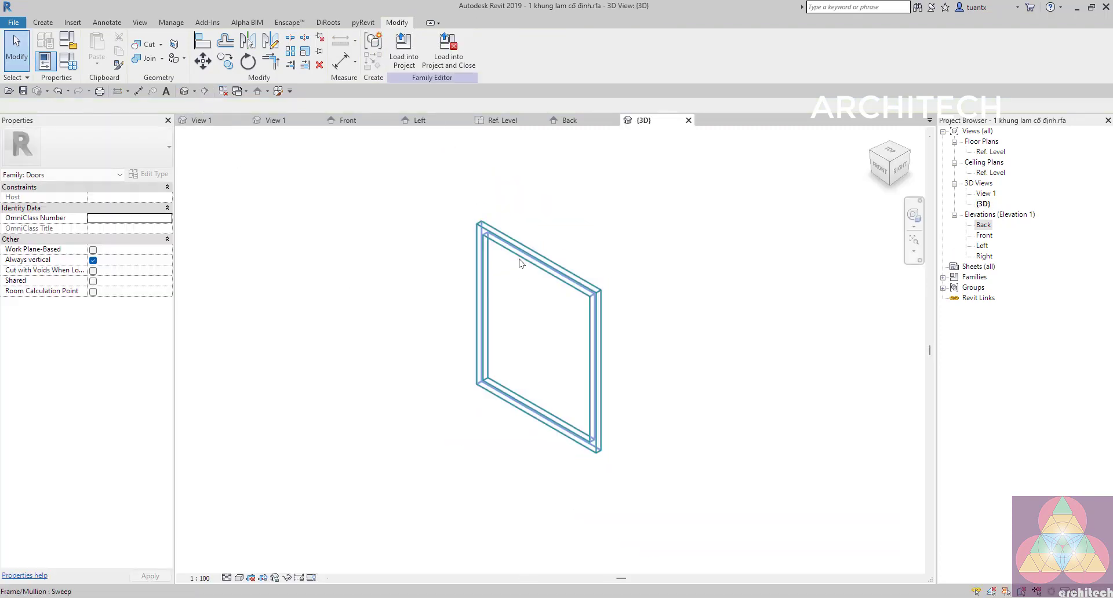
click(520, 264)
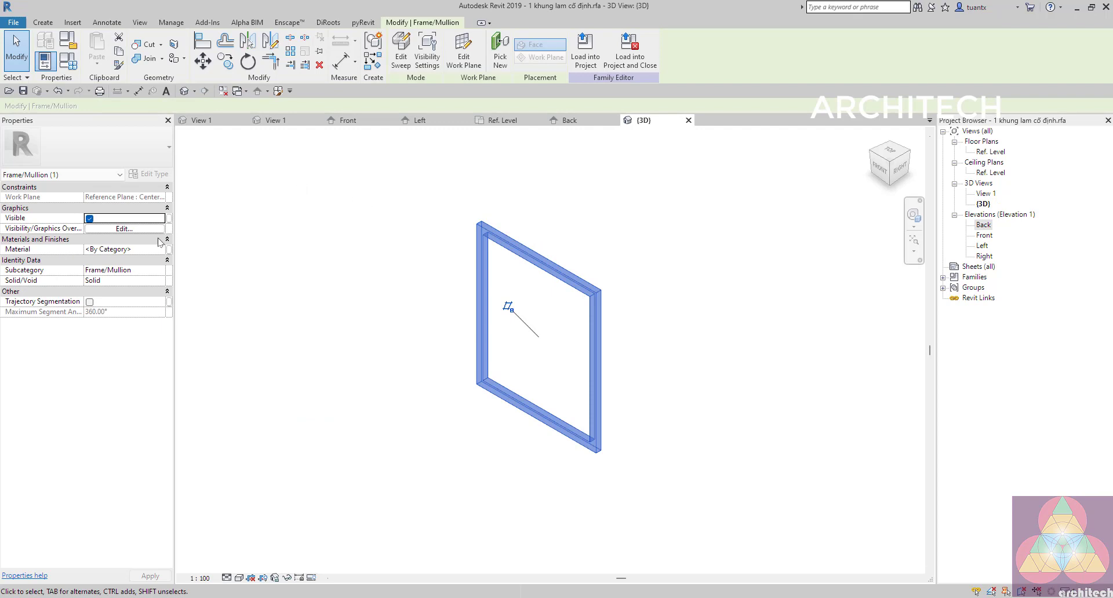
click(169, 250)
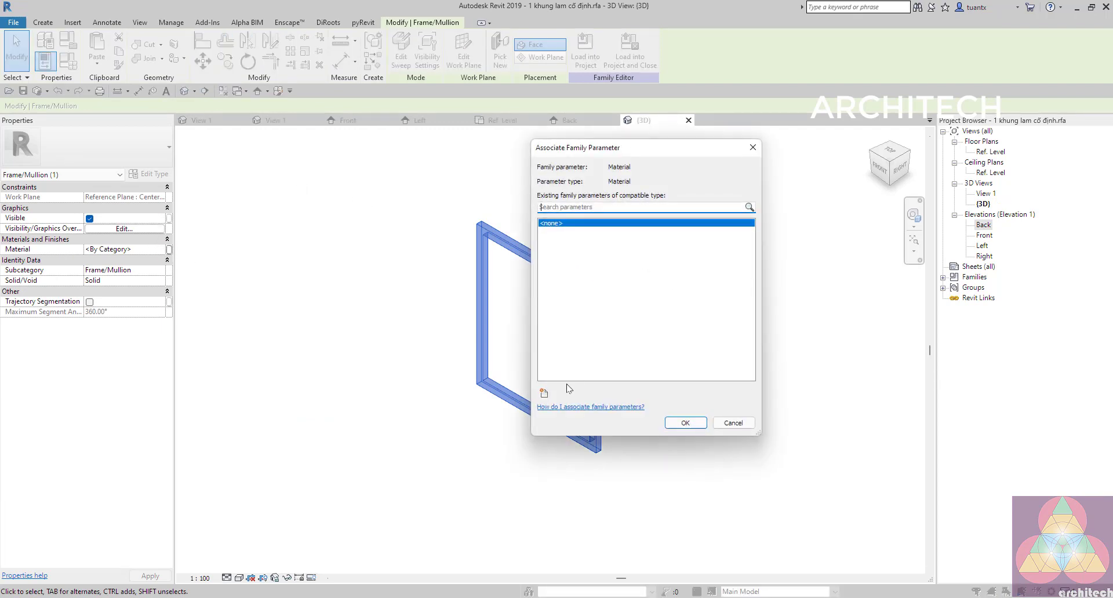
click(544, 392)
text(VL-khung)
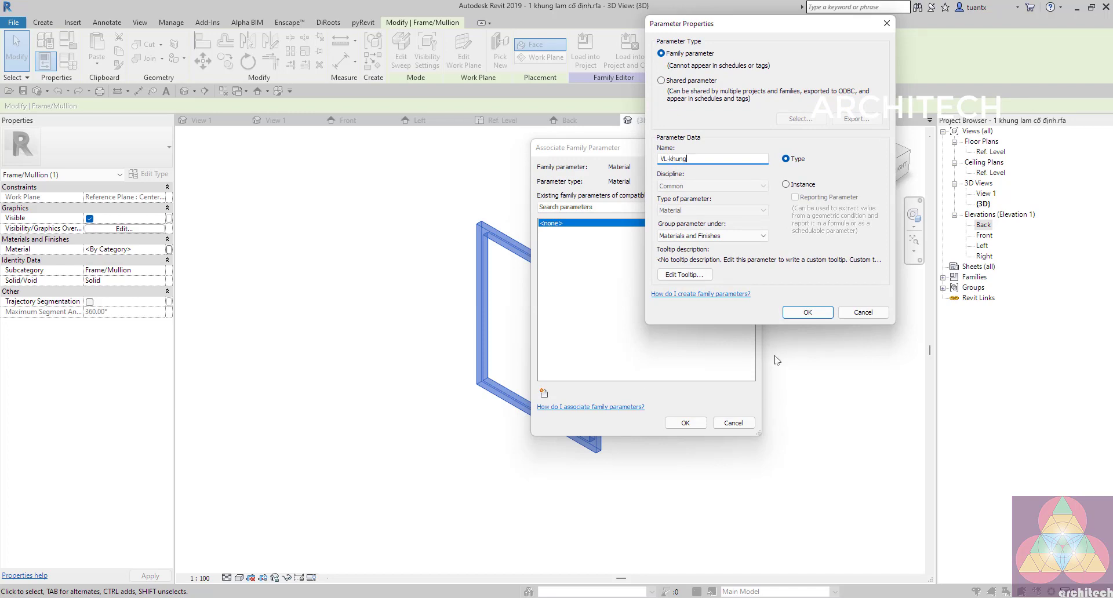
click(804, 312)
click(685, 423)
click(412, 427)
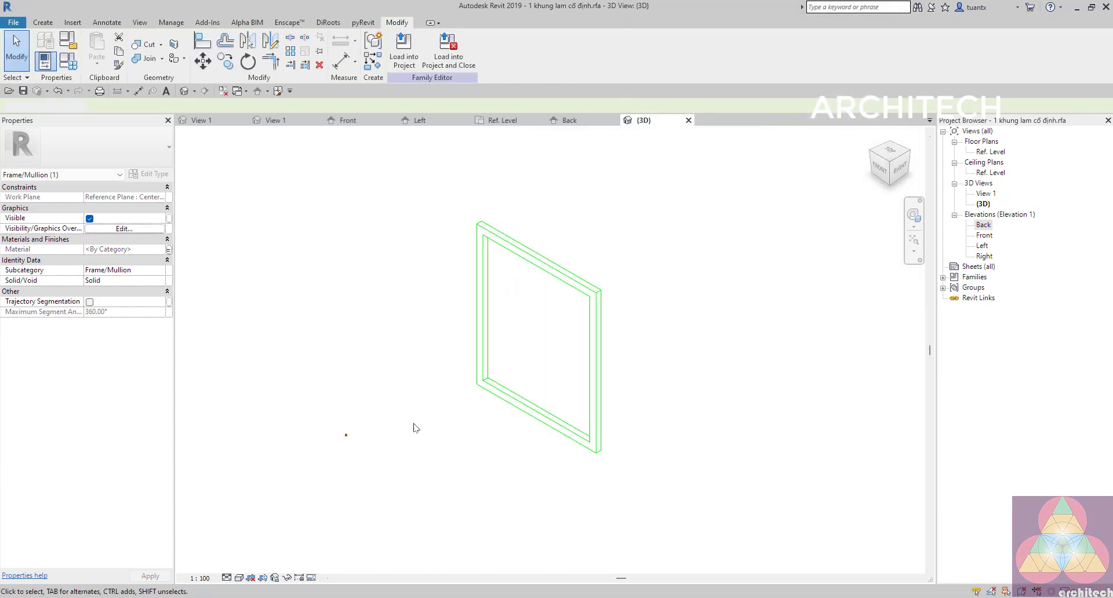
Change chiều cao khung and set chiều rộng khung to 1000, chiều dày khung md to 50 and chiều dày khung to 100
click(68, 60)
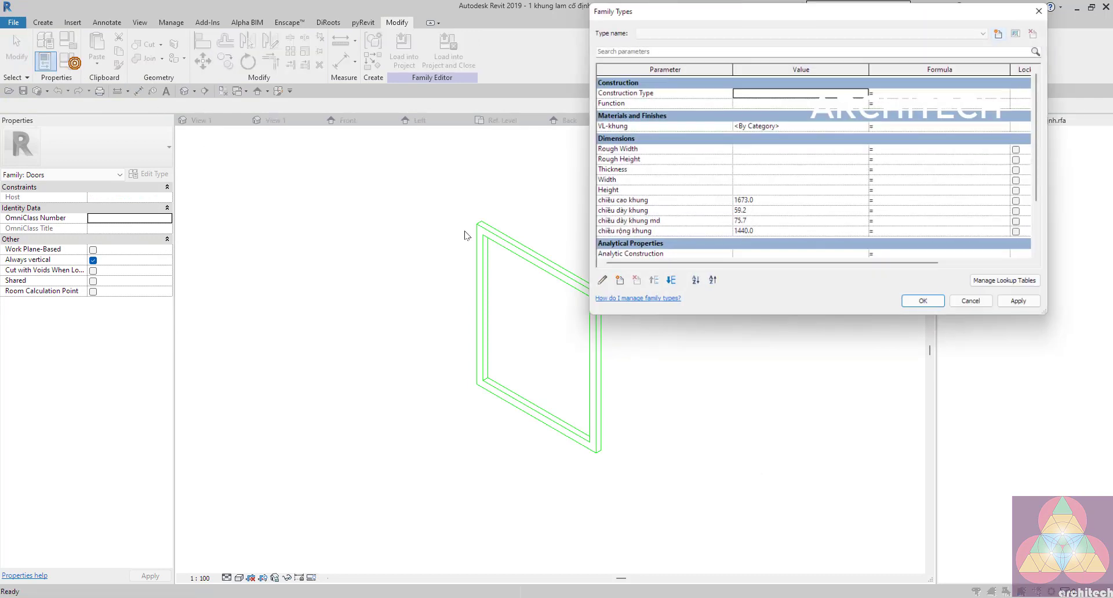
click(780, 203)
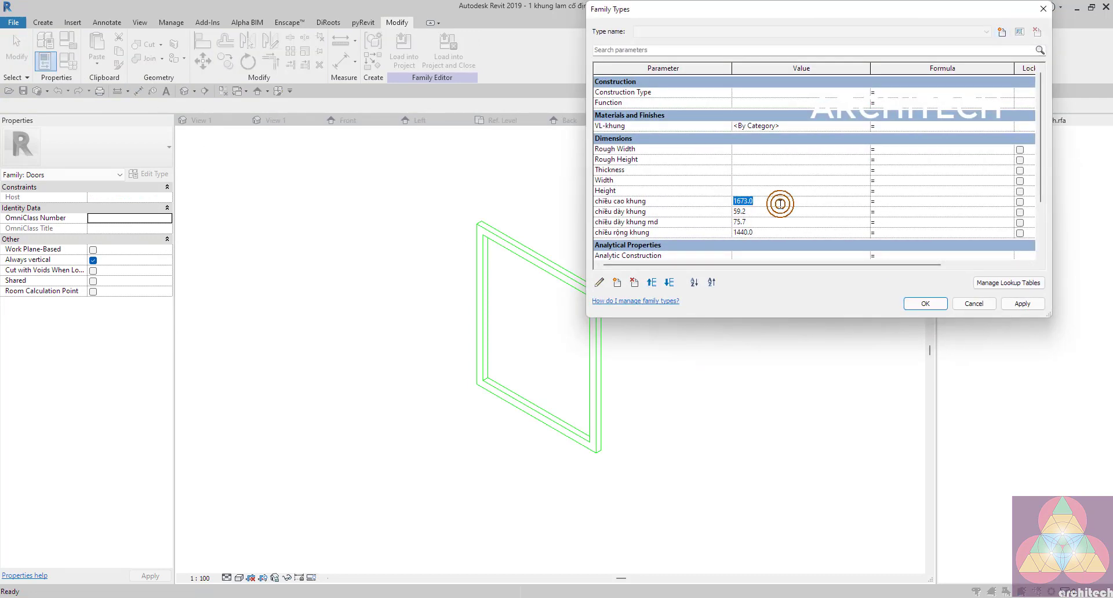
text(18)
click(773, 231)
text(100)
click(768, 226)
click(760, 213)
click(926, 304)
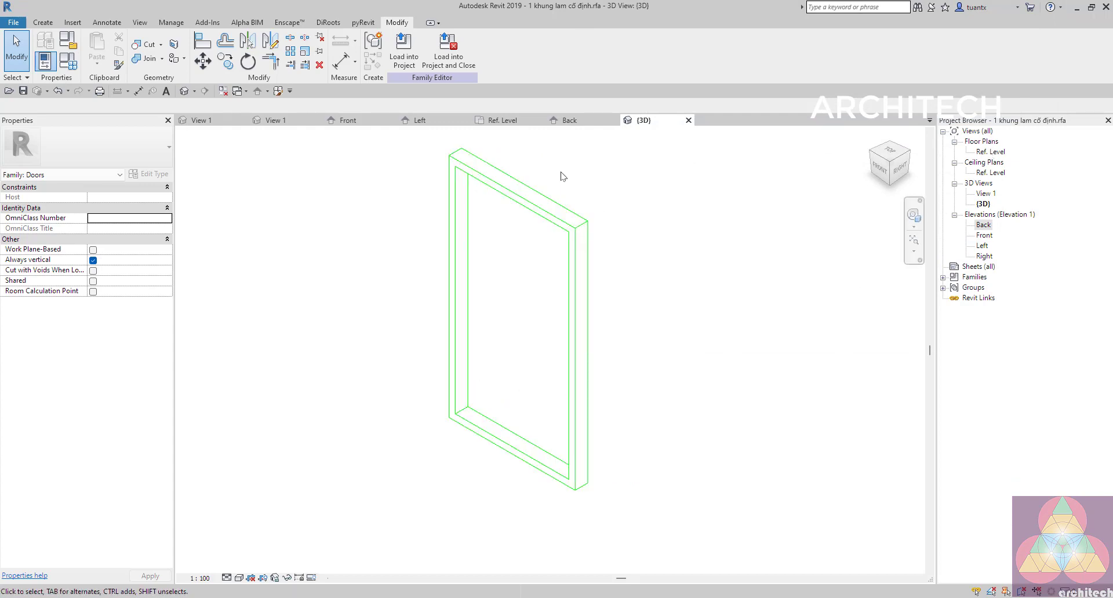
Load the 1 thanh lam quay family into the frame family and close it, saving its changes
click(278, 123)
click(207, 122)
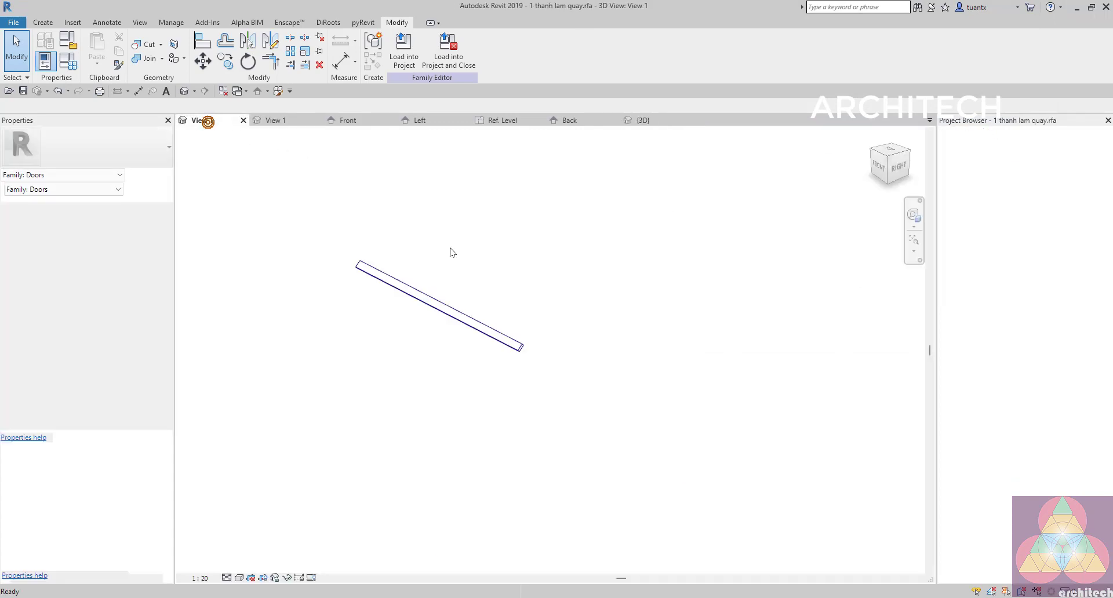
click(448, 51)
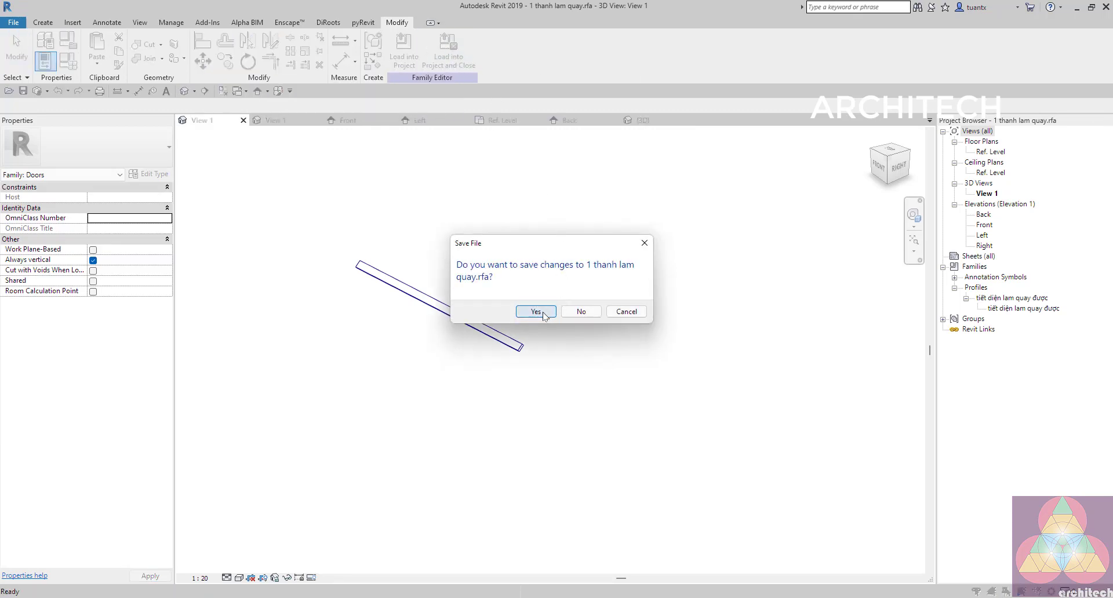
click(543, 312)
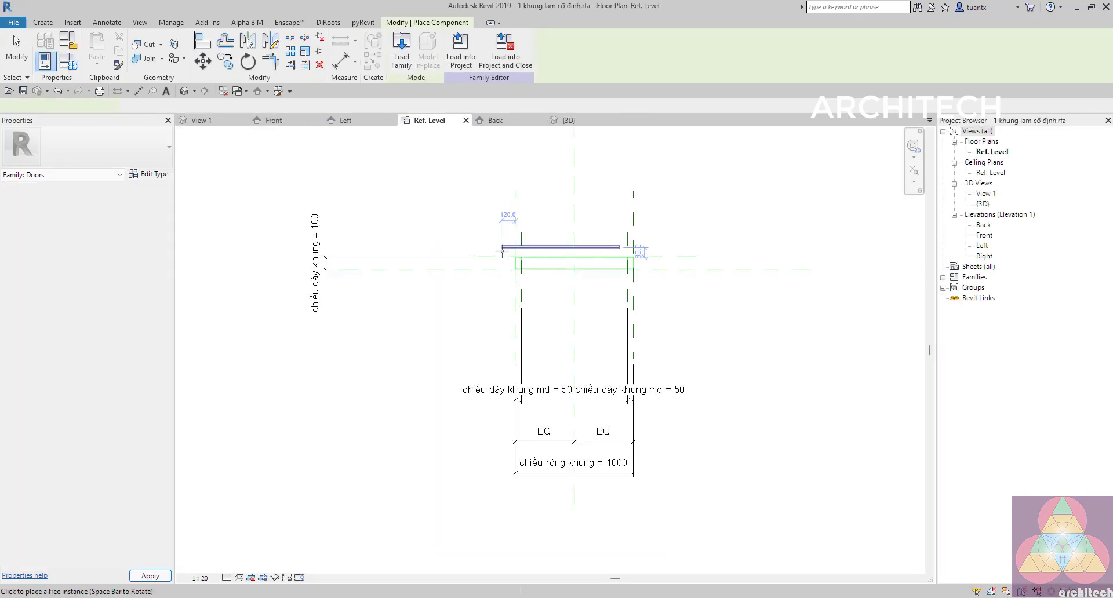
Place one 1 thanh lam quay louver on the Ref. Level plan above the frame, starting at the inner left reference plane
scroll(520, 255, up, 6)
scroll(558, 274, down, 2)
middle_drag(557, 273, 514, 273)
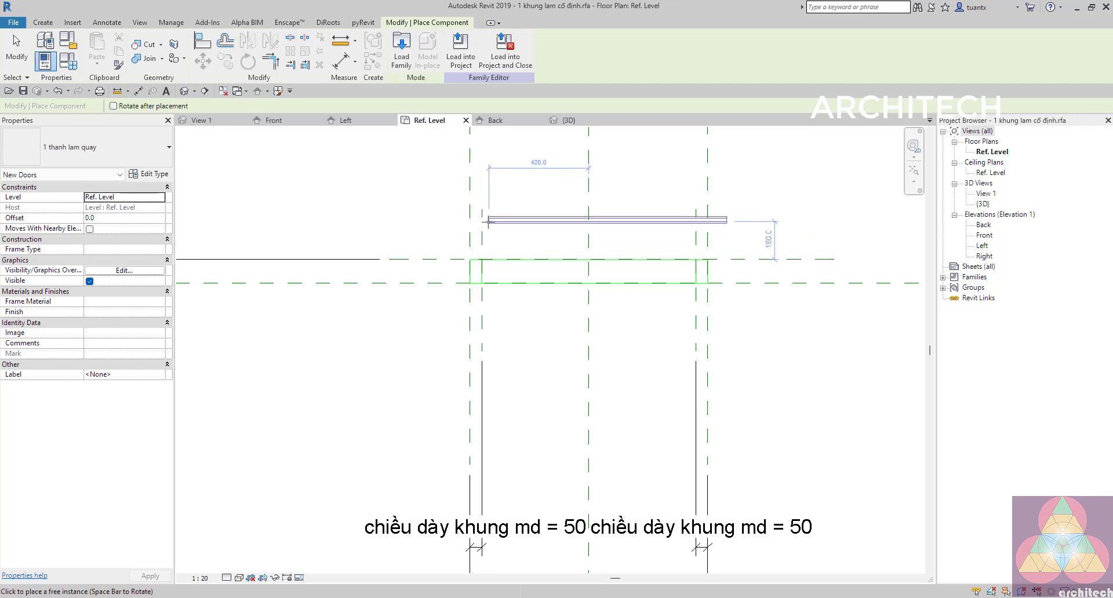
click(484, 221)
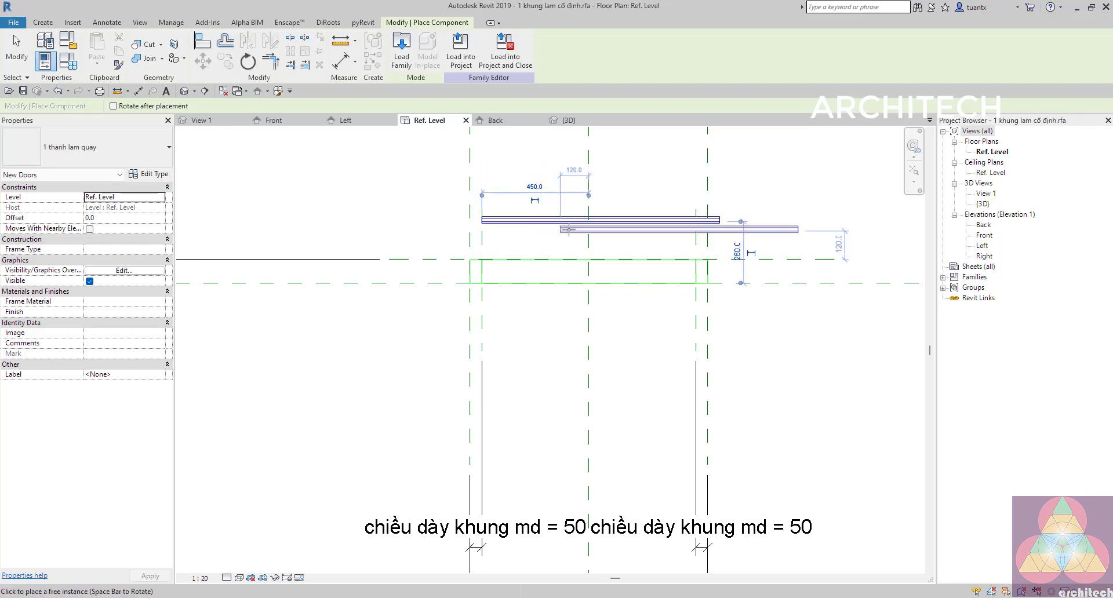
key(Escape)
key(Escape)
Align the louver's left end to the frame's inner left reference plane and lock the alignment
key(a)
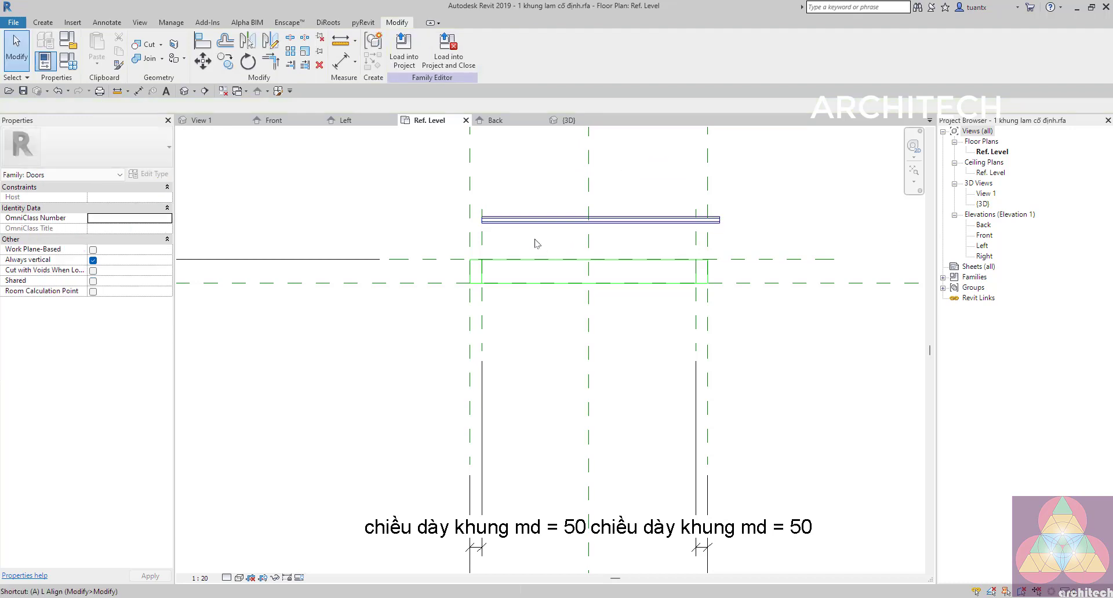
key(l)
click(483, 244)
scroll(484, 229, up, 2)
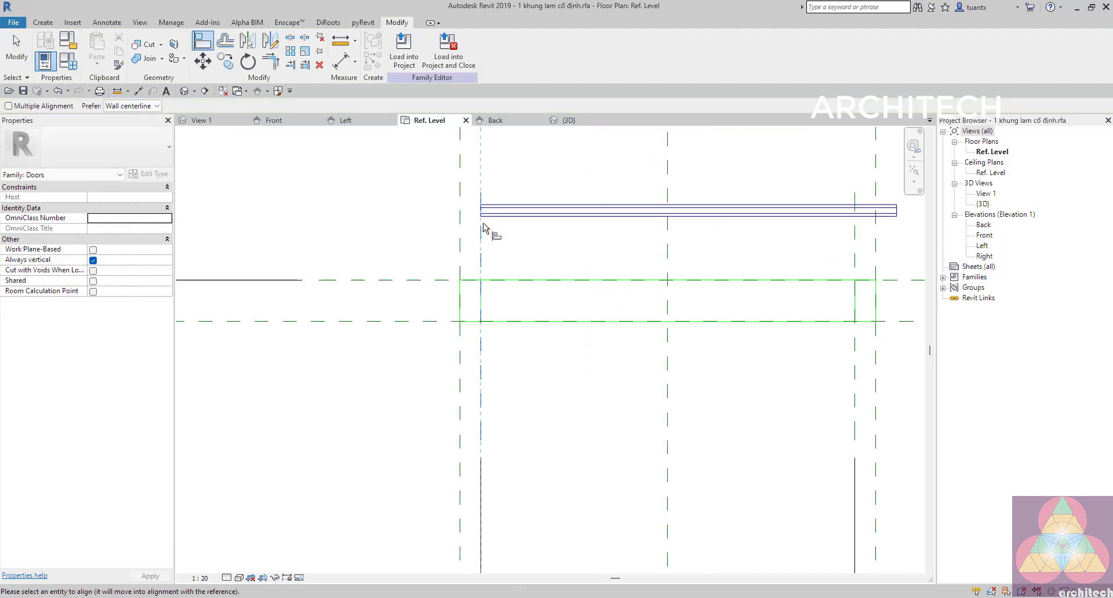
click(501, 338)
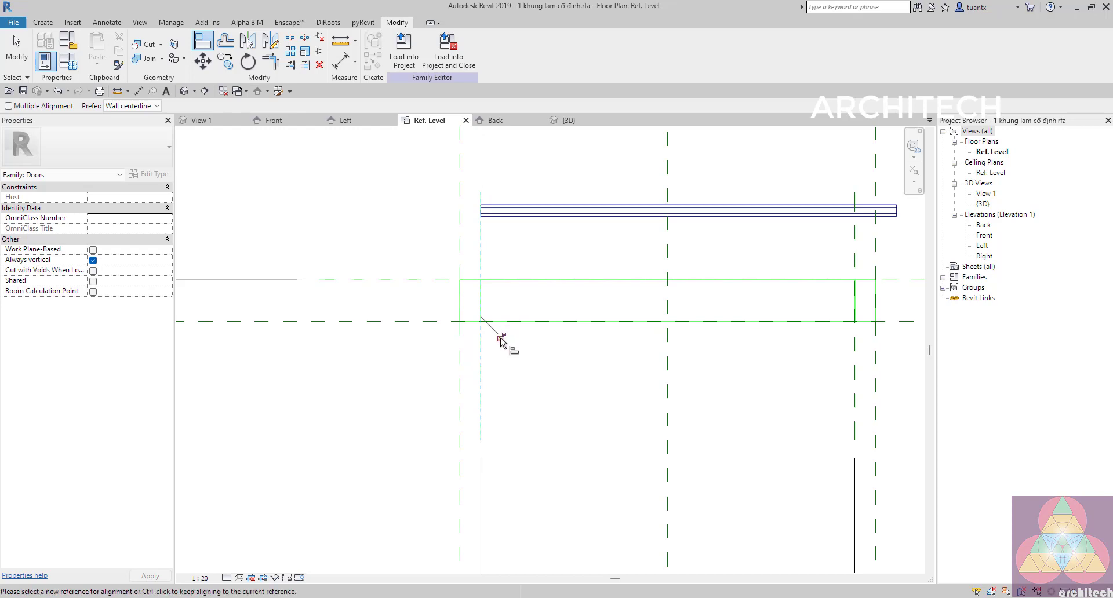
Align the louver's back edge to the frame's back reference plane in plan and lock the alignment
scroll(514, 267, down, 2)
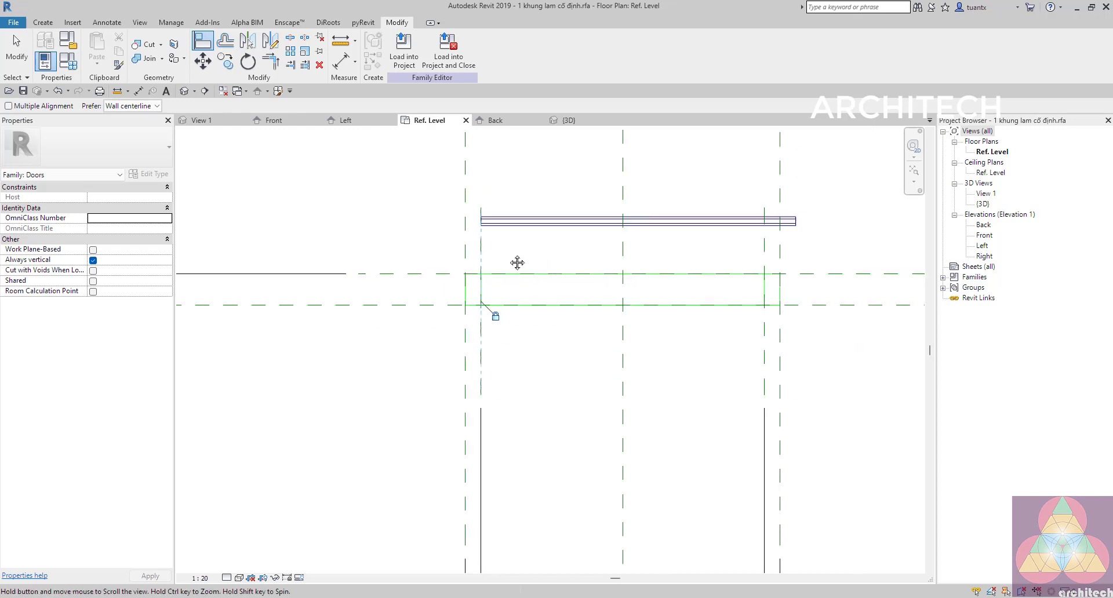
click(777, 280)
scroll(775, 221, up, 2)
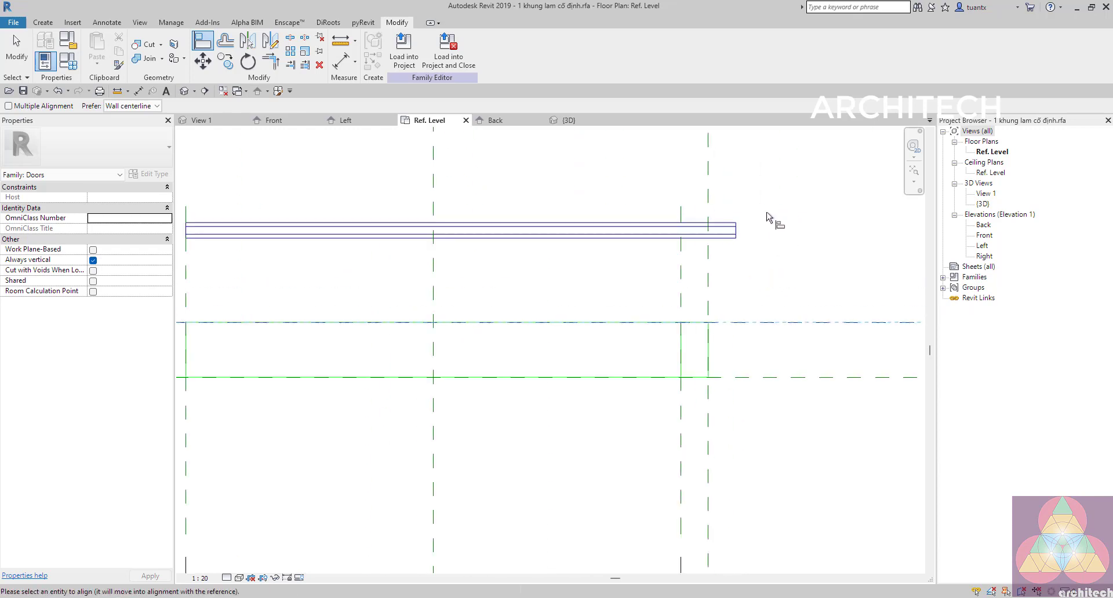
click(728, 226)
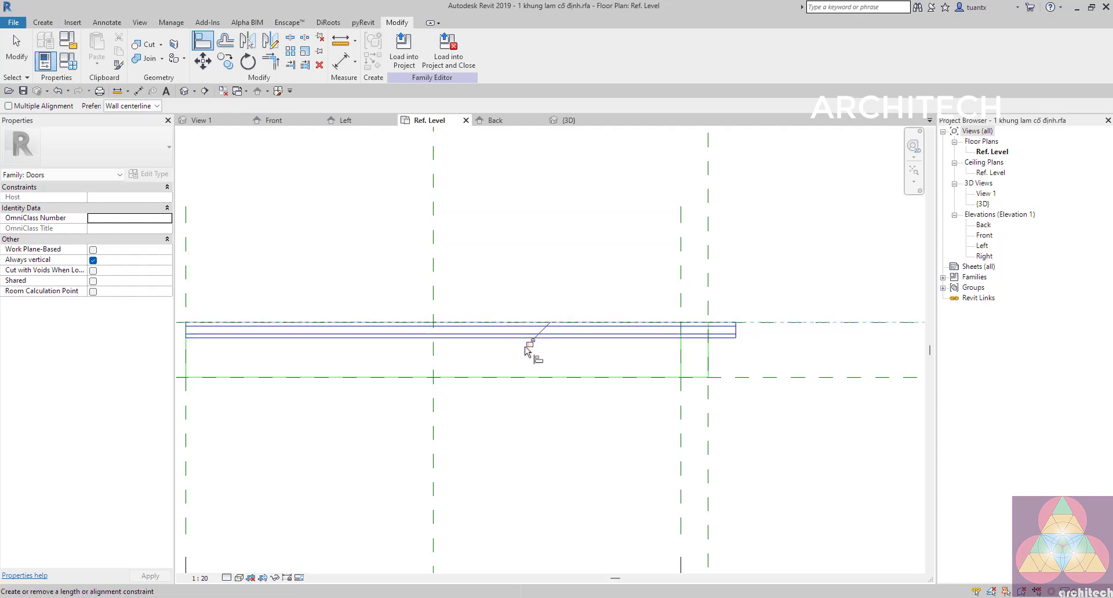
scroll(580, 307, down, 2)
key(Escape)
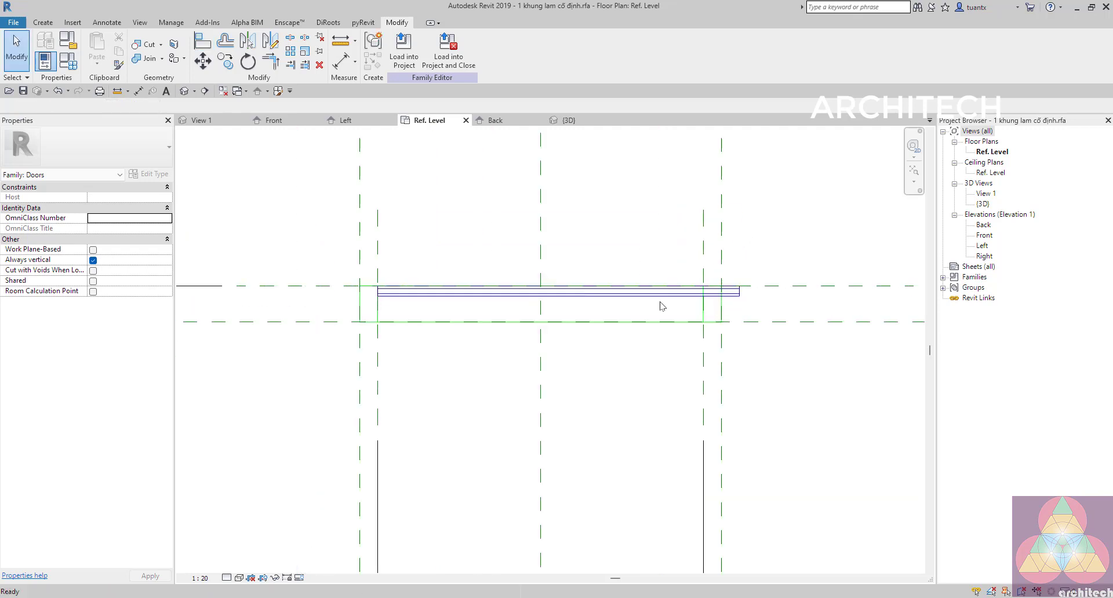
Associate the louver type's material, length, thickness, width and rotation parameters with matching frame family parameters such as VL-thanh lam and chiều dài lam
click(657, 297)
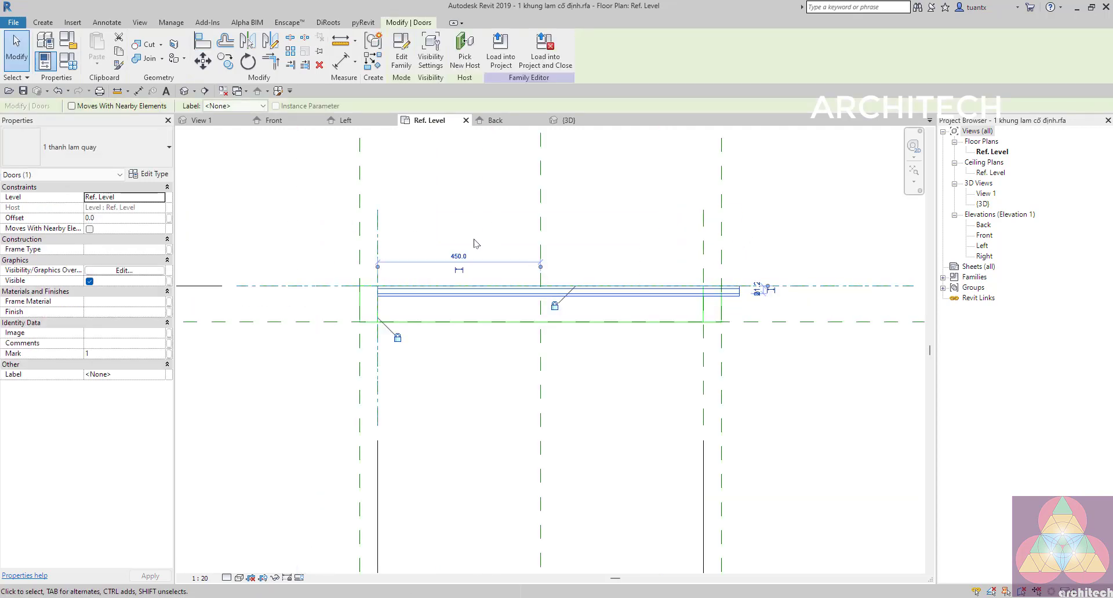
click(148, 174)
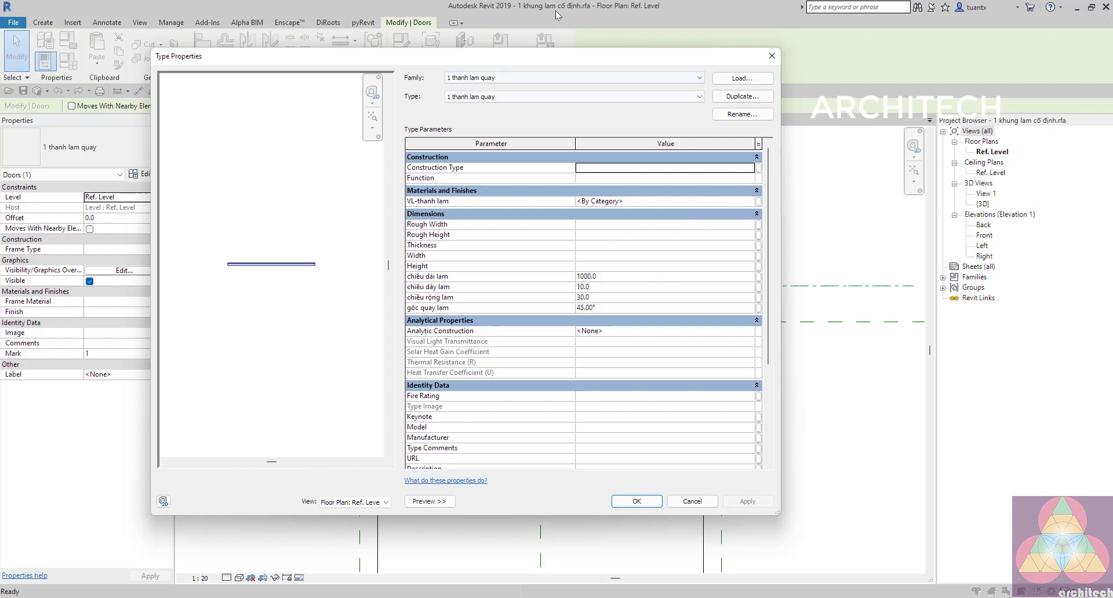
click(759, 201)
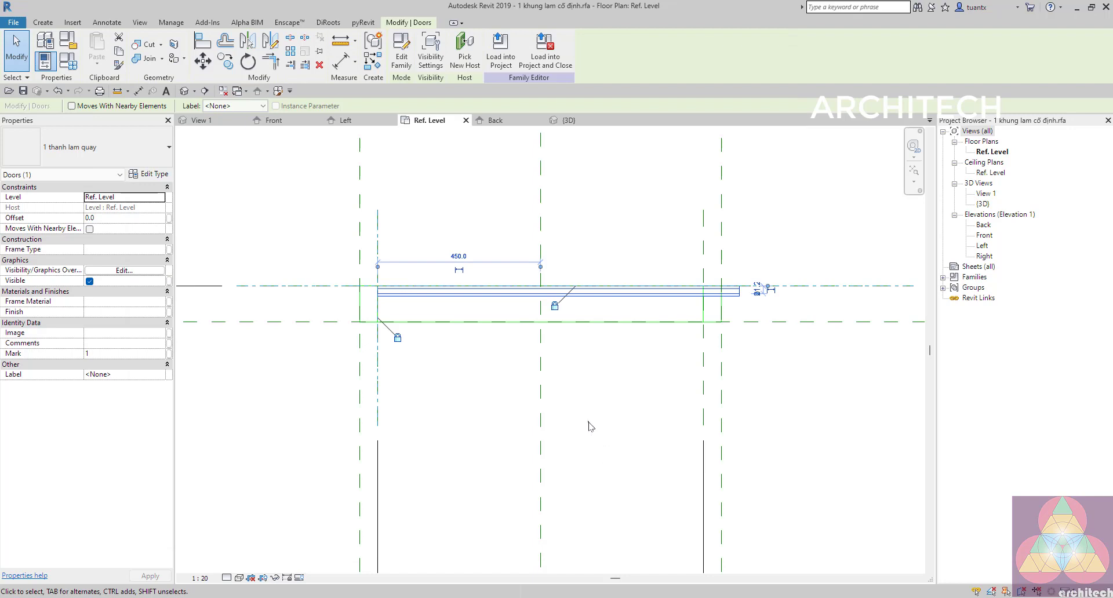
click(589, 425)
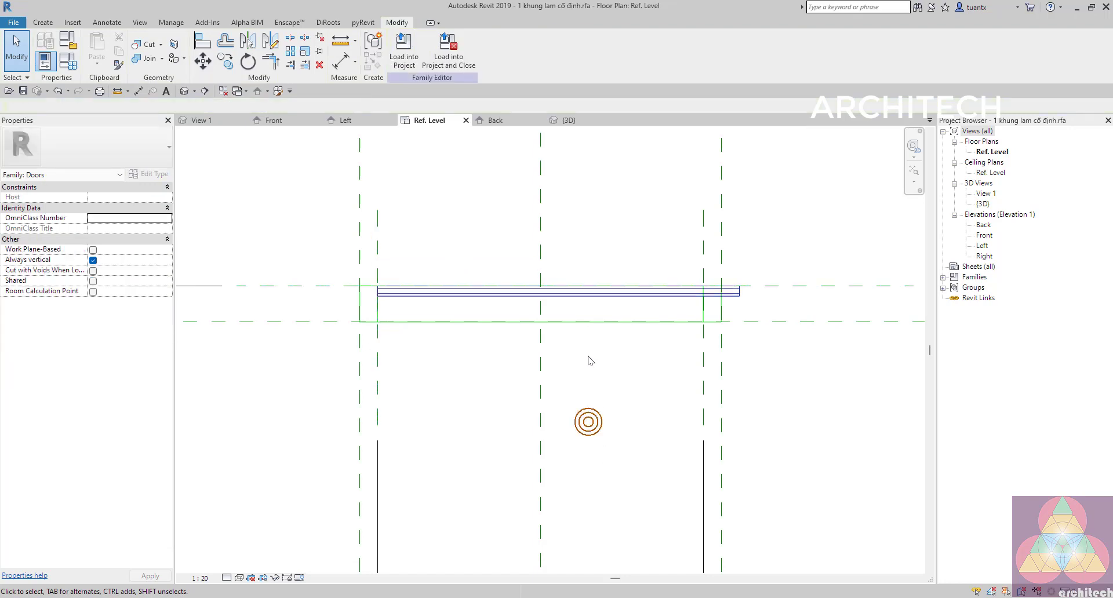
Set the chiều dài lam formula to chiều rộng khung - (2 * chiều dày khung md) and apply it to the family
click(68, 60)
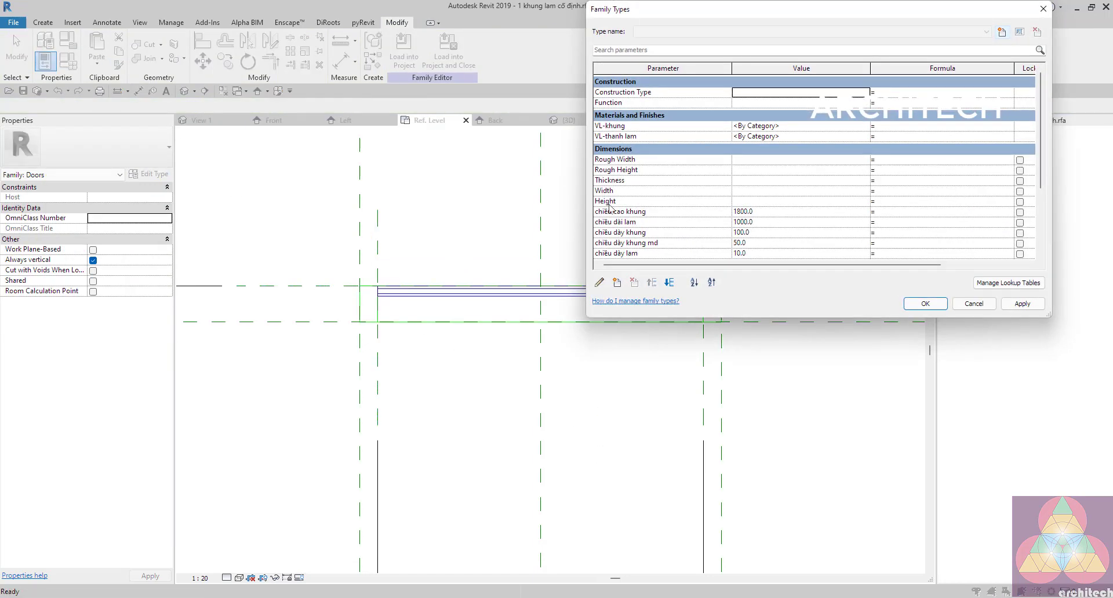
scroll(777, 224, down, 2)
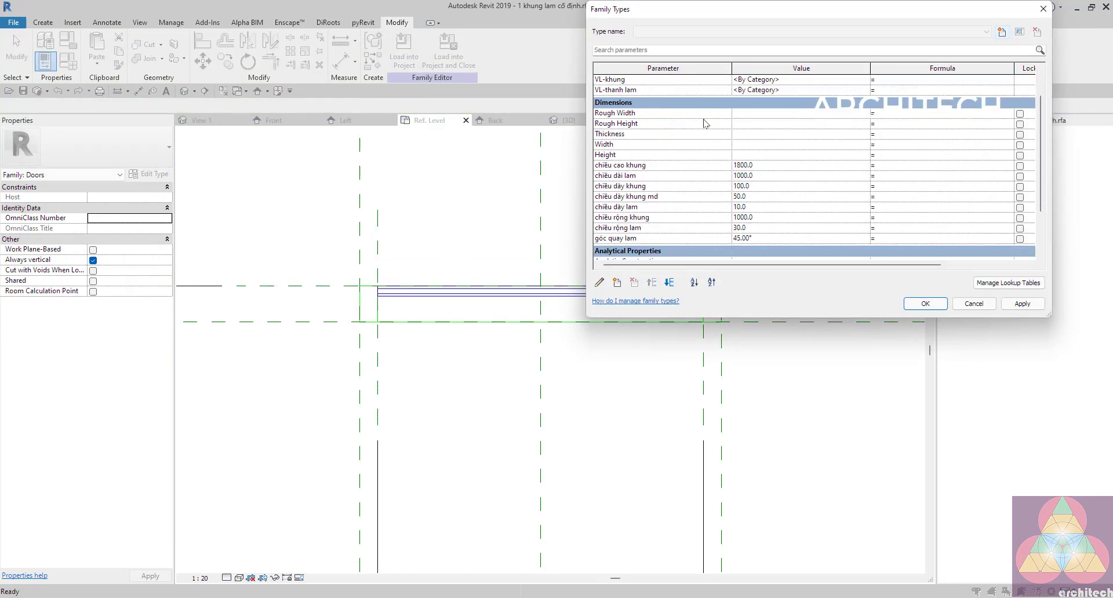
drag(770, 11, 436, 282)
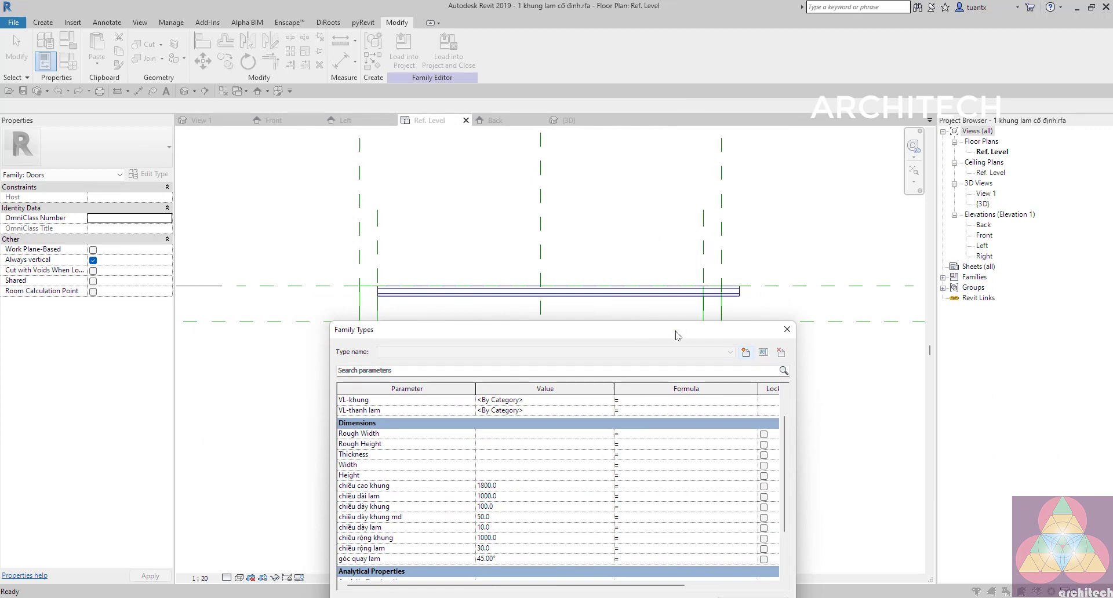
drag(676, 335, 676, 331)
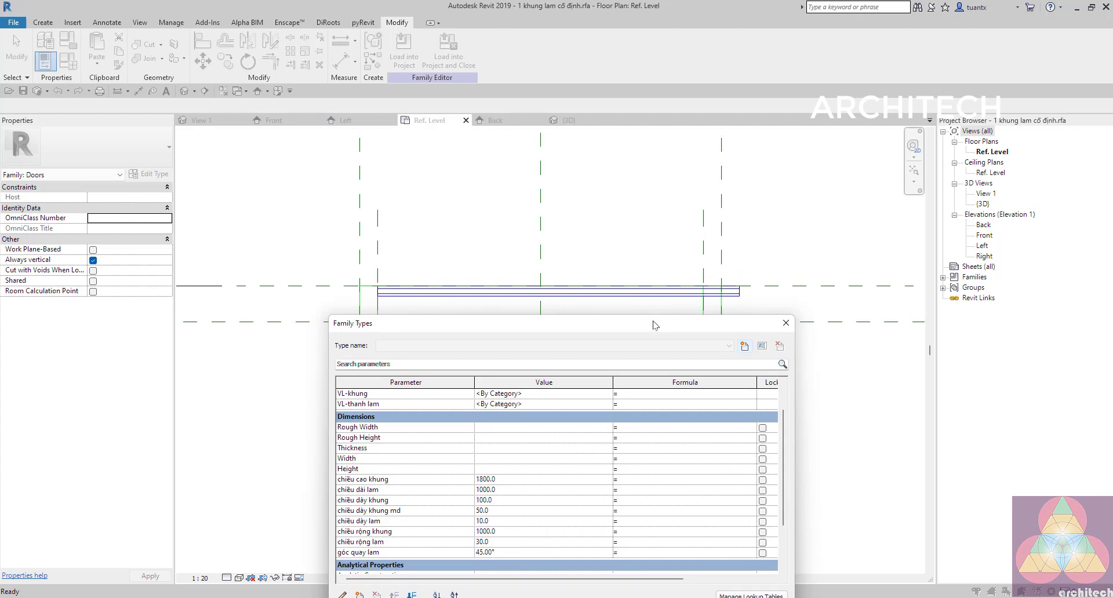
drag(655, 325, 663, 166)
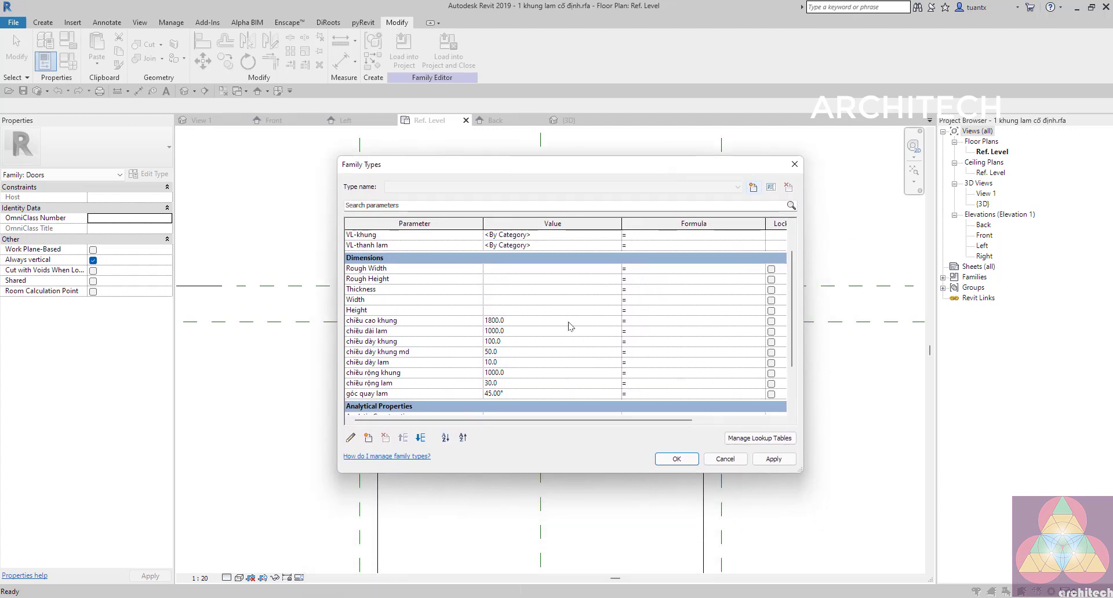
scroll(570, 326, down, 1)
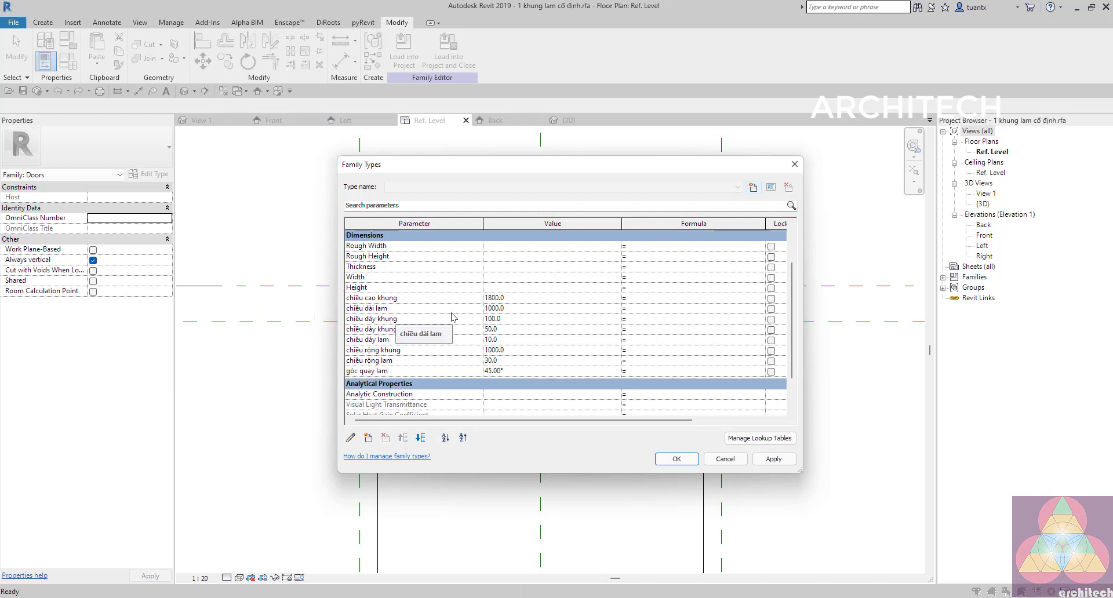
click(646, 355)
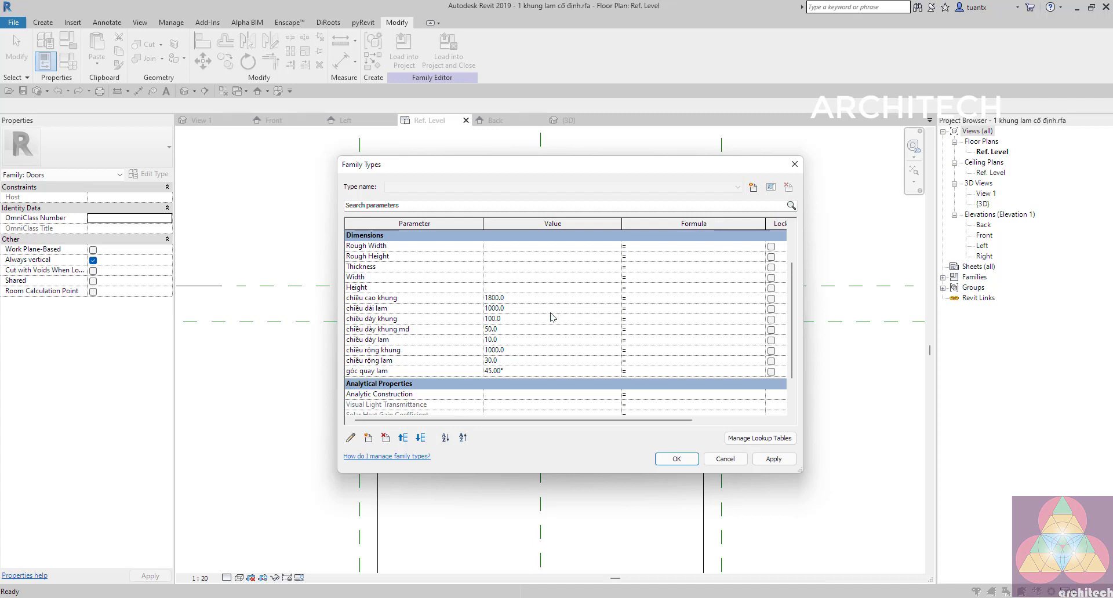
click(645, 307)
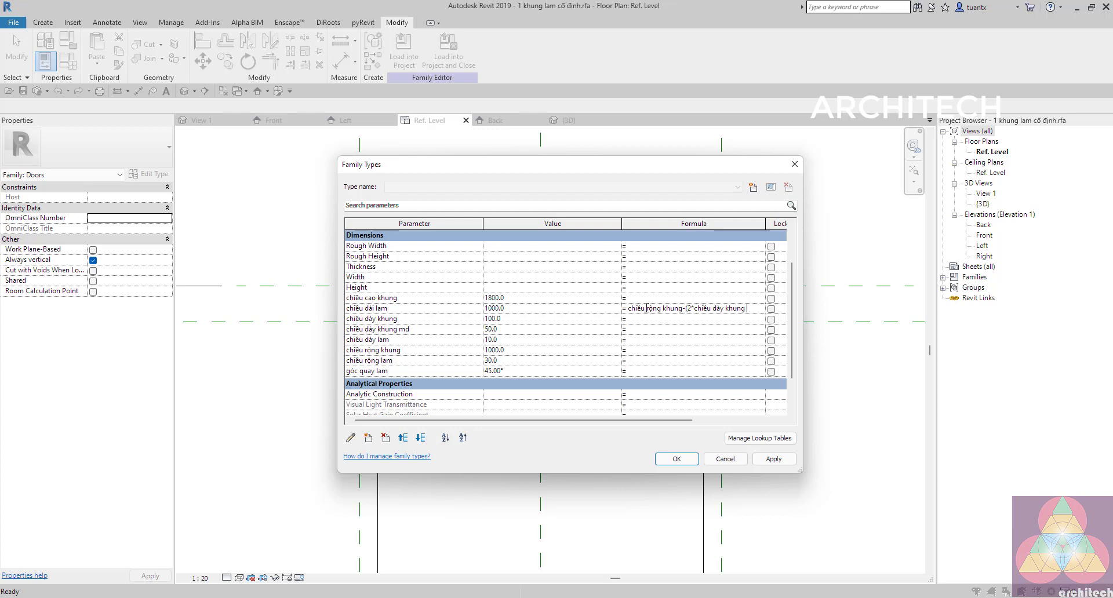
key(Tab)
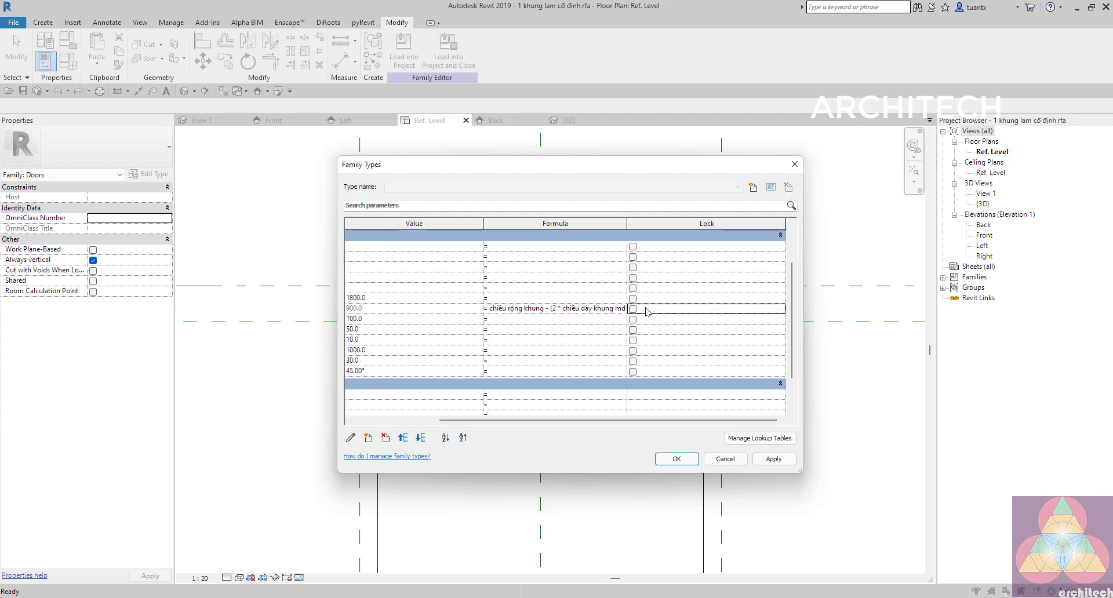
drag(632, 420, 546, 419)
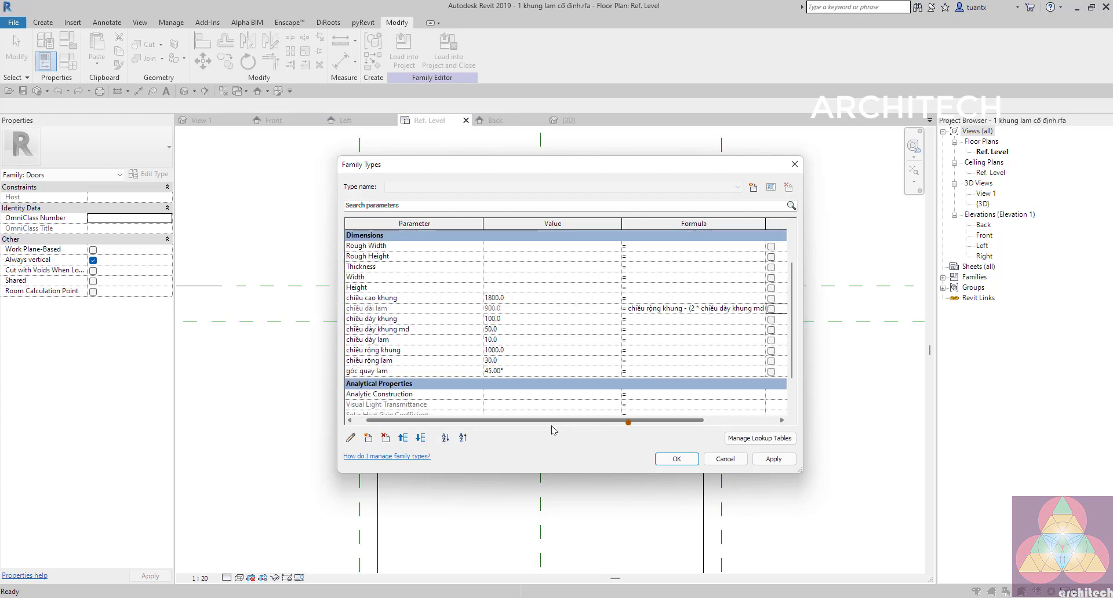
click(774, 460)
click(679, 466)
scroll(378, 305, up, 2)
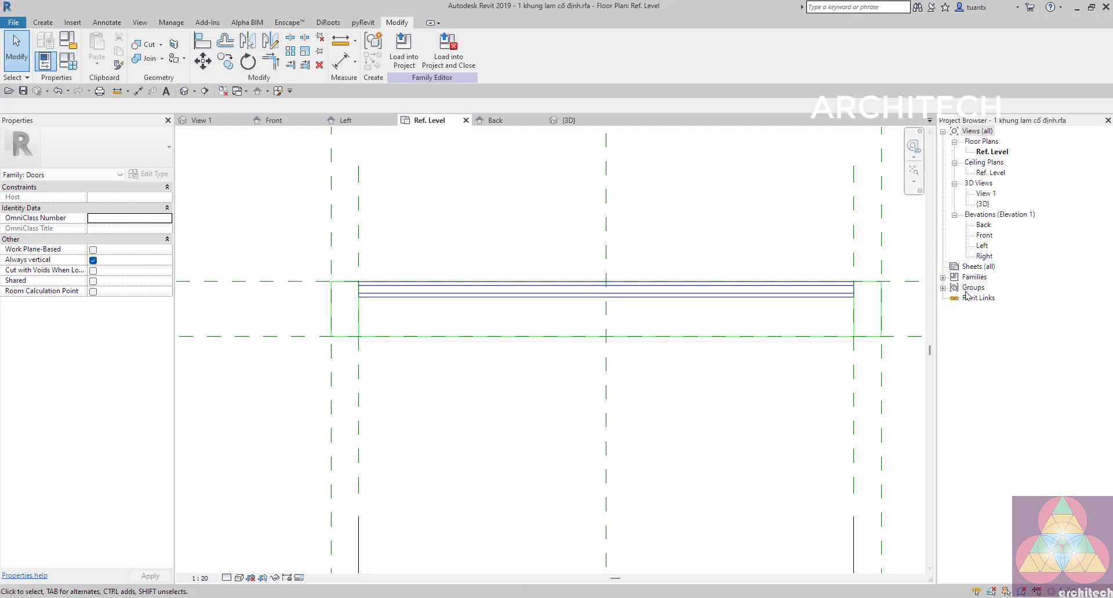
In the Front elevation, align the louver's bottom edge to the reference plane atop the bottom frame member and lock it
double_click(986, 236)
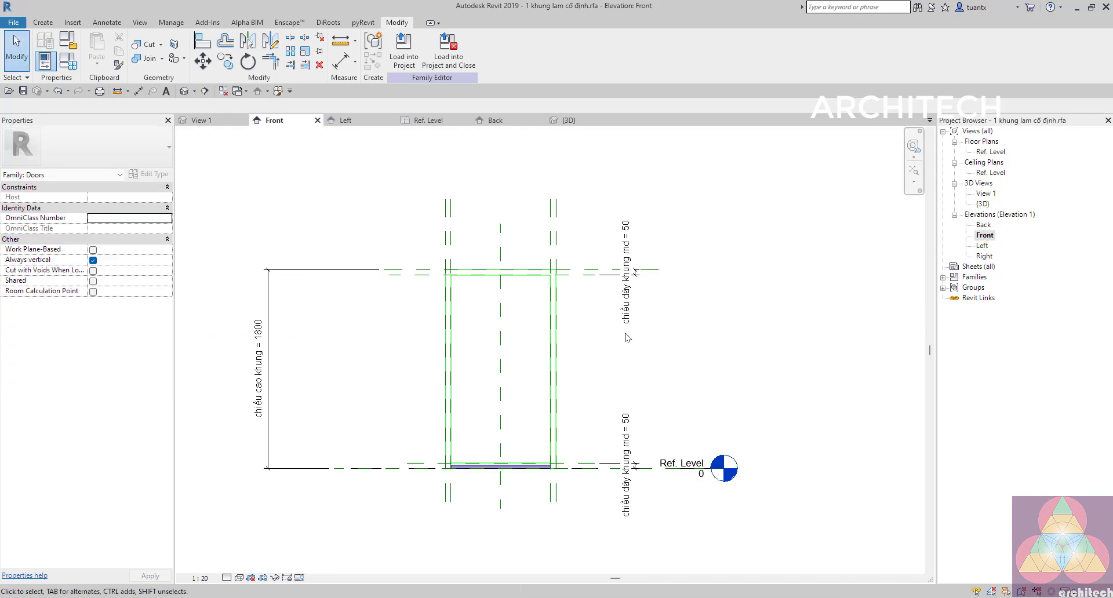
scroll(463, 481, up, 3)
scroll(413, 446, up, 1)
middle_drag(407, 438, 390, 394)
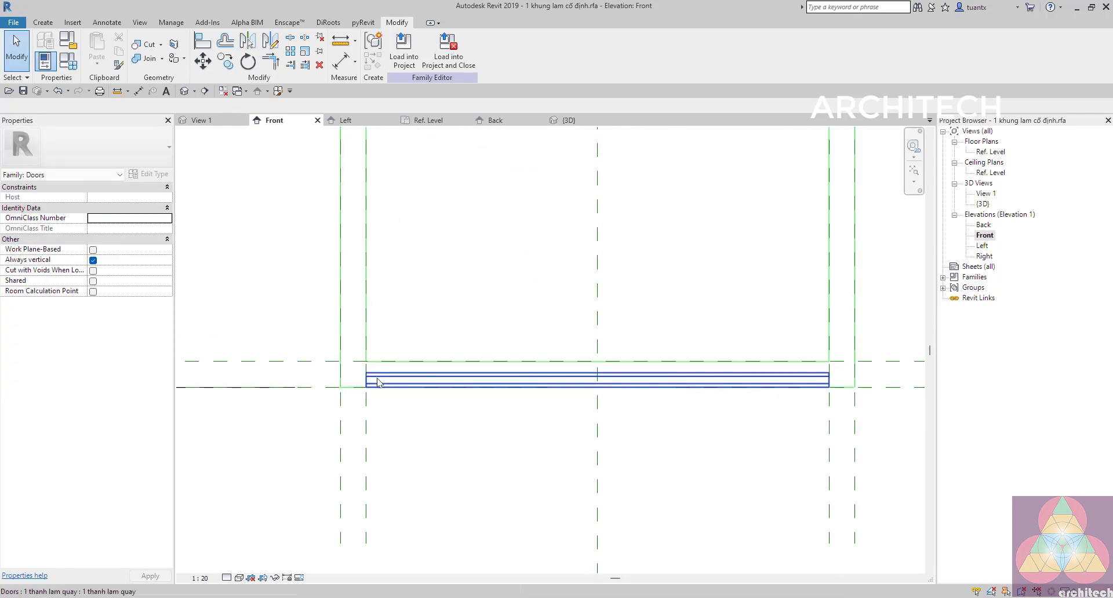
key(a)
key(l)
click(311, 363)
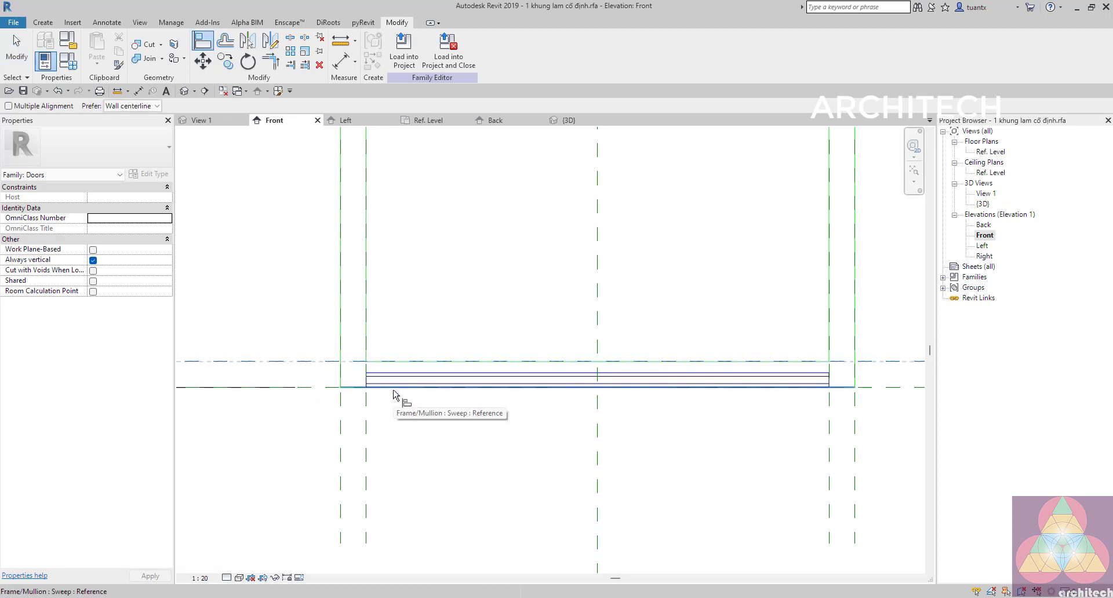
scroll(392, 394, up, 2)
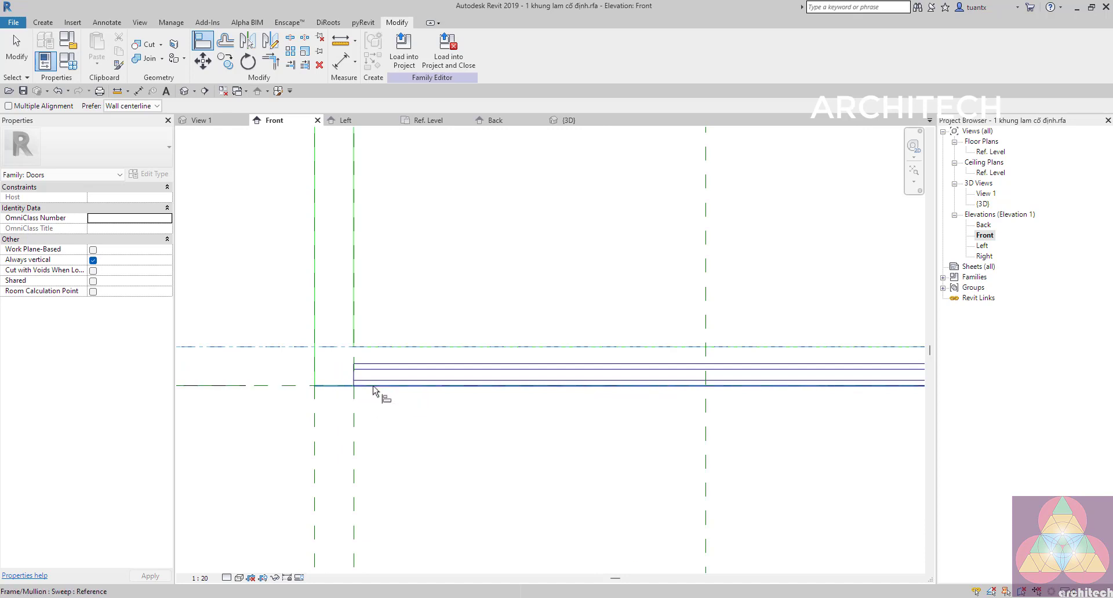
key(Tab)
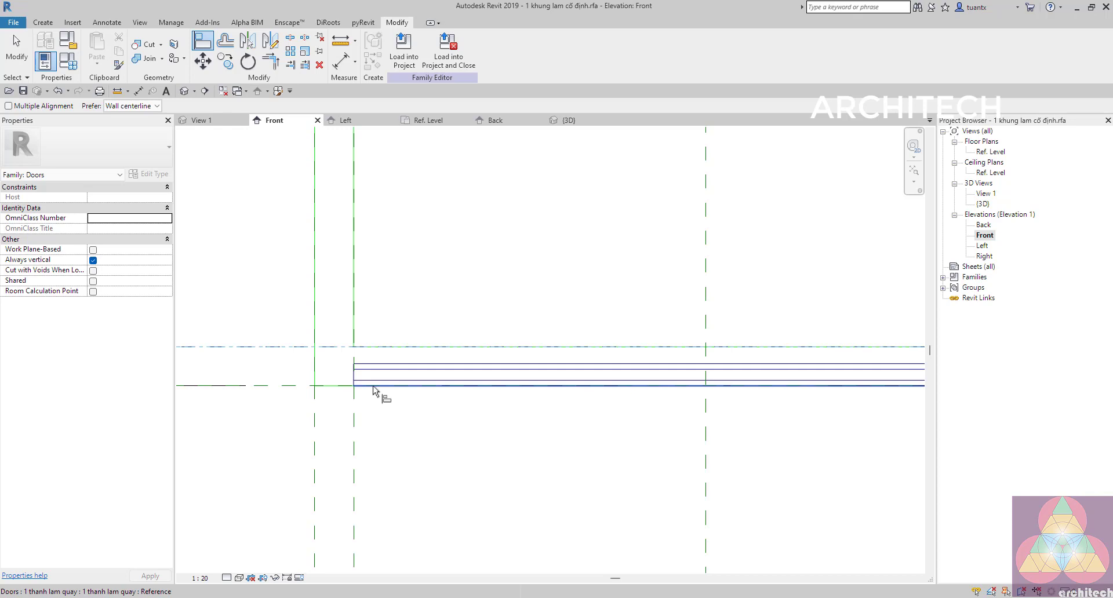
click(373, 387)
click(569, 327)
scroll(518, 387, down, 2)
middle_drag(518, 388, 457, 376)
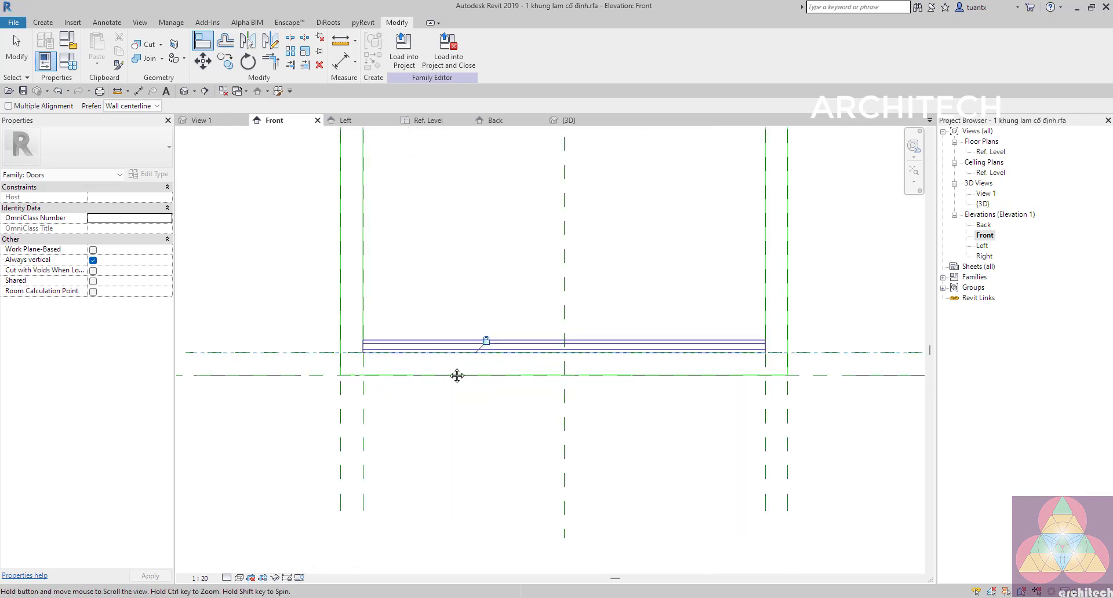
scroll(457, 371, down, 3)
Array the louver vertically upward as a grouped array of 5, placing the last one about 480 mm above the first
click(456, 366)
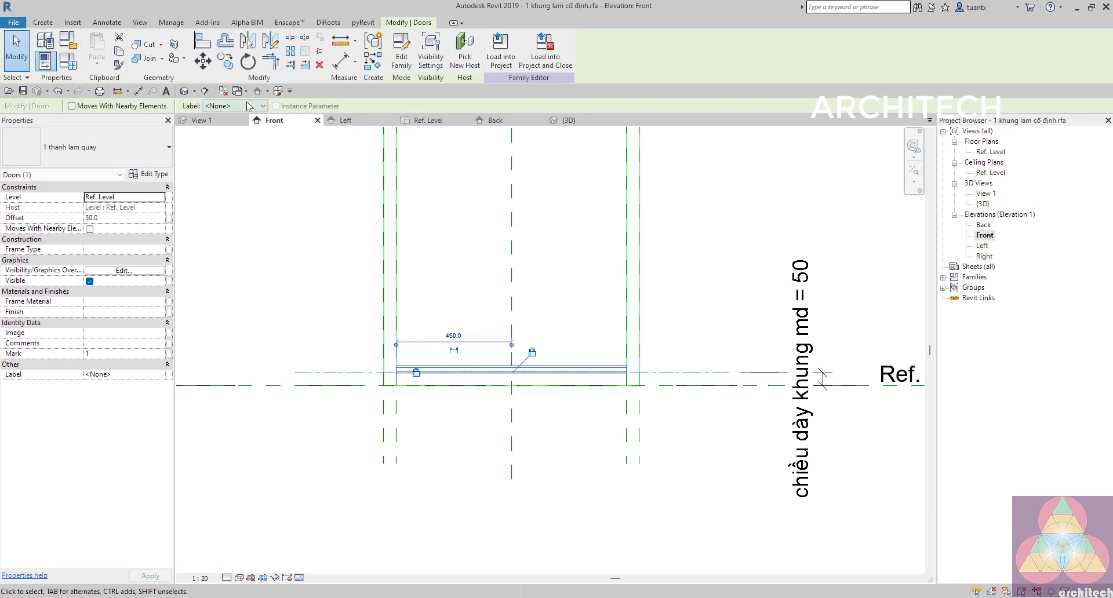
click(290, 53)
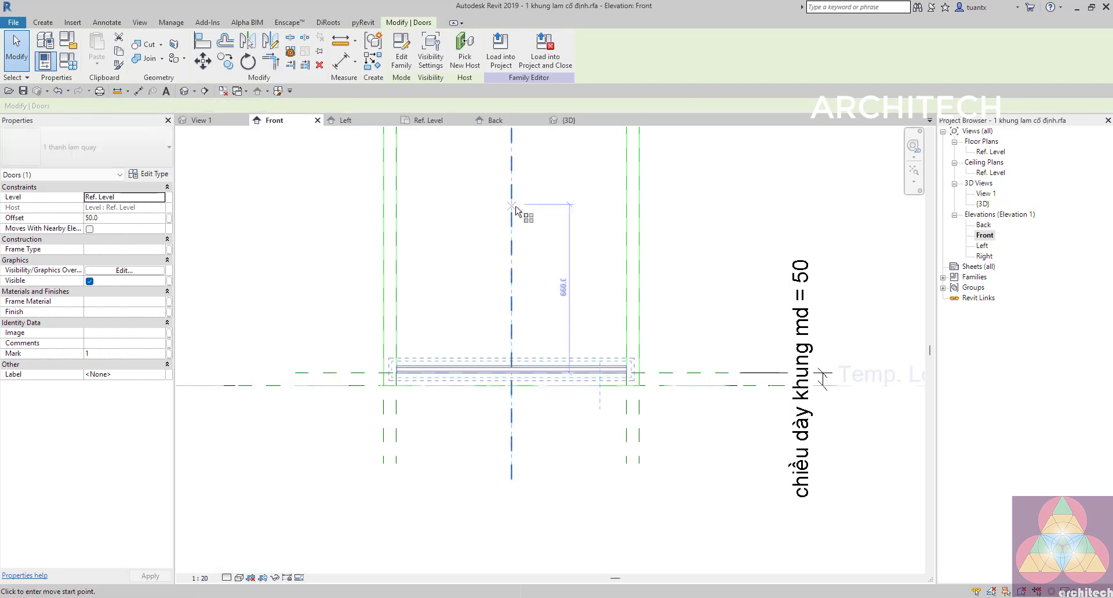
scroll(475, 349, up, 3)
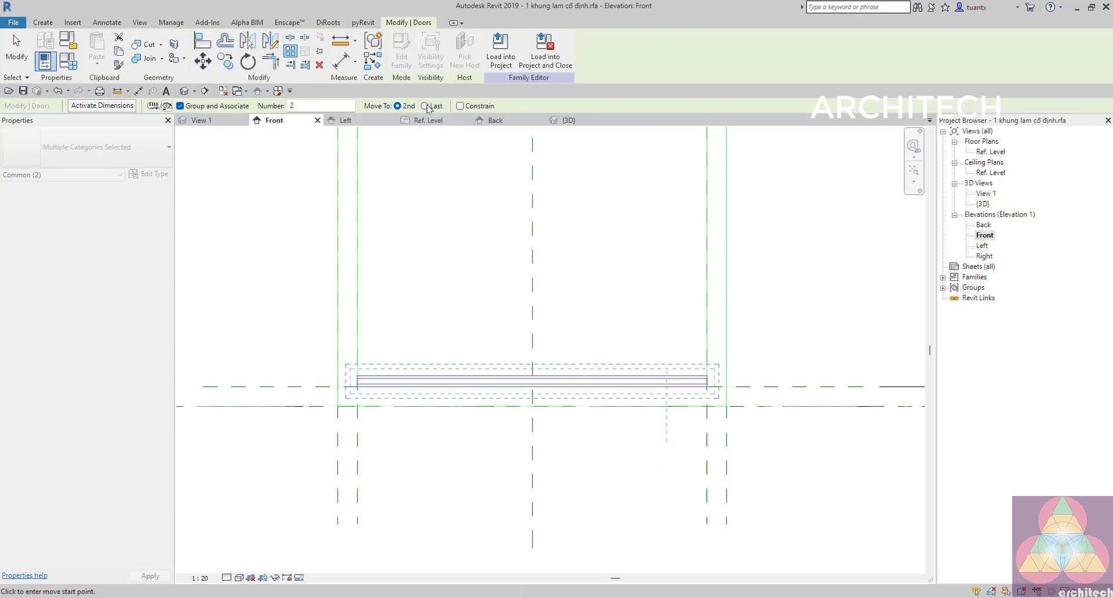
click(420, 377)
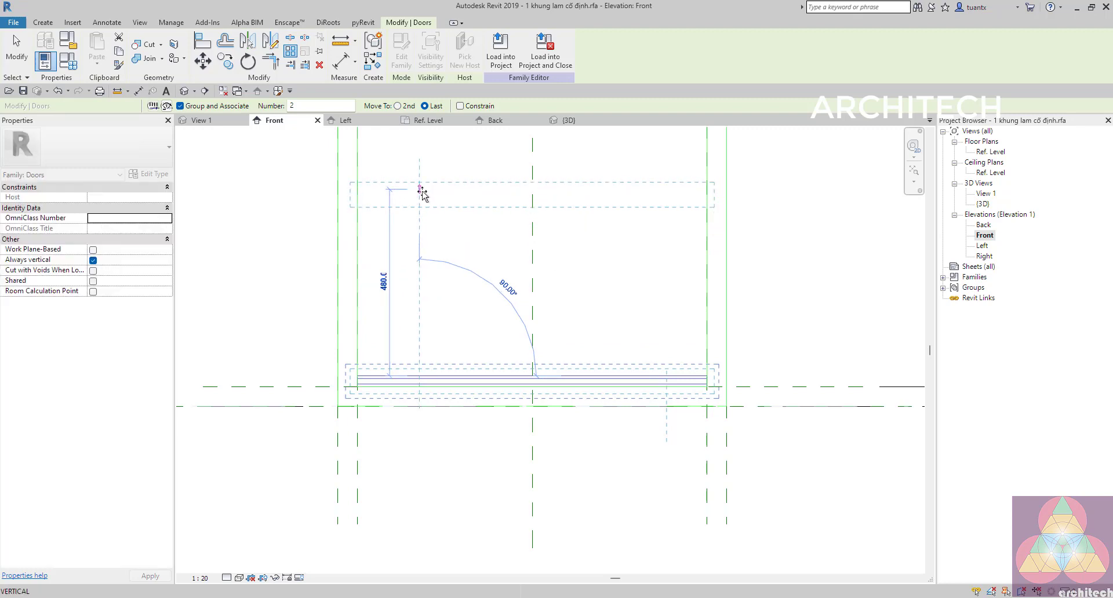
click(421, 189)
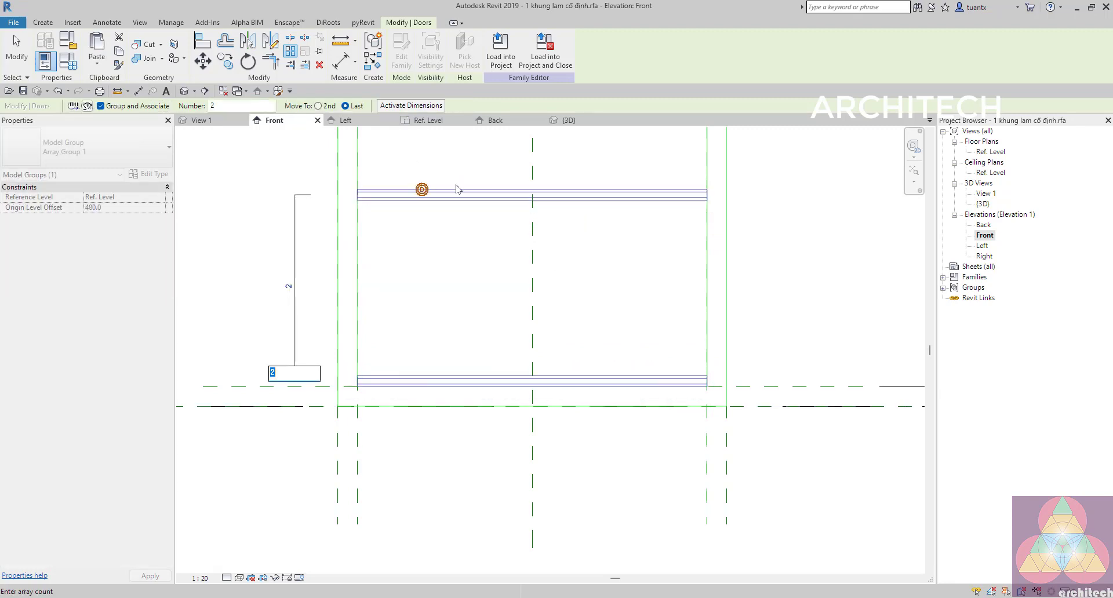
scroll(456, 193, down, 1)
text(5)
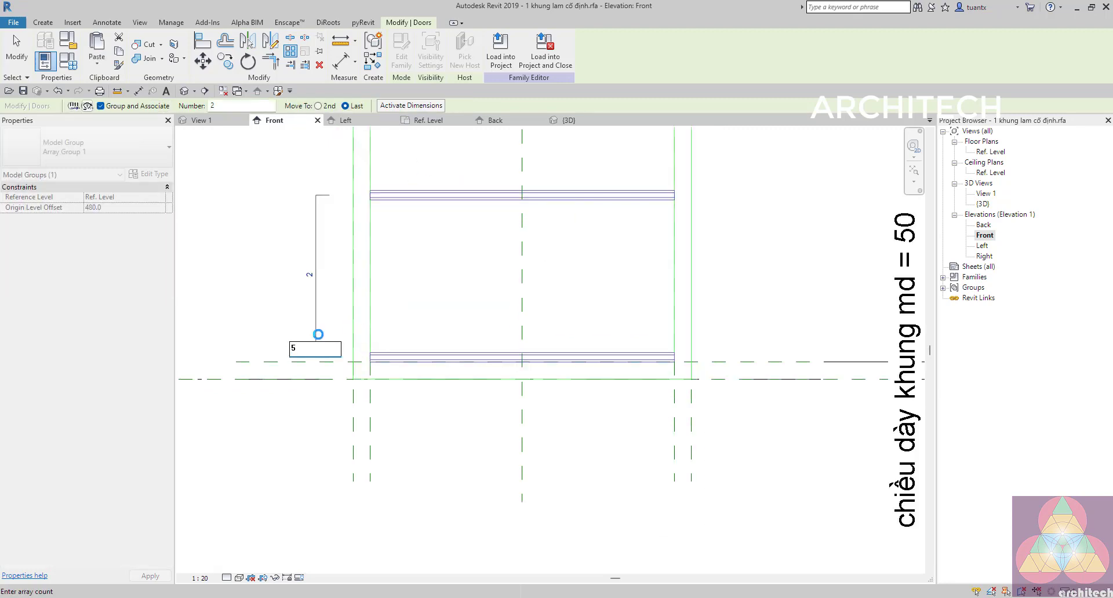
key(Return)
scroll(409, 297, down, 3)
middle_drag(409, 297, 396, 341)
click(666, 258)
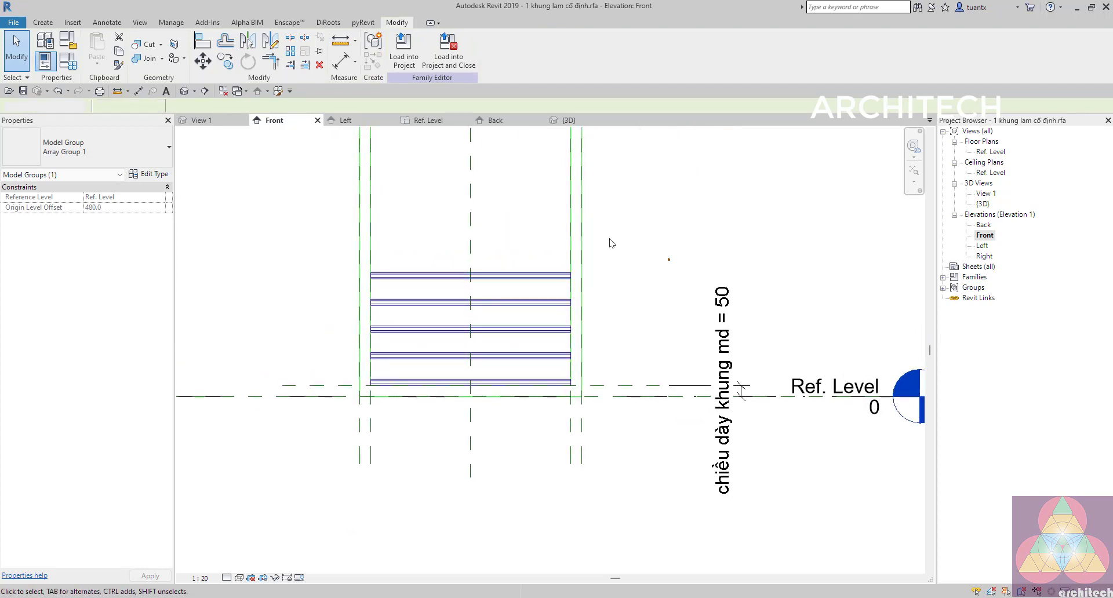
Align the array's topmost louver to the reference plane along the underside of the top frame member
scroll(431, 275, down, 1)
middle_drag(431, 275, 418, 368)
scroll(400, 360, down, 1)
key(a)
key(l)
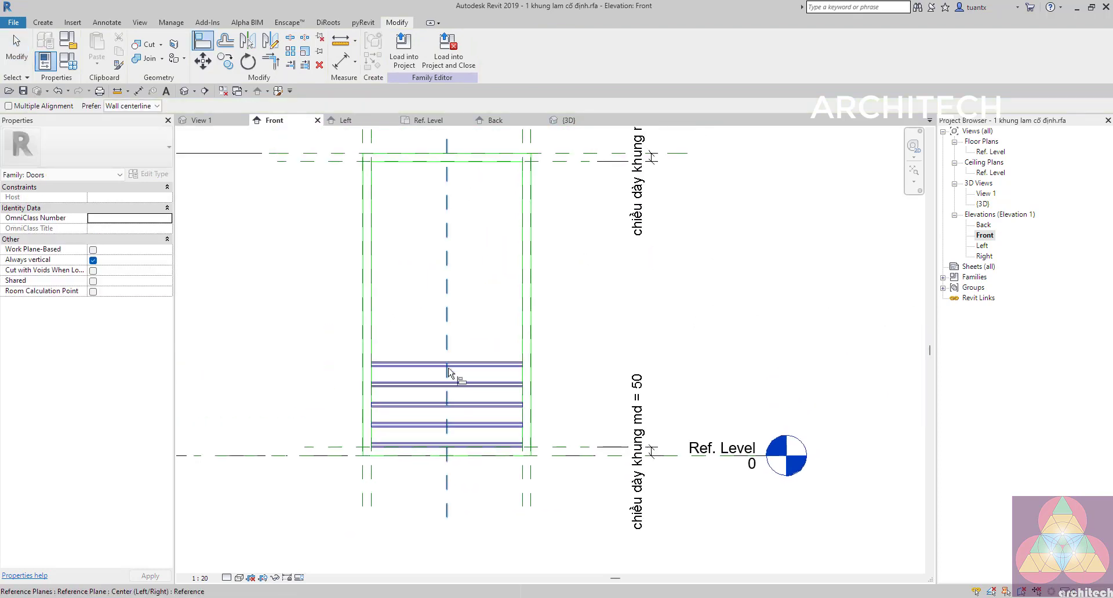
click(579, 165)
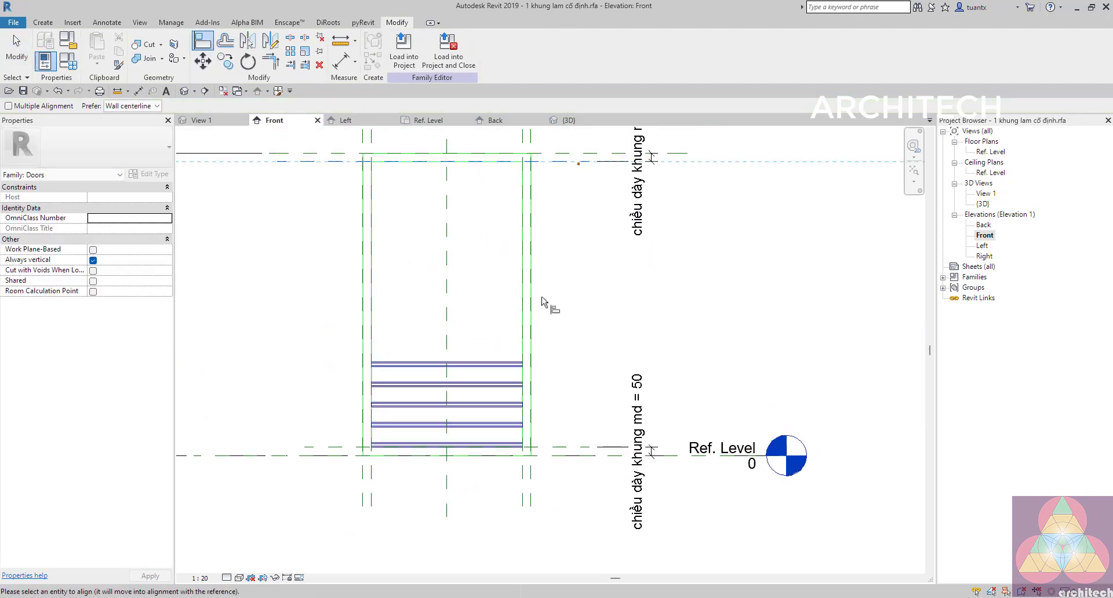
scroll(500, 366, up, 2)
click(498, 365)
scroll(497, 265, down, 2)
scroll(496, 261, down, 1)
middle_drag(461, 160, 477, 293)
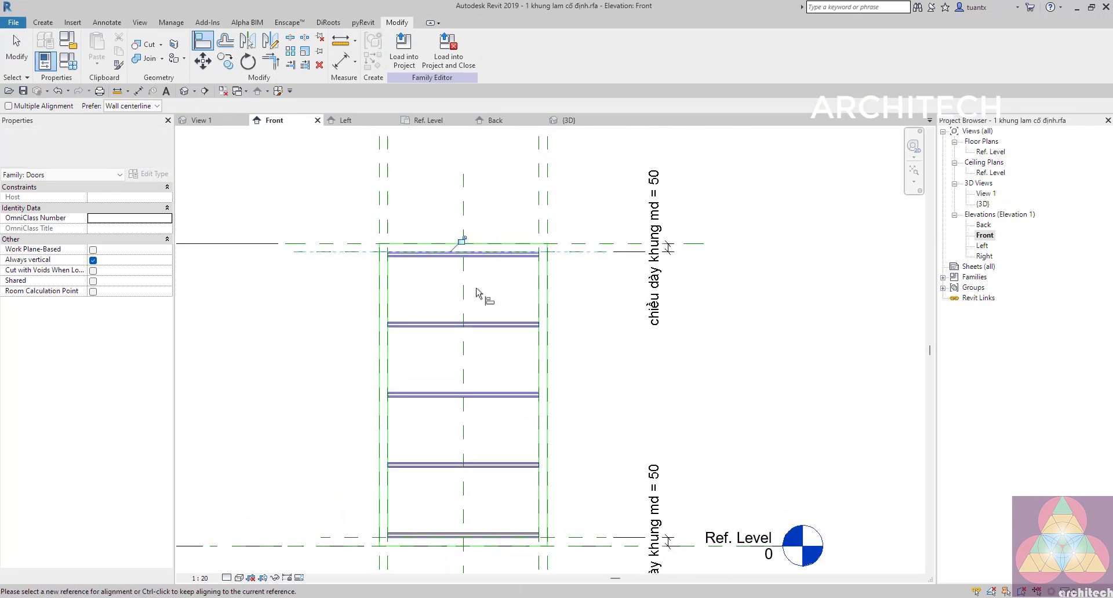
Lock the topmost louver to the top frame's reference plane, and align and lock its left end to the left frame member's inner reference plane
click(462, 242)
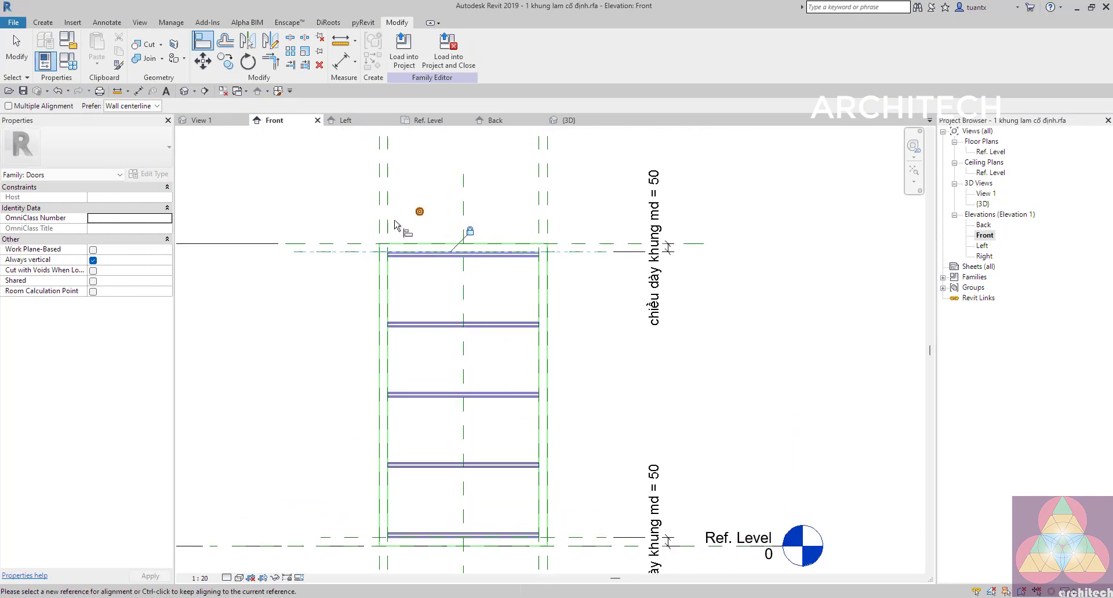
scroll(386, 252, up, 4)
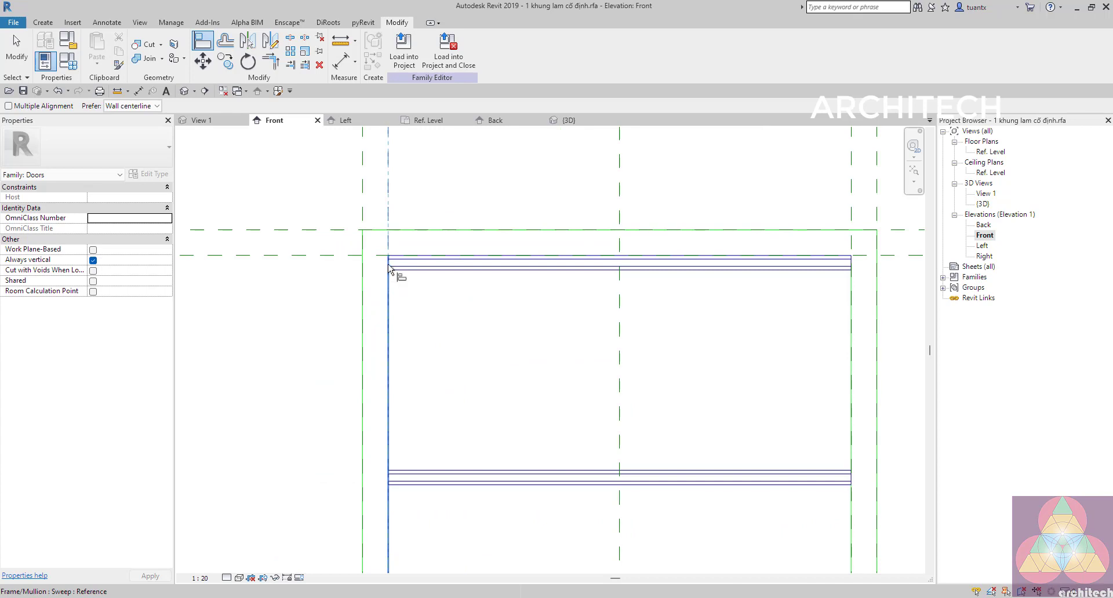
key(Tab)
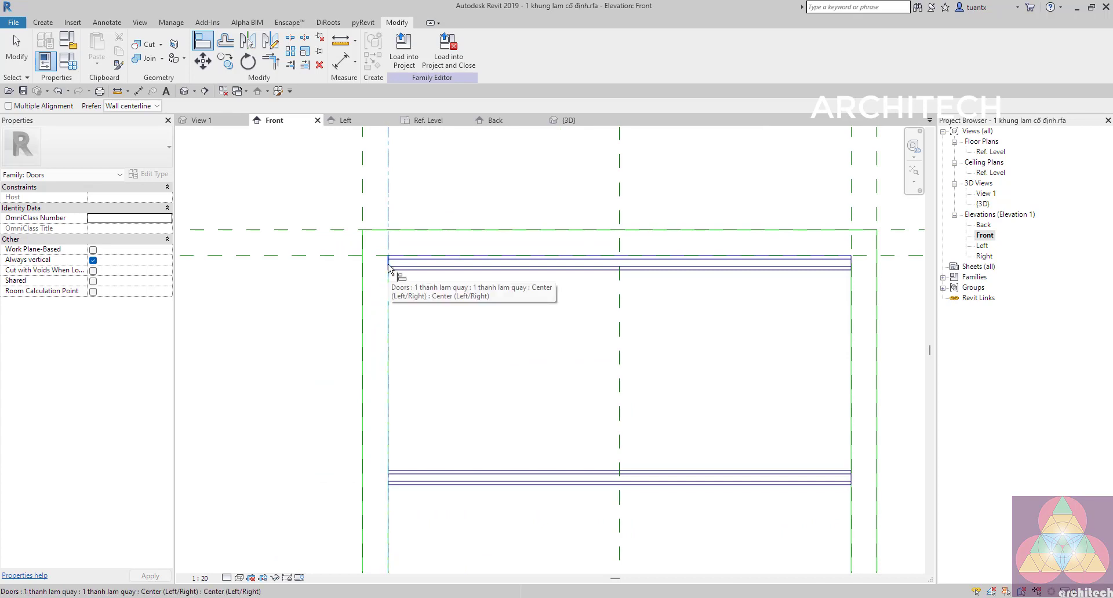
click(388, 268)
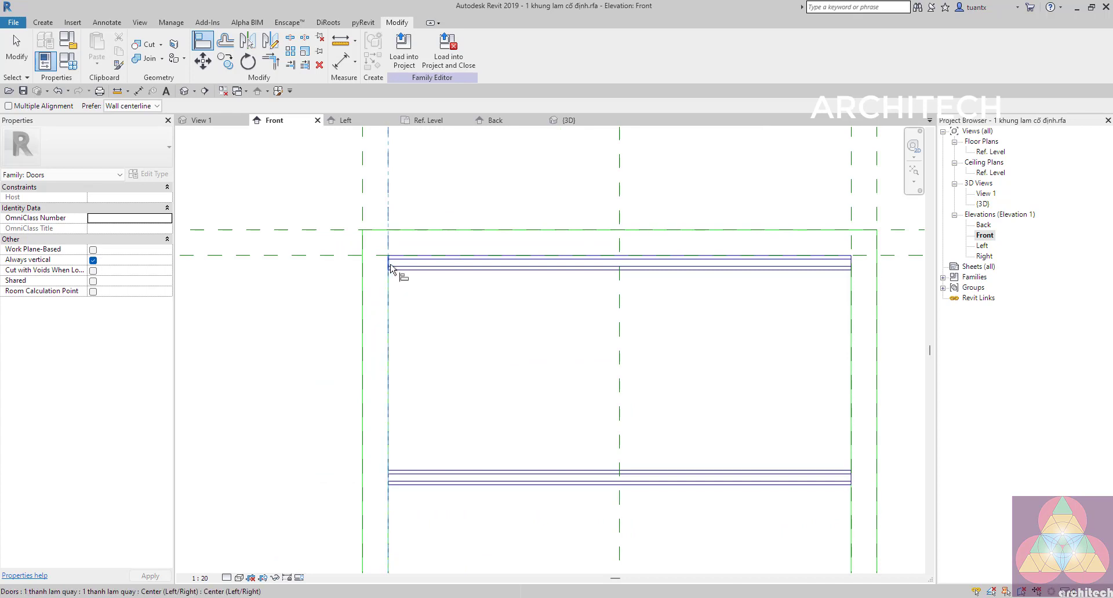
click(408, 373)
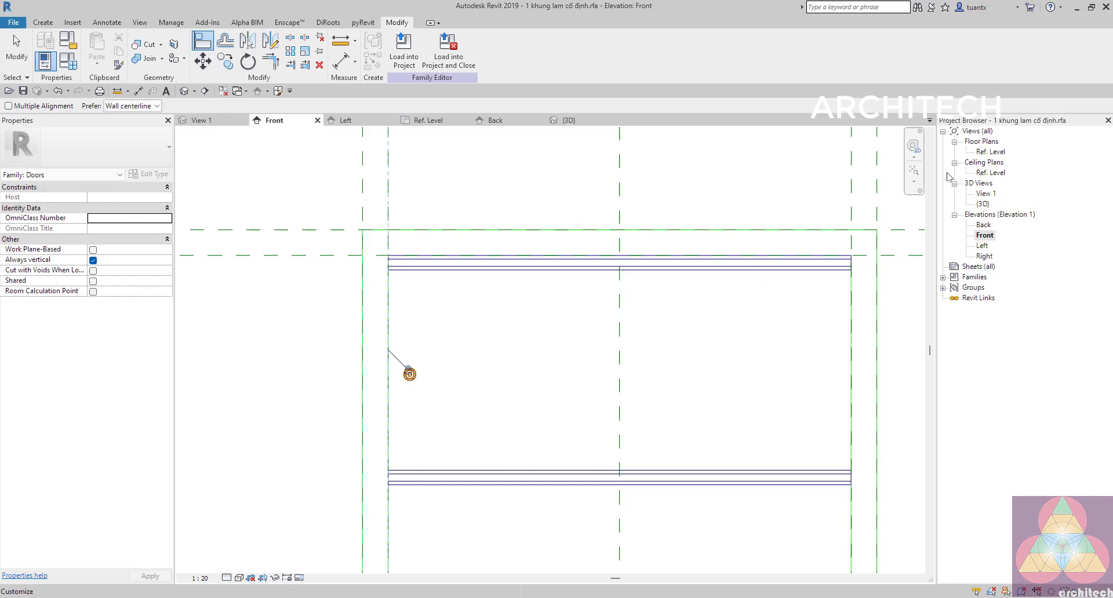
double_click(986, 153)
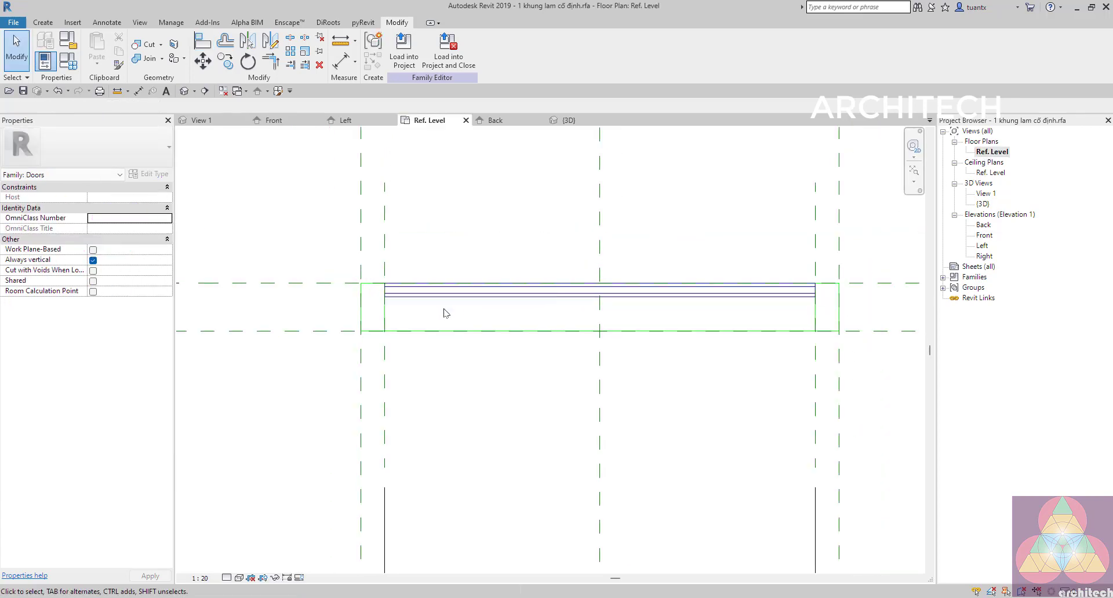
scroll(545, 314, down, 2)
middle_drag(539, 316, 418, 315)
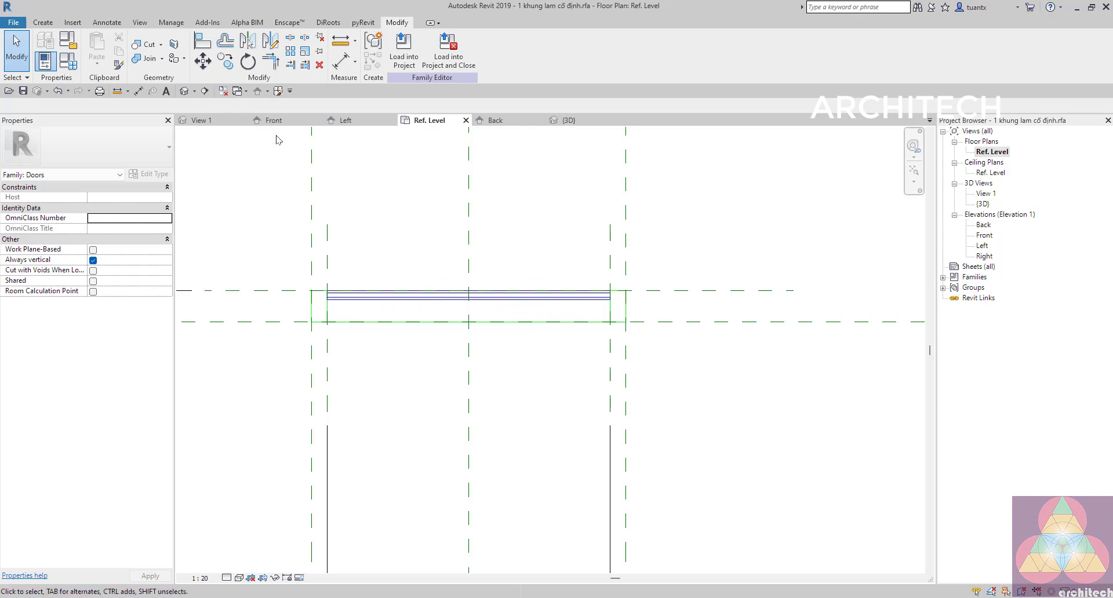
In the 3D view View 1, set the louver array's count to 8 and return to the Front elevation
click(212, 124)
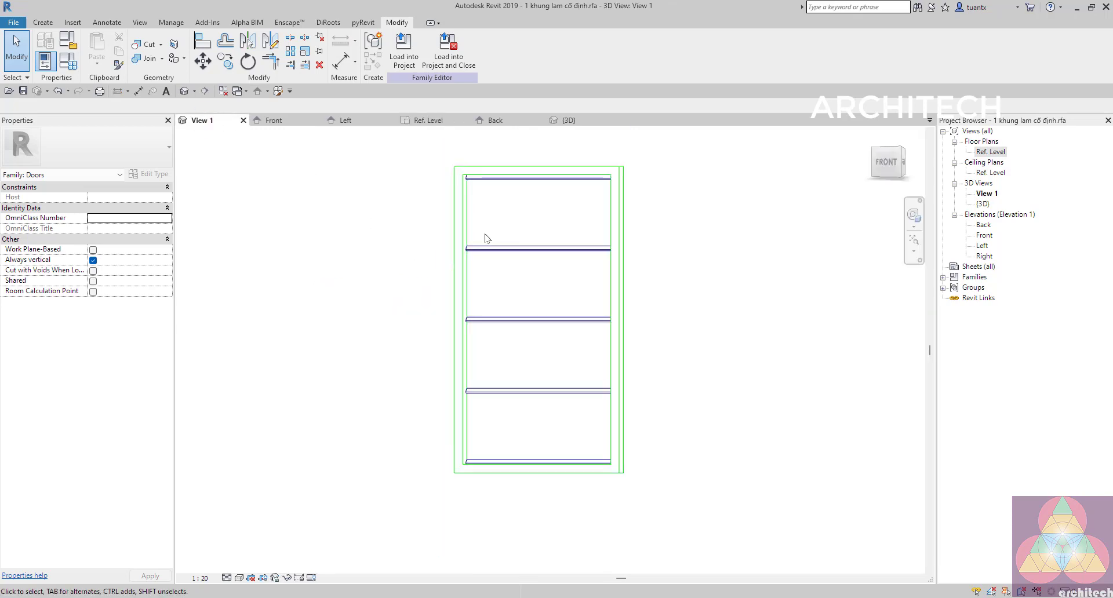
middle_drag(487, 238, 429, 258)
click(429, 255)
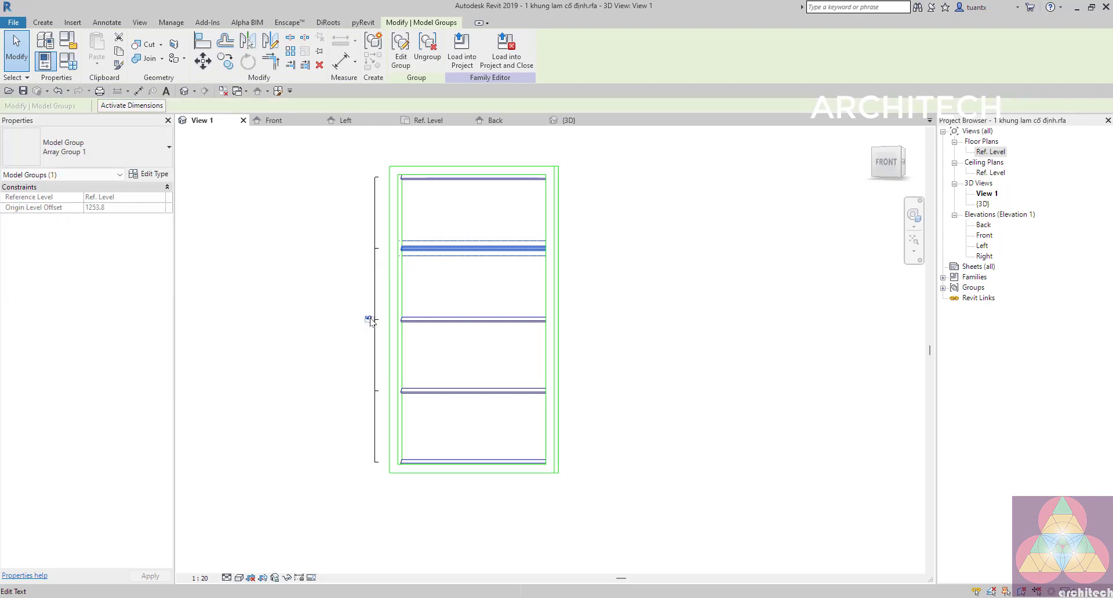
click(370, 317)
text(8)
key(Return)
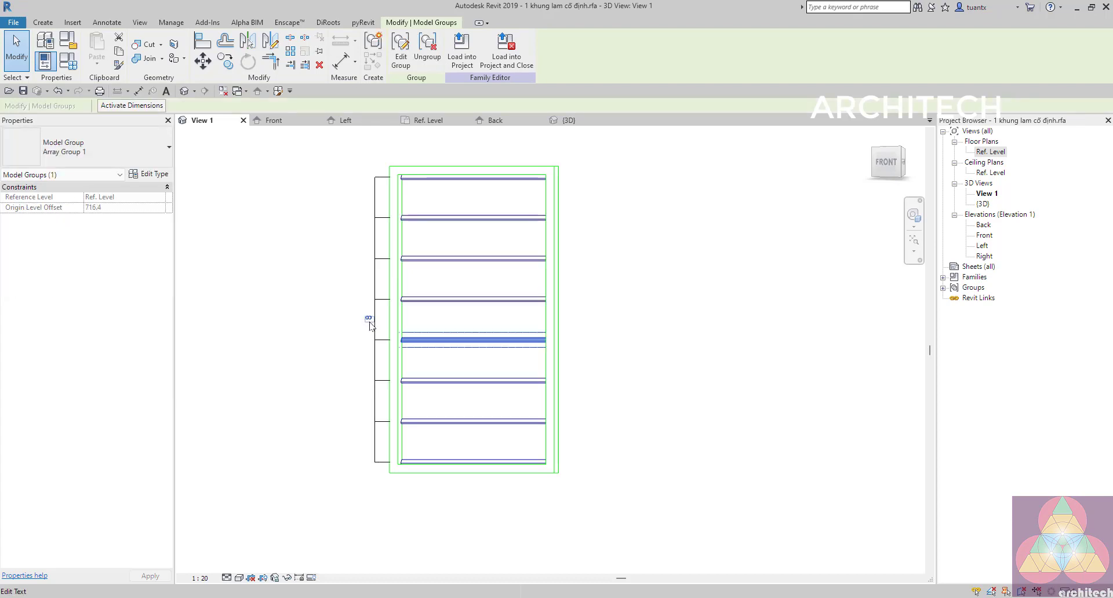
scroll(390, 254, up, 2)
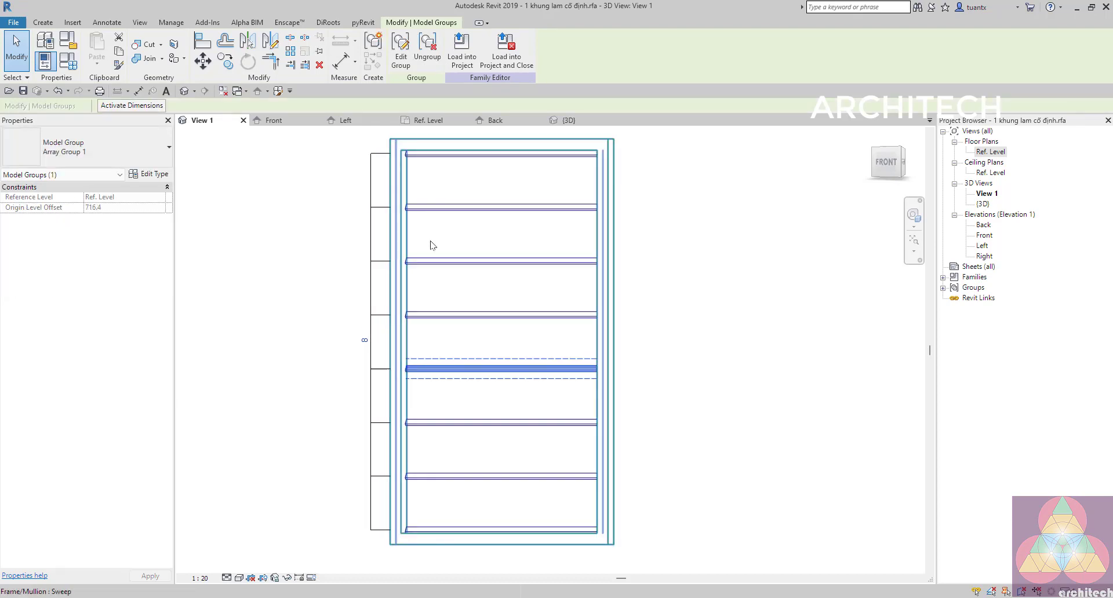
double_click(977, 236)
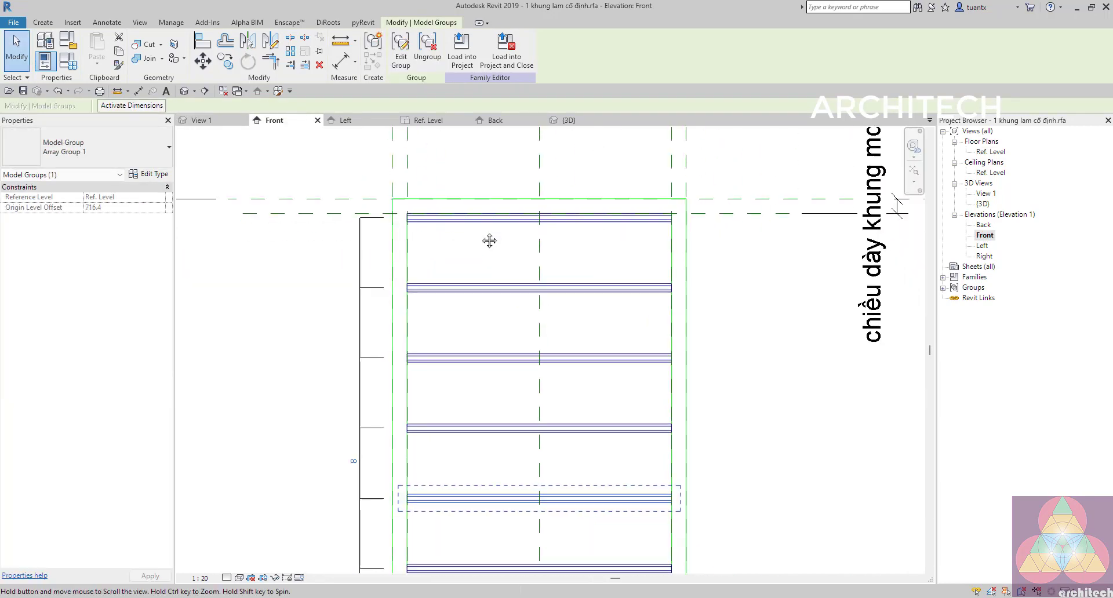
scroll(696, 290, down, 3)
key(Escape)
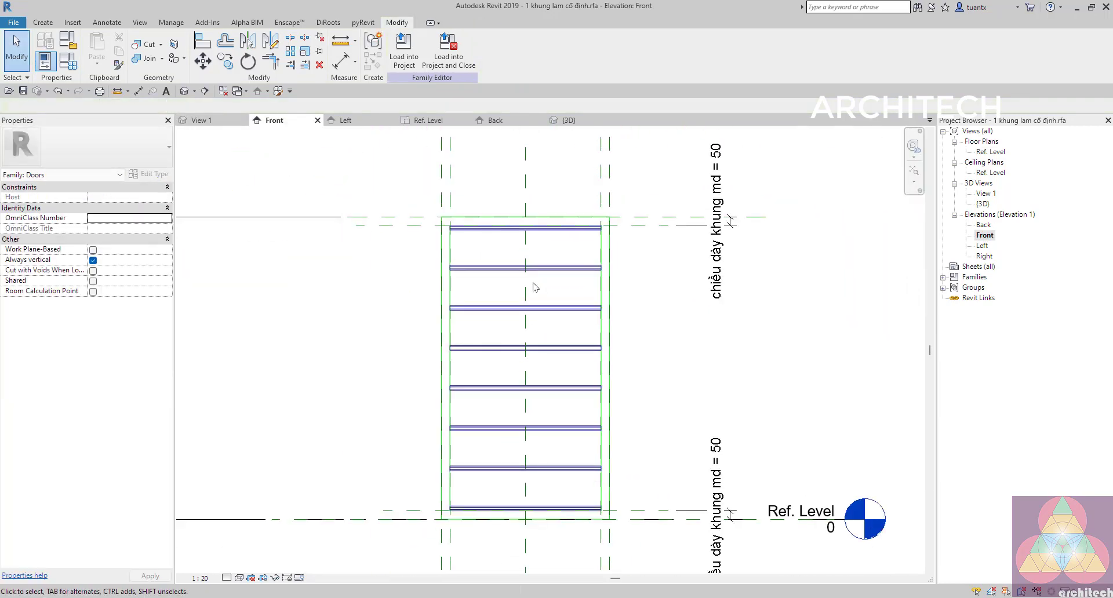
click(68, 58)
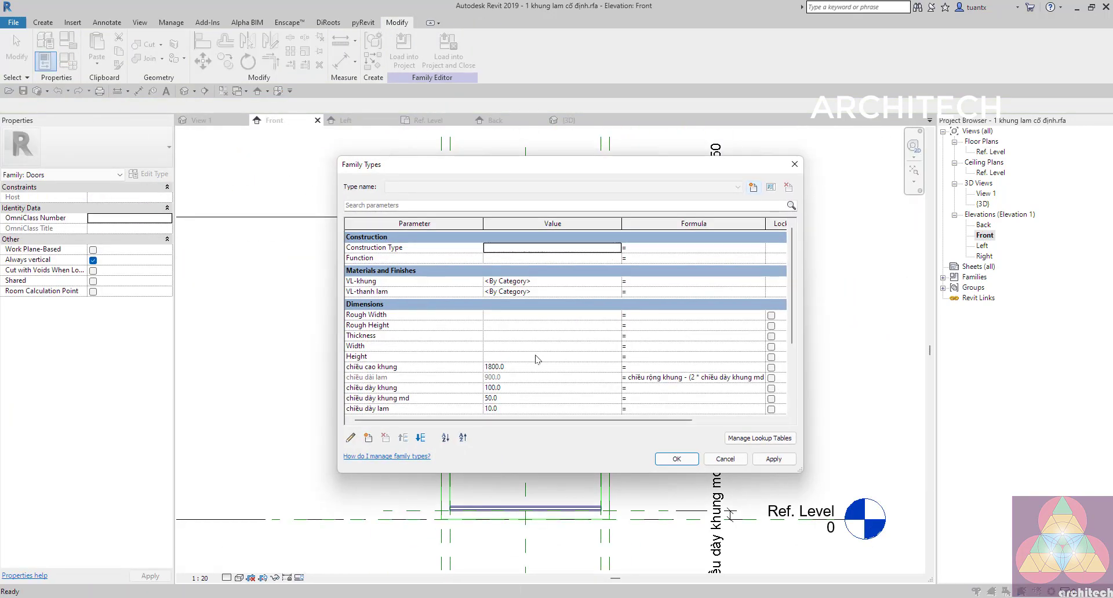
scroll(538, 359, down, 5)
click(368, 438)
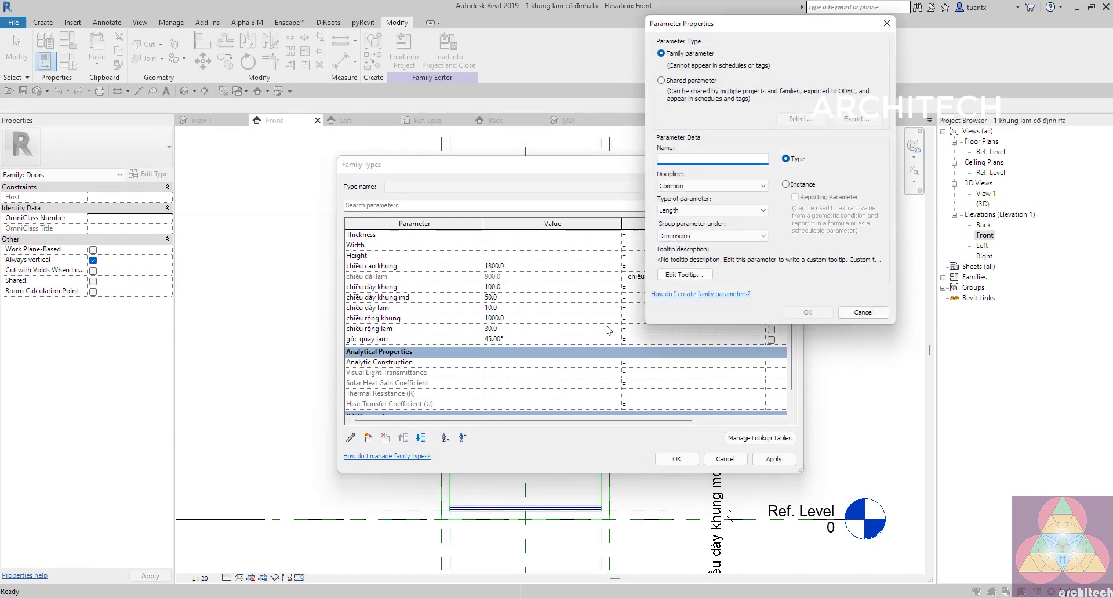
text(khoan)
key(BackSpace)
key(BackSpace)
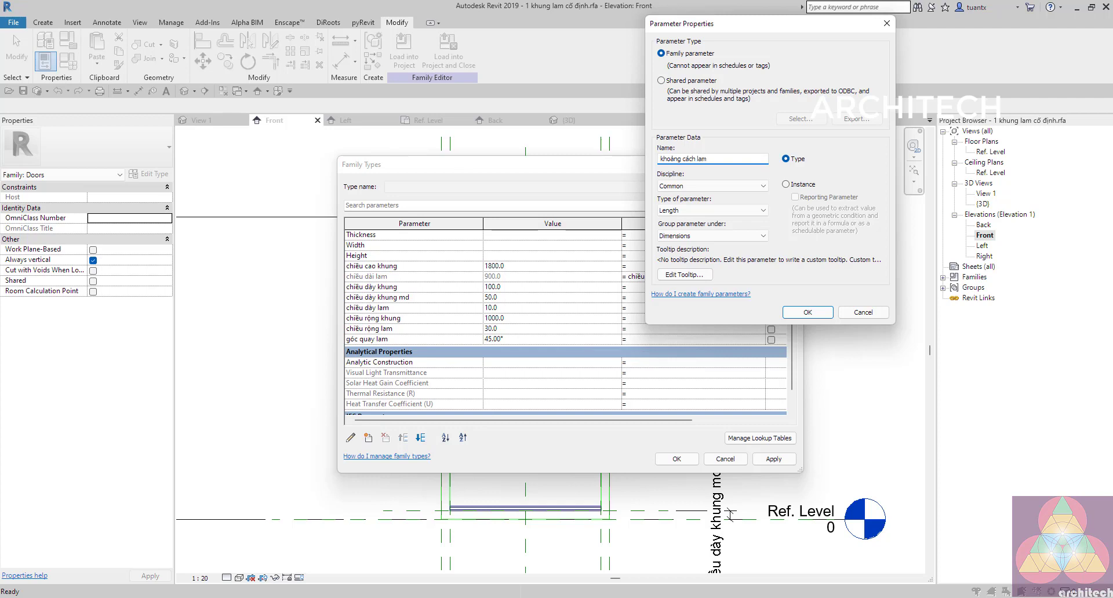
click(808, 312)
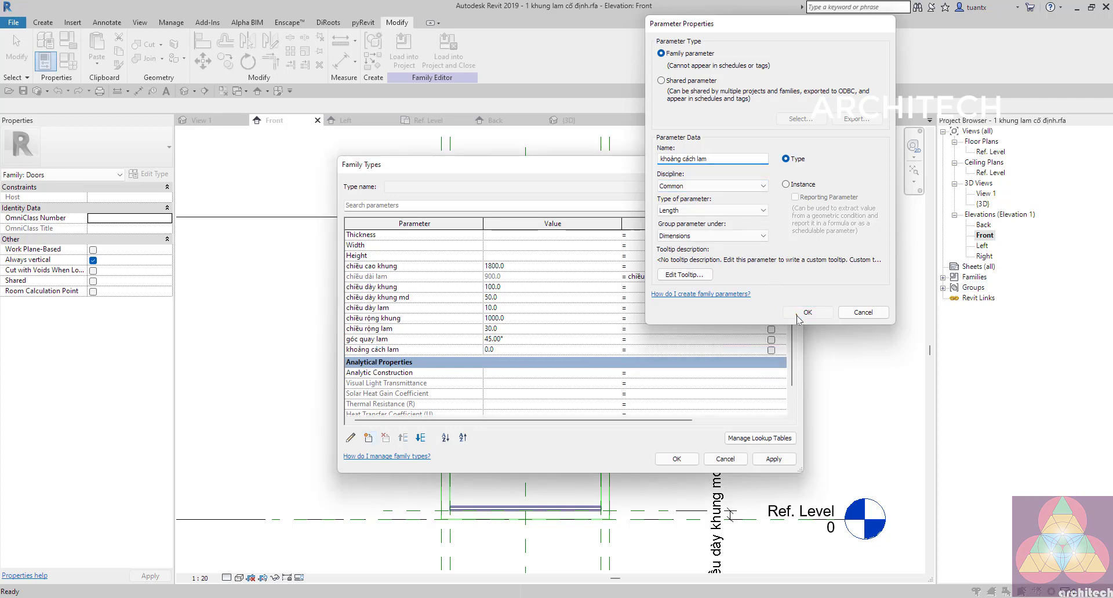
click(544, 351)
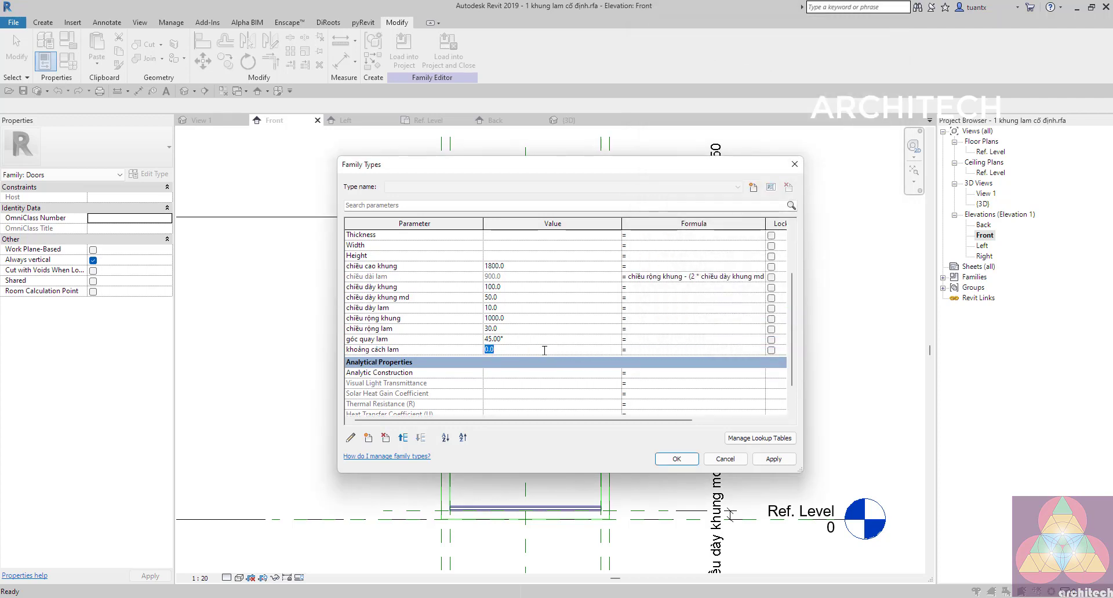
text(5)
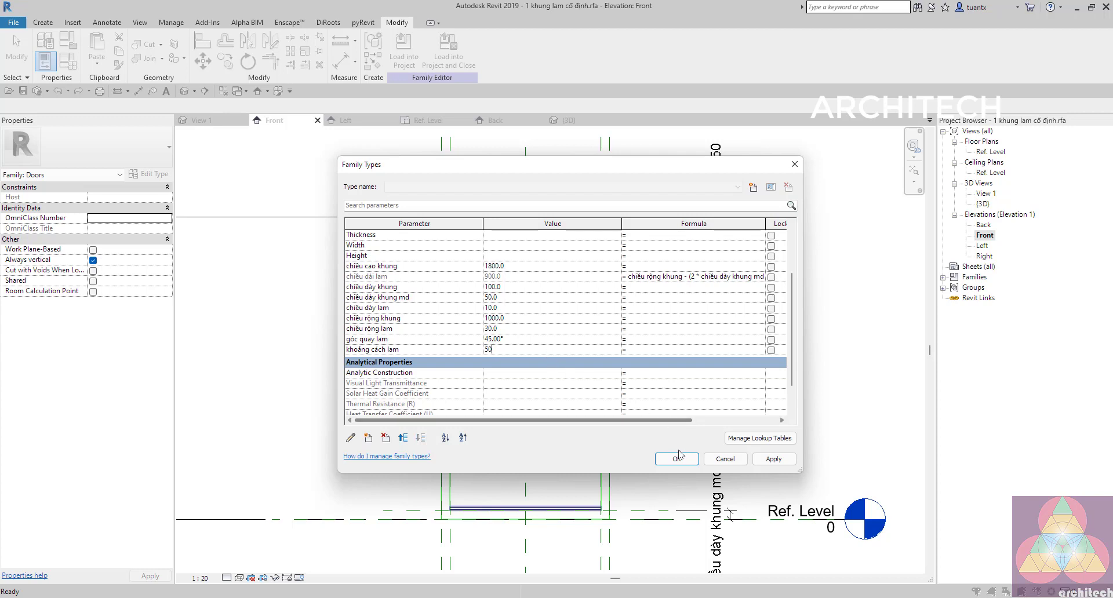
text(0)
click(681, 464)
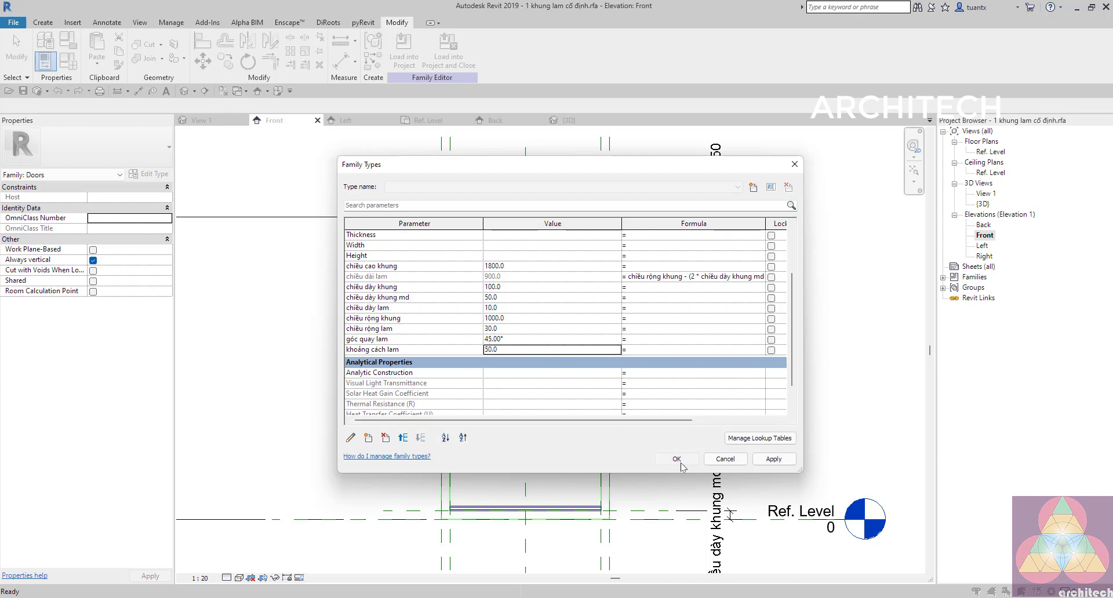
click(368, 438)
text(số lượng lam)
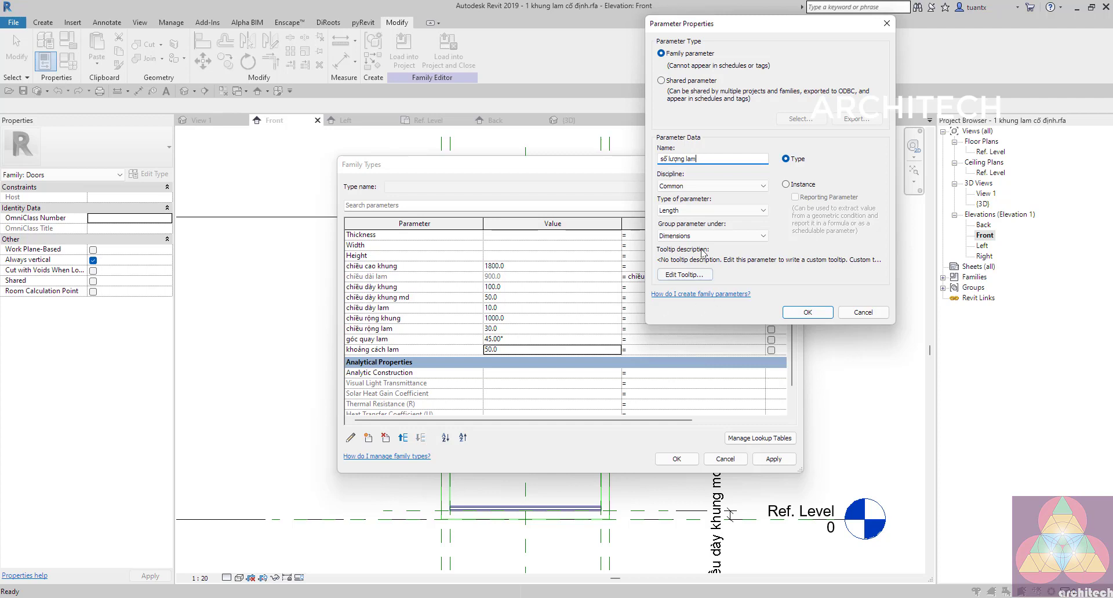
click(863, 312)
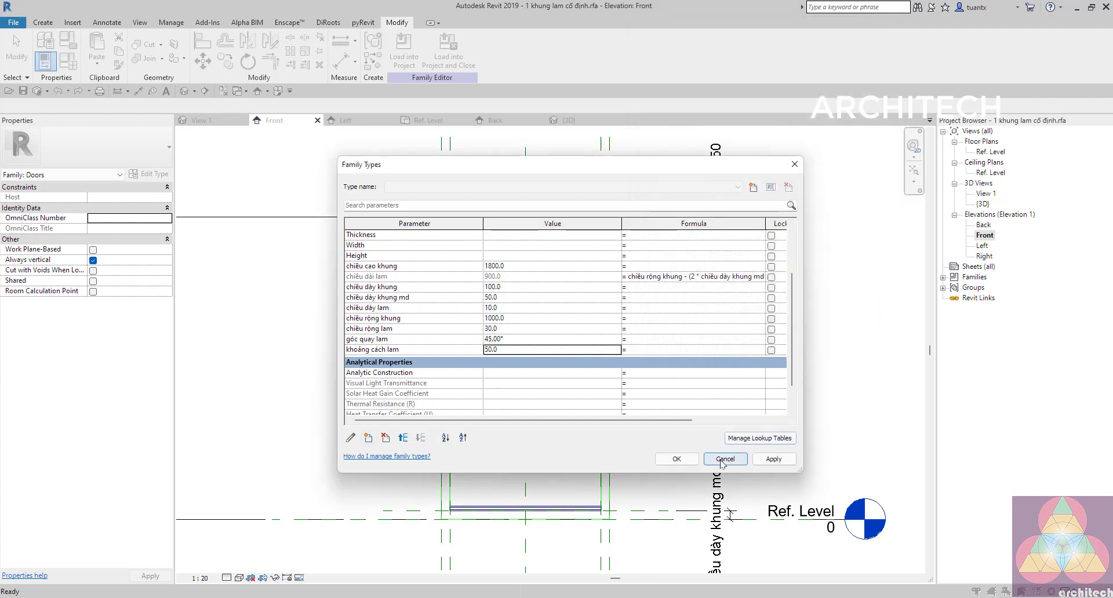
click(725, 459)
Label the louver array's count with a new family type parameter named số lượng lam
click(472, 391)
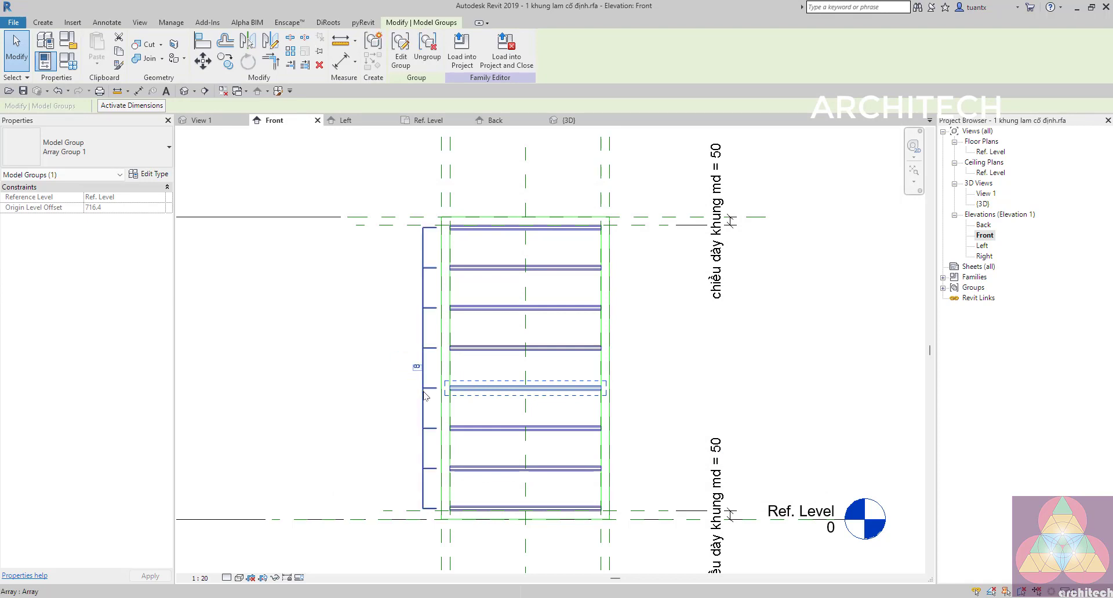
click(425, 389)
click(186, 106)
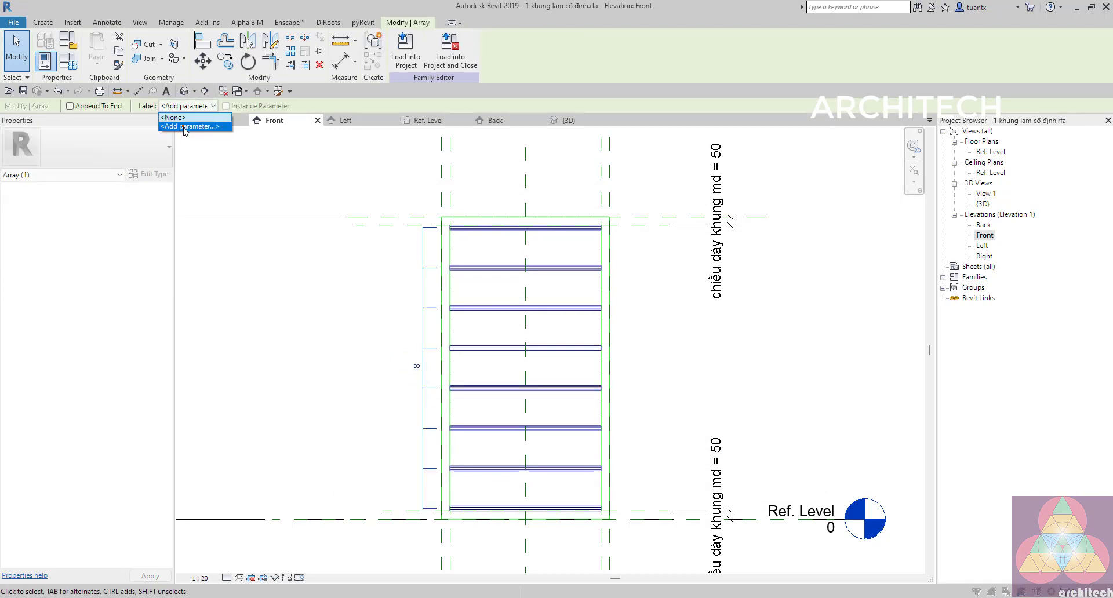
click(189, 125)
text(số l)
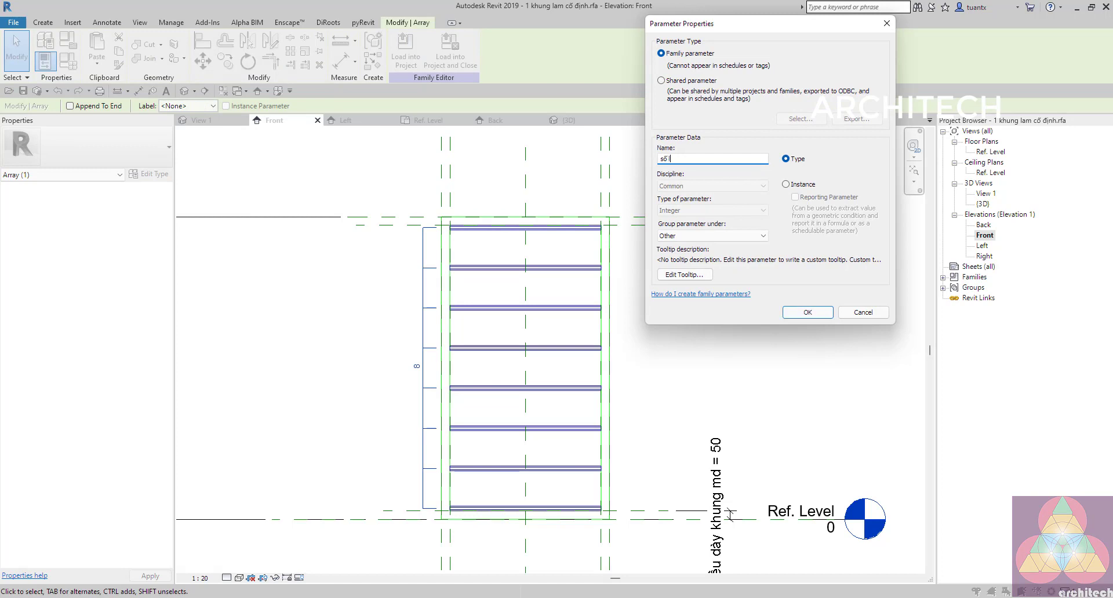
text(ượng lam)
click(807, 312)
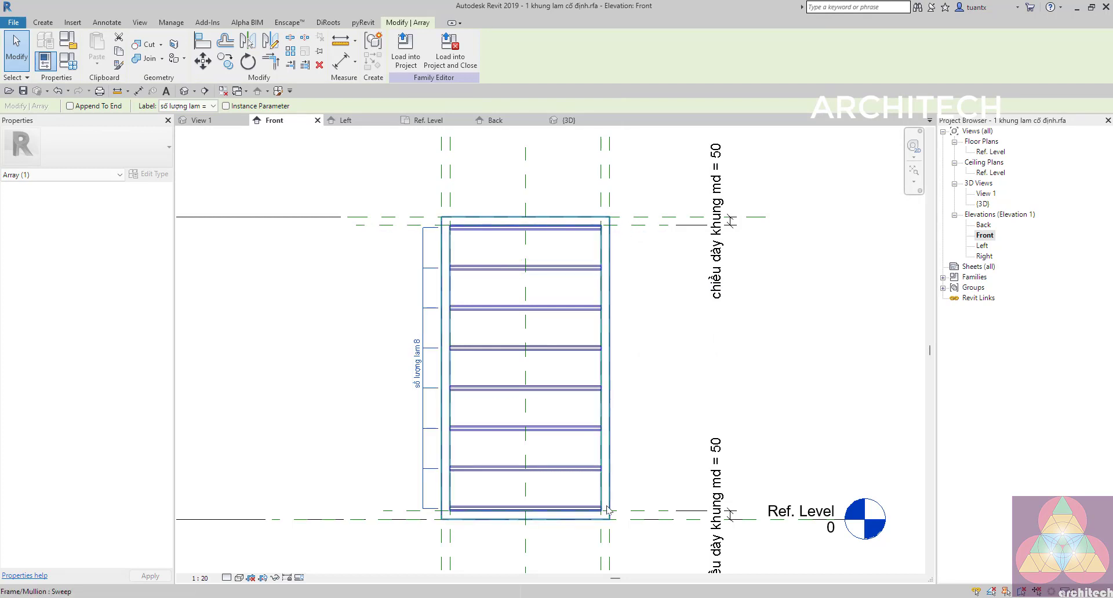
Try to give the số lượng lam parameter the formula roundown((chiều cao khung-2*chiều dày khung md)/50) in the family types
scroll(663, 217, down, 1)
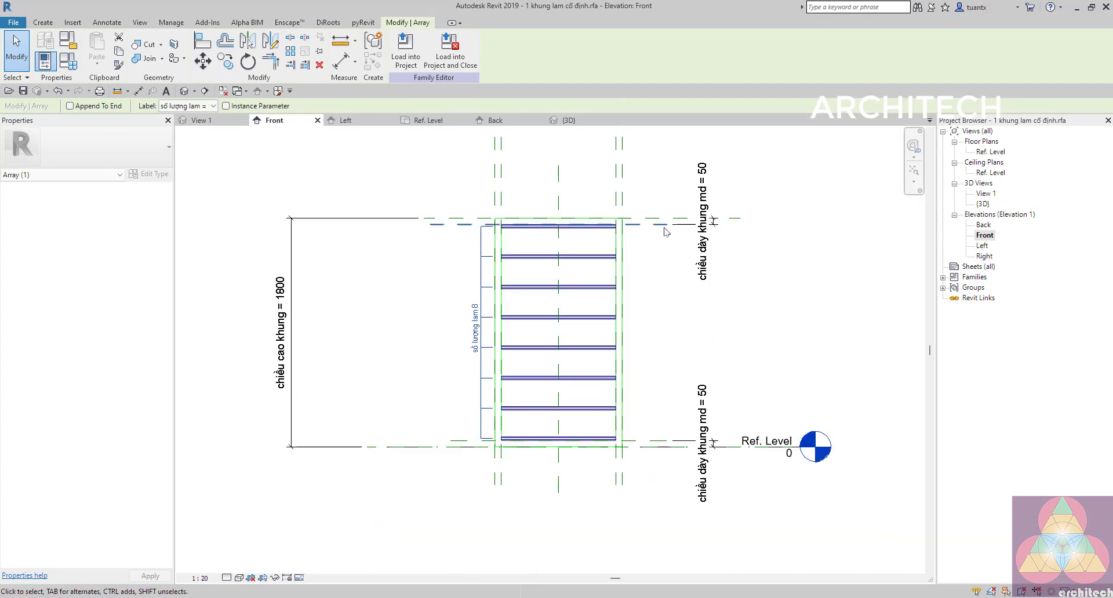
scroll(470, 324, up, 1)
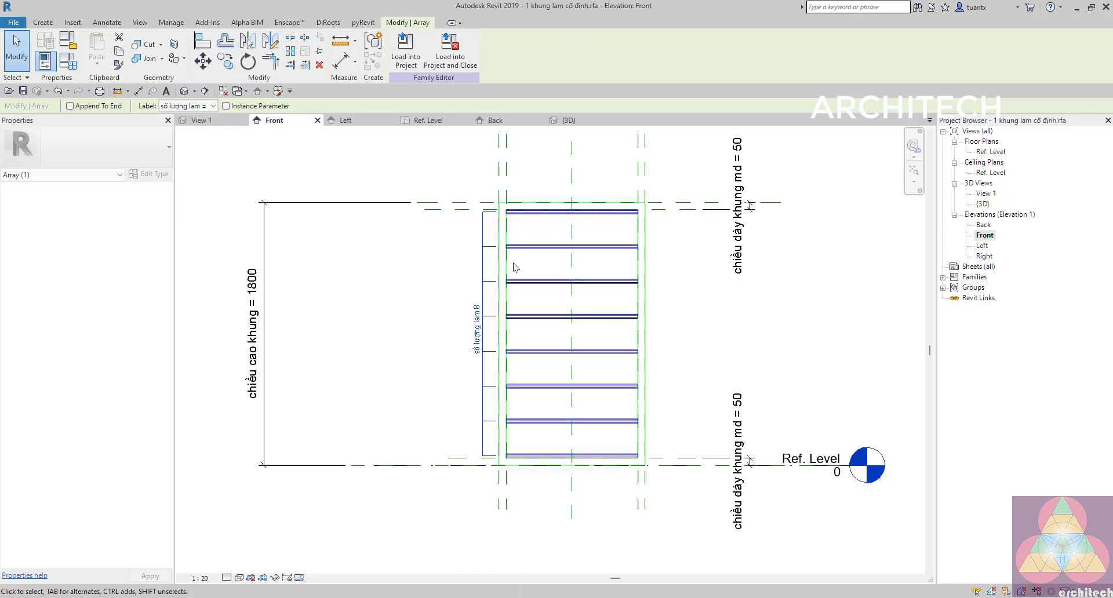
click(68, 62)
scroll(758, 375, down, 2)
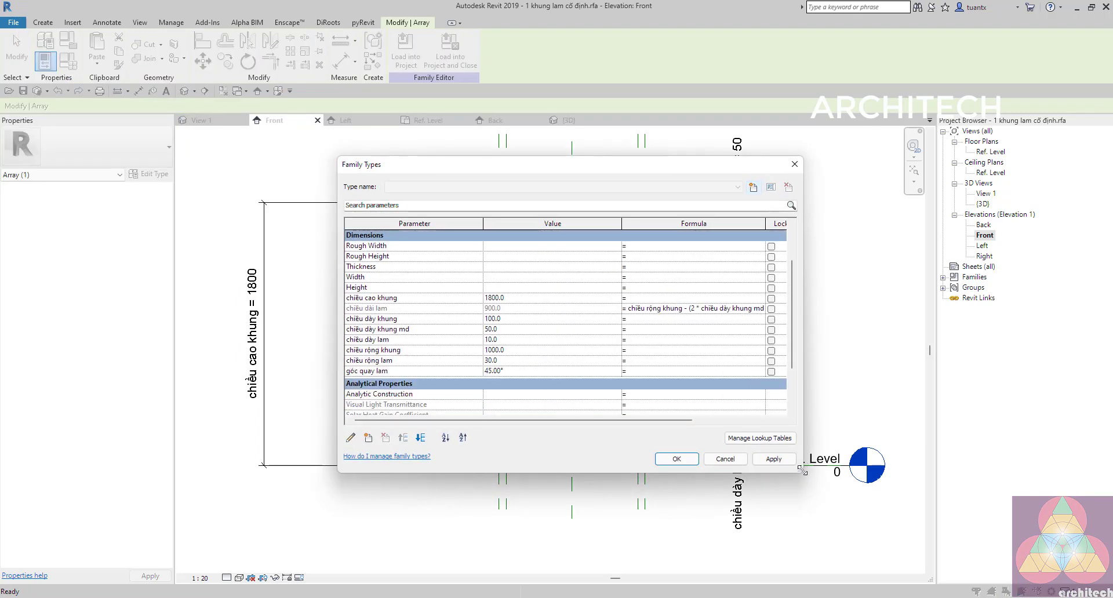
drag(800, 471, 1029, 581)
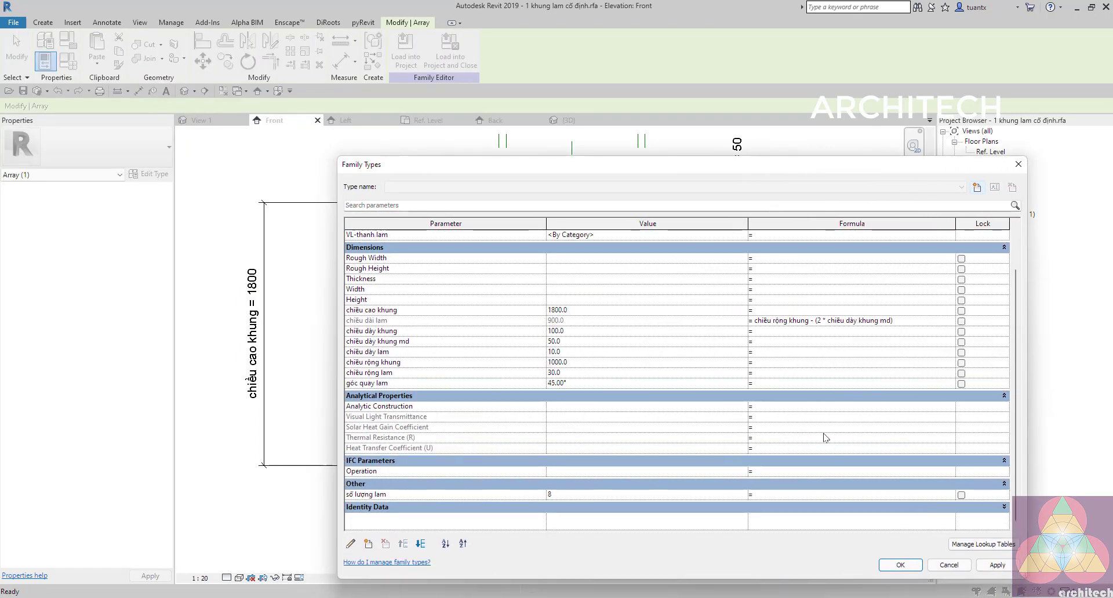
click(771, 497)
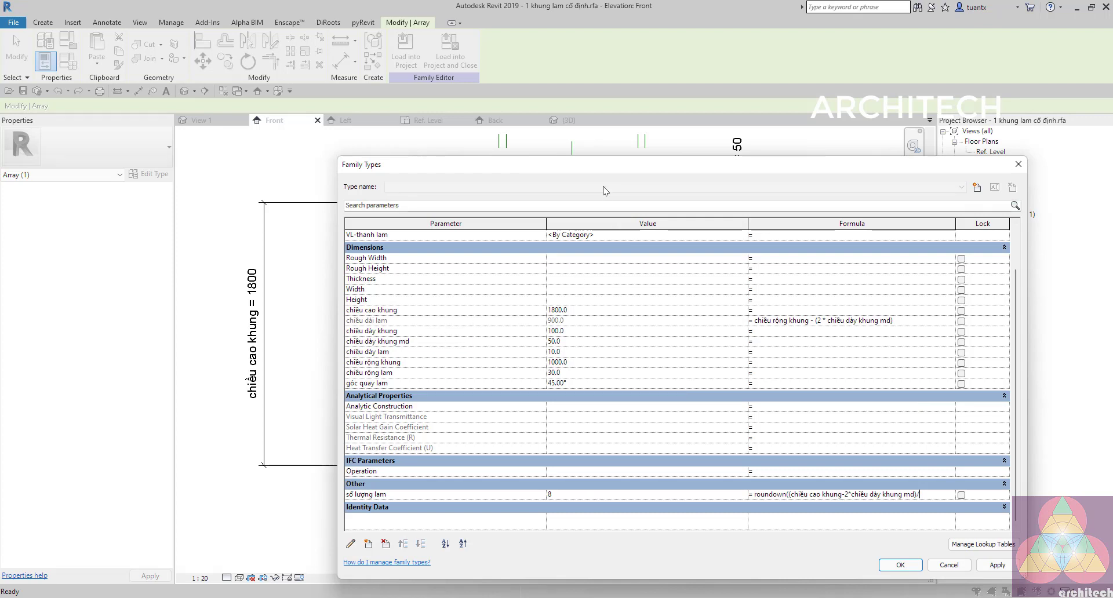
drag(604, 165, 493, 96)
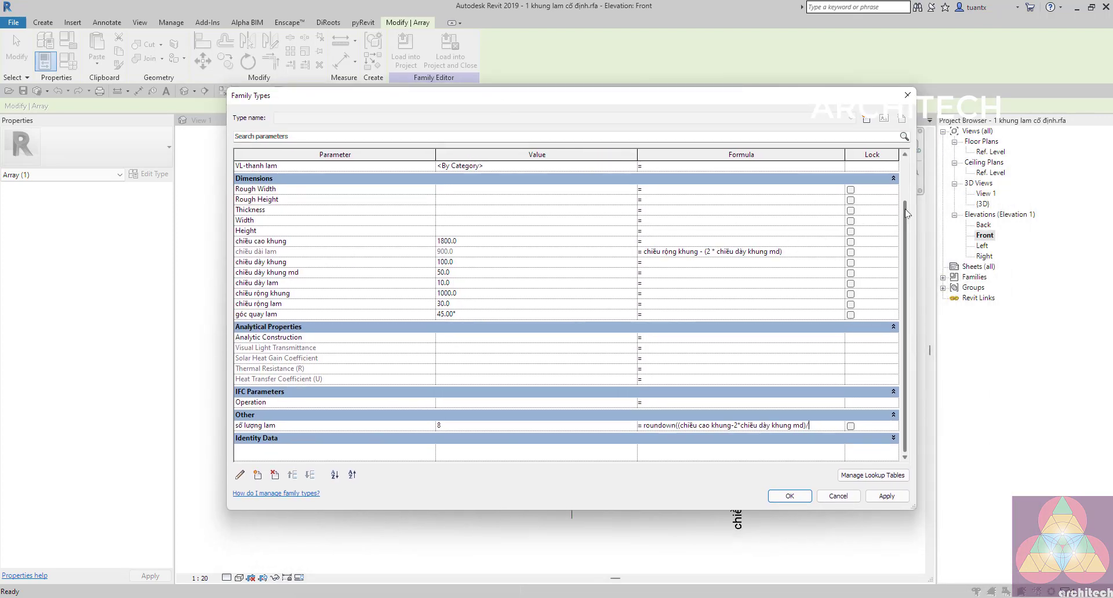
mouse_move(905, 214)
mouse_down()
mouse_move(913, 172)
mouse_move(915, 218)
mouse_up()
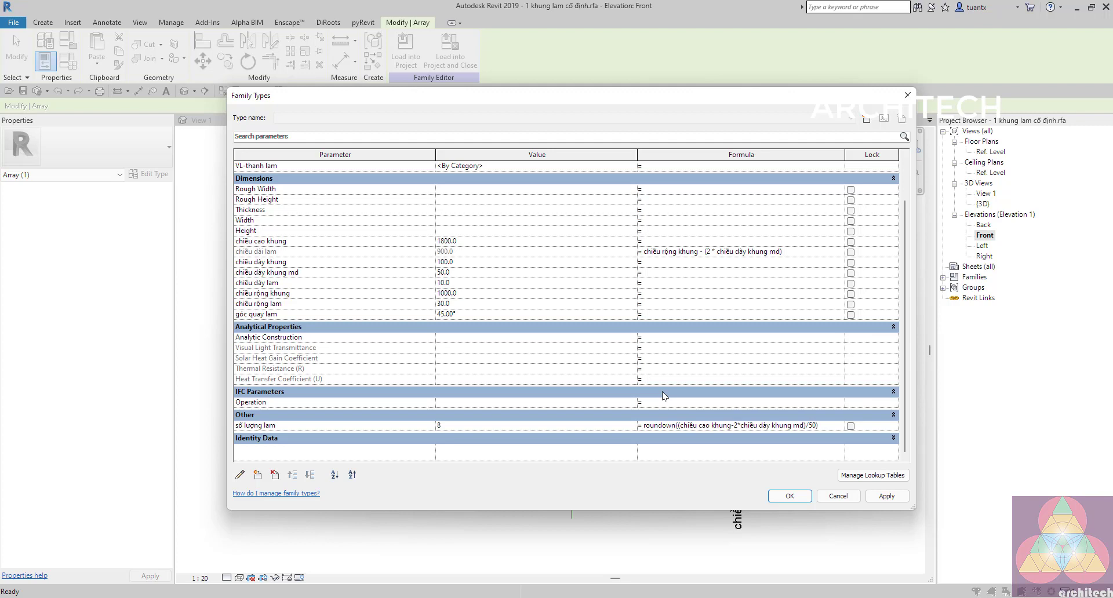
key(Return)
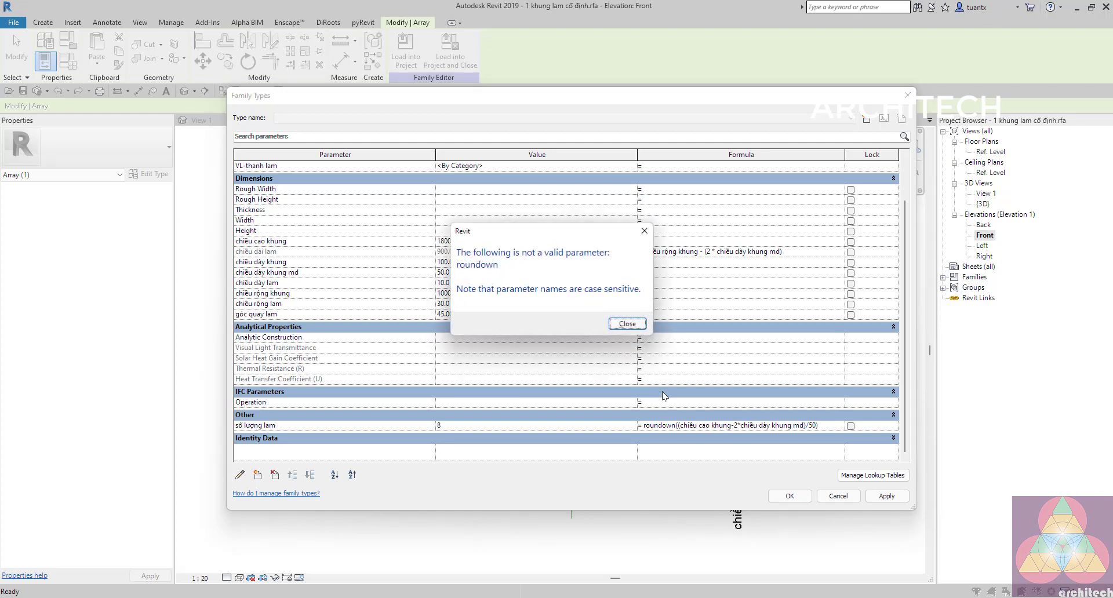
click(627, 324)
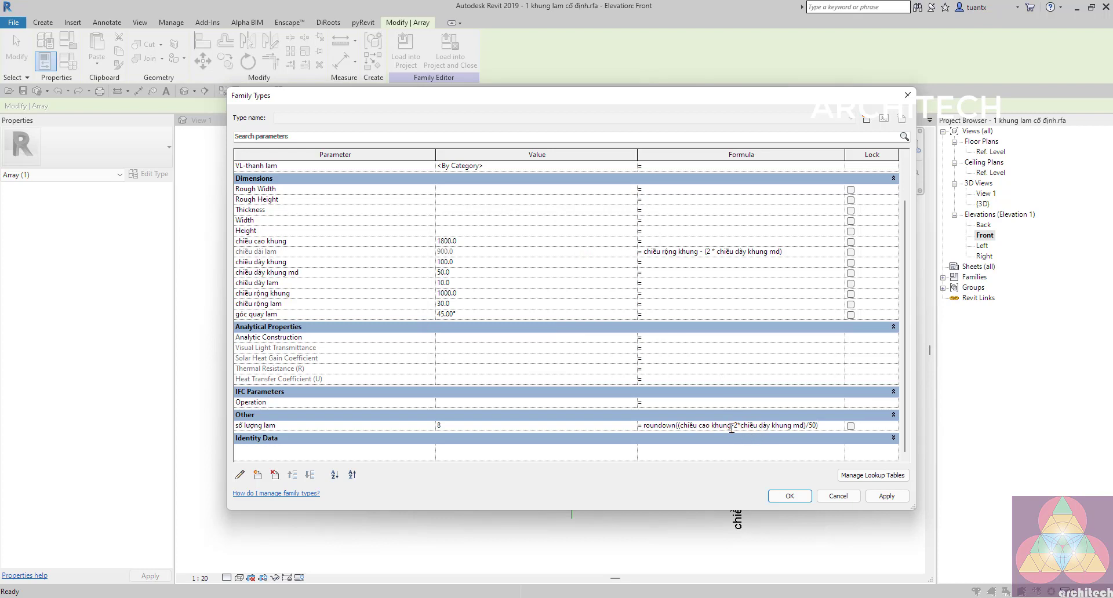
Correct the số lượng lam formula to rounddown((chiều cao khung-(2*chiều dày khung md))/50) and apply it
text(()
click(886, 496)
click(626, 324)
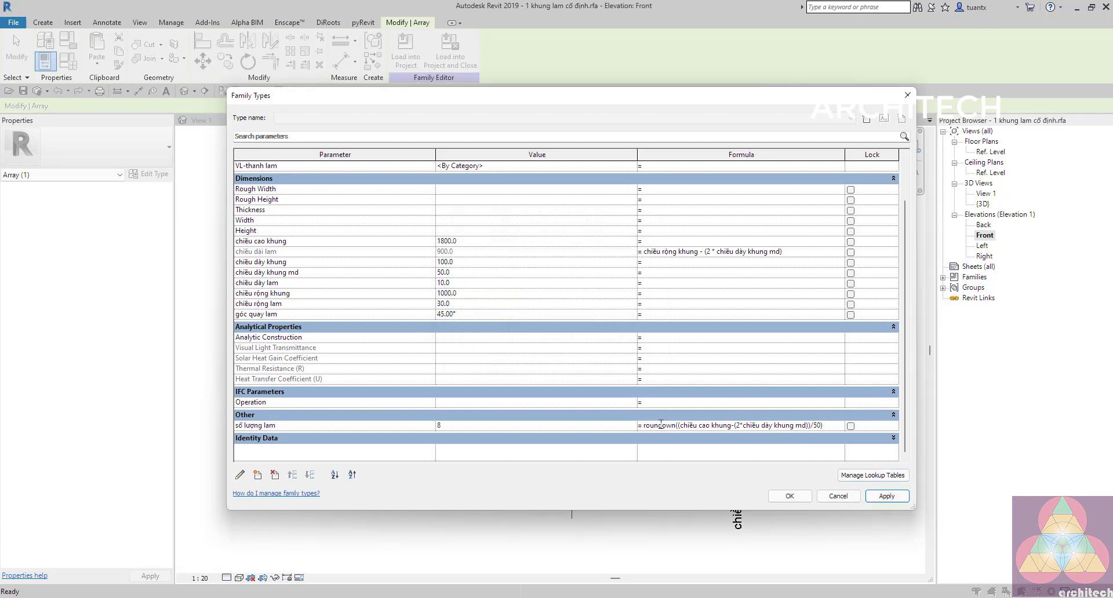
click(663, 425)
text(d)
click(876, 497)
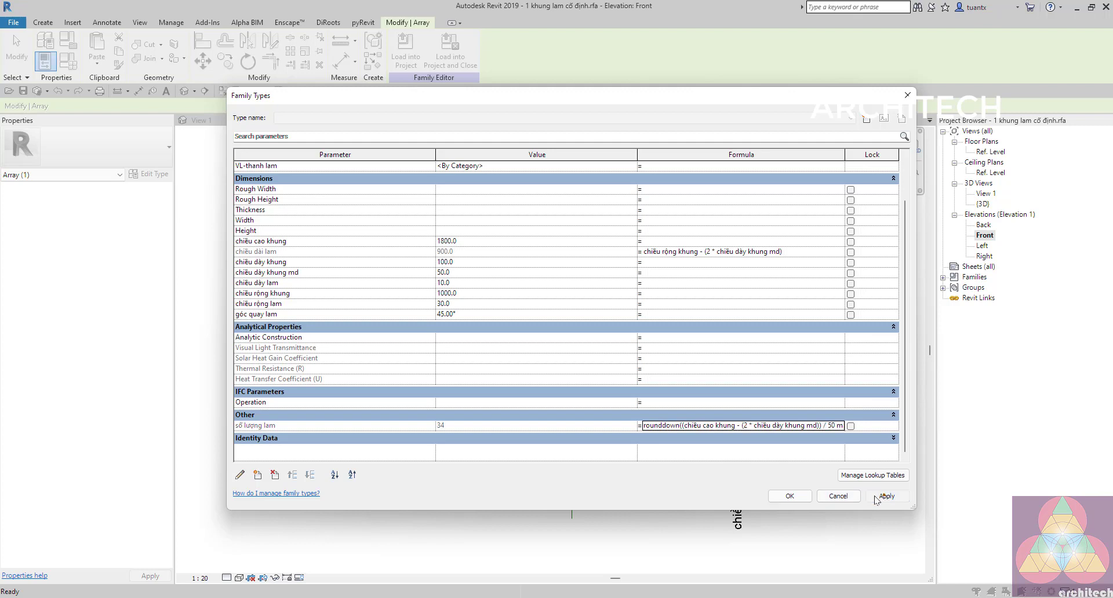
click(789, 497)
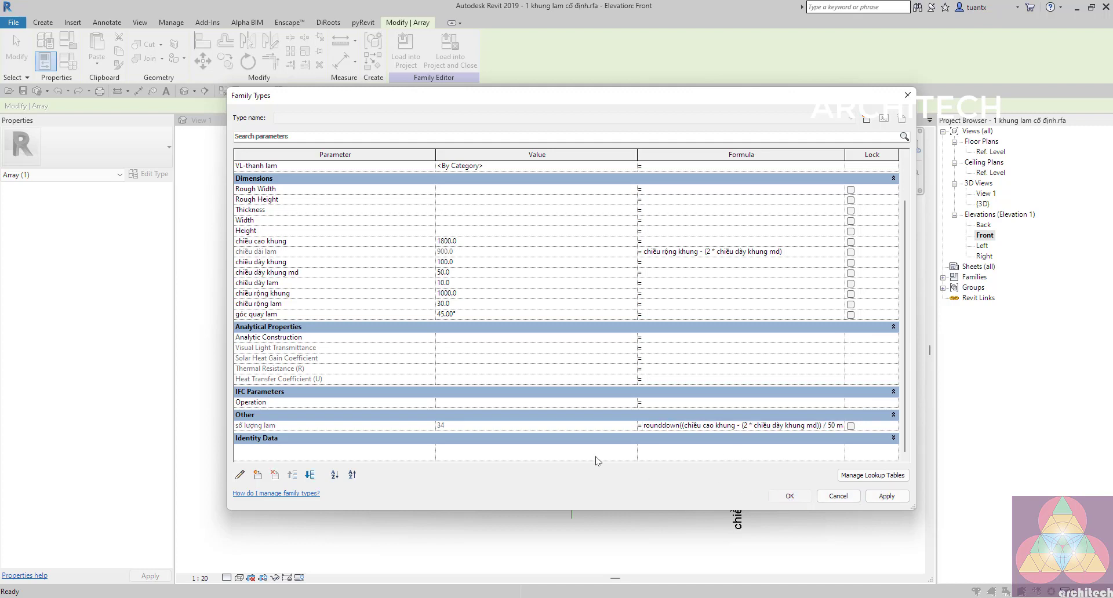
Add a length type parameter named khoảng cách lam under Dimensions and set its value to 50
click(266, 295)
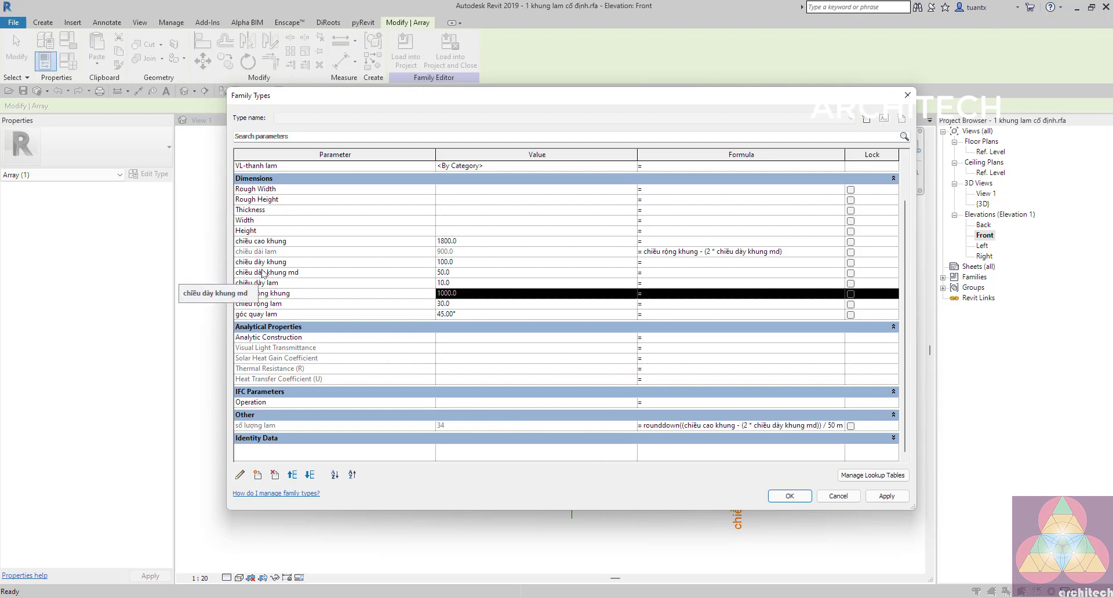
click(263, 273)
click(258, 475)
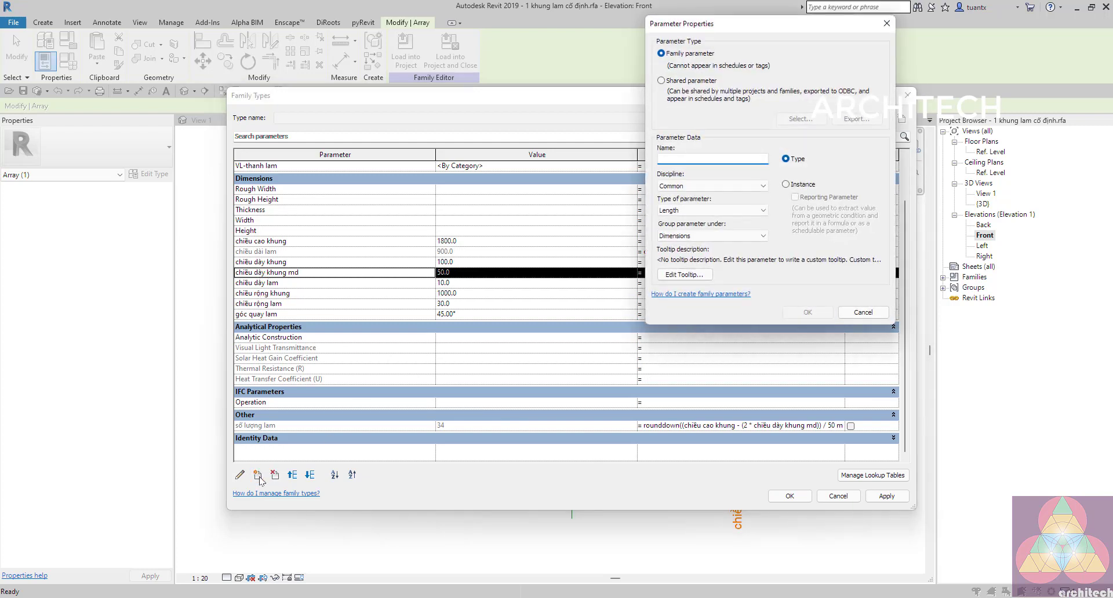
text(khoảng cách lam)
click(807, 312)
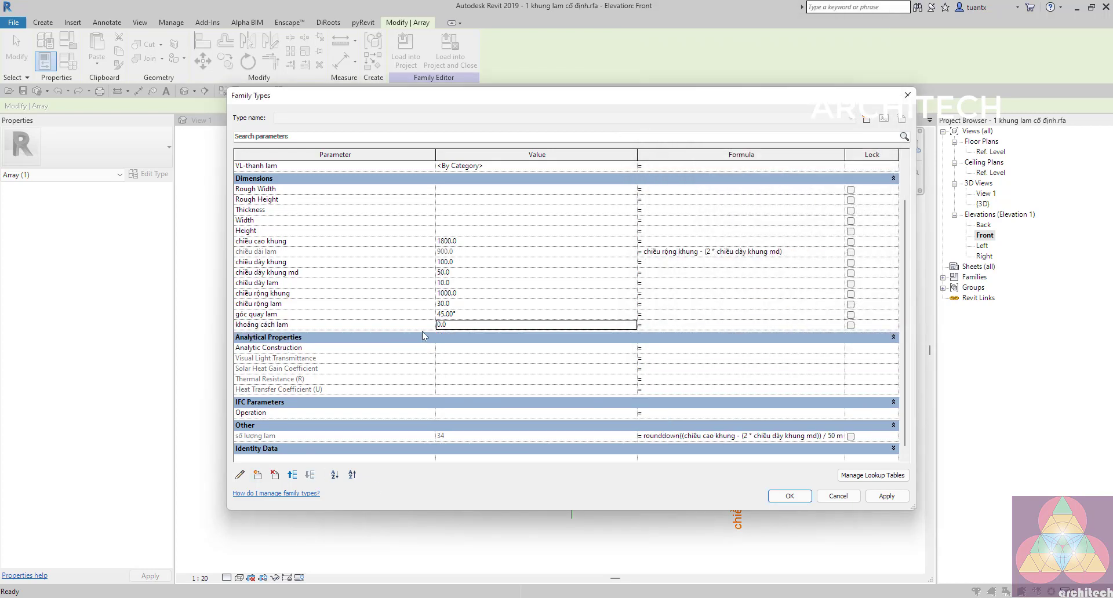
click(467, 325)
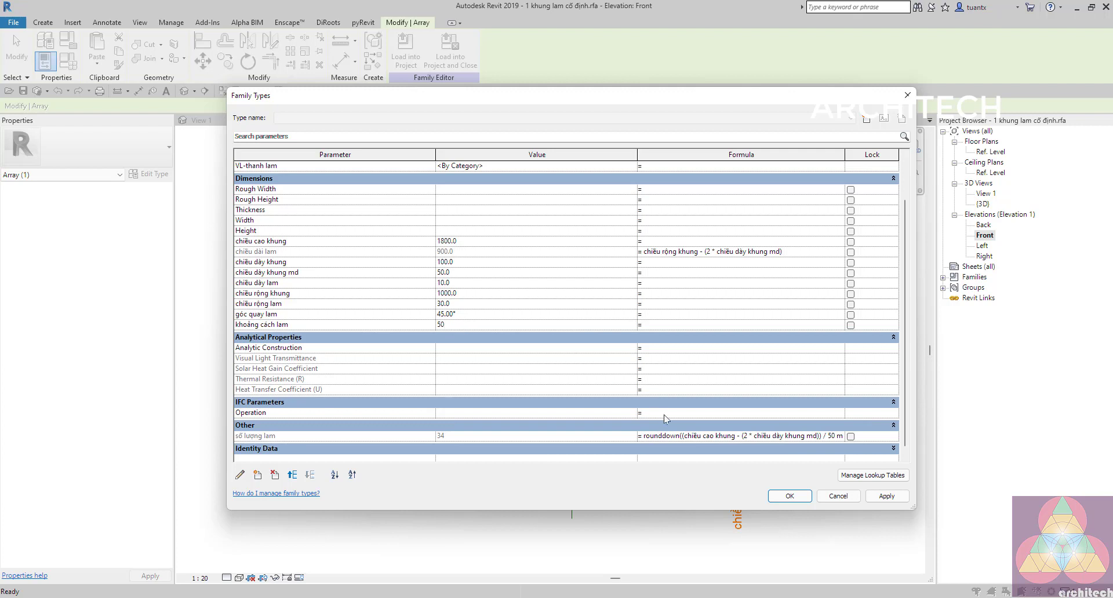
Replace the 50 mm divisor in the số lượng lam formula with khoảng cách lam, and accept the family type changes
click(726, 429)
click(793, 425)
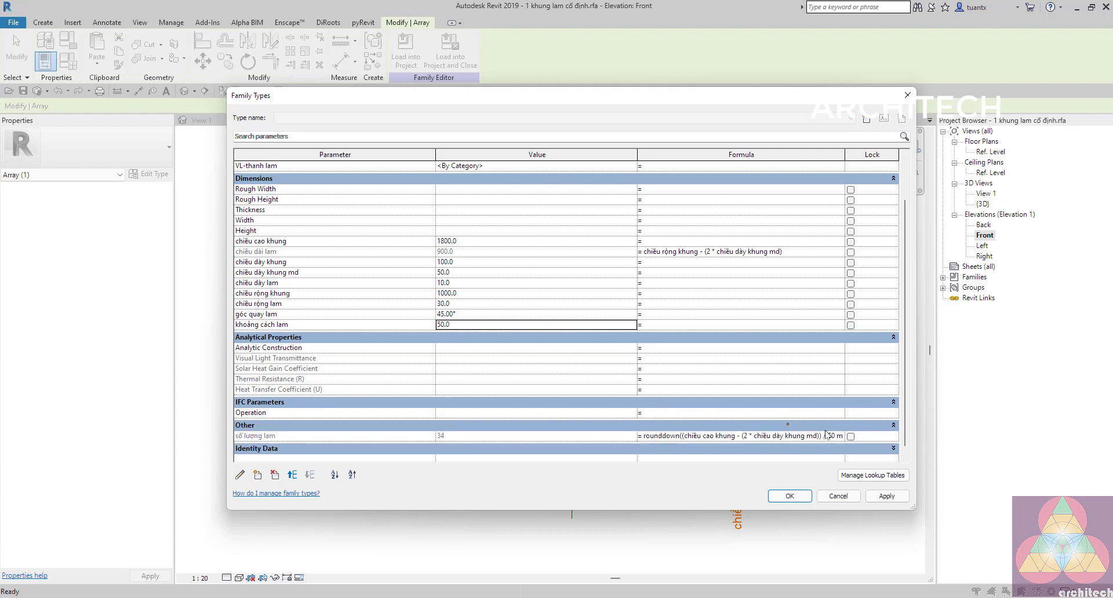
click(831, 436)
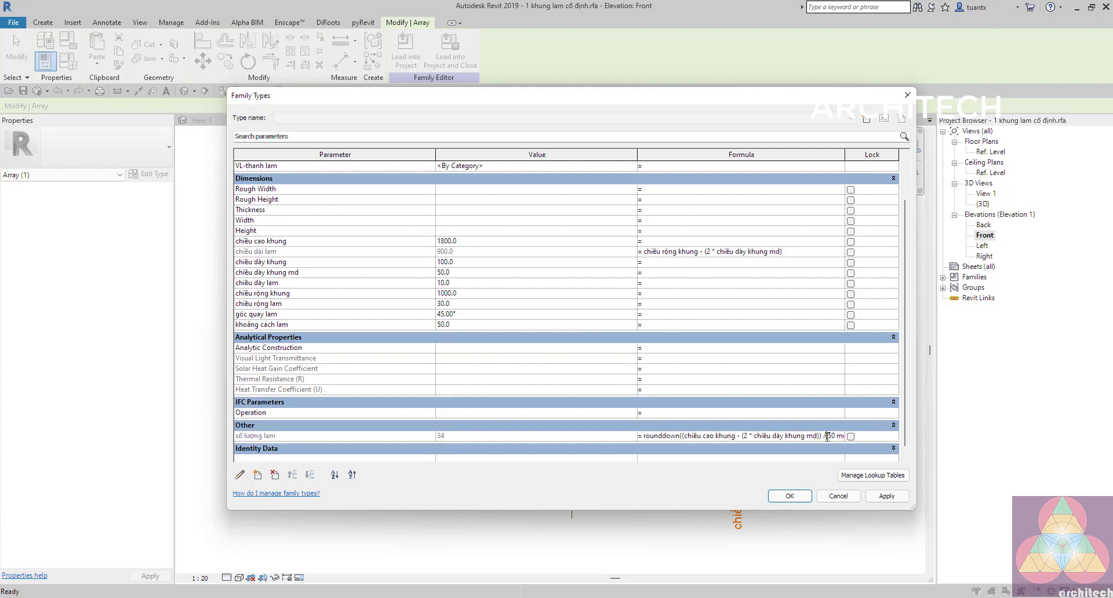
drag(846, 436, 849, 437)
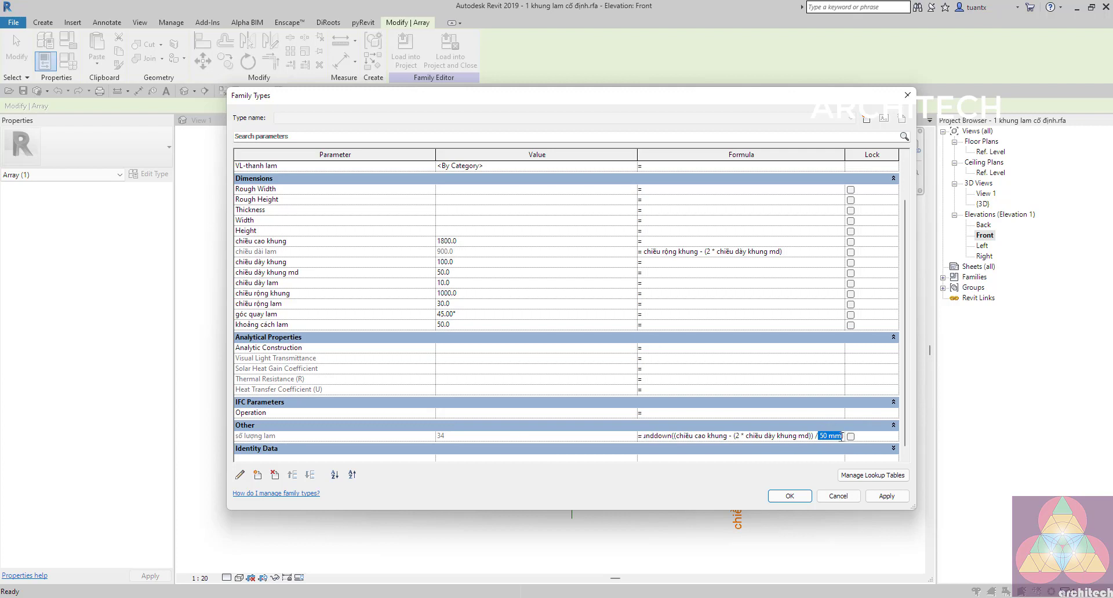
text(khoang cách lam)
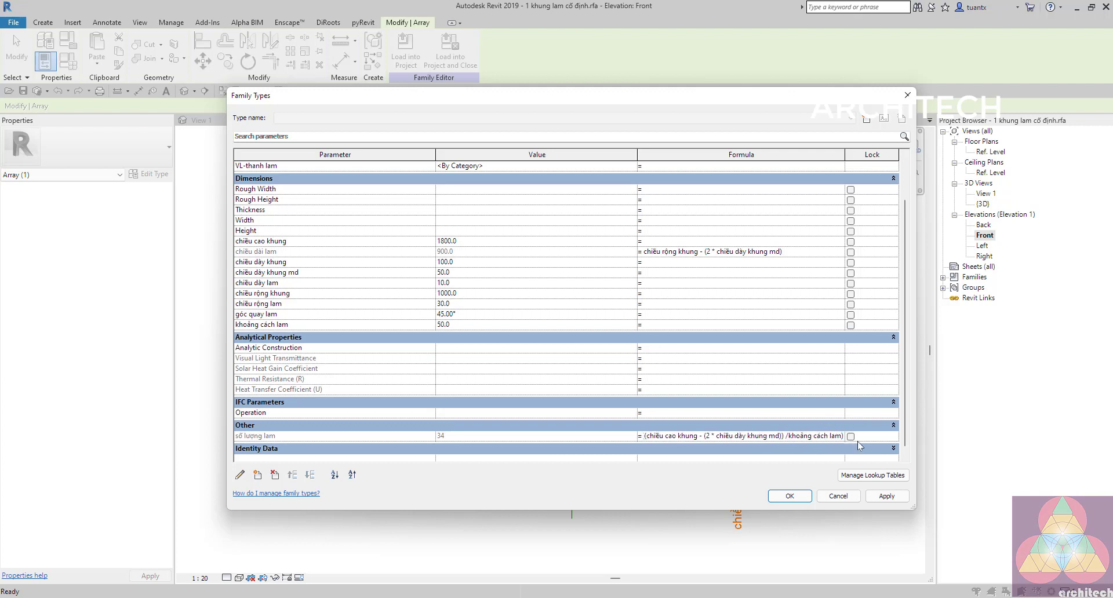
click(883, 497)
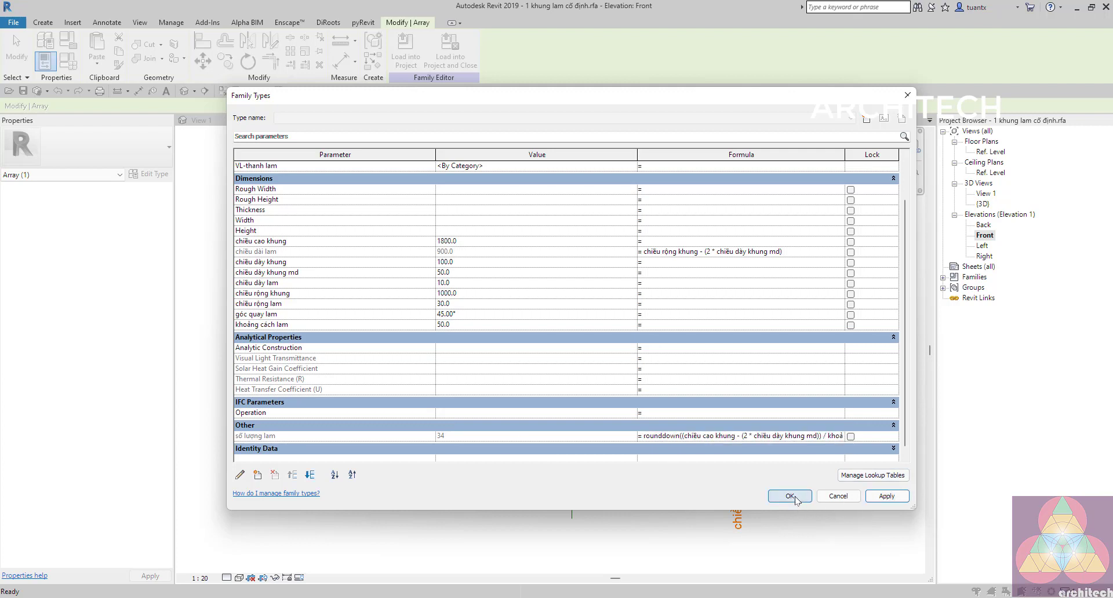
click(790, 496)
click(778, 486)
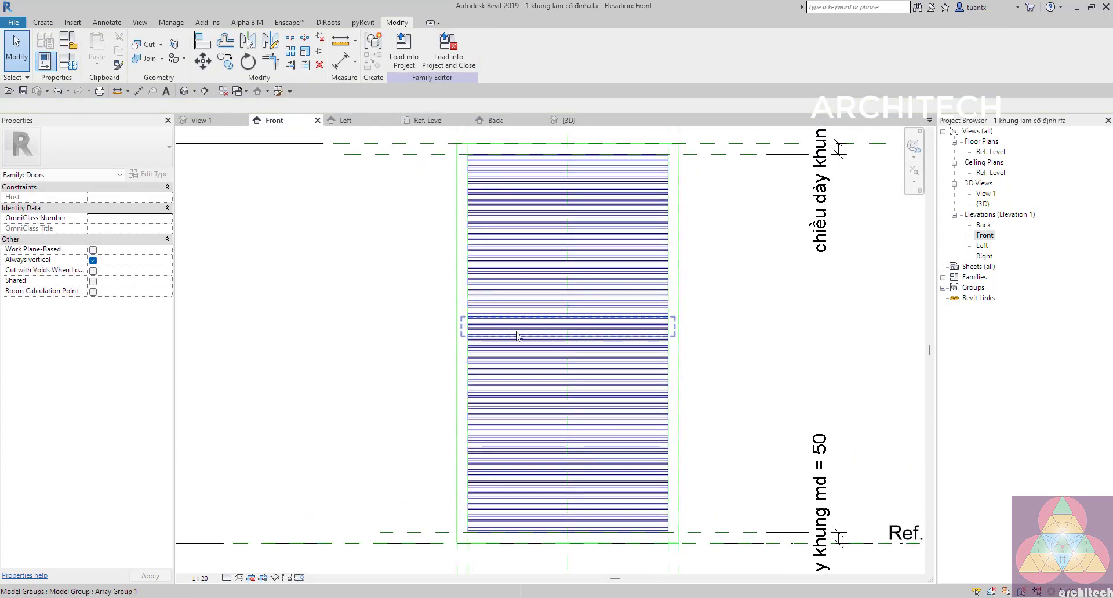
Set the khoảng cách lam parameter to 100 in the family types and accept the change
scroll(440, 233, down, 1)
middle_drag(443, 260, 455, 284)
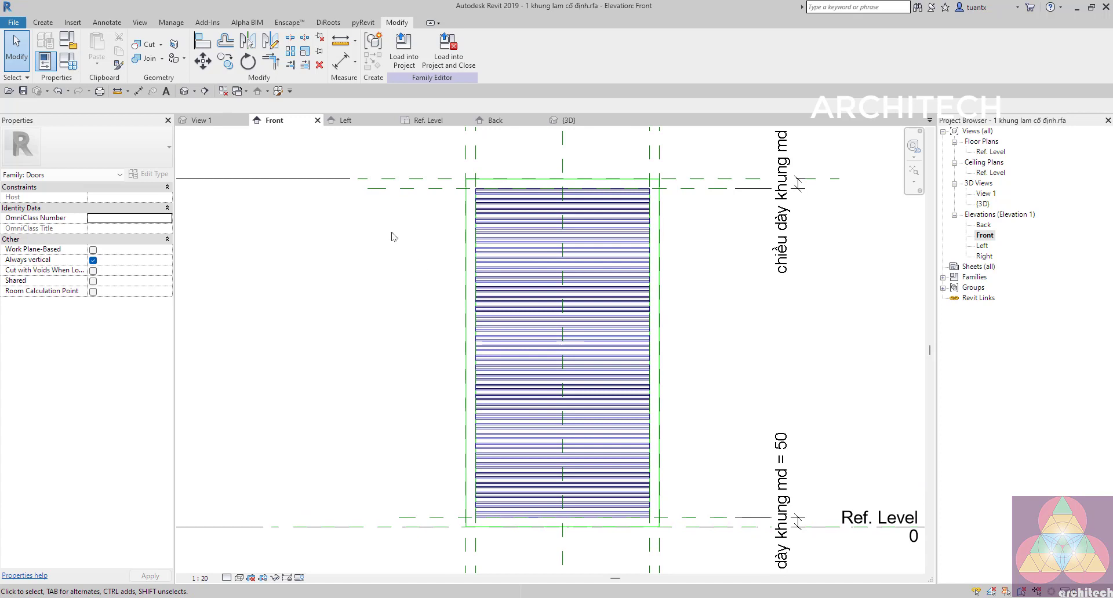
click(69, 63)
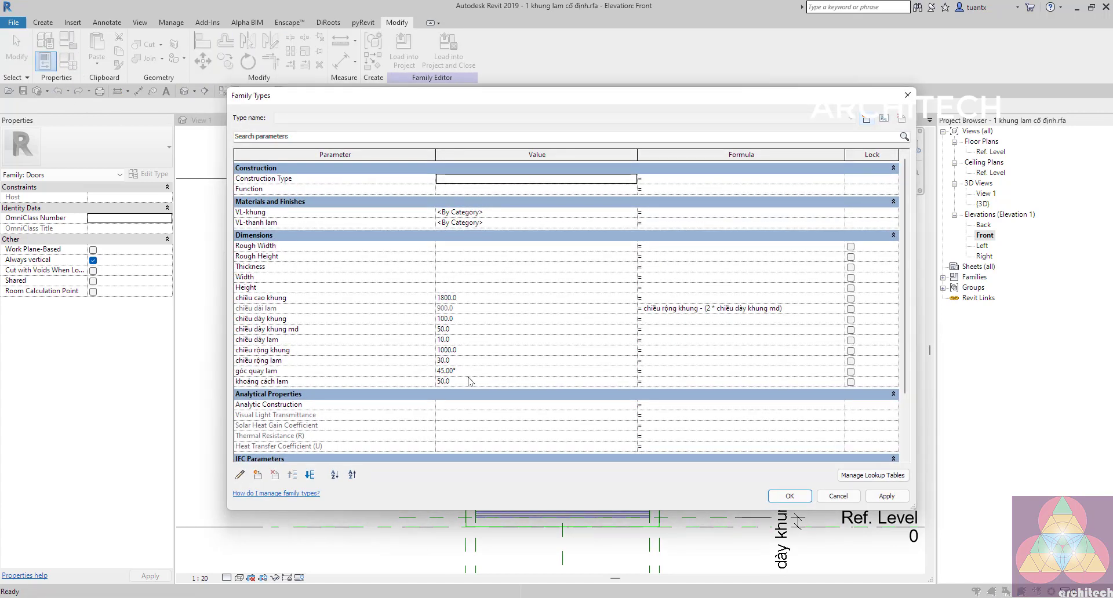
click(463, 381)
text(1)
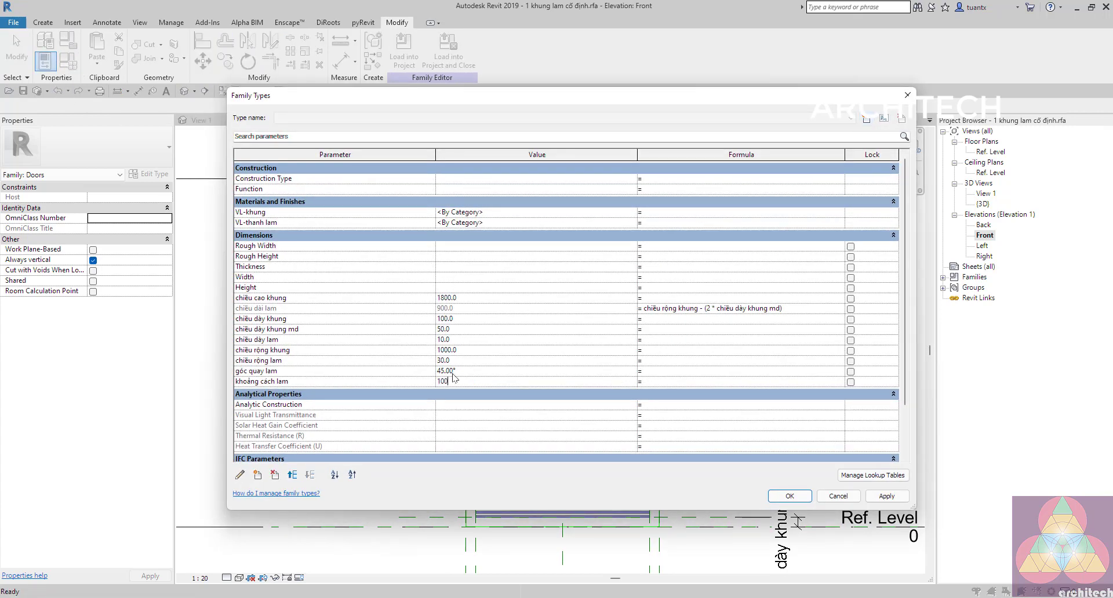
text(00)
click(788, 496)
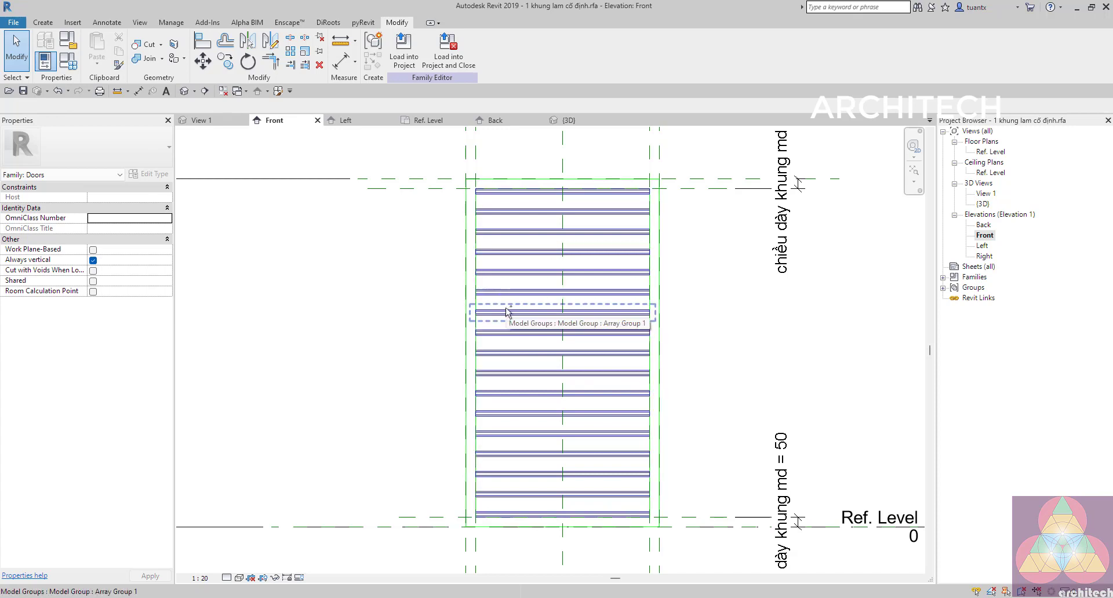
Close the inactive views and open the default 3D view to examine the louver frame
click(222, 91)
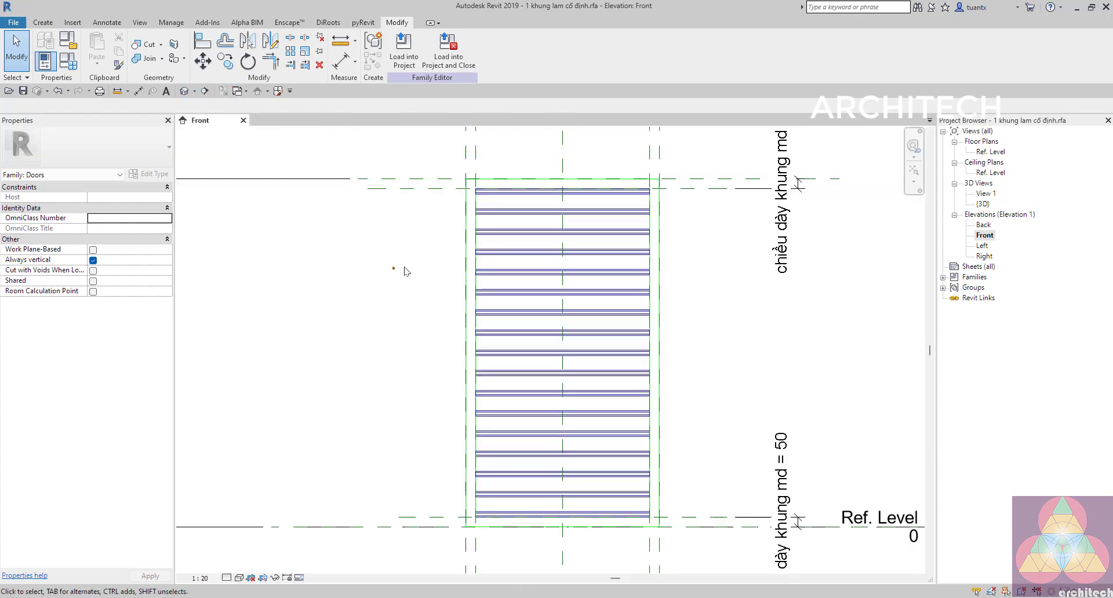
click(184, 91)
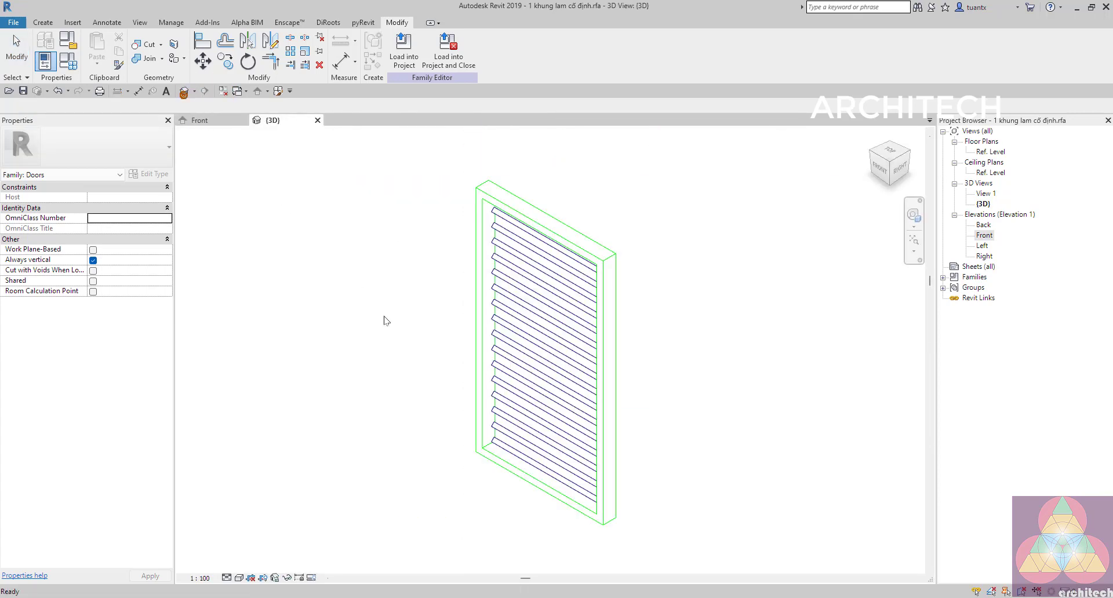
scroll(467, 308, down, 2)
scroll(467, 307, up, 1)
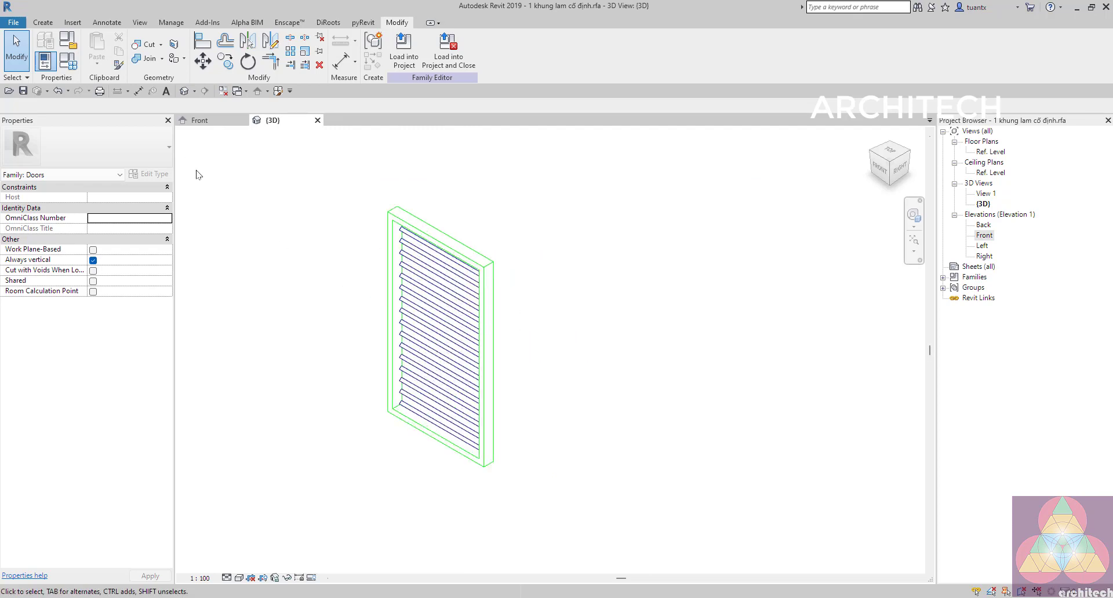
Create a new family from the Metric Generic Model.rft template
click(12, 24)
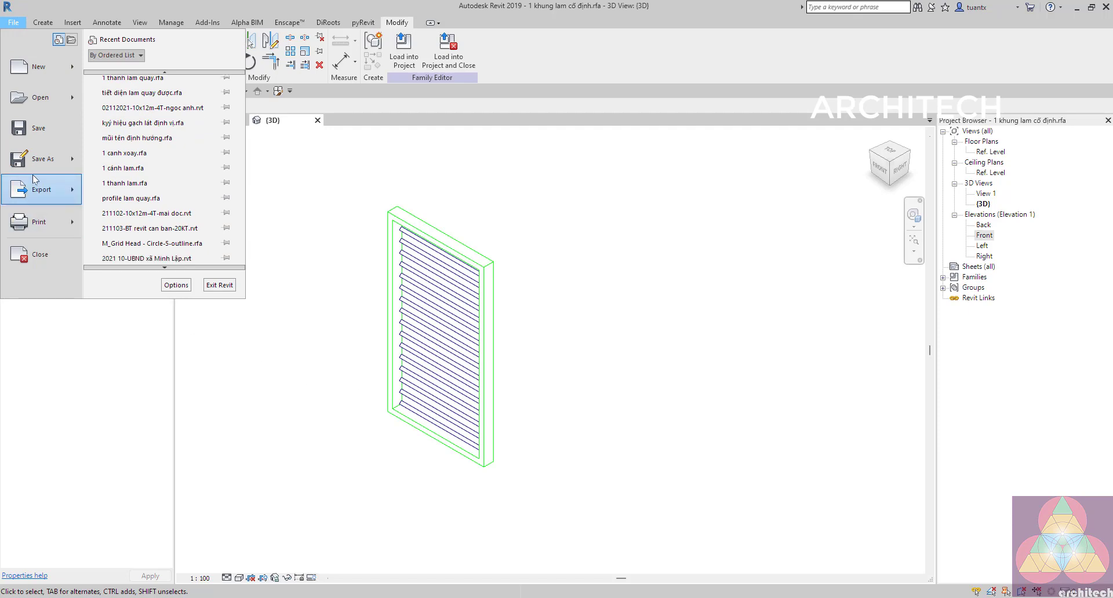
mouse_move(38, 69)
click(113, 100)
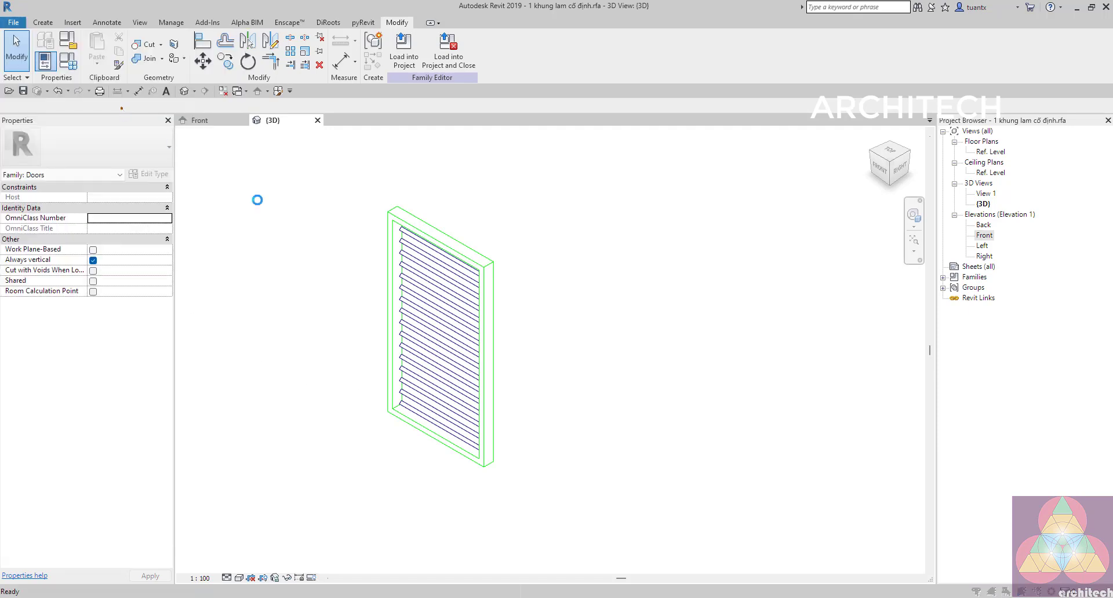
scroll(237, 333, down, 4)
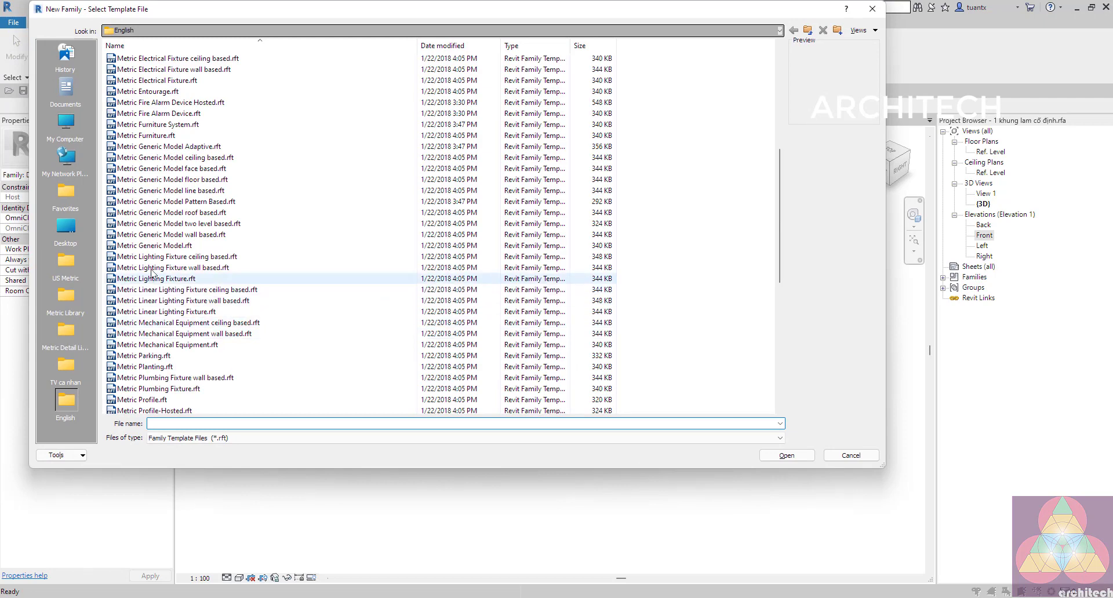
click(162, 246)
click(786, 455)
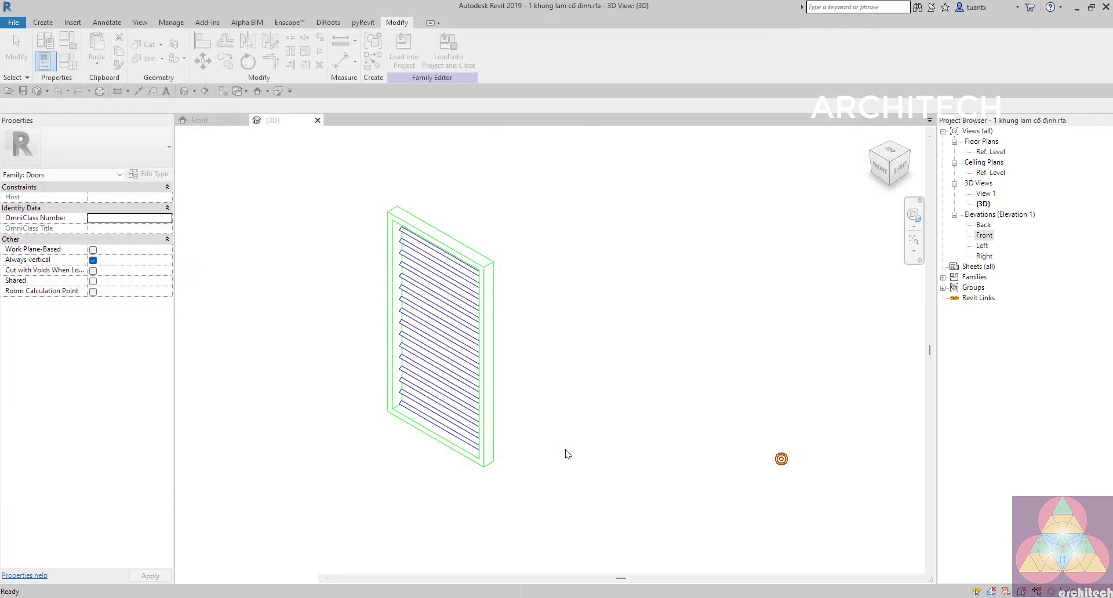
middle_drag(582, 400, 357, 337)
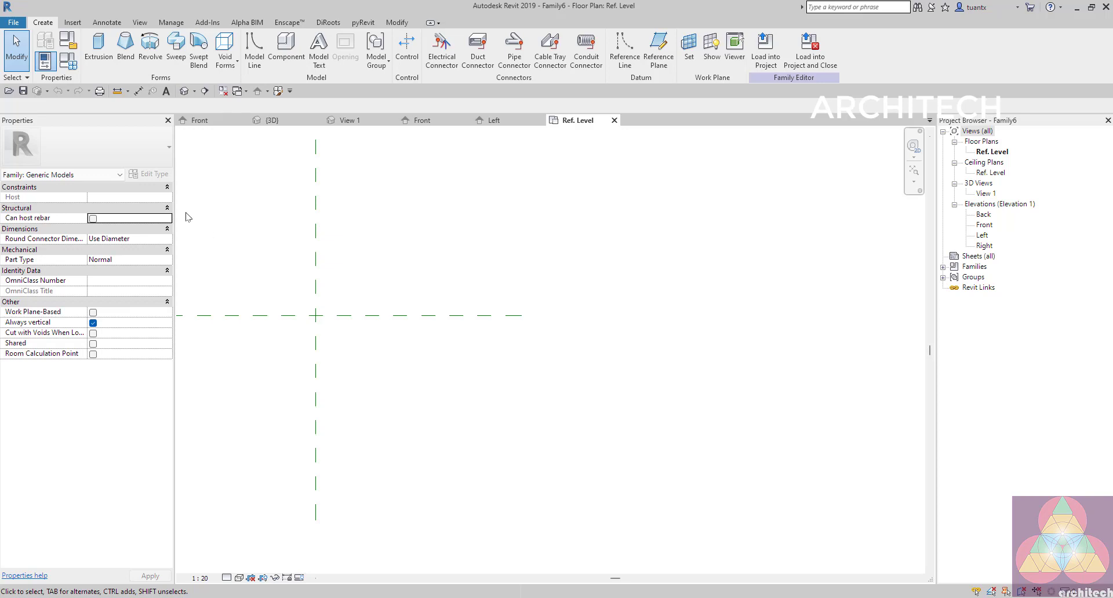
Change the family category to Doors and accept the family category settings
click(68, 41)
click(494, 220)
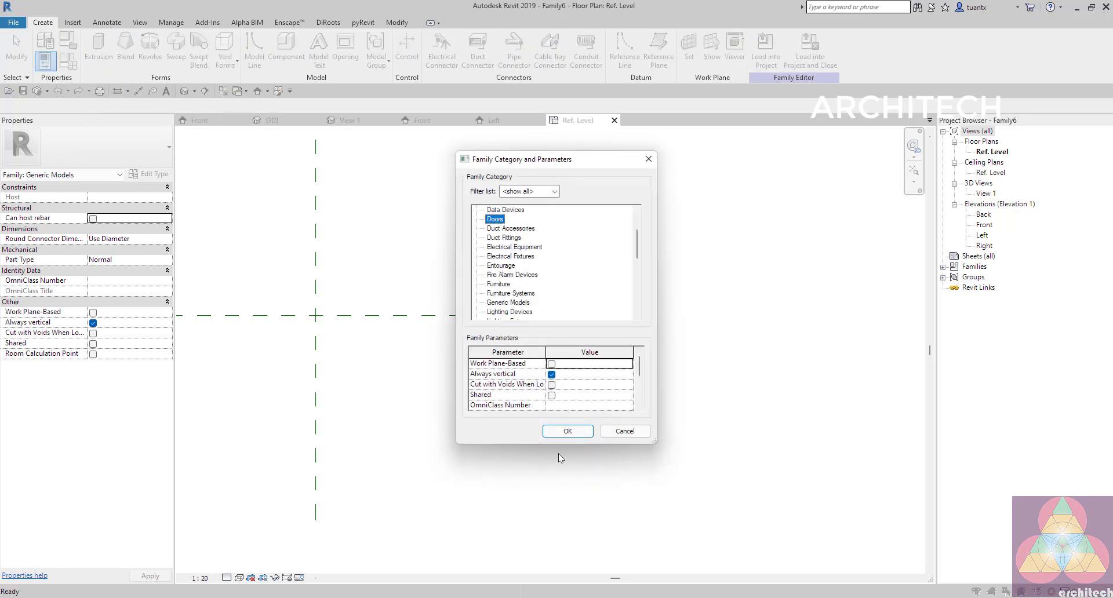
click(568, 431)
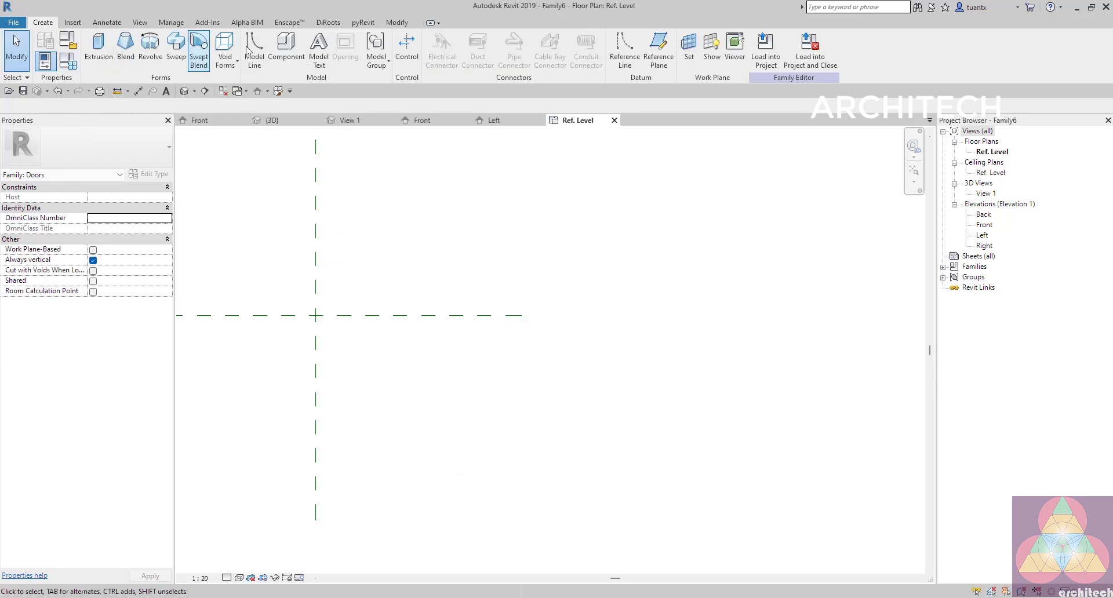
Draw a vertical reference plane about 1552 mm to the right of the vertical center plane
click(659, 64)
click(475, 245)
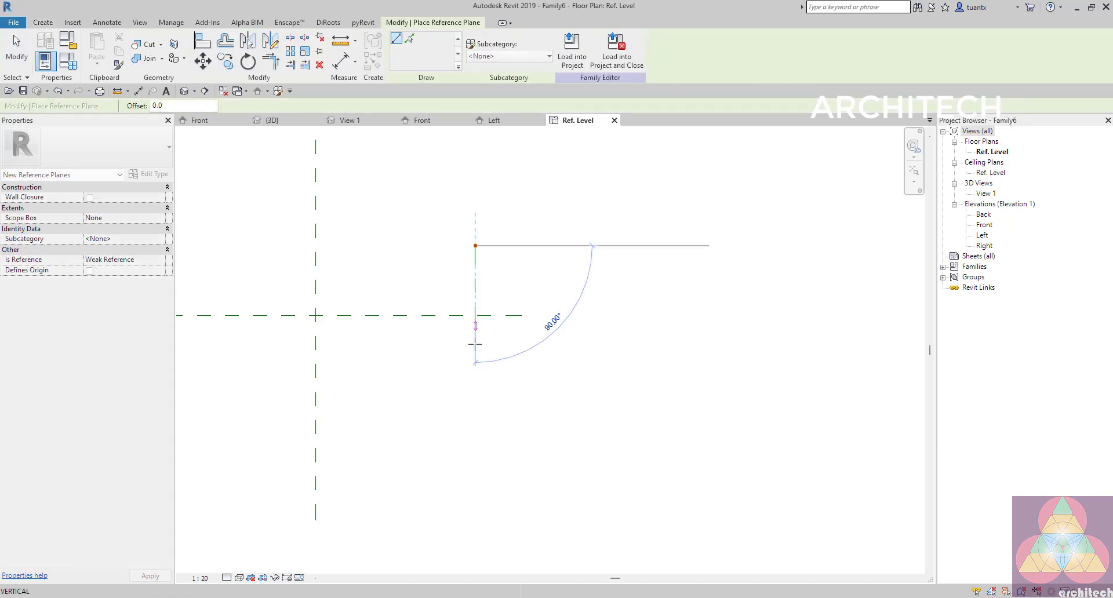
click(475, 421)
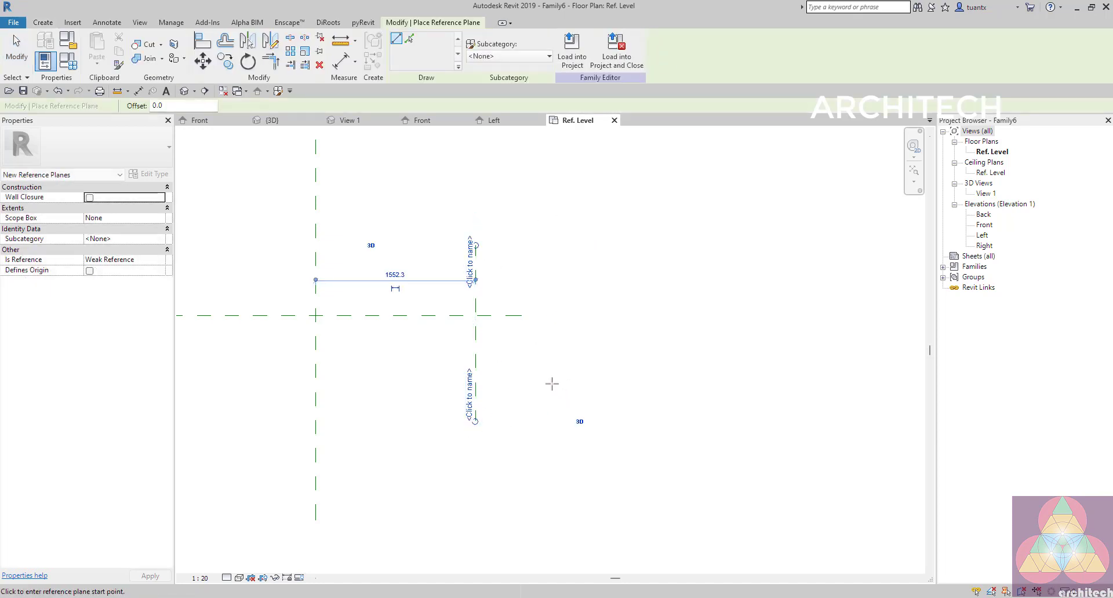
scroll(532, 383, up, 1)
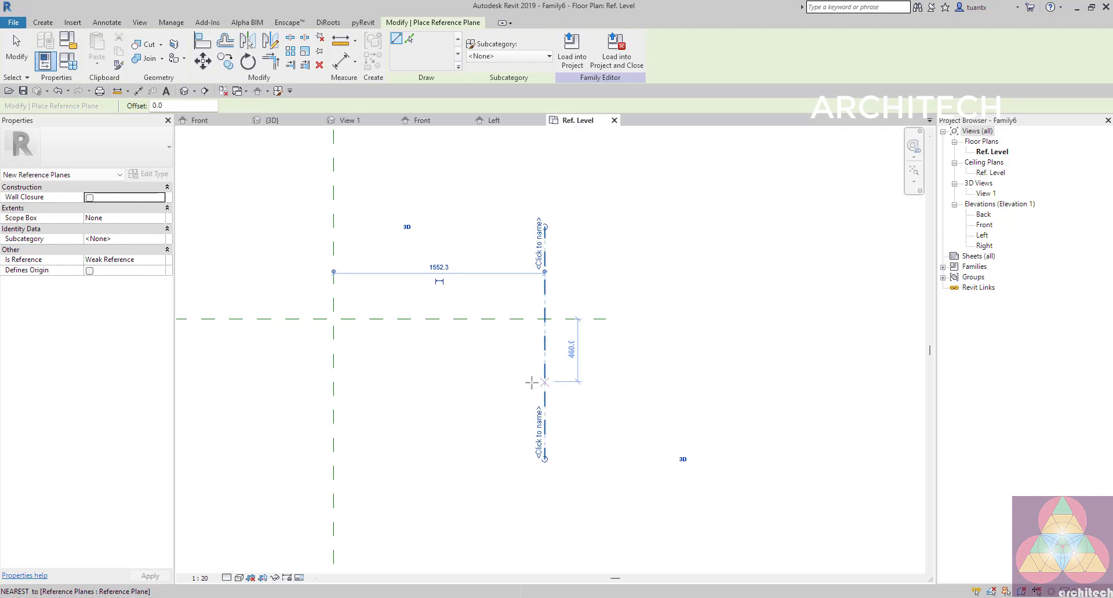
click(341, 61)
scroll(409, 431, down, 3)
middle_drag(409, 431, 581, 400)
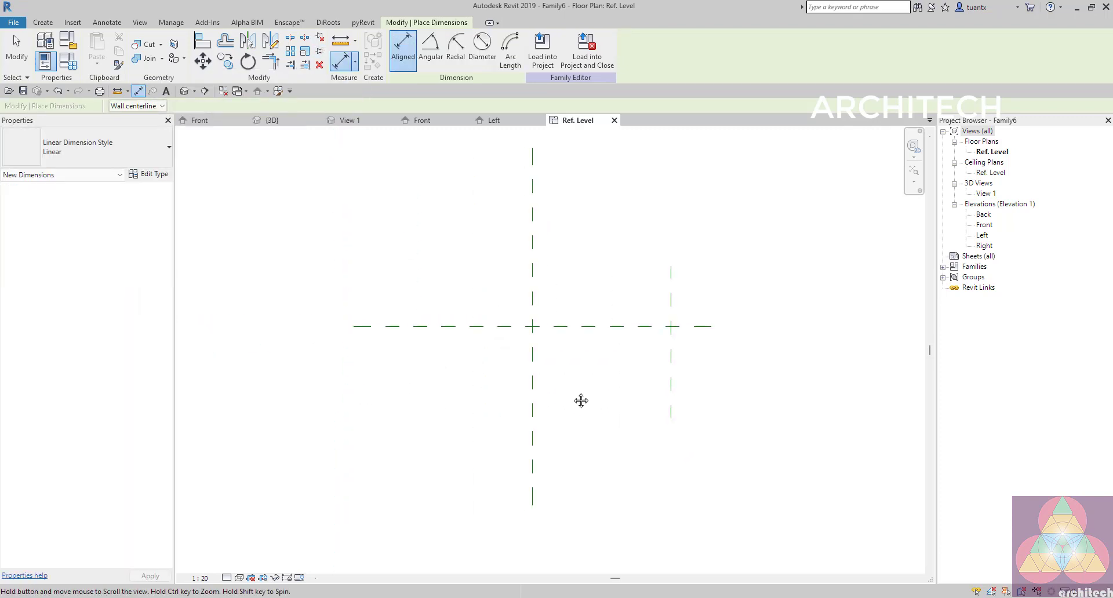
key(Escape)
key(Escape)
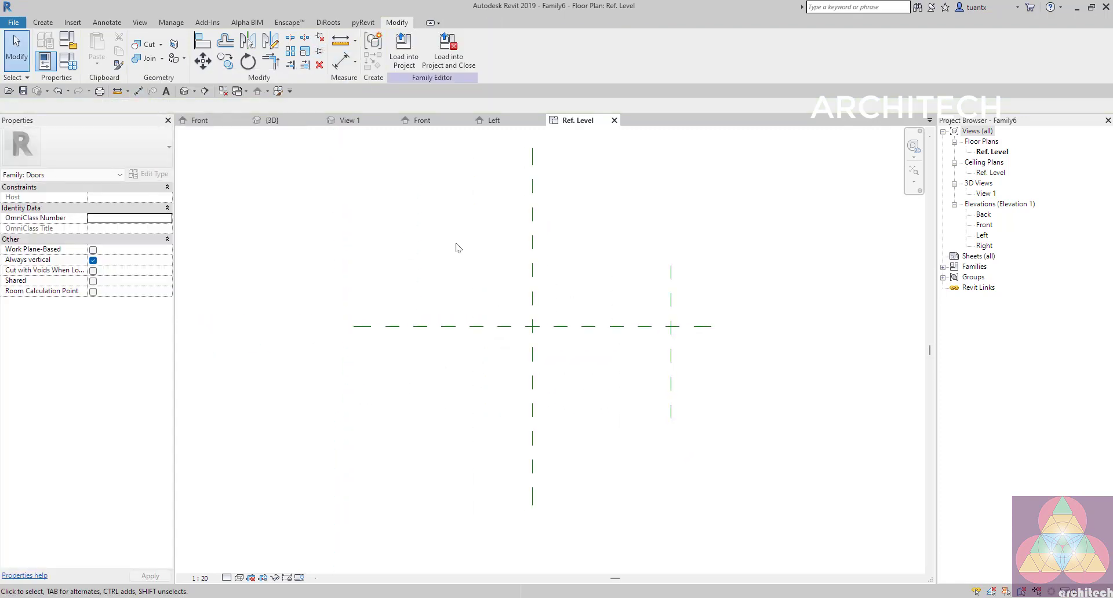
Draw a vertical reference plane about 1284 mm to the left of the vertical center plane
key(r)
key(p)
click(418, 248)
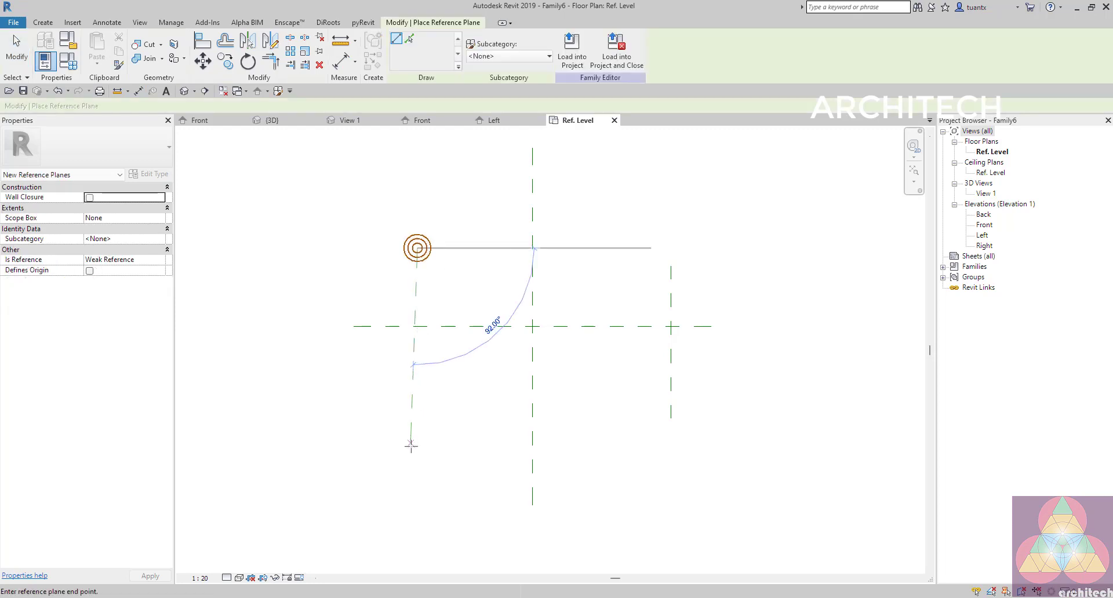
click(414, 450)
key(Escape)
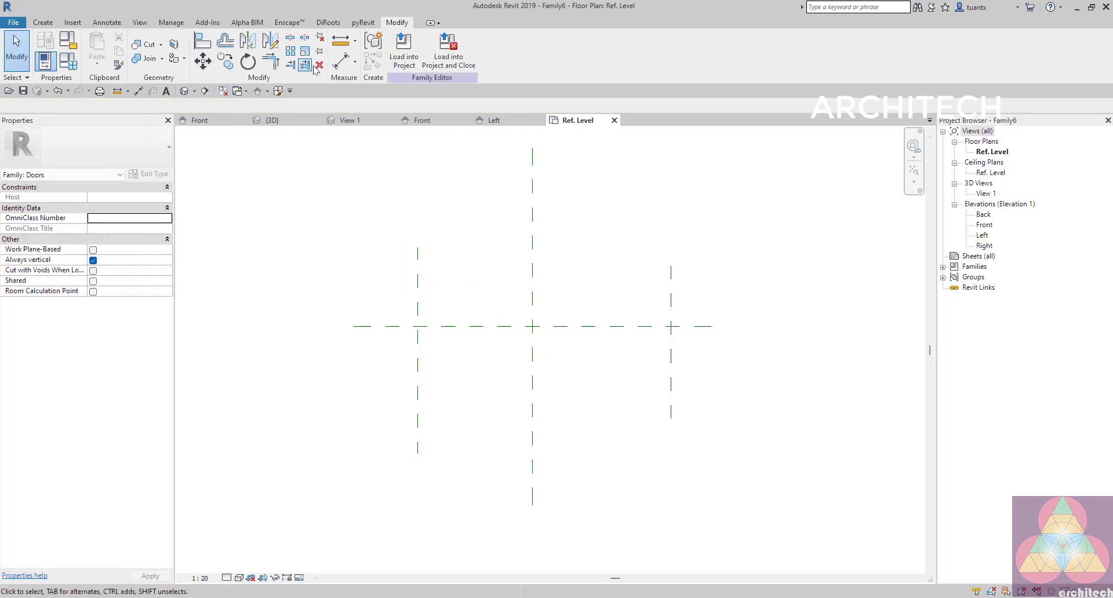
Dimension the left, center and right vertical reference planes in one string and make the segments equal
key(d)
key(i)
click(417, 302)
click(532, 307)
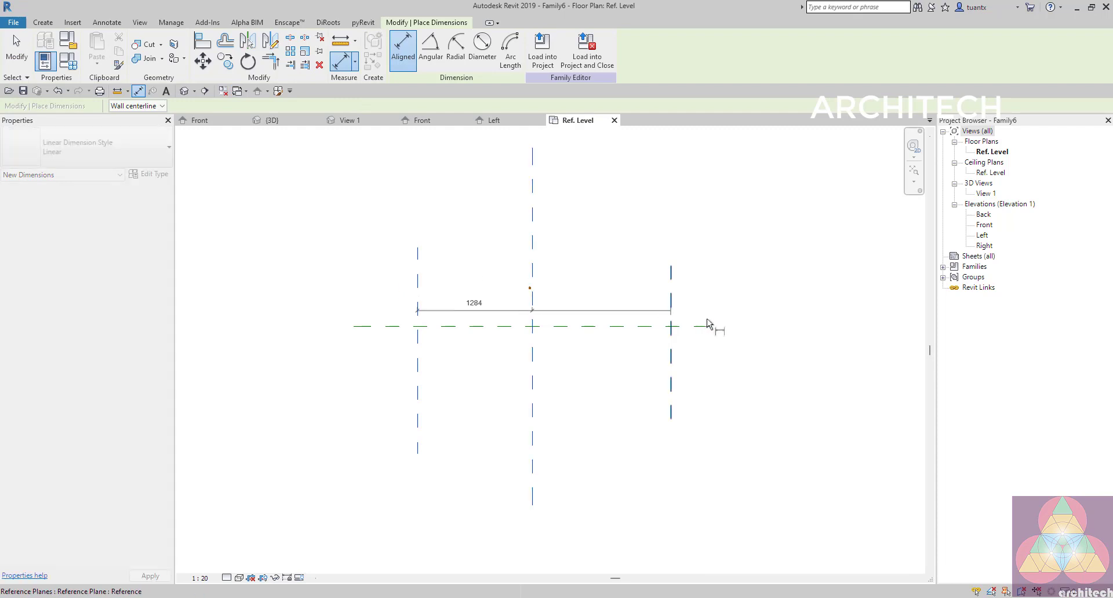
click(672, 301)
click(609, 429)
click(532, 406)
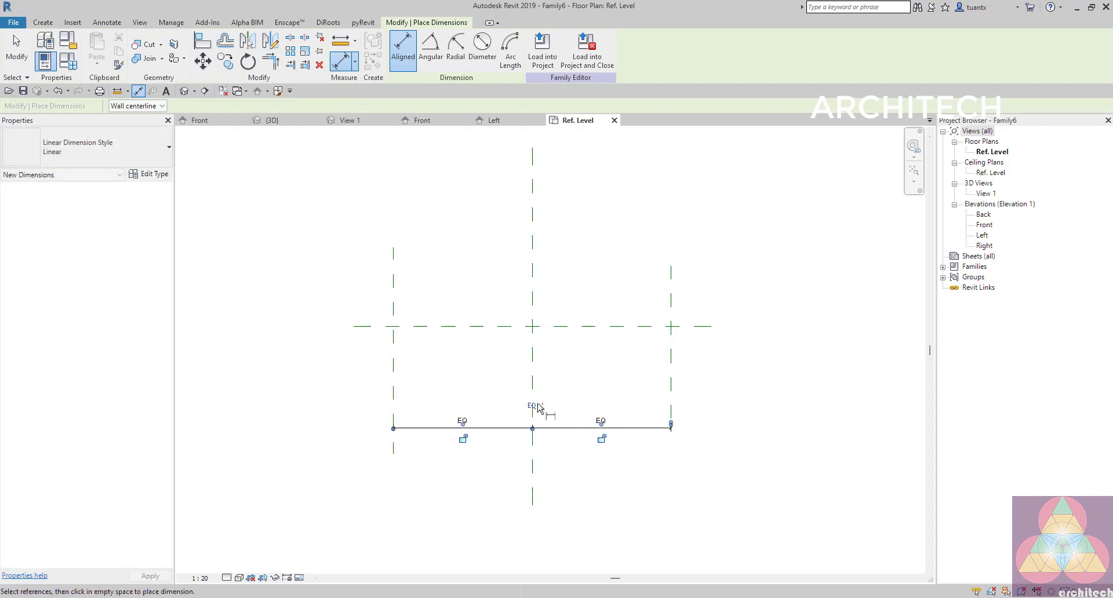
Dimension the overall distance between the two outer vertical planes and label it with the Width parameter
click(393, 329)
click(671, 297)
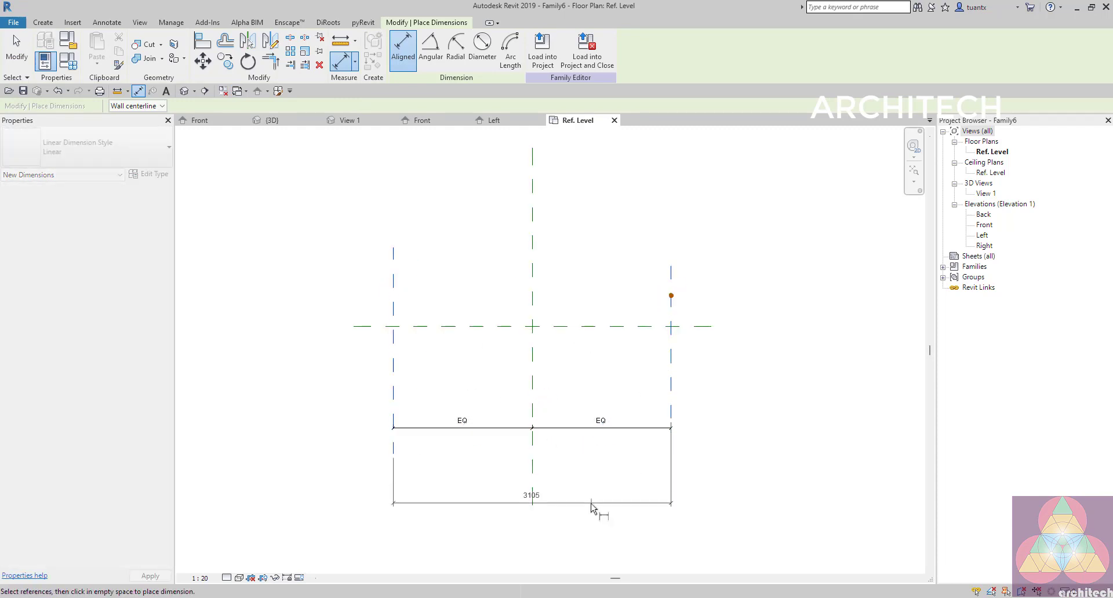
click(598, 464)
key(Escape)
key(Escape)
click(597, 462)
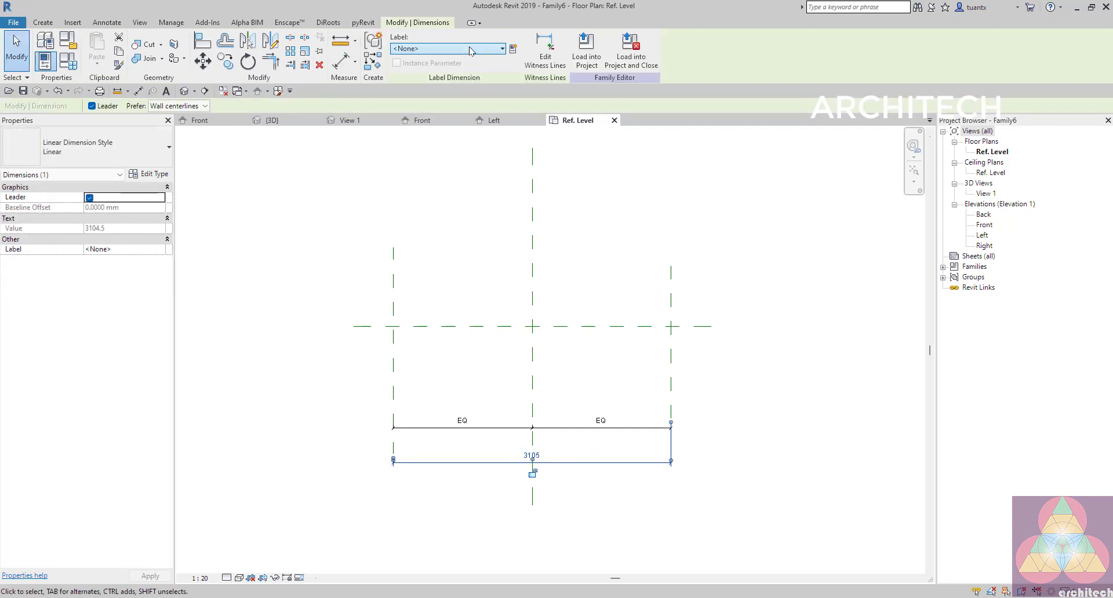
click(469, 50)
click(410, 141)
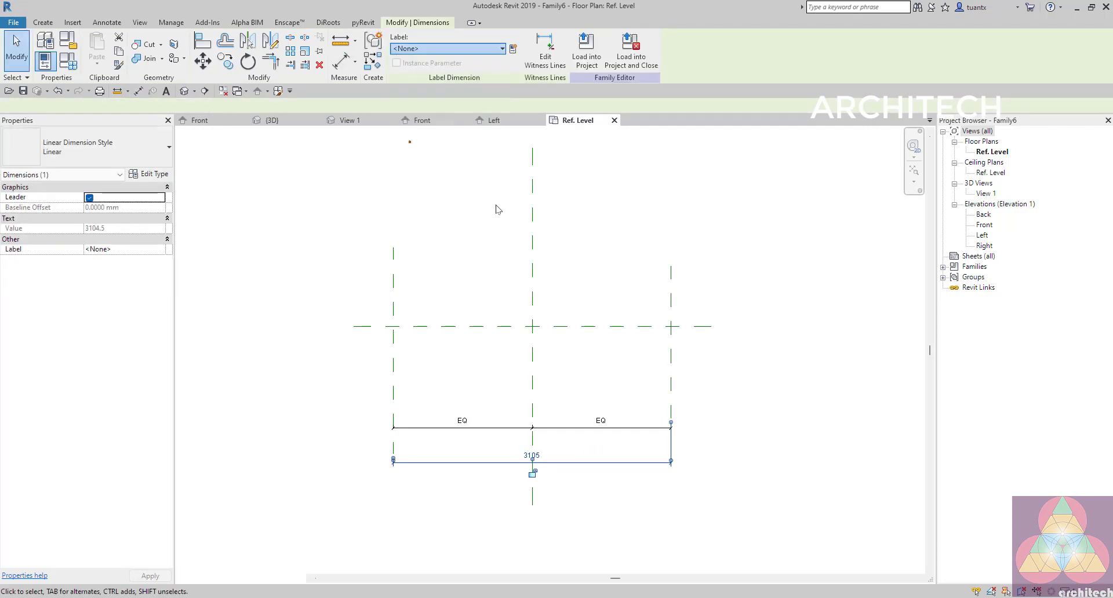
click(583, 497)
Draw a sloped reference plane from the center intersection to the upper left, at about 40° to the horizontal plane
scroll(497, 468, up, 2)
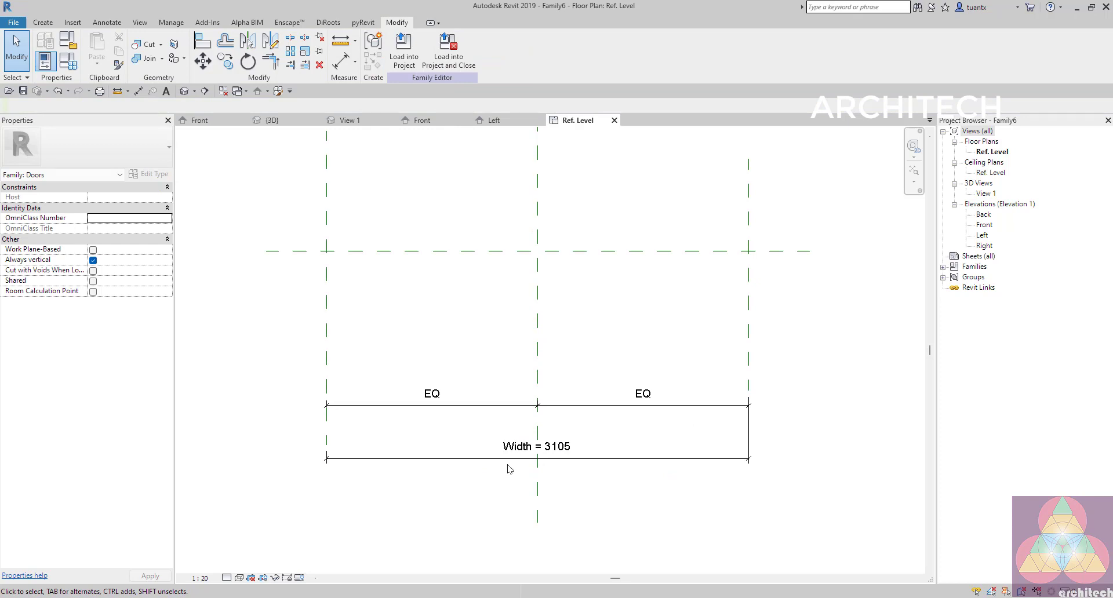
middle_drag(559, 392, 485, 418)
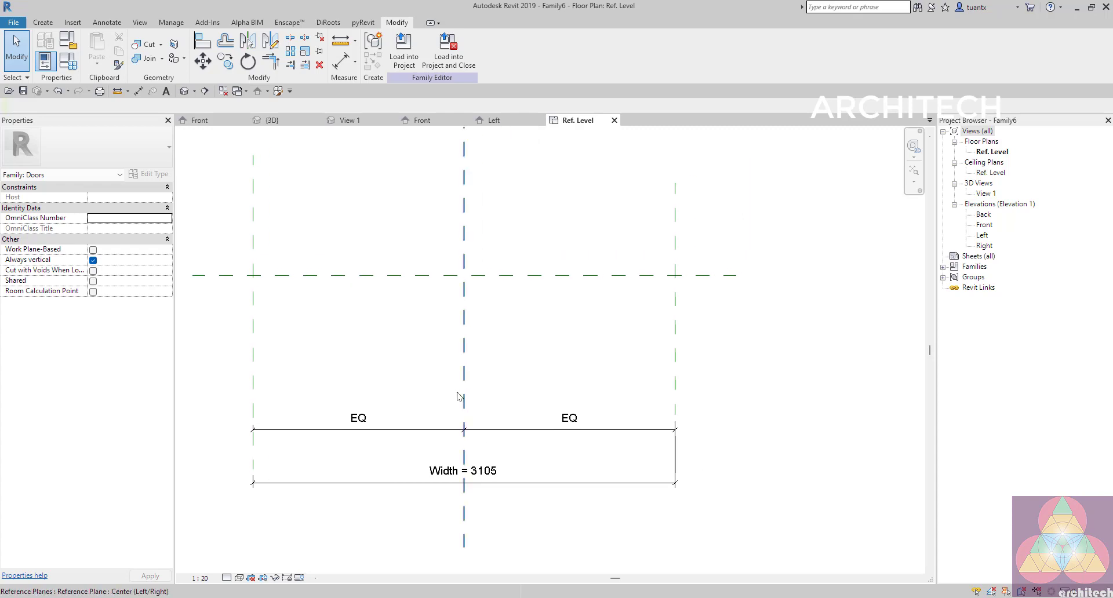
scroll(457, 392, down, 1)
mouse_move(429, 392)
middle_down()
mouse_move(380, 403)
mouse_move(440, 392)
middle_up()
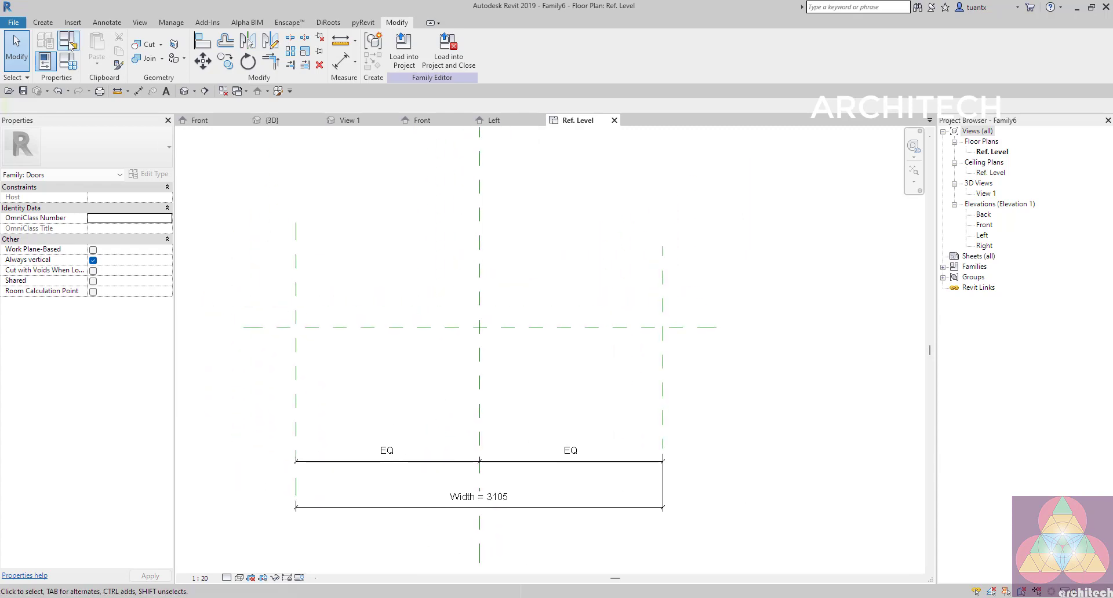
click(49, 25)
click(658, 58)
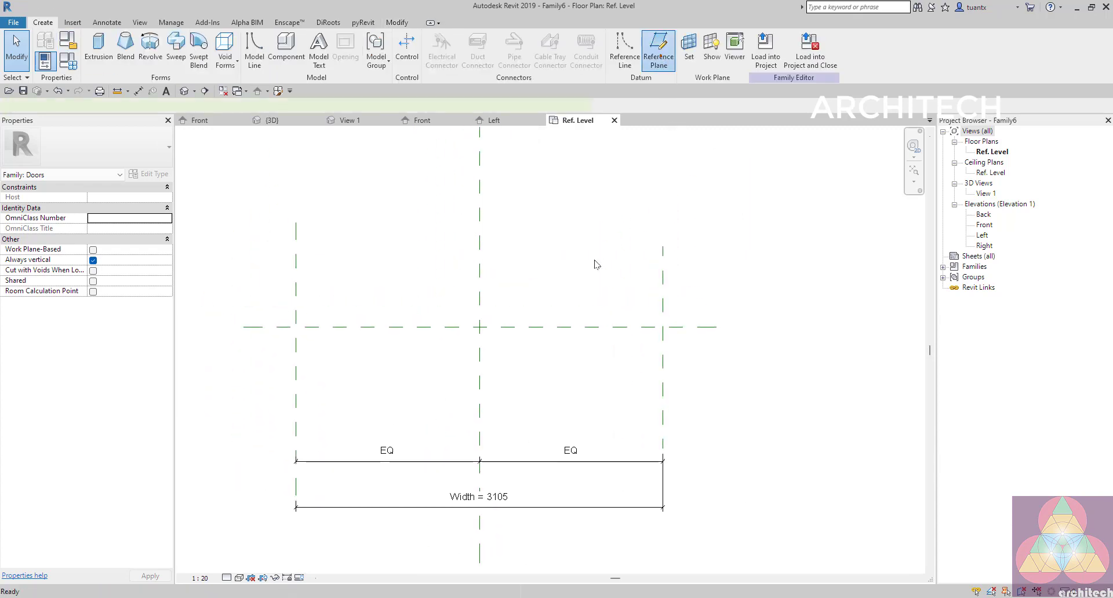
click(479, 327)
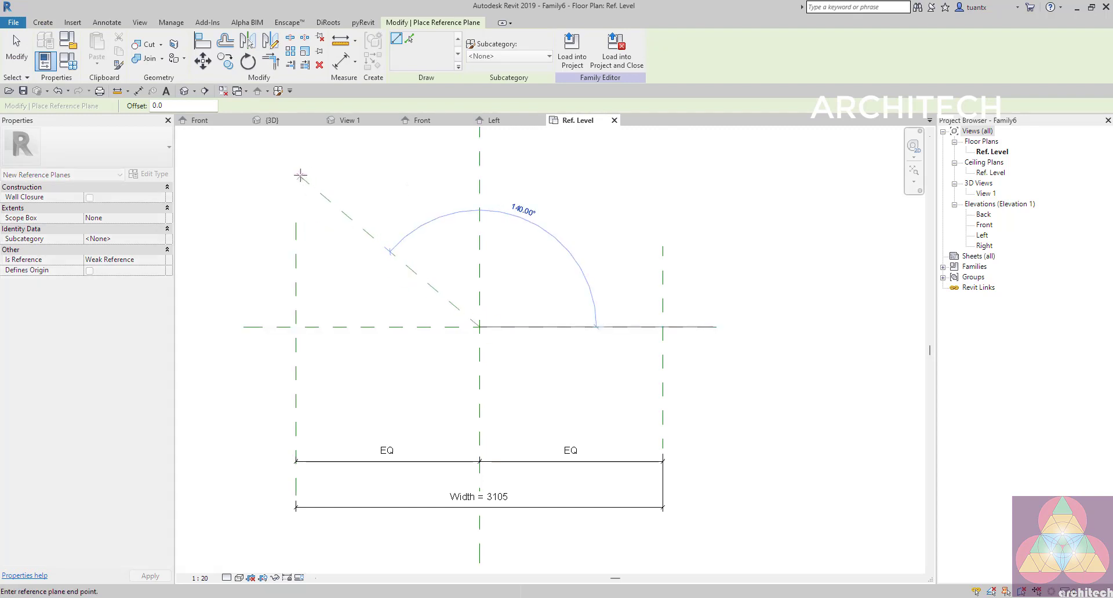
click(300, 175)
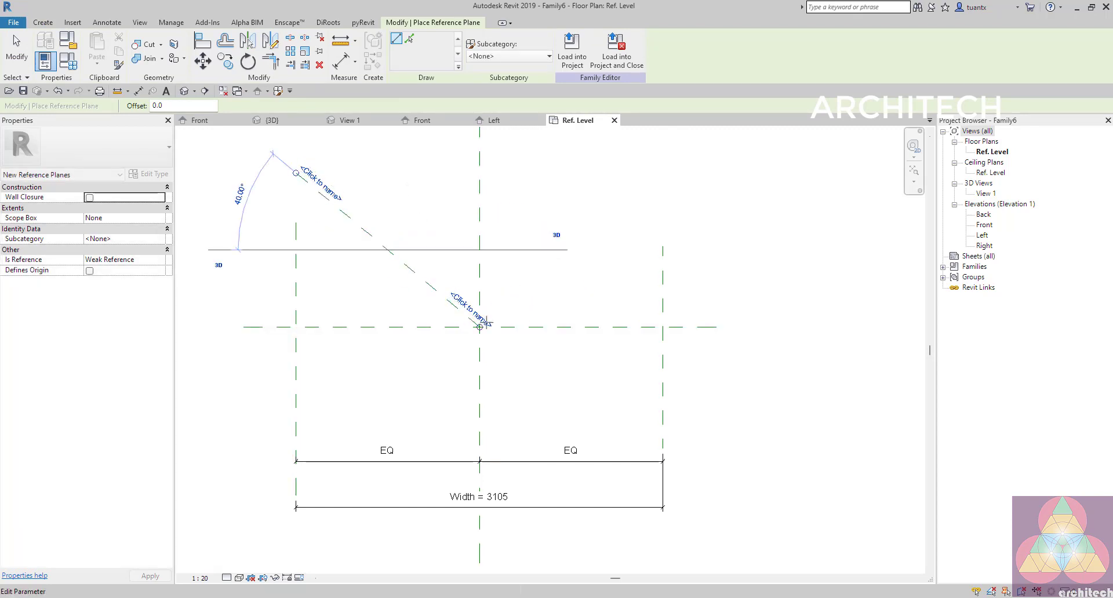
Draw a shorter sloped reference plane from the center intersection to the upper right, at about 50° to the horizontal plane
scroll(484, 326, up, 2)
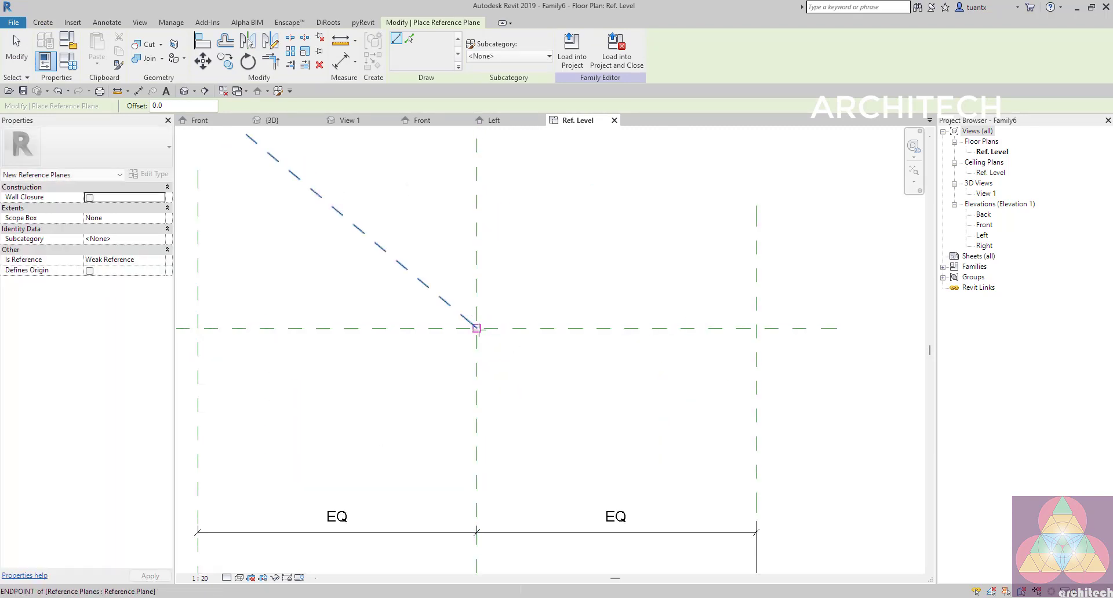
click(478, 327)
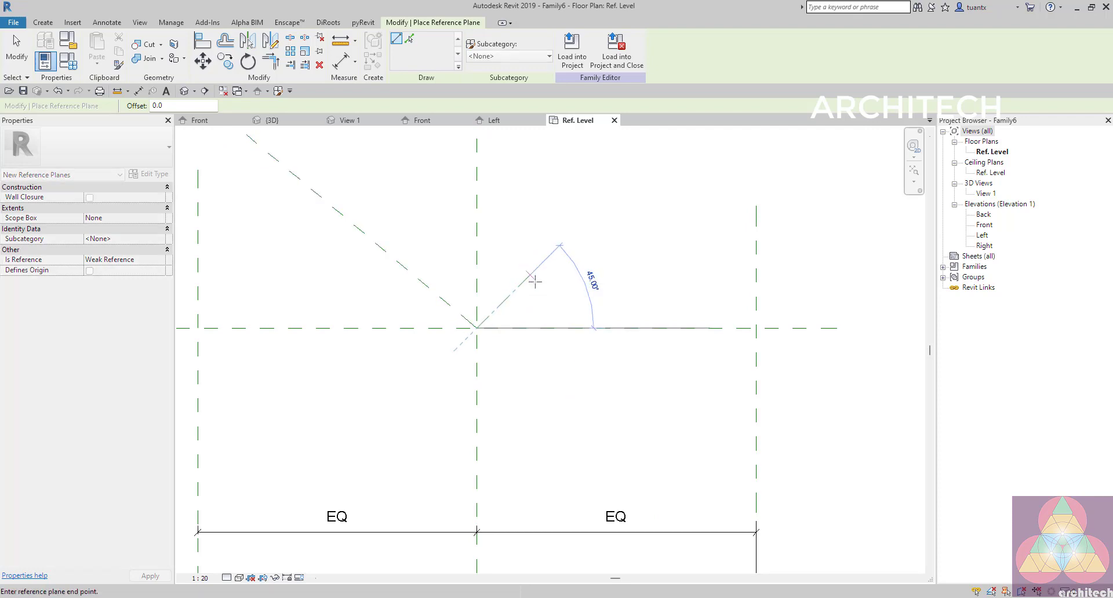
scroll(535, 278, down, 3)
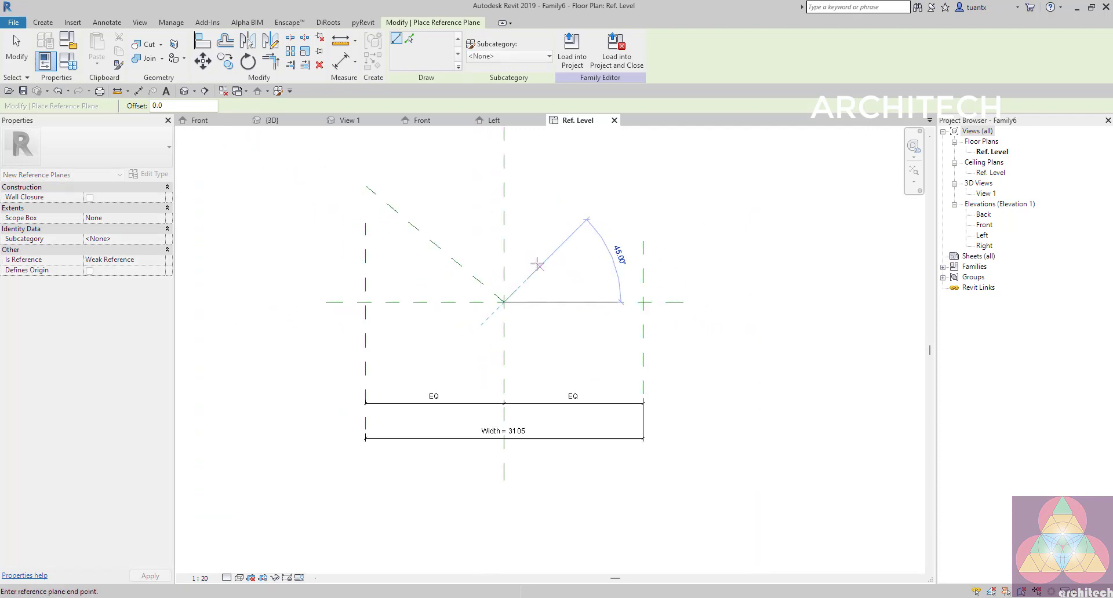
click(534, 265)
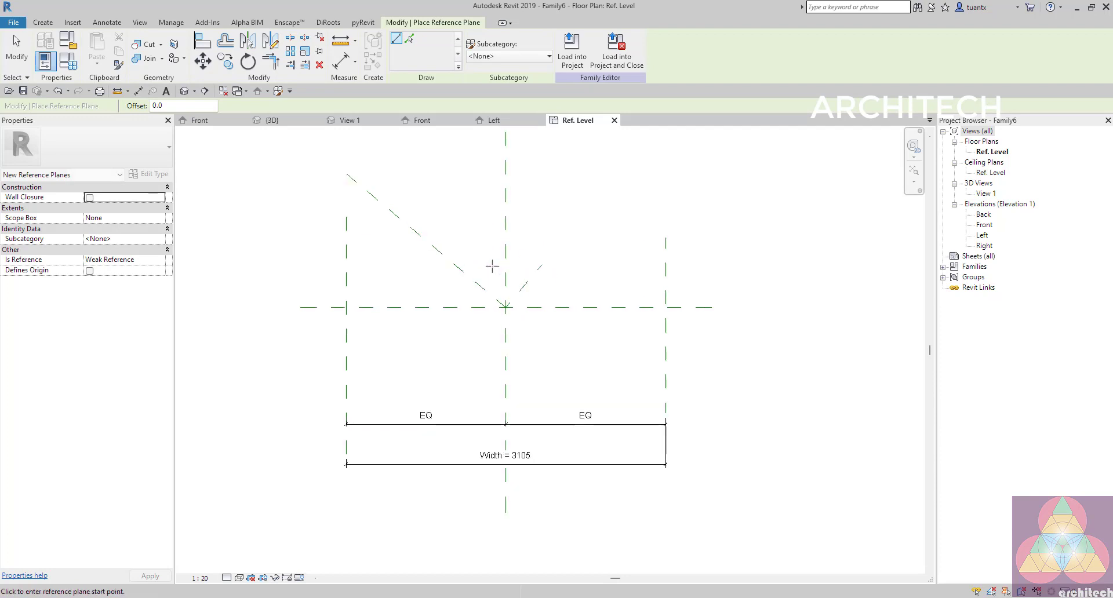
Add an angular dimension between the upper-left sloped reference plane and the horizontal center plane, placed outside the left vertical plane
scroll(498, 268, up, 2)
click(355, 61)
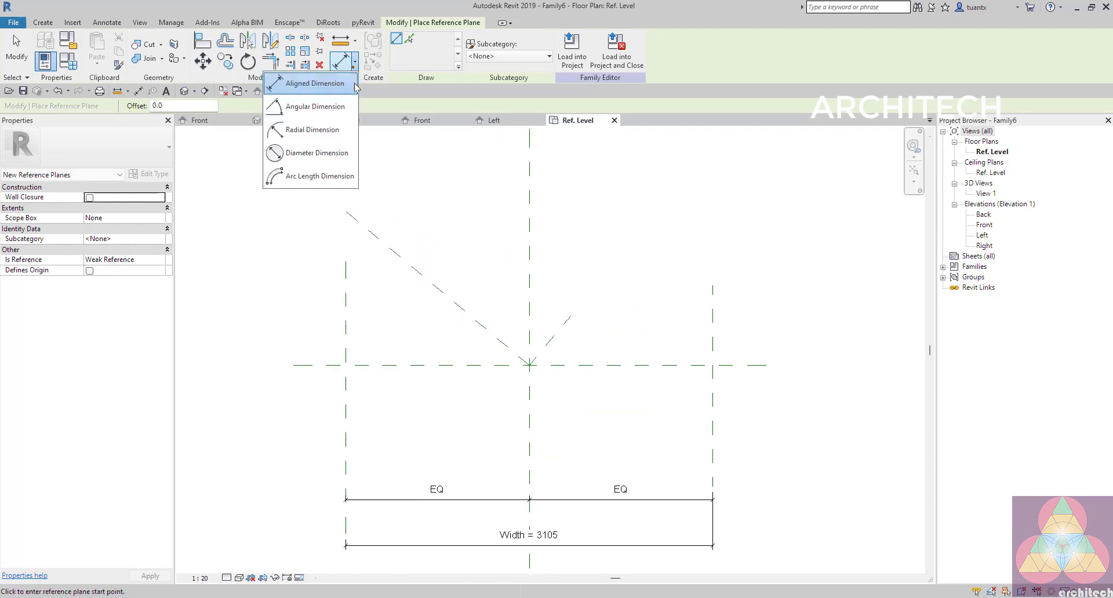
click(319, 85)
click(473, 319)
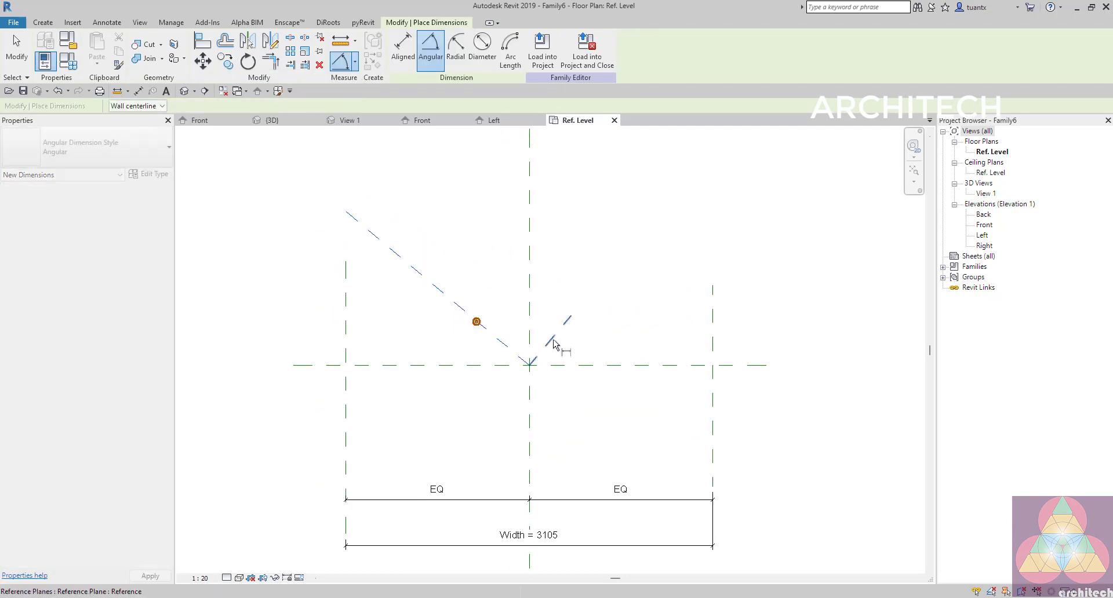
click(553, 336)
key(Escape)
scroll(557, 287, down, 5)
scroll(525, 308, up, 4)
middle_drag(524, 308, 447, 328)
scroll(472, 323, up, 1)
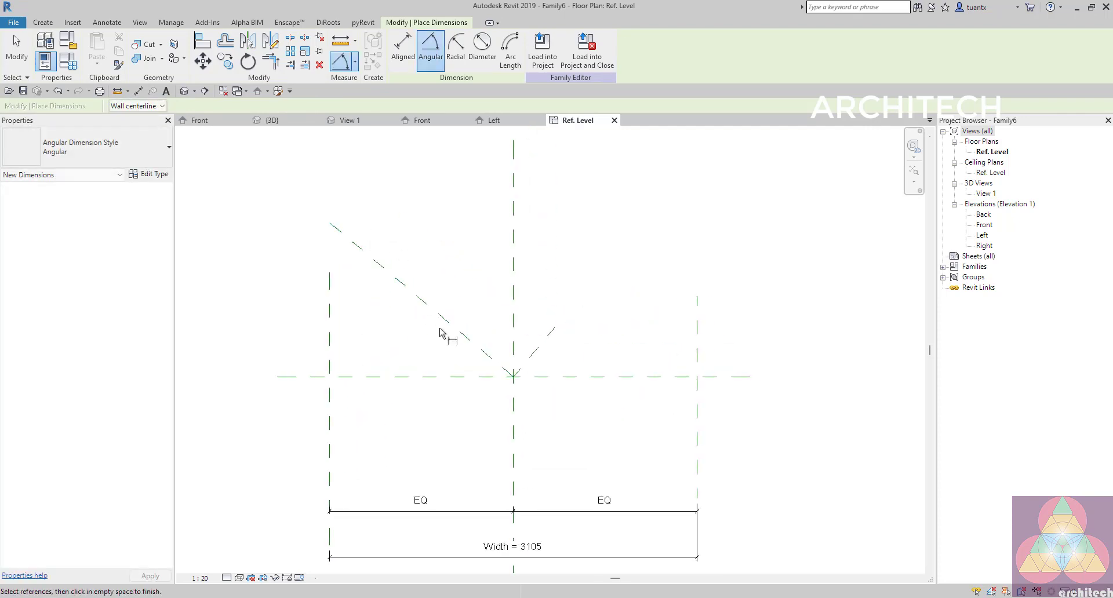
click(442, 318)
click(429, 376)
scroll(409, 371, down, 2)
middle_drag(296, 359, 394, 354)
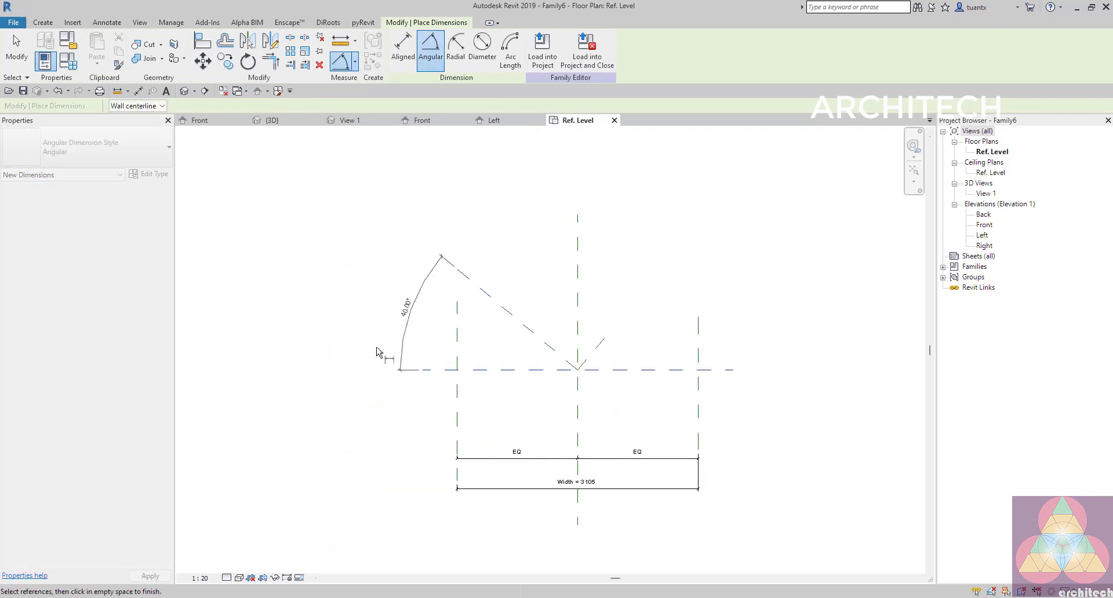
click(294, 323)
key(Escape)
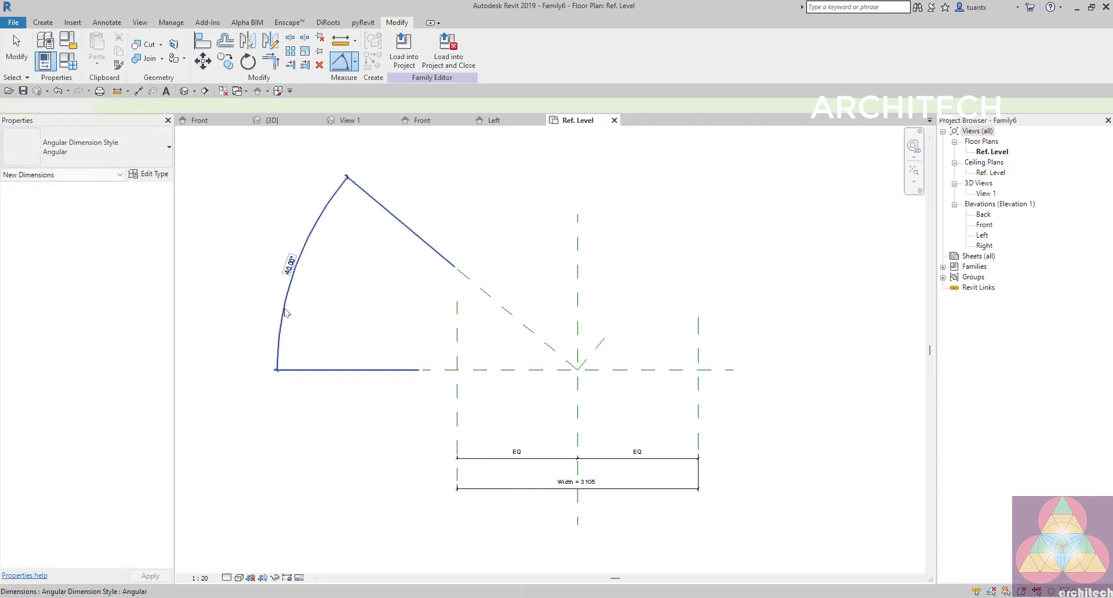
Label the left angular dimension with a new family type parameter named góc mở cửa
click(513, 50)
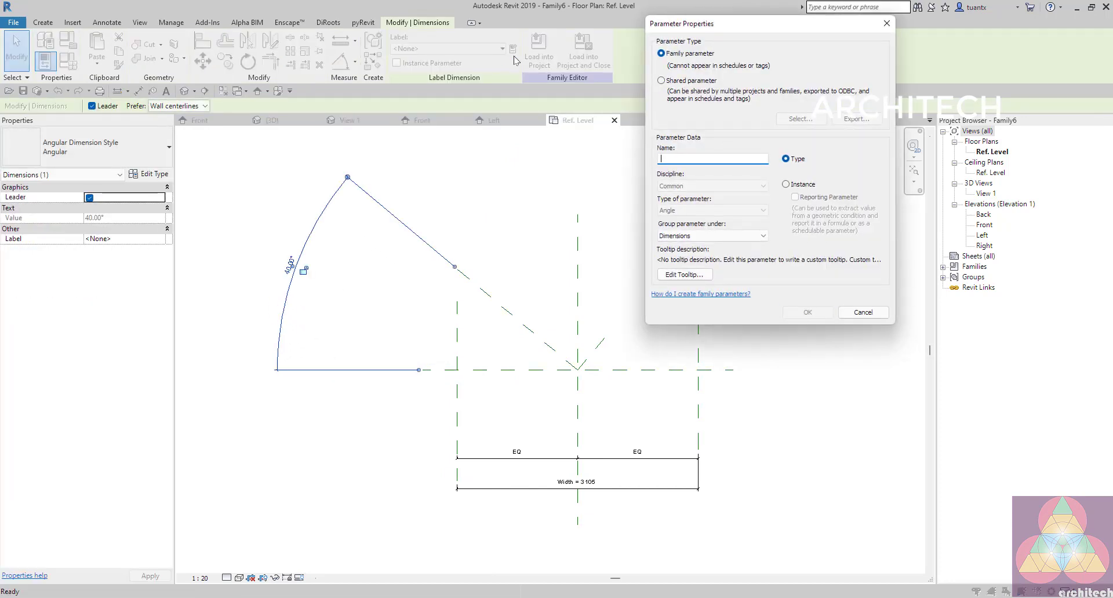
text(góc mở cửa)
click(809, 313)
click(377, 307)
scroll(453, 308, up, 2)
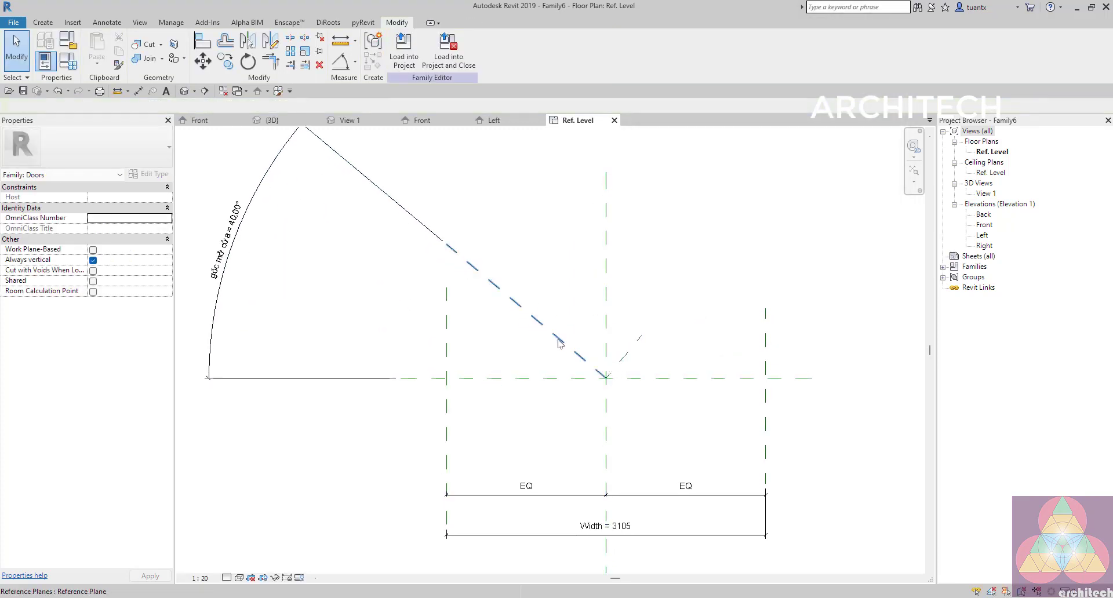
Add an angular dimension between the upper-right sloped reference plane and the horizontal center plane
click(340, 61)
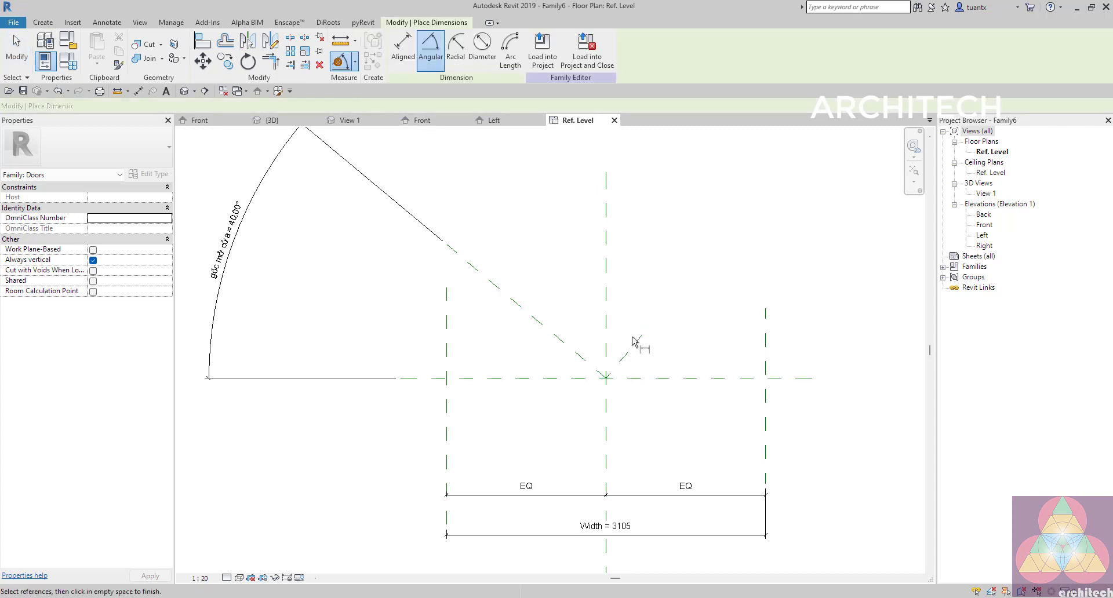
click(657, 378)
scroll(641, 362, down, 1)
middle_drag(642, 362, 515, 365)
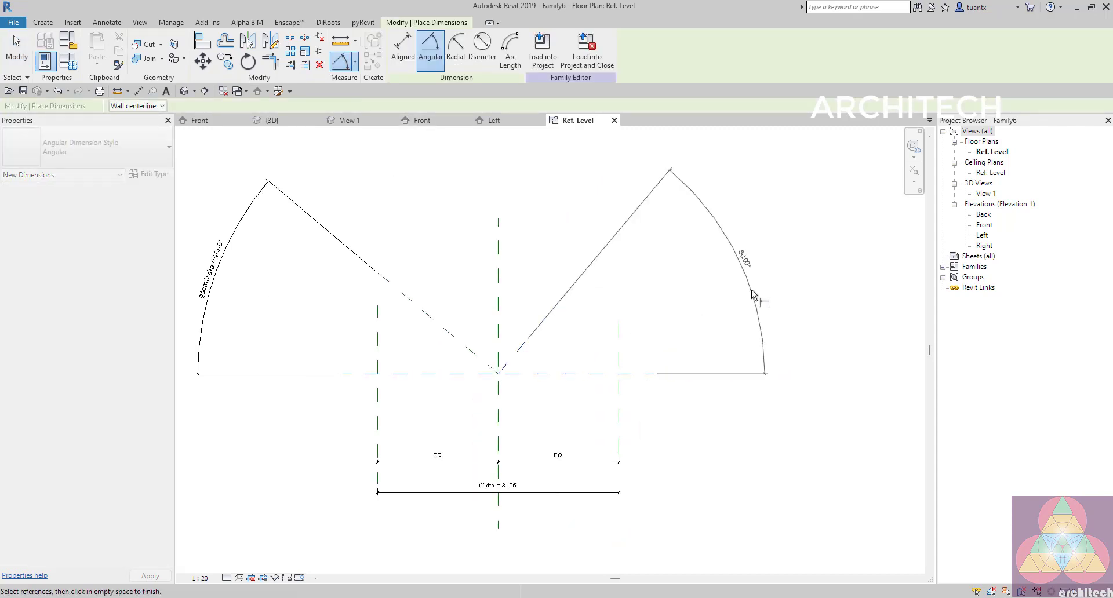
click(756, 299)
key(Escape)
key(Escape)
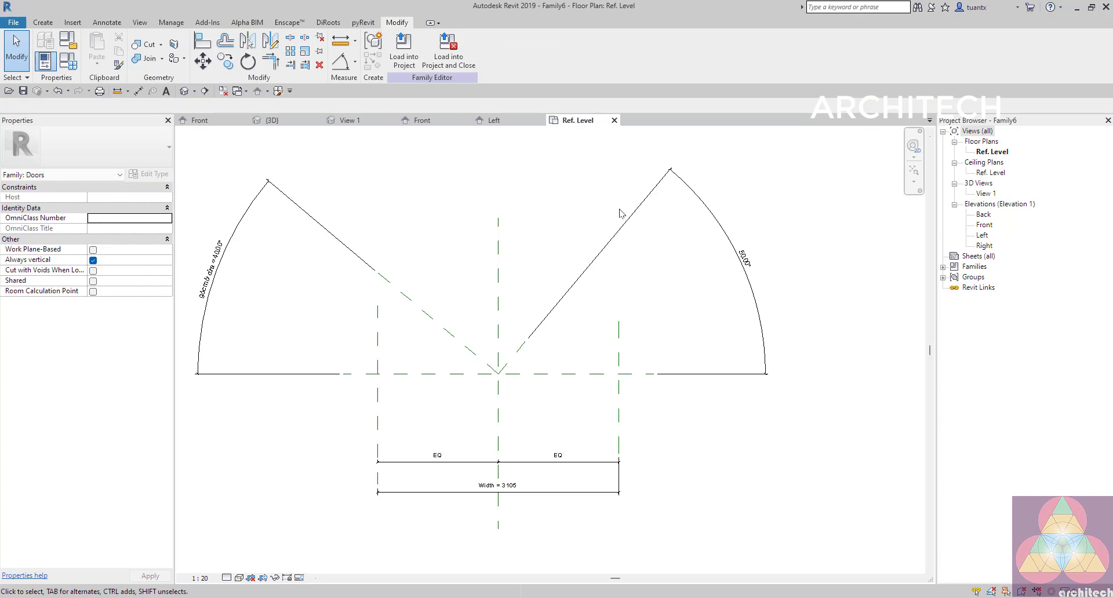
Label the right angular dimension with a new family type parameter named góc bù, grouped under Dimensions
click(700, 197)
click(513, 52)
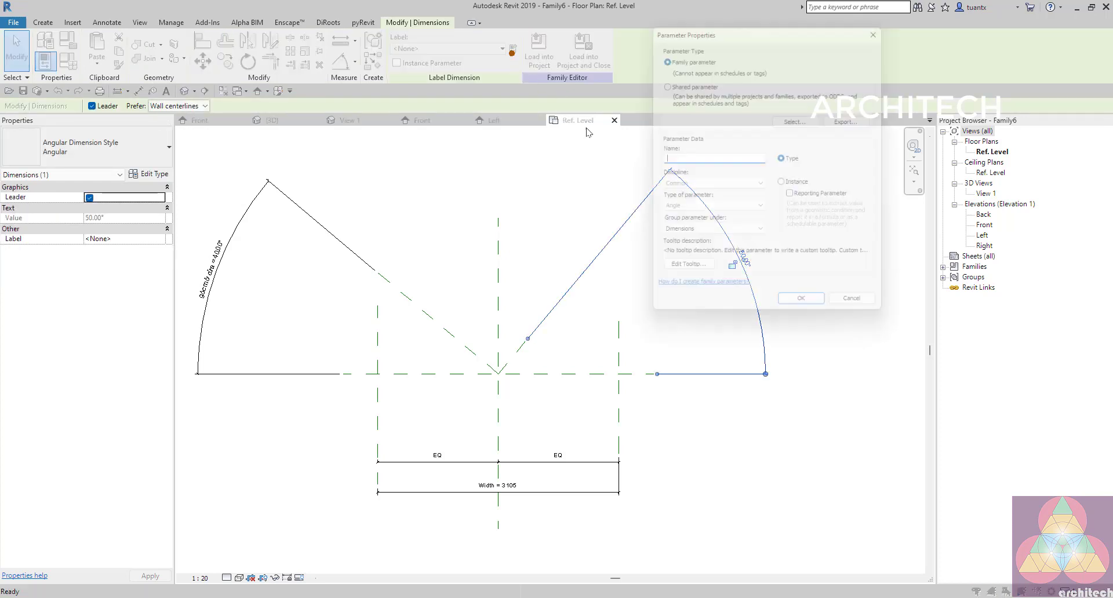
text(góc bu)
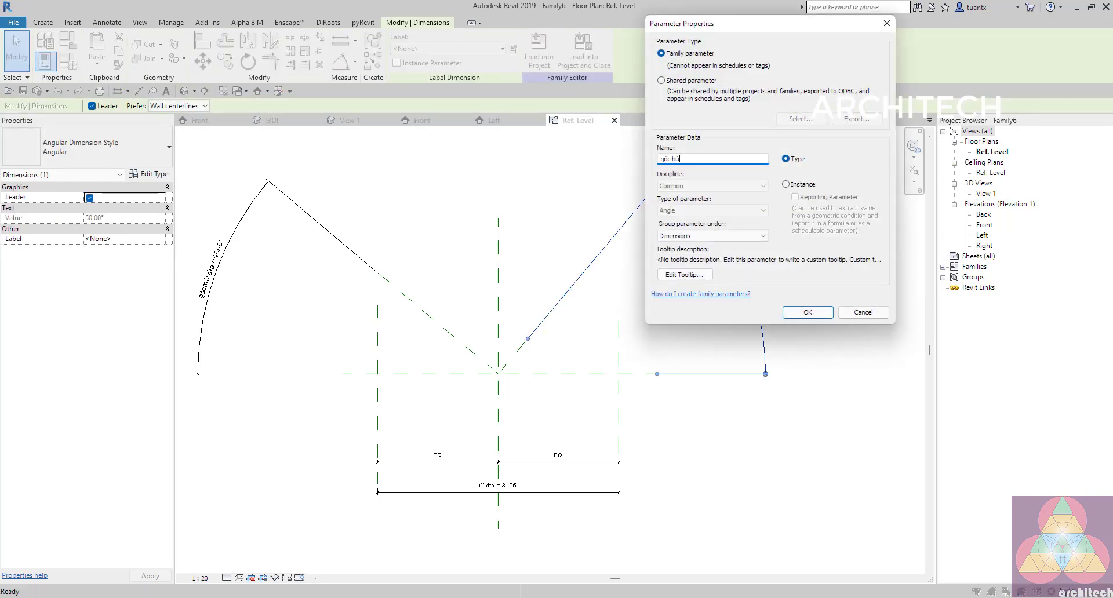
click(807, 313)
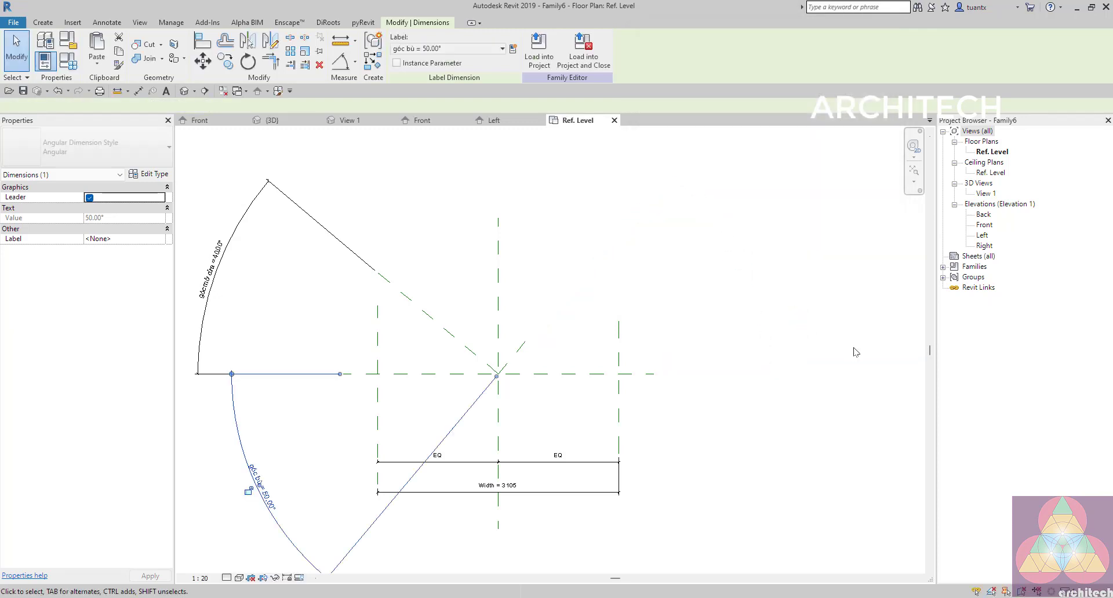
click(752, 358)
Give the góc bù parameter the formula 90 - góc mở cửa in the family types and apply it
middle_drag(251, 444, 262, 332)
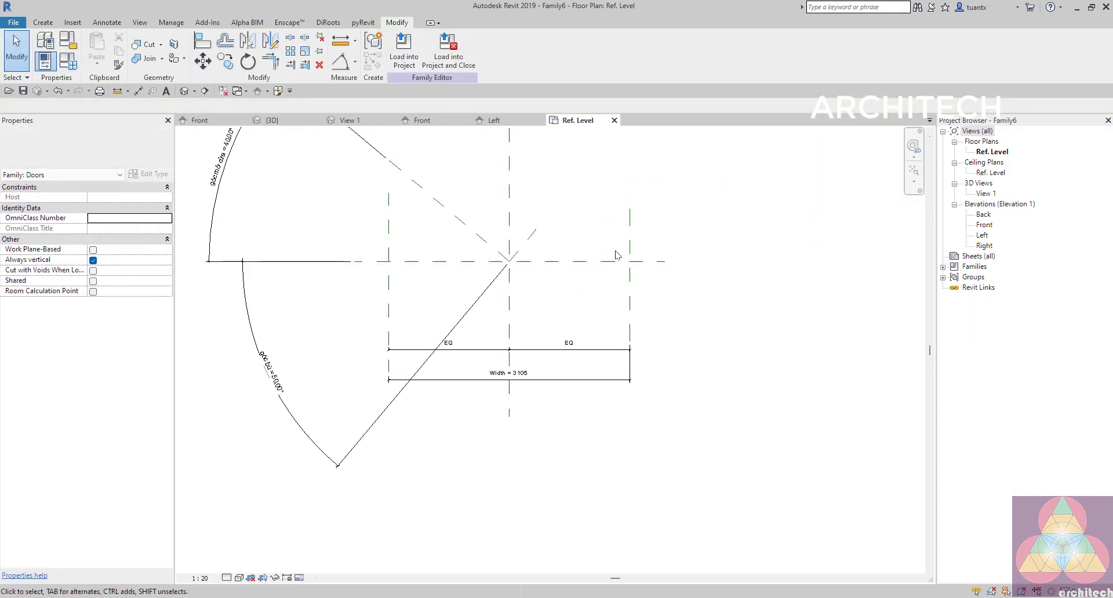
middle_drag(523, 266, 580, 314)
middle_drag(311, 321, 348, 298)
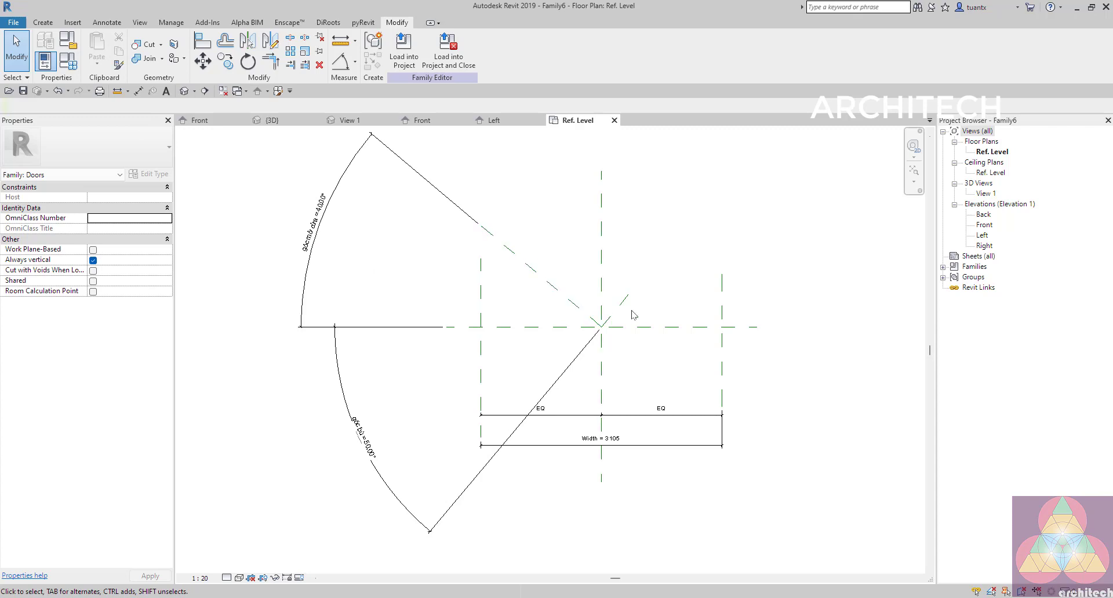
click(68, 60)
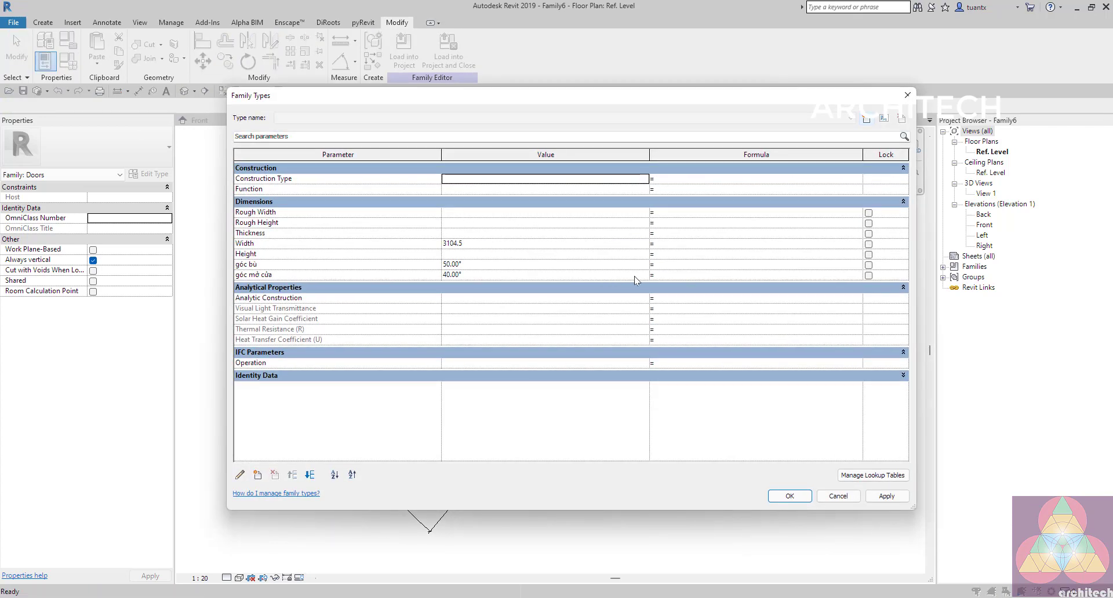
click(699, 266)
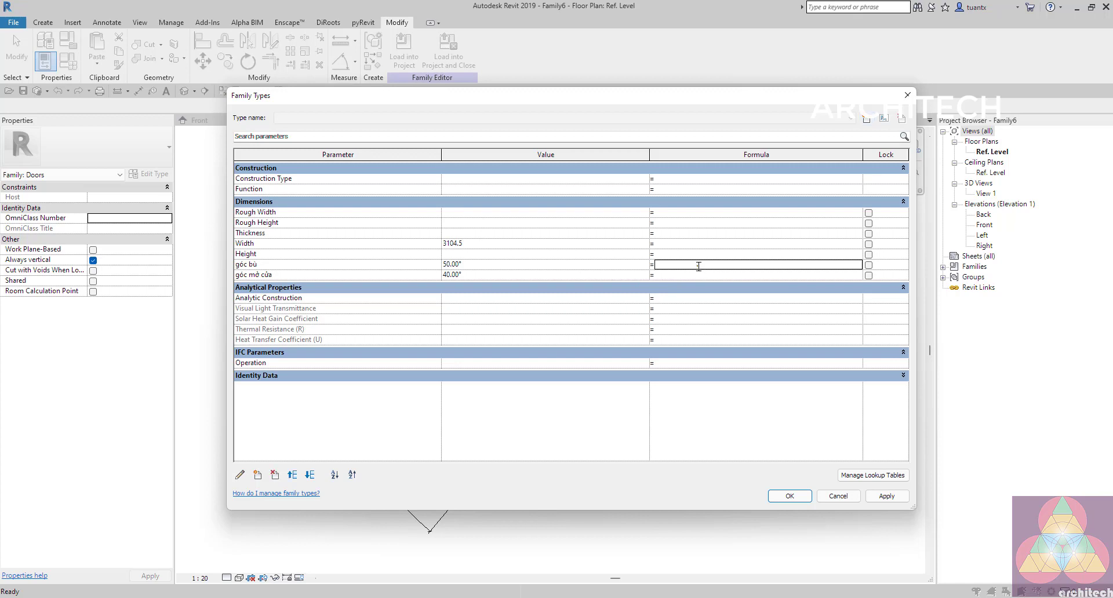
text(90-góc mở cửa)
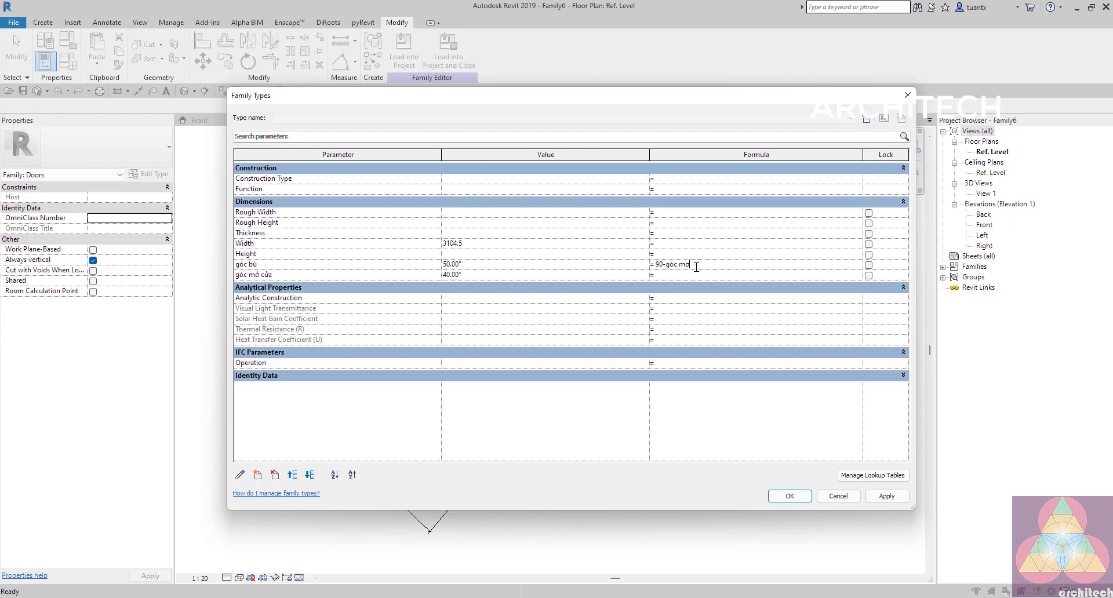
click(886, 496)
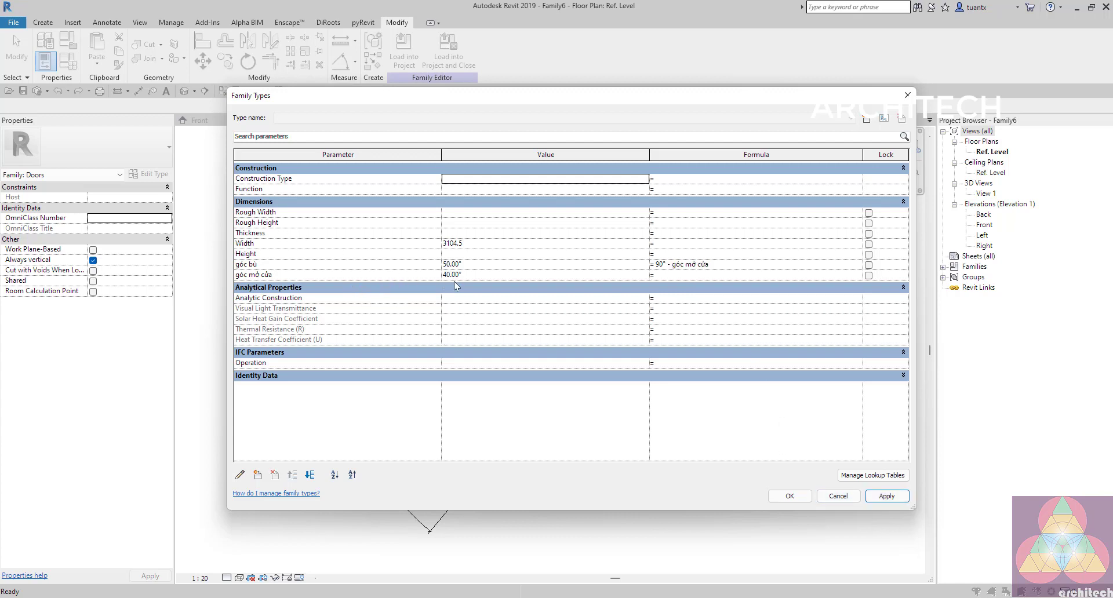
Set the góc mở cửa angle to 35° and apply it to the family
click(474, 275)
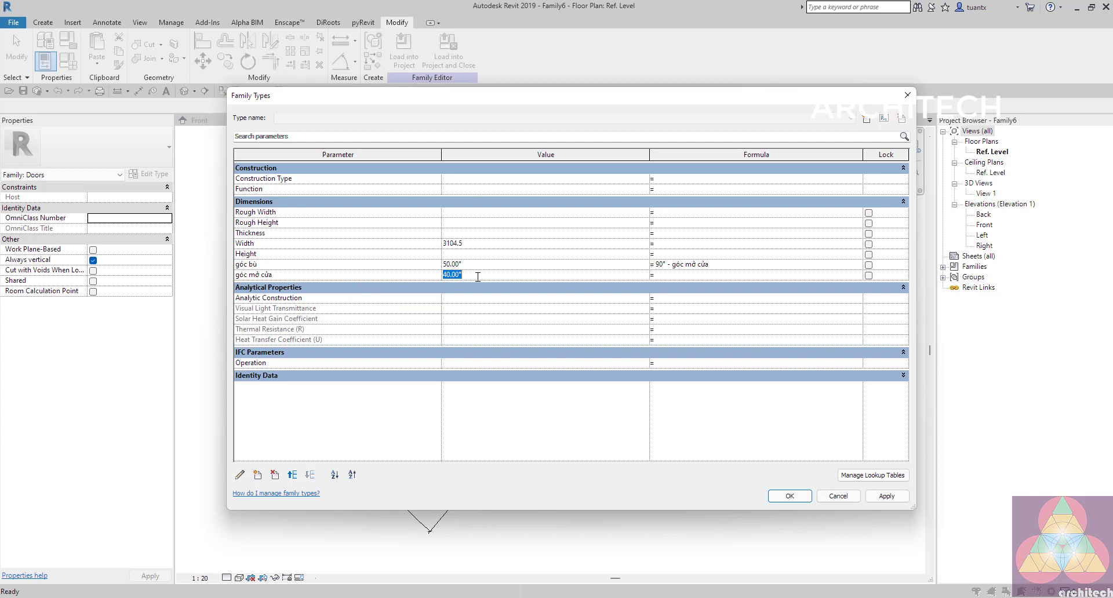
text(35)
click(887, 496)
click(788, 496)
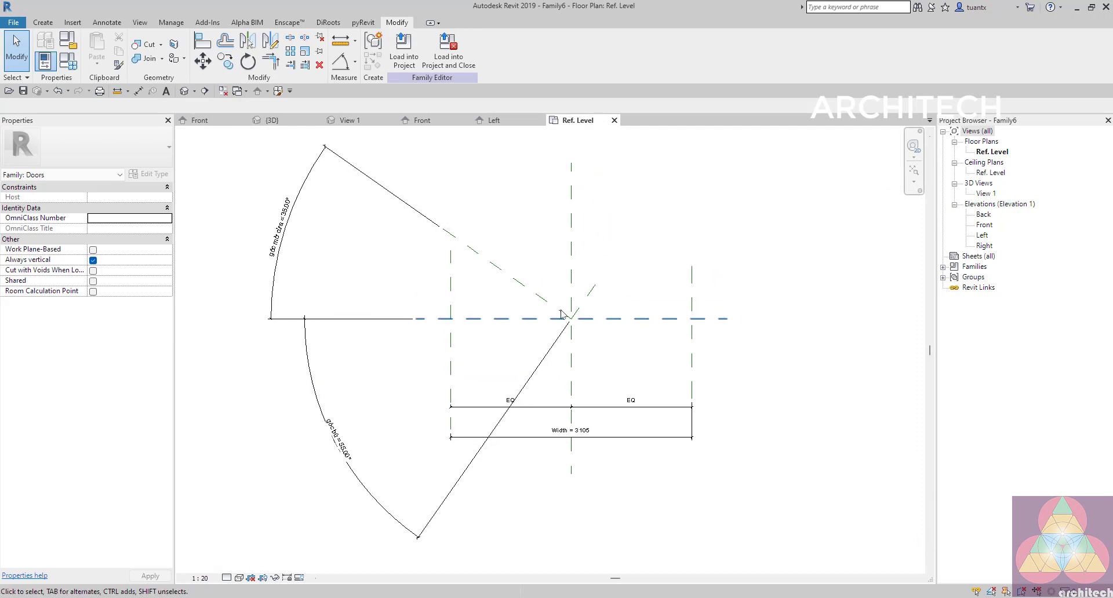
Check the angle between the two sloped reference planes with an angular dimension preview, without placing the dimension
scroll(563, 310, up, 2)
click(341, 61)
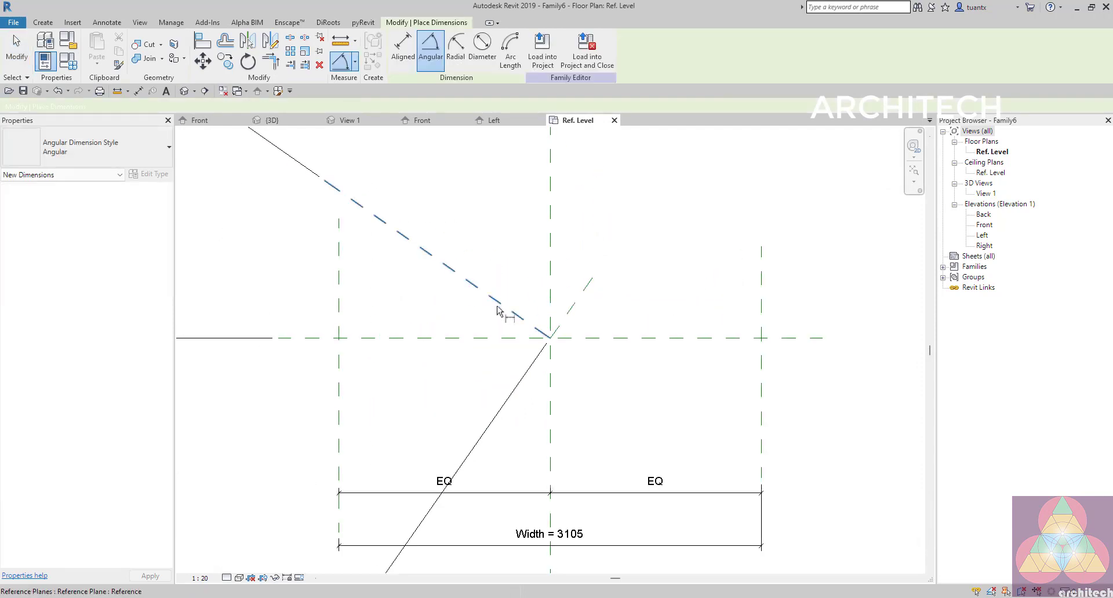
click(498, 307)
click(571, 306)
scroll(556, 251, down, 2)
key(Escape)
key(Escape)
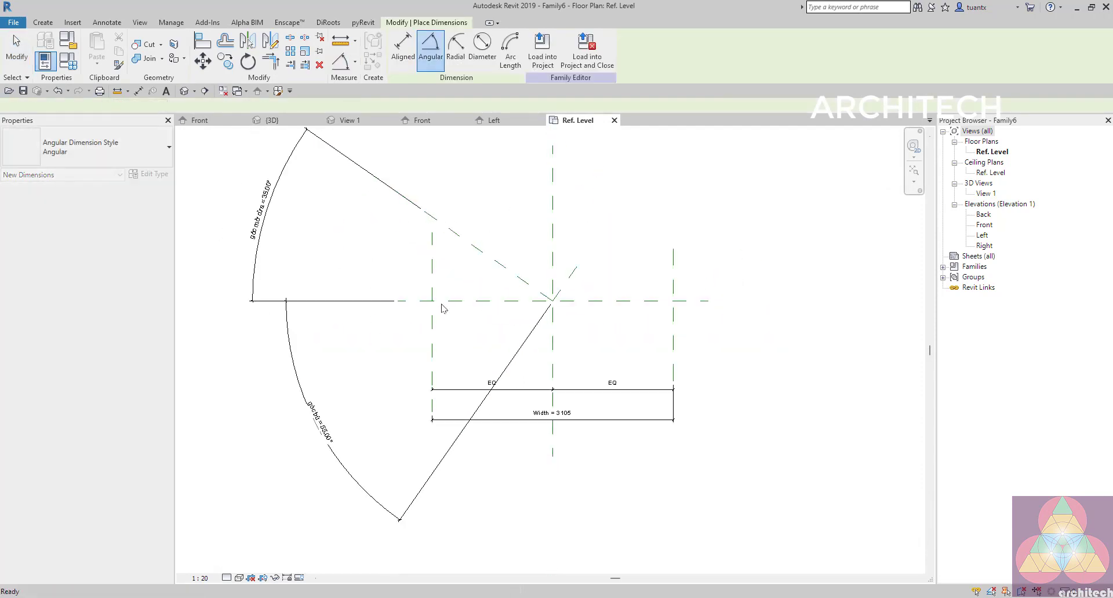
scroll(436, 299, down, 1)
key(Escape)
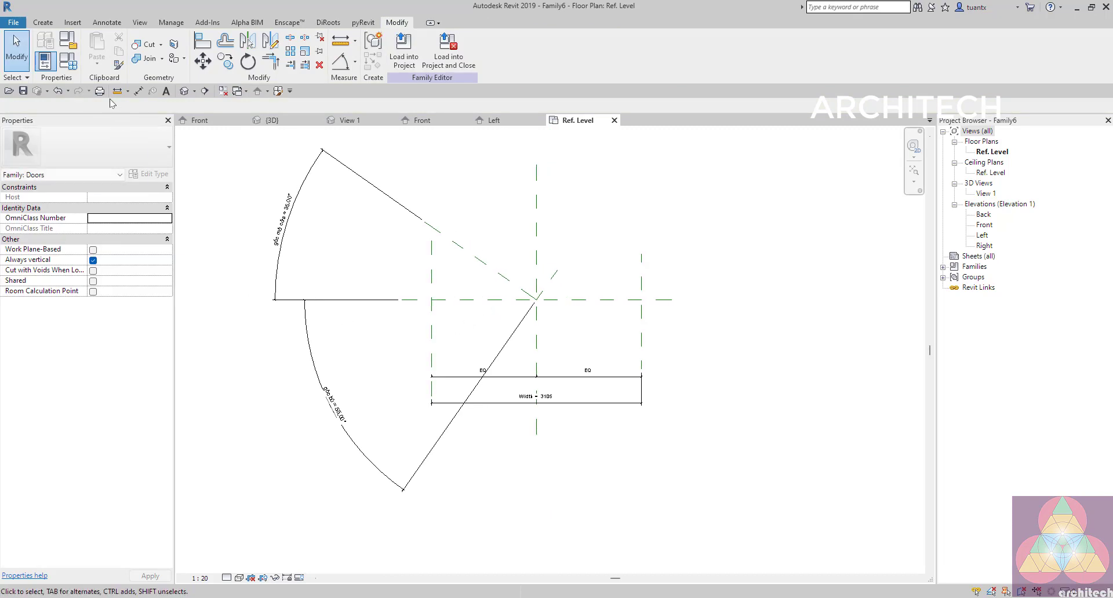
Add a family type parameter named góc mở khung lam, of type Angle and grouped under Dimensions
click(68, 61)
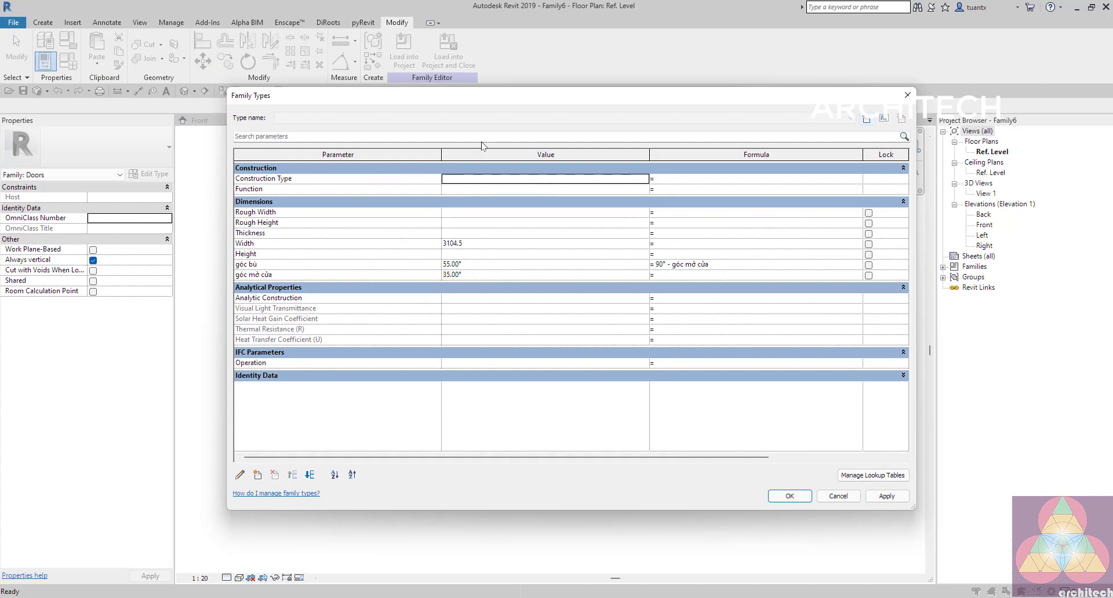
mouse_move(512, 96)
mouse_down()
mouse_move(621, 121)
mouse_move(583, 128)
mouse_up()
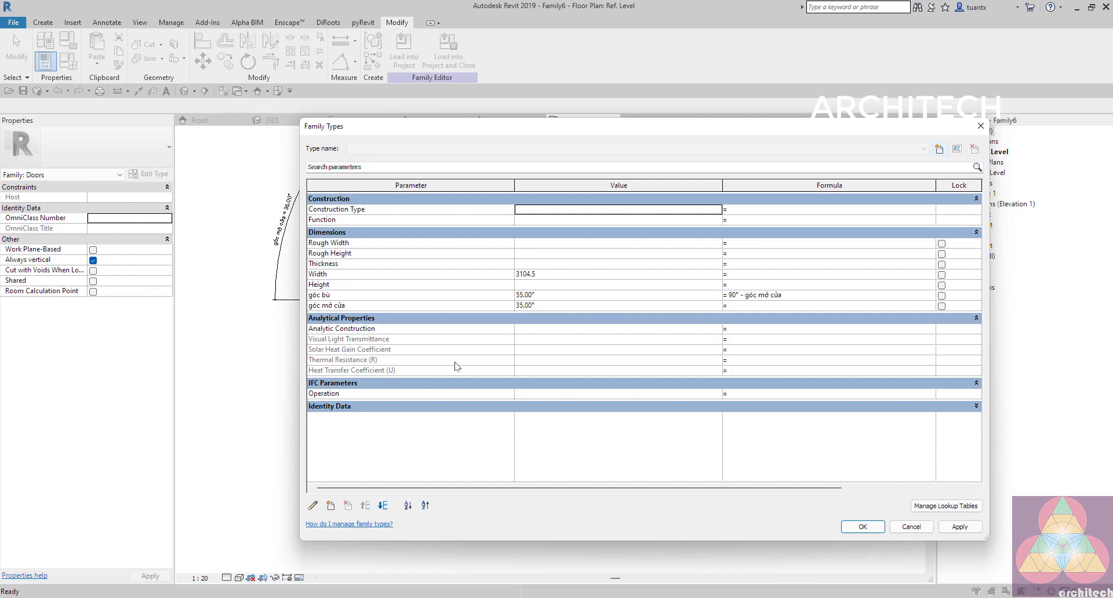
click(410, 307)
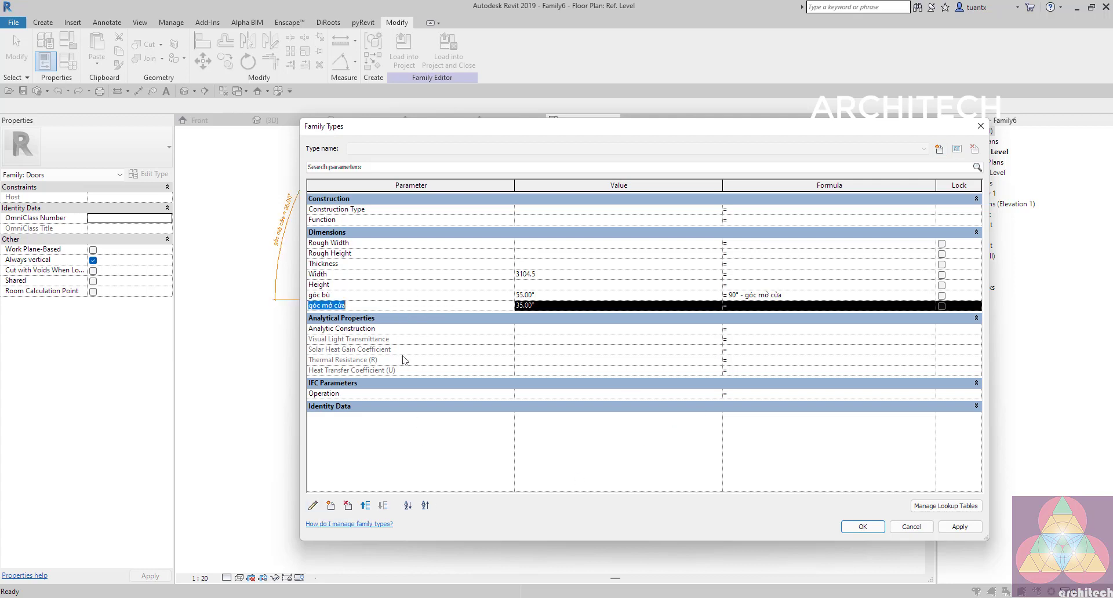
click(329, 506)
text(góc mở khung lam)
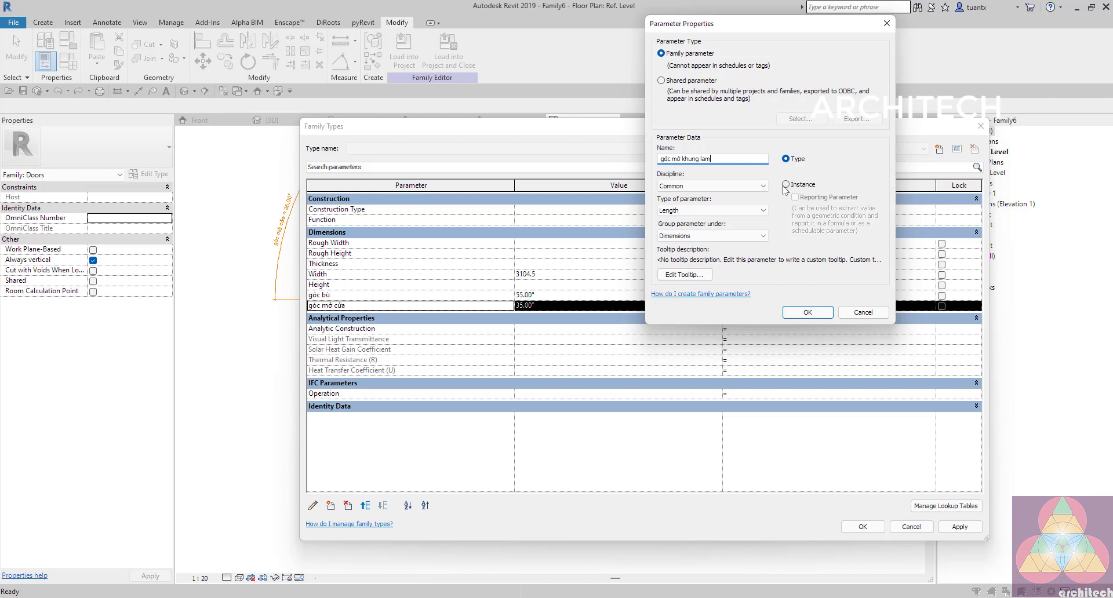
click(748, 210)
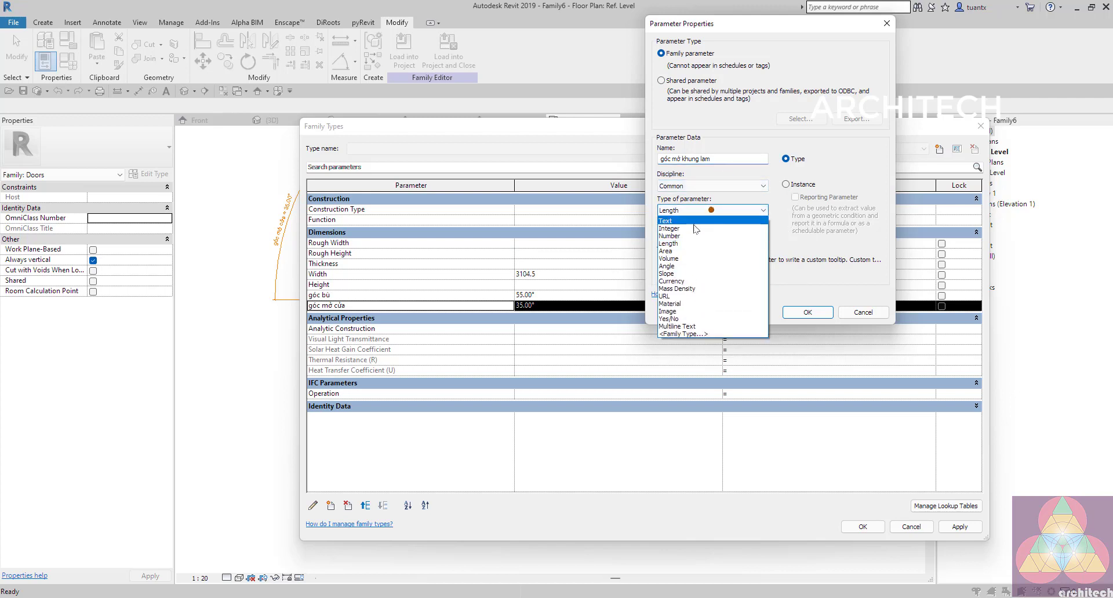
click(679, 268)
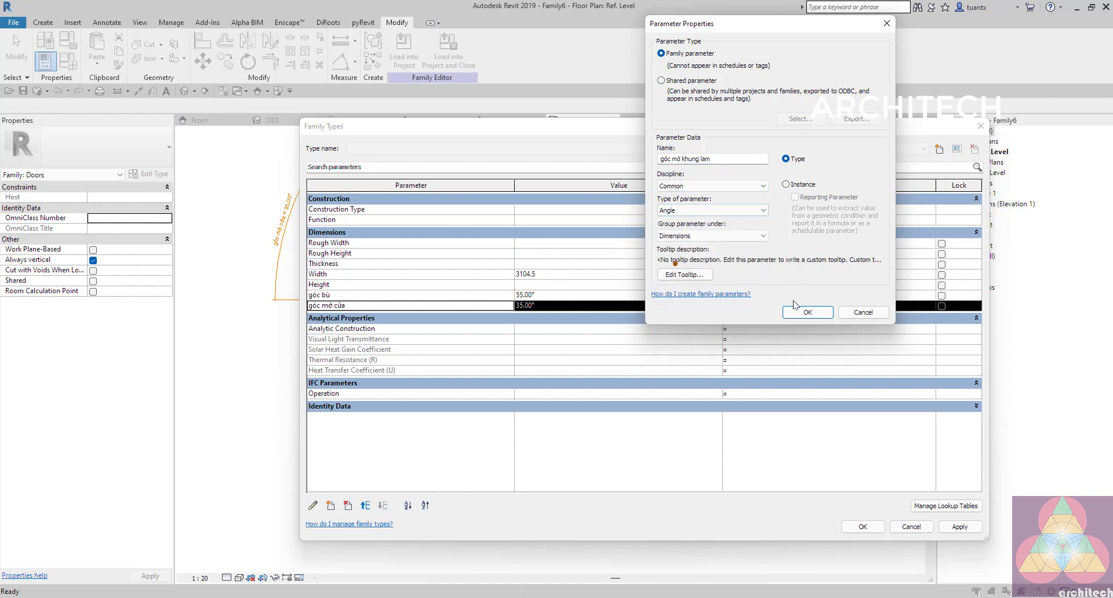
click(806, 312)
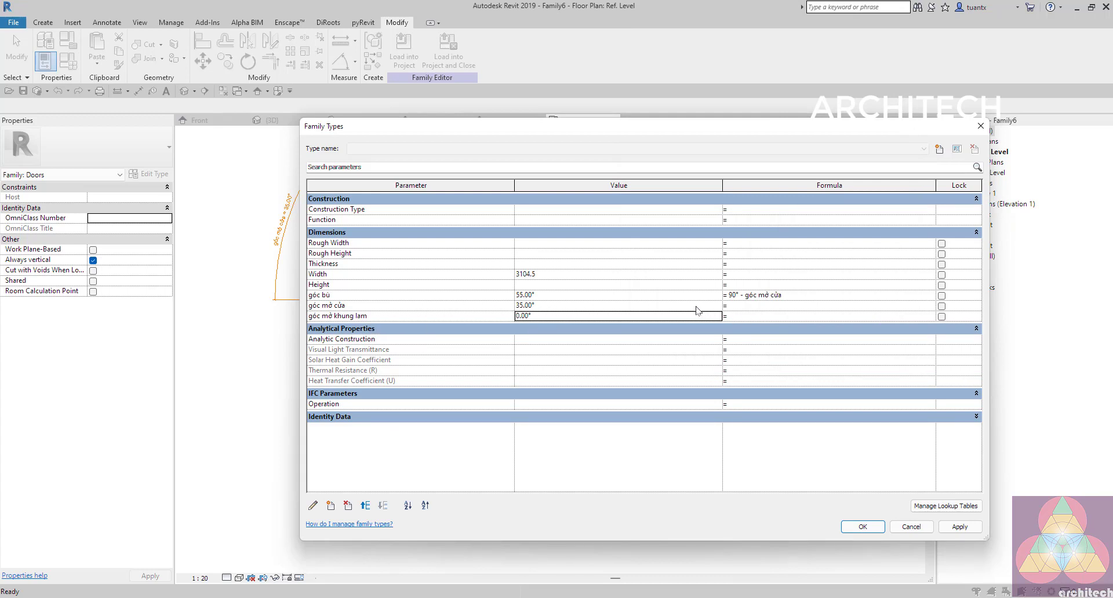
Set góc mở khung lam to 20° and define góc mở cửa as if(góc mở khung lam < 1, 1, góc mở khung lam)
click(565, 316)
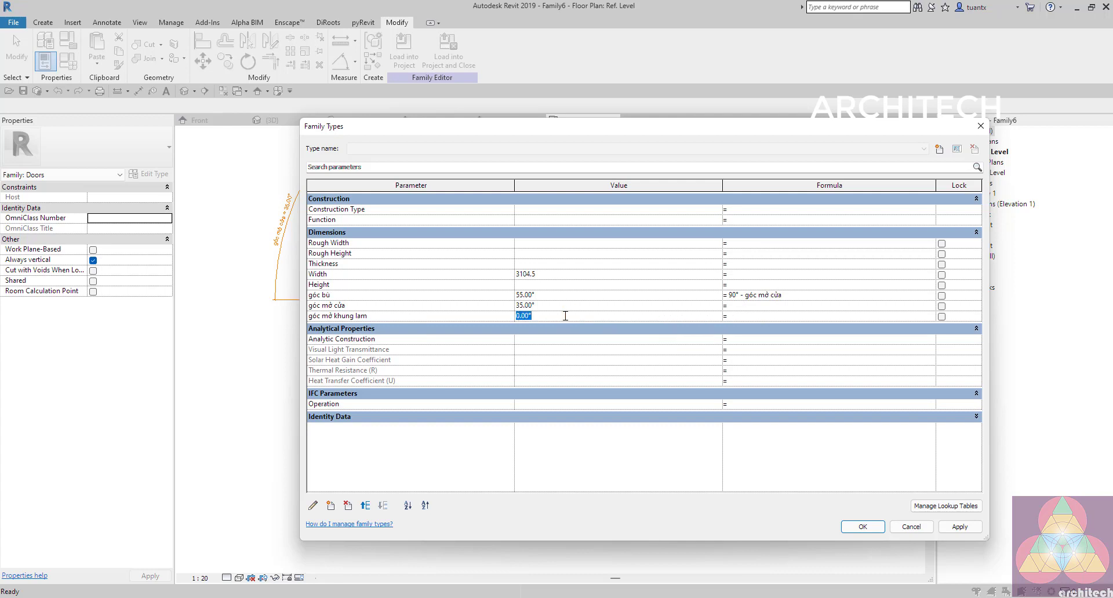
text(20)
key(Tab)
click(742, 308)
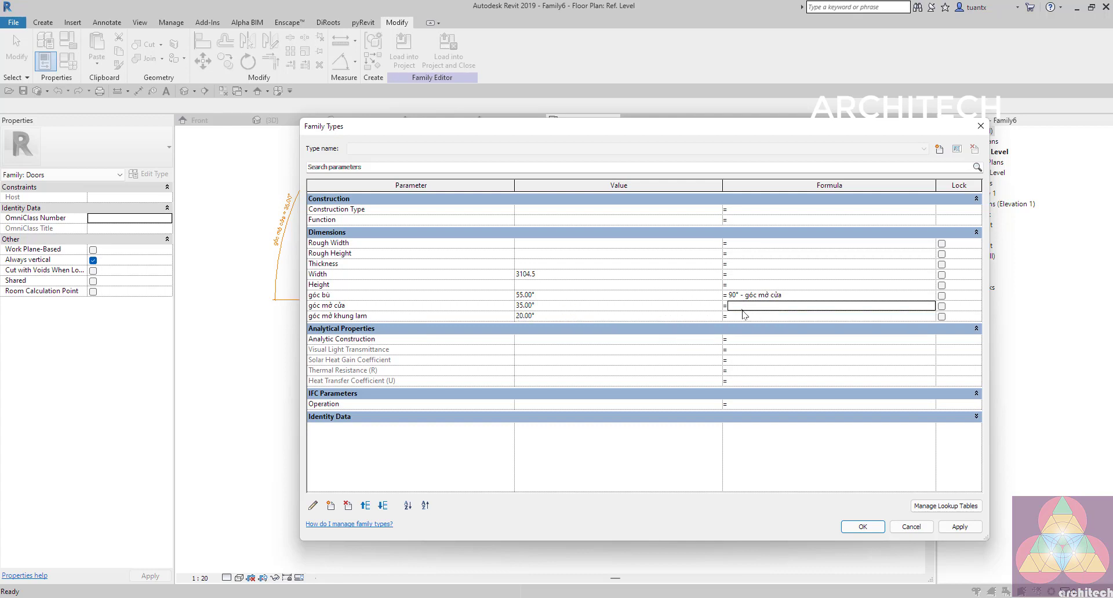
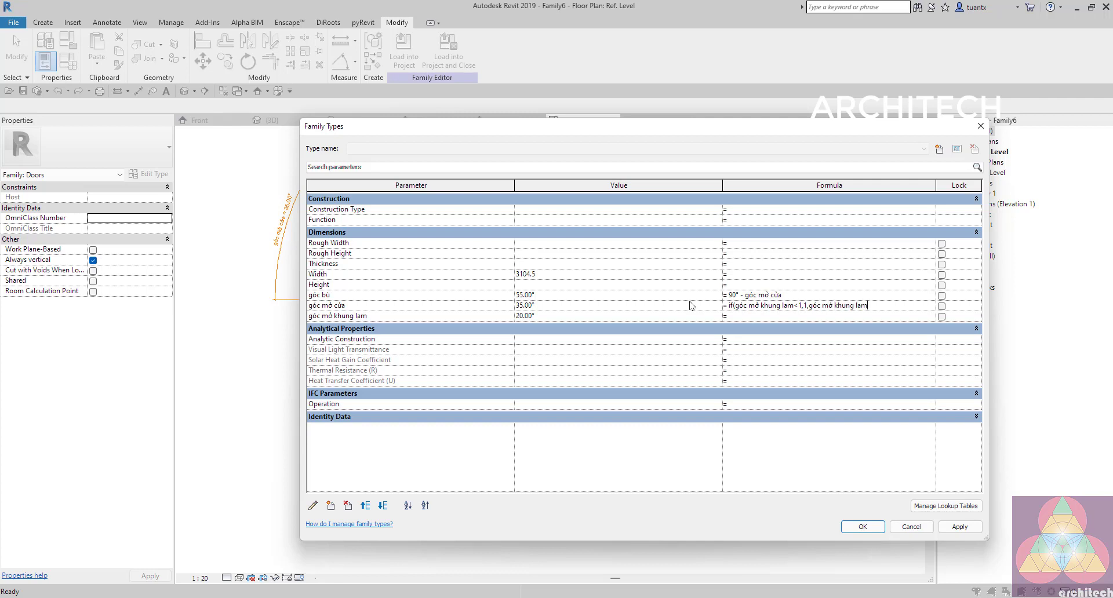
key(Tab)
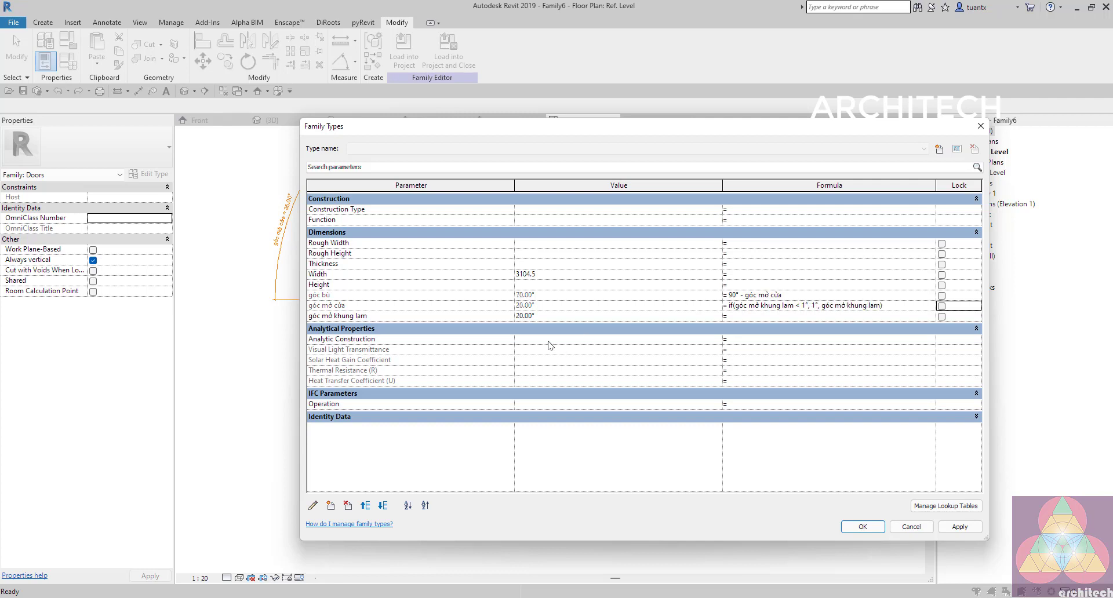
Test góc mở khung lam at 0°, set it to 15° and apply the family types
double_click(553, 317)
text(0)
key(Tab)
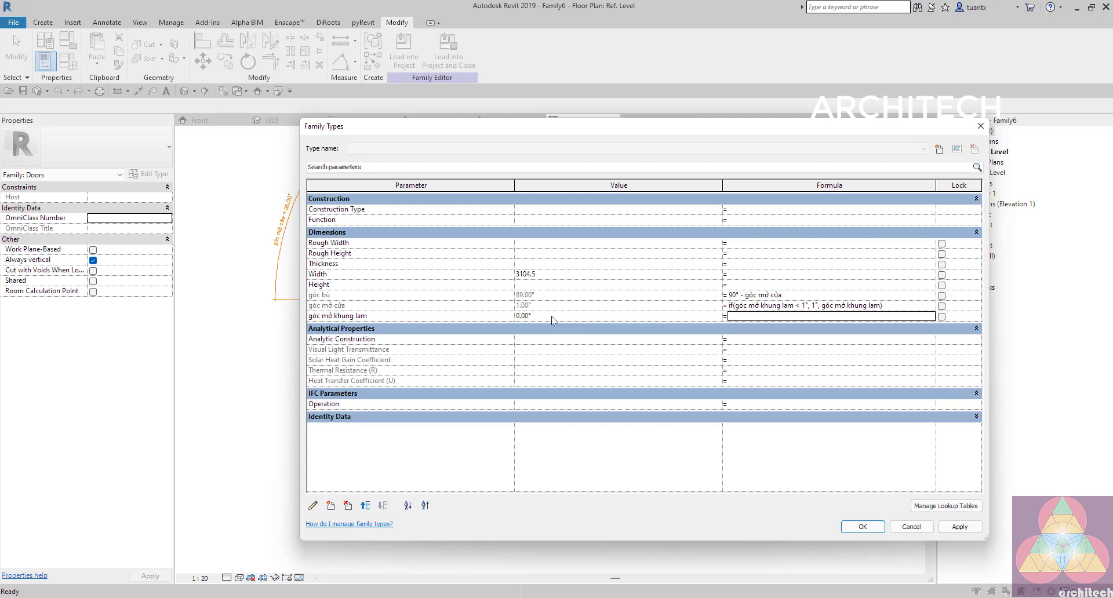
click(544, 318)
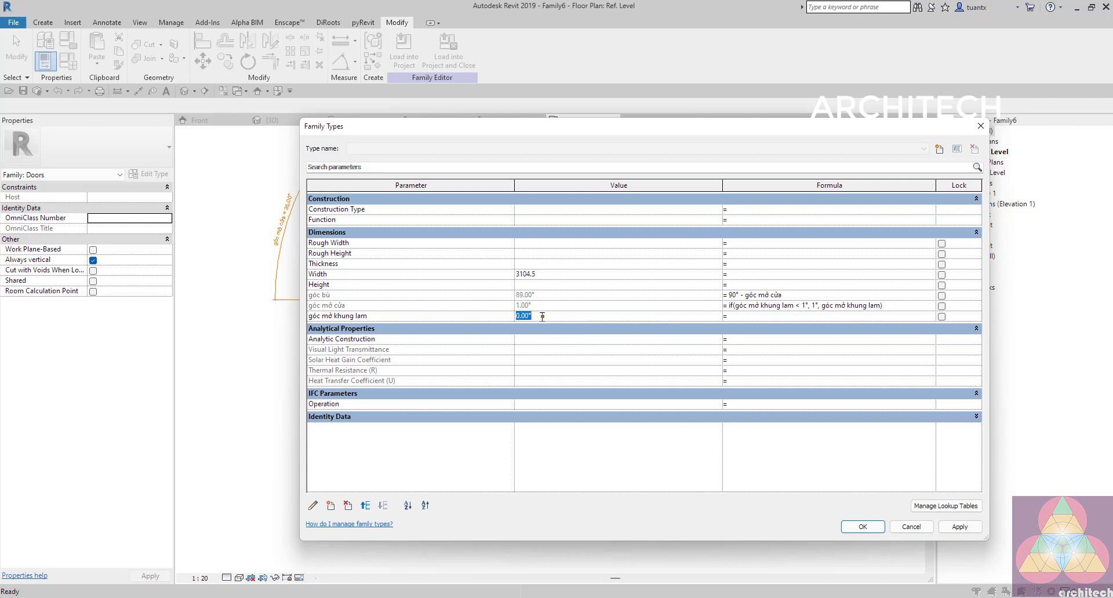
text(15)
key(Tab)
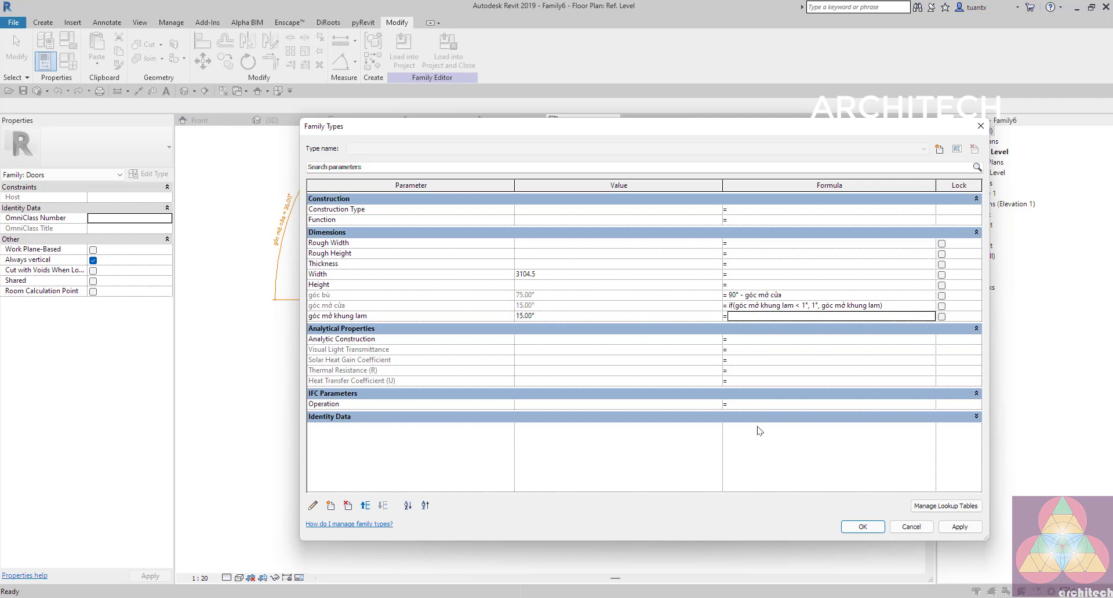
click(874, 531)
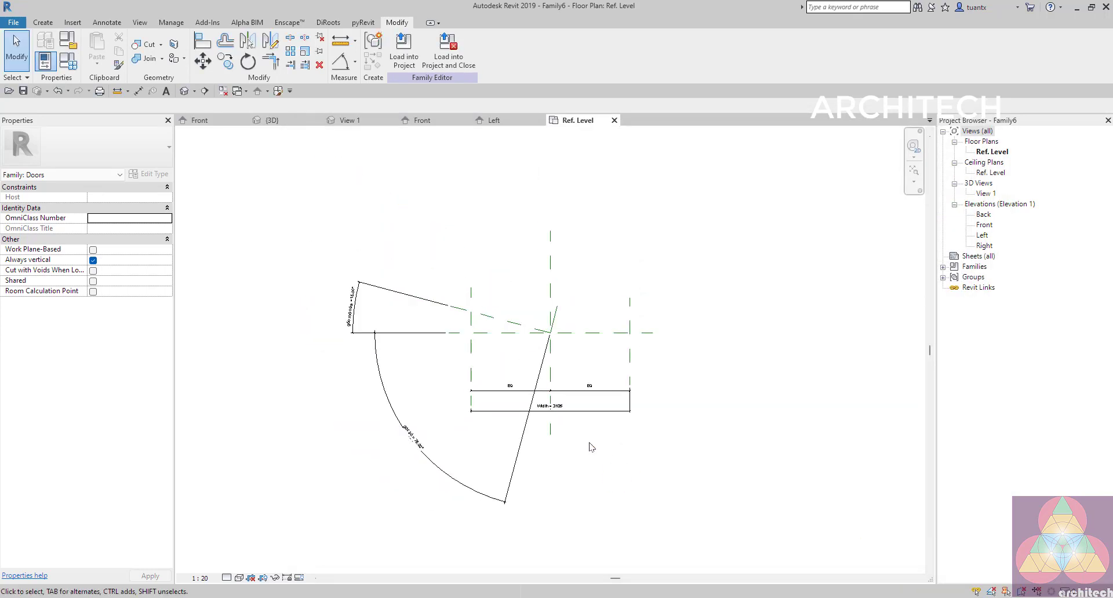
Load the fixed louver frame family into the door family, closing its source, and place one instance about 700 mm left of and above the center intersection
scroll(576, 432, up, 3)
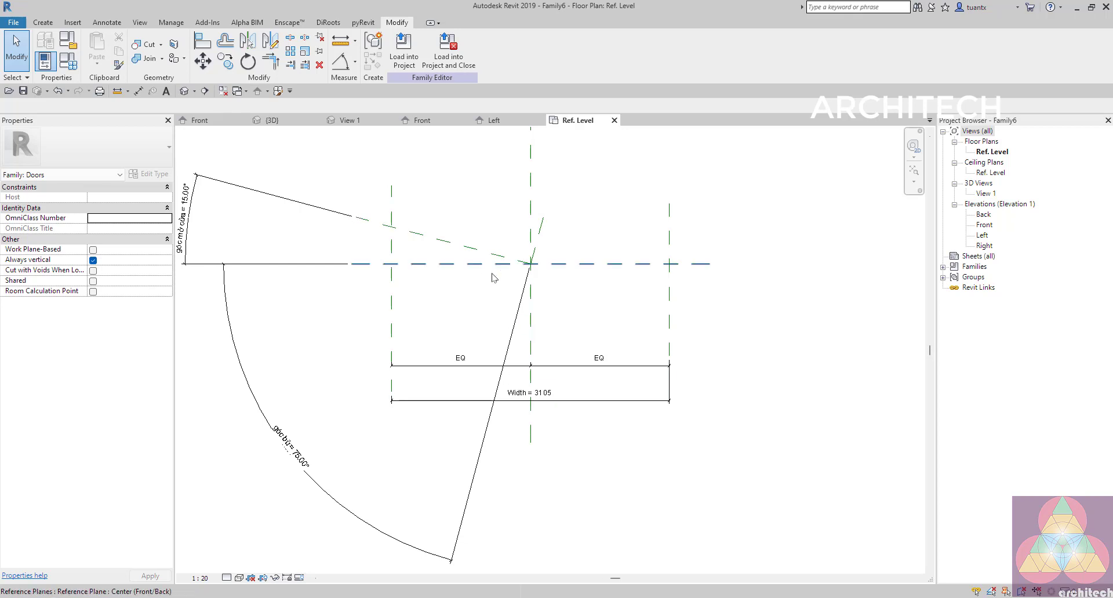
middle_drag(420, 282, 462, 327)
click(271, 120)
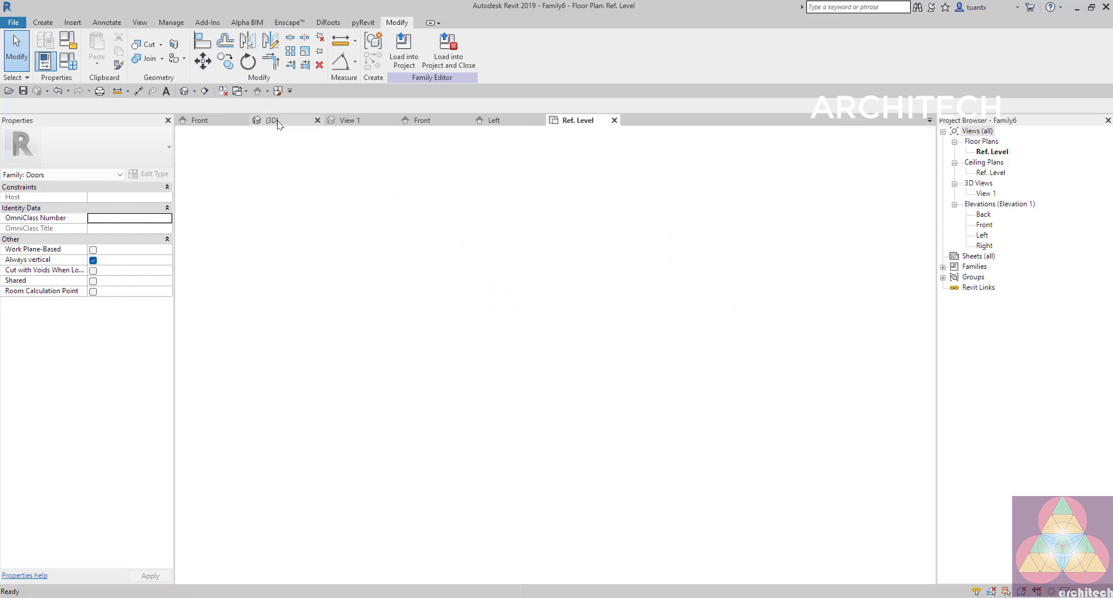
click(447, 65)
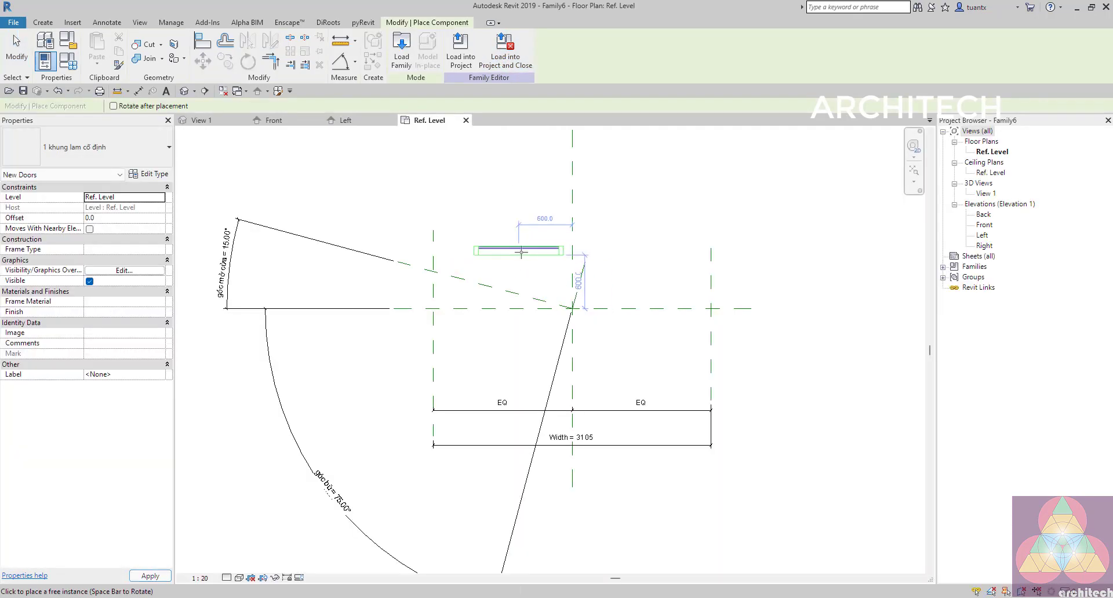
click(508, 247)
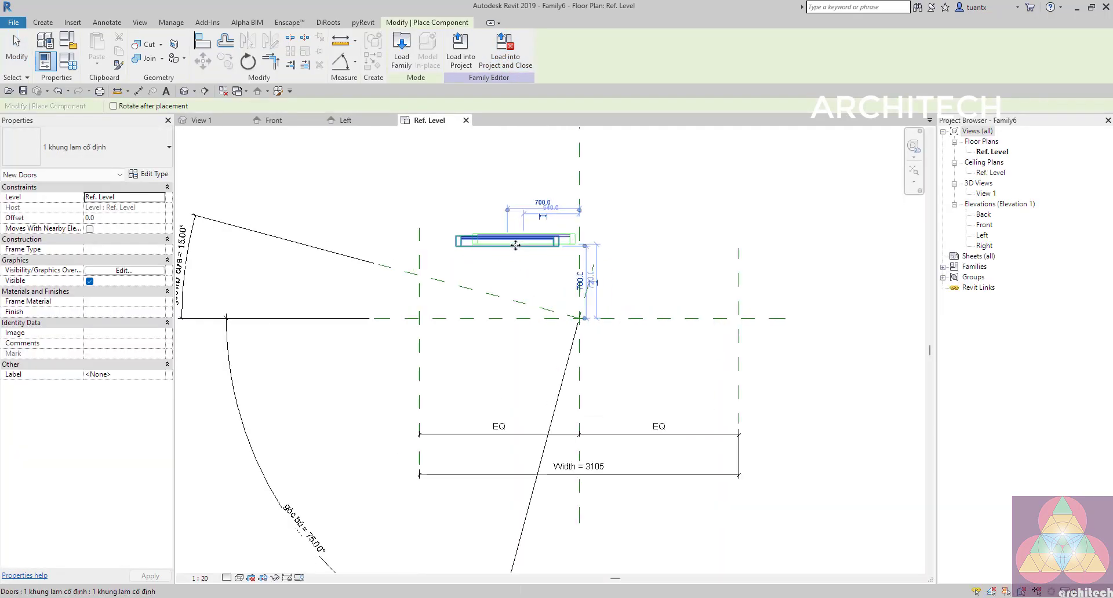
scroll(518, 244, up, 3)
key(Escape)
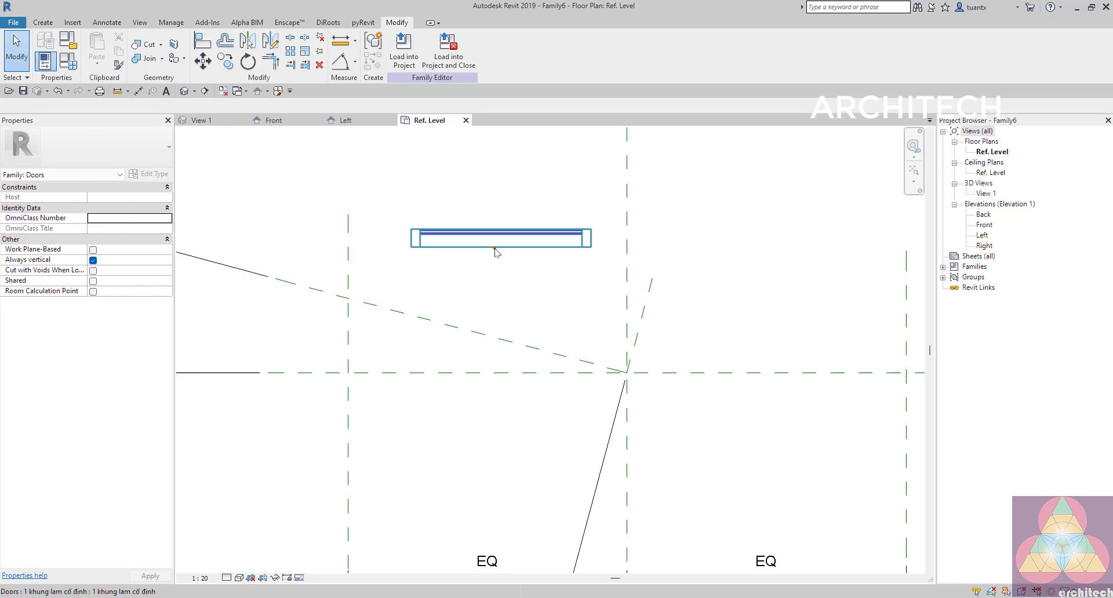
click(494, 247)
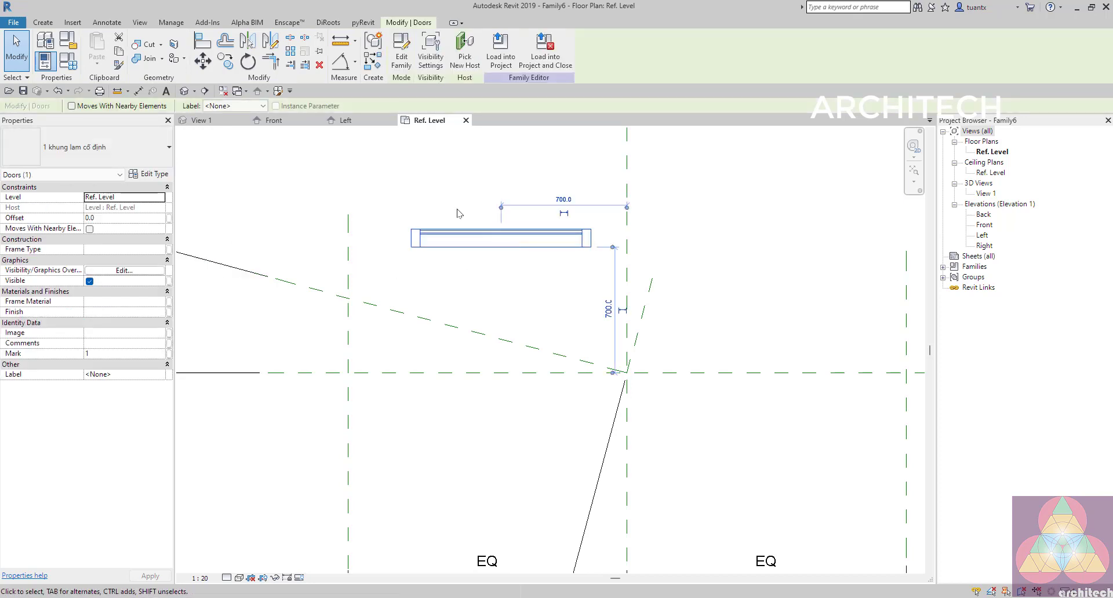
Associate the louver frame's material, thickness, angle and spacing parameters with matching family parameters, and its frame width and height with Width and Height
click(147, 175)
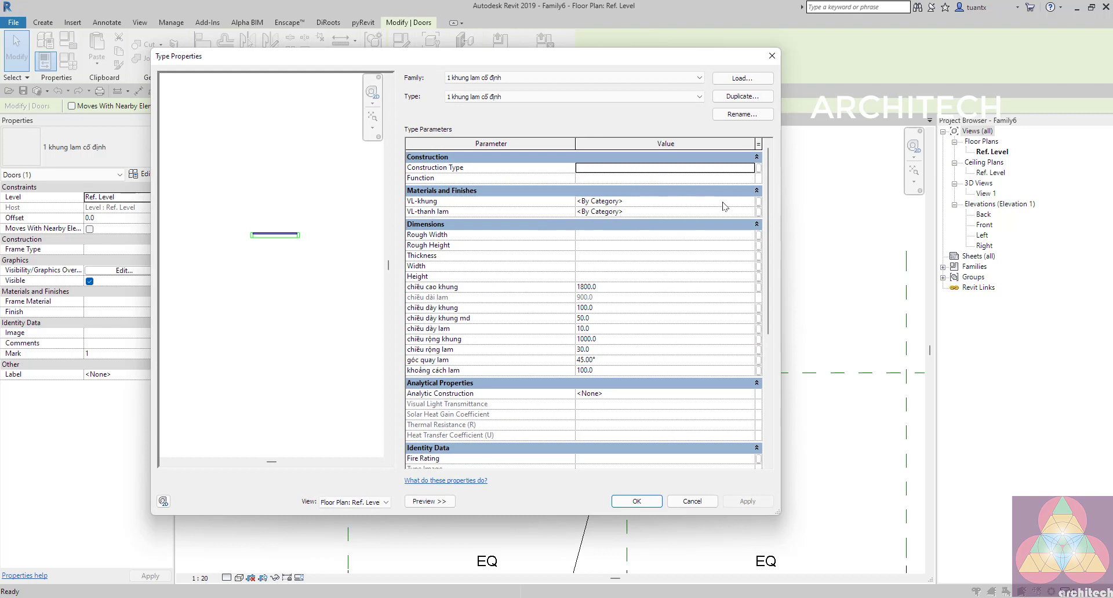
drag(592, 58, 709, 65)
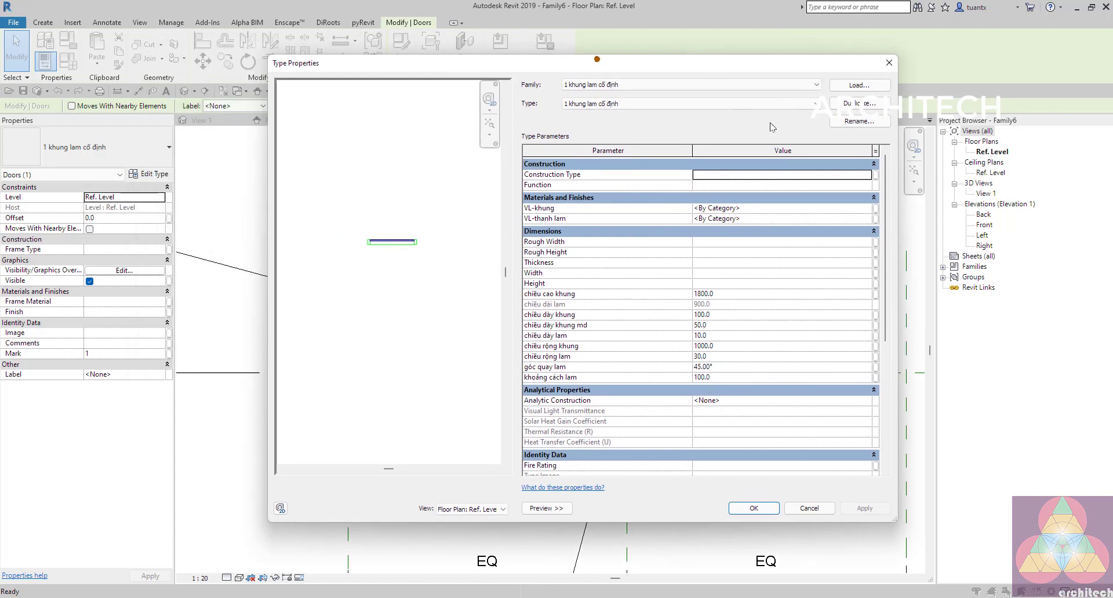
click(876, 208)
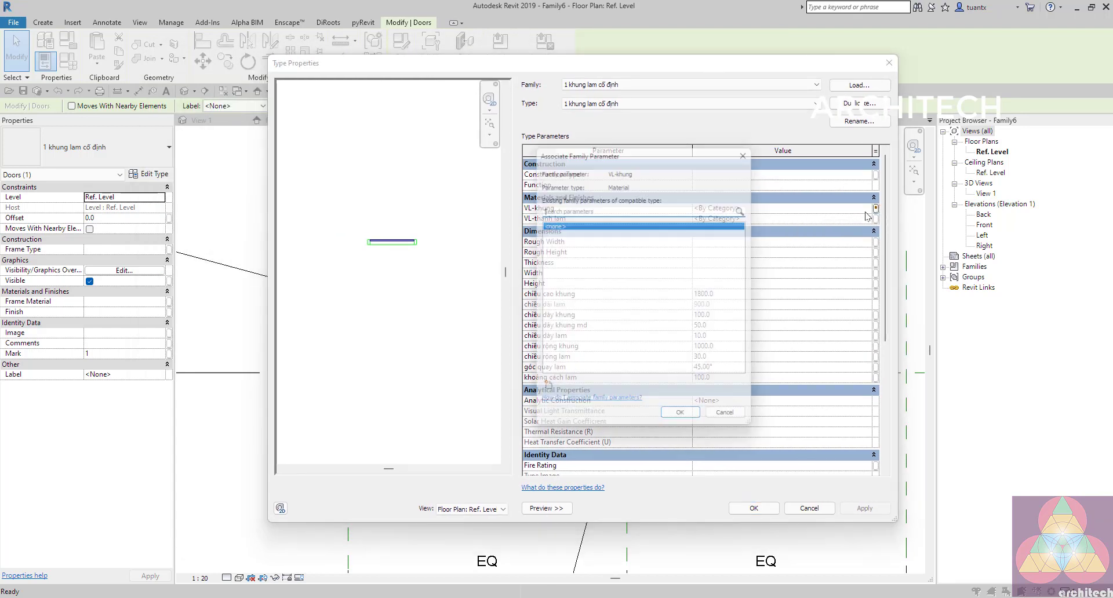
click(685, 422)
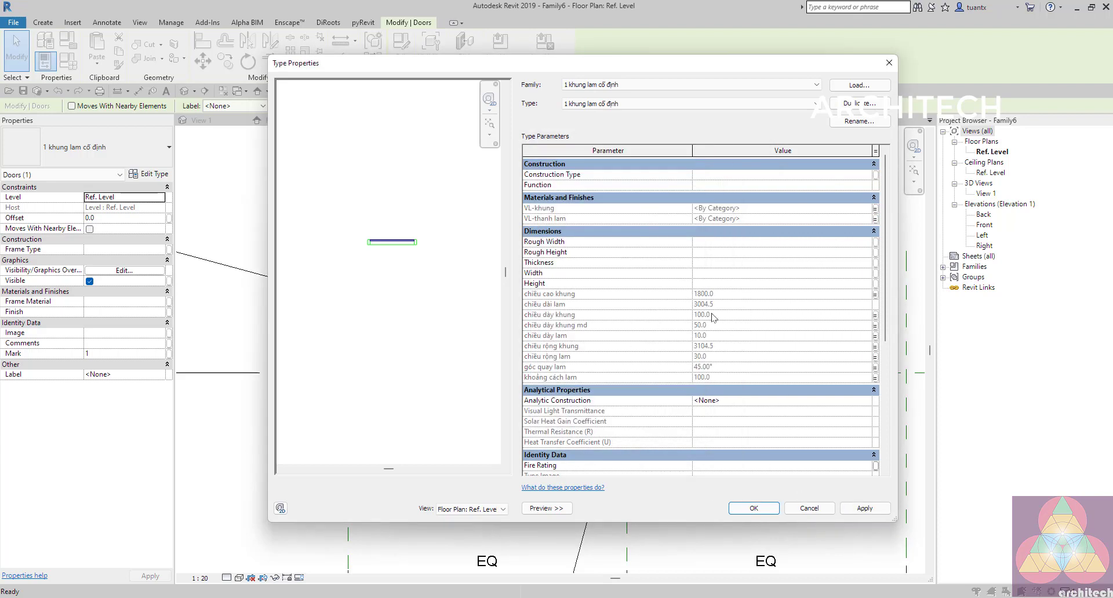
click(754, 508)
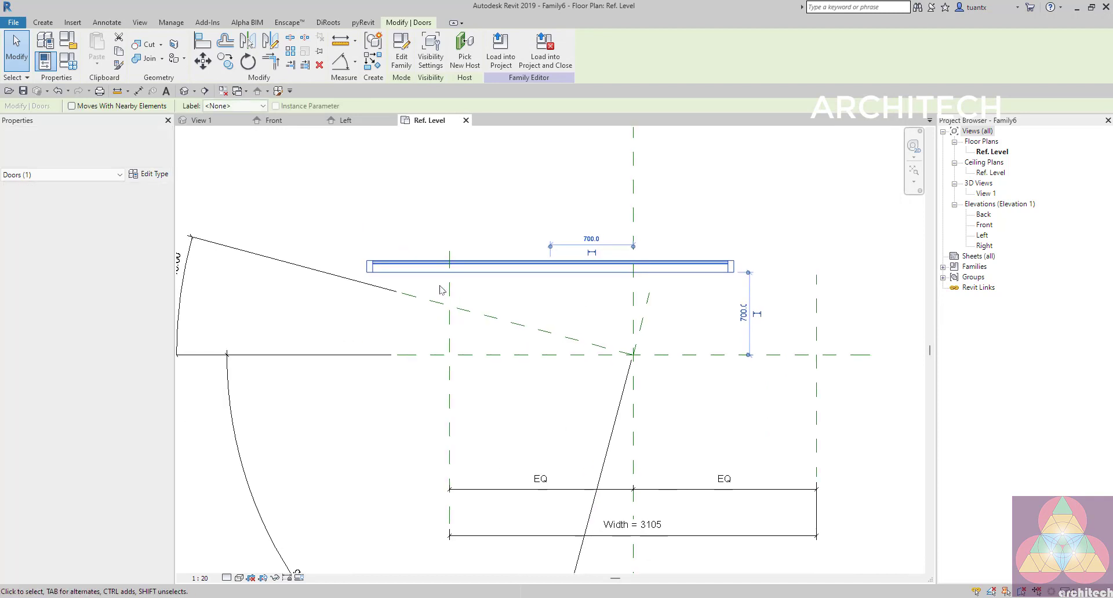
click(69, 60)
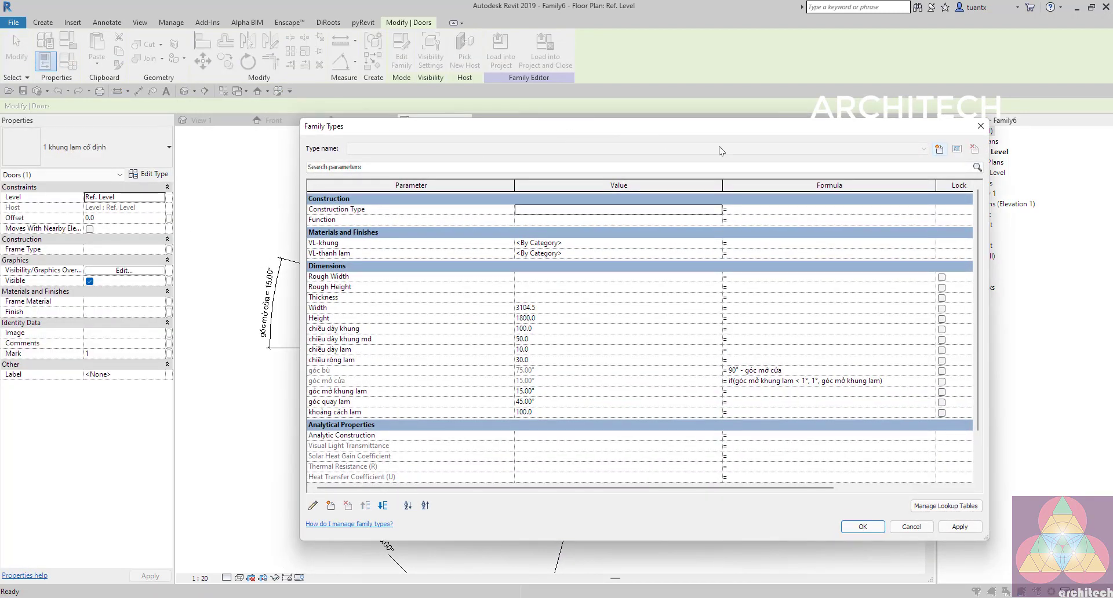
click(980, 126)
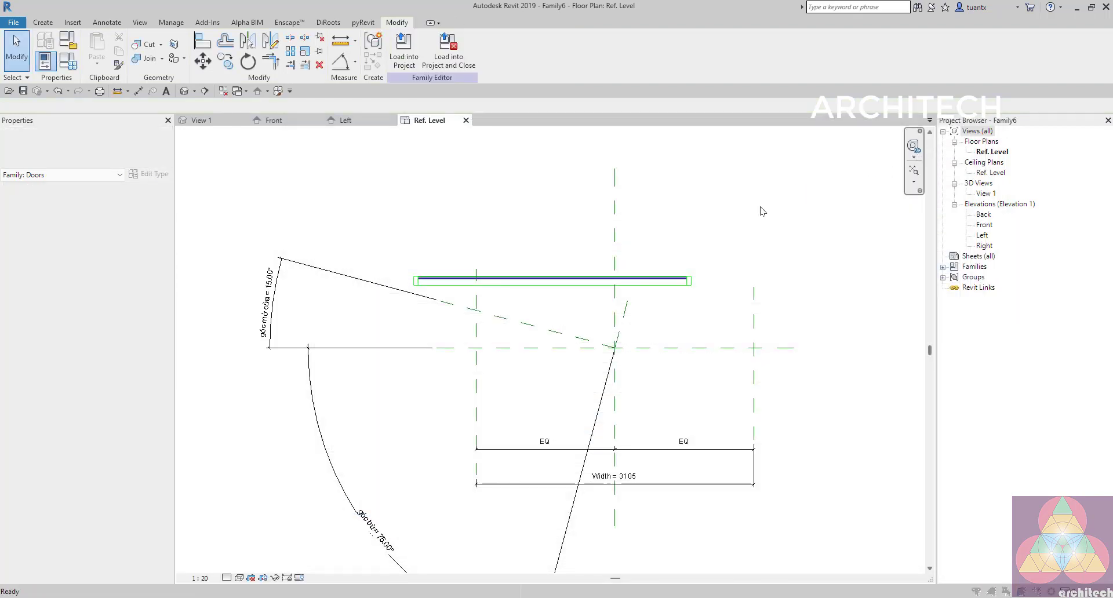
Save the door family in Documents as khung lam xoay, accepting the file save options
key(ctrl+s)
text(khung lam xoay)
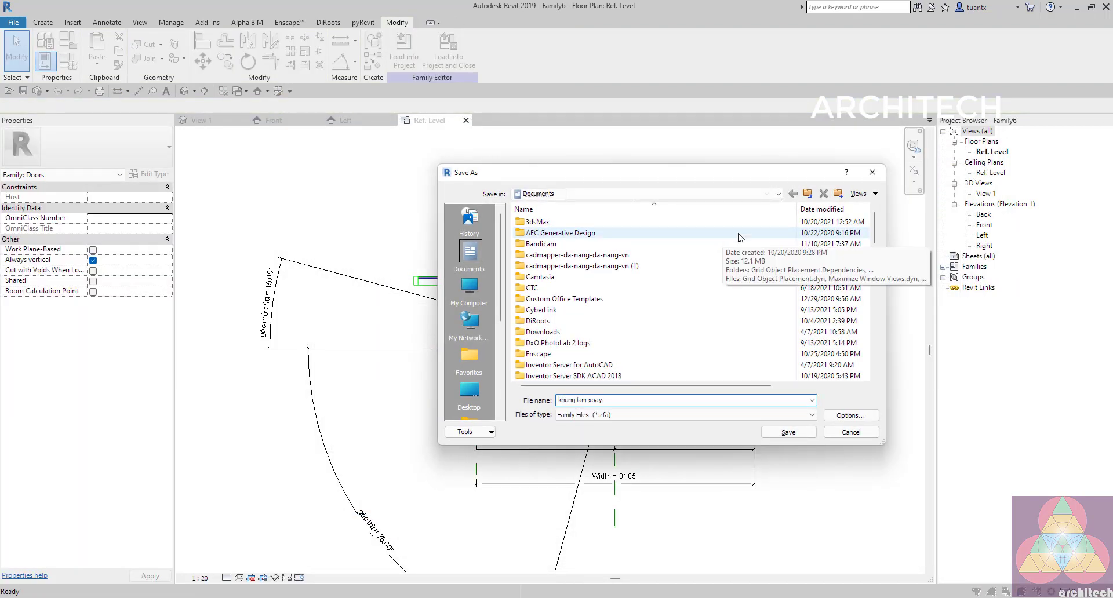
click(850, 415)
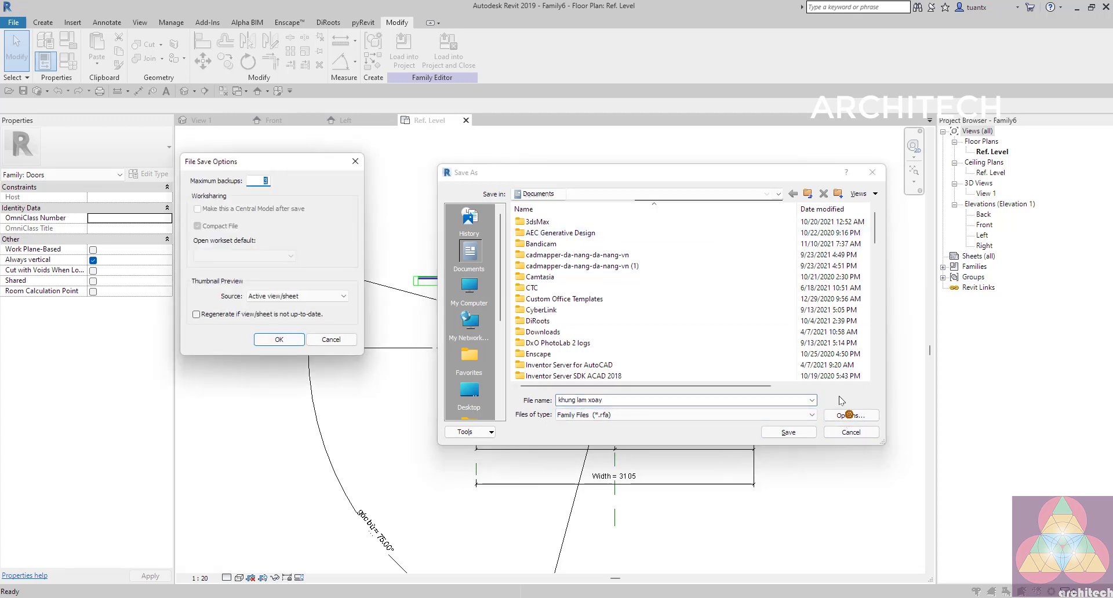
click(282, 341)
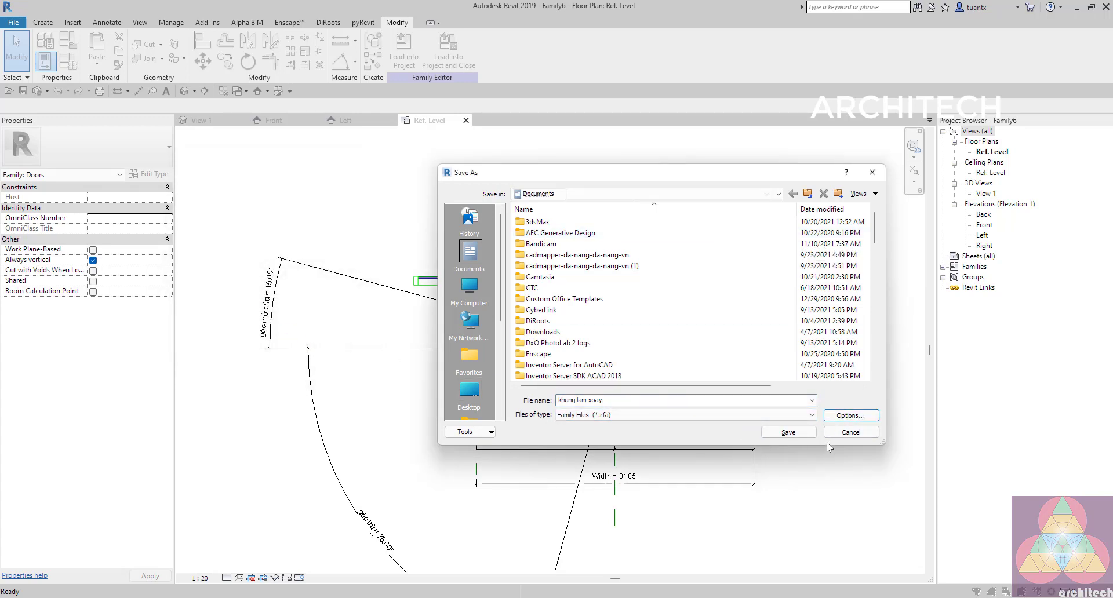
click(789, 433)
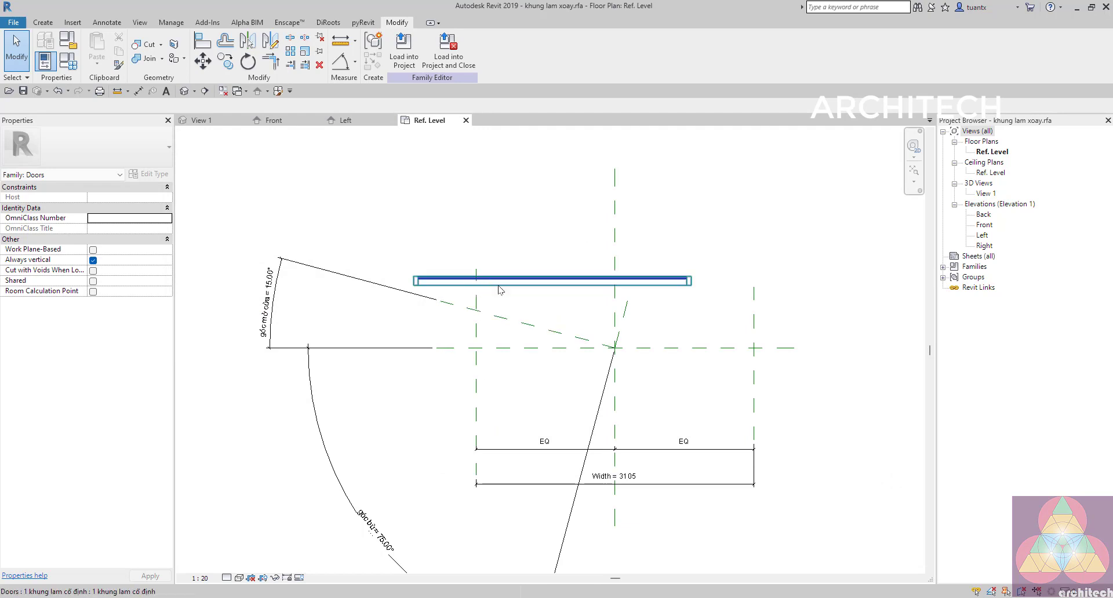
scroll(608, 215, up, 2)
click(67, 68)
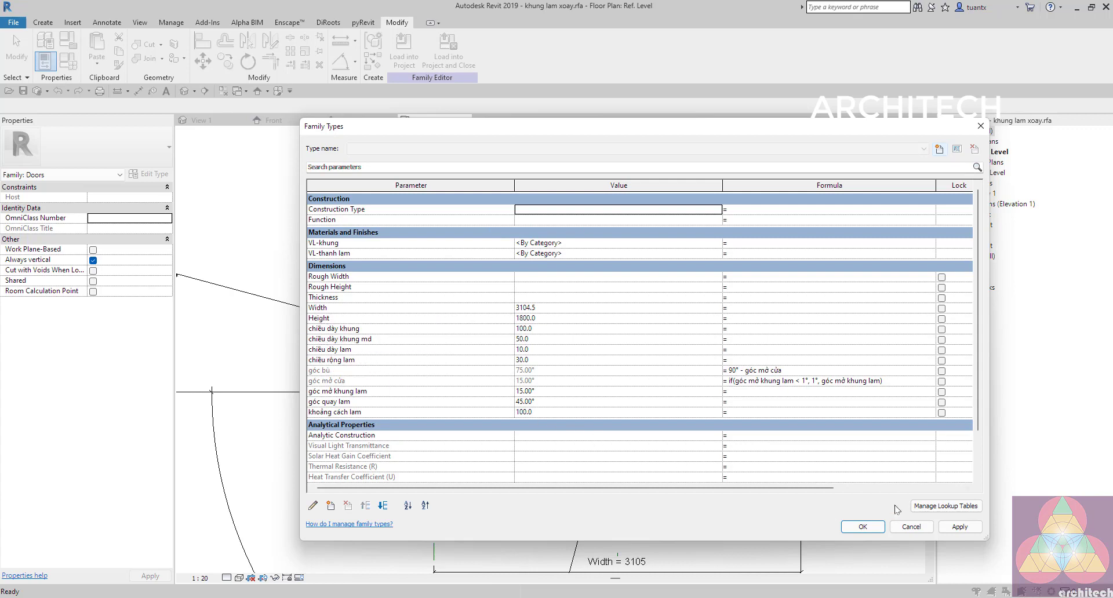
click(862, 526)
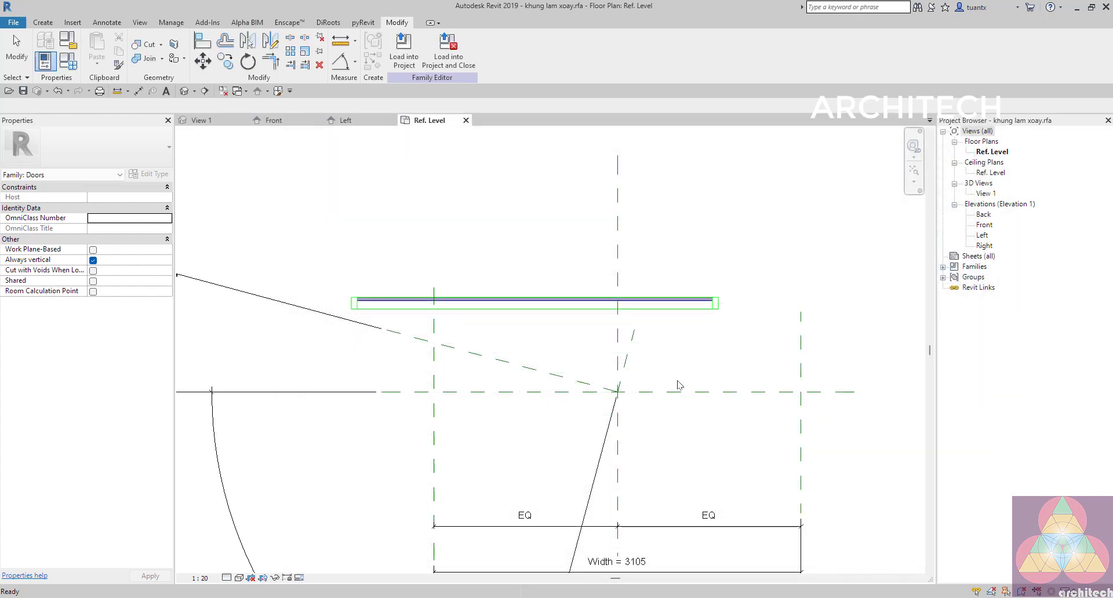
Align the louver frame's front/back center plane to the sloping reference plane in plan and lock the alignment
middle_drag(673, 355, 670, 319)
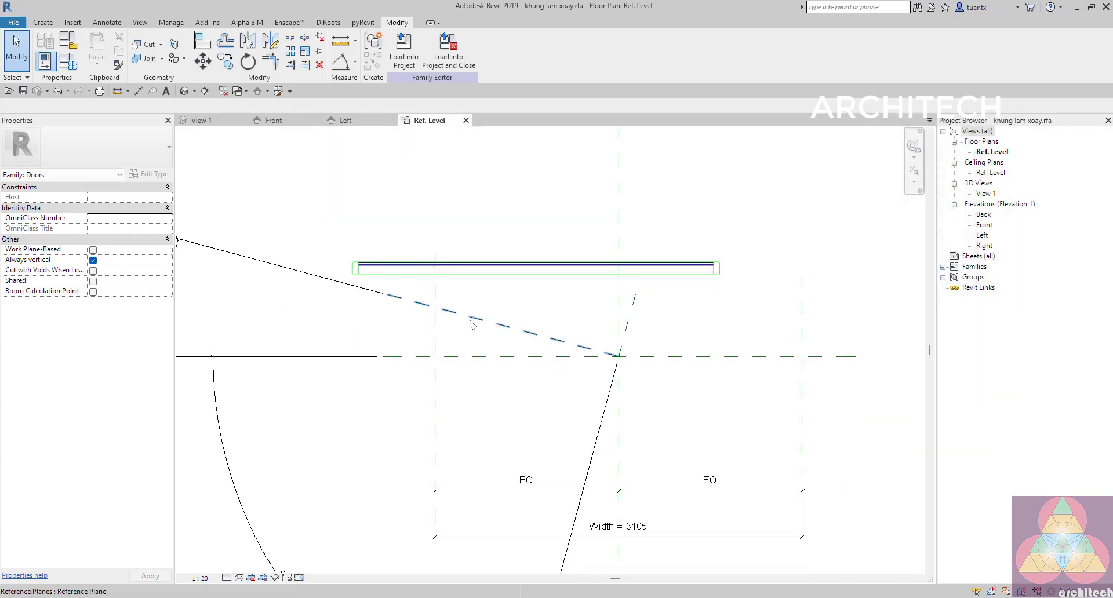
key(a)
key(l)
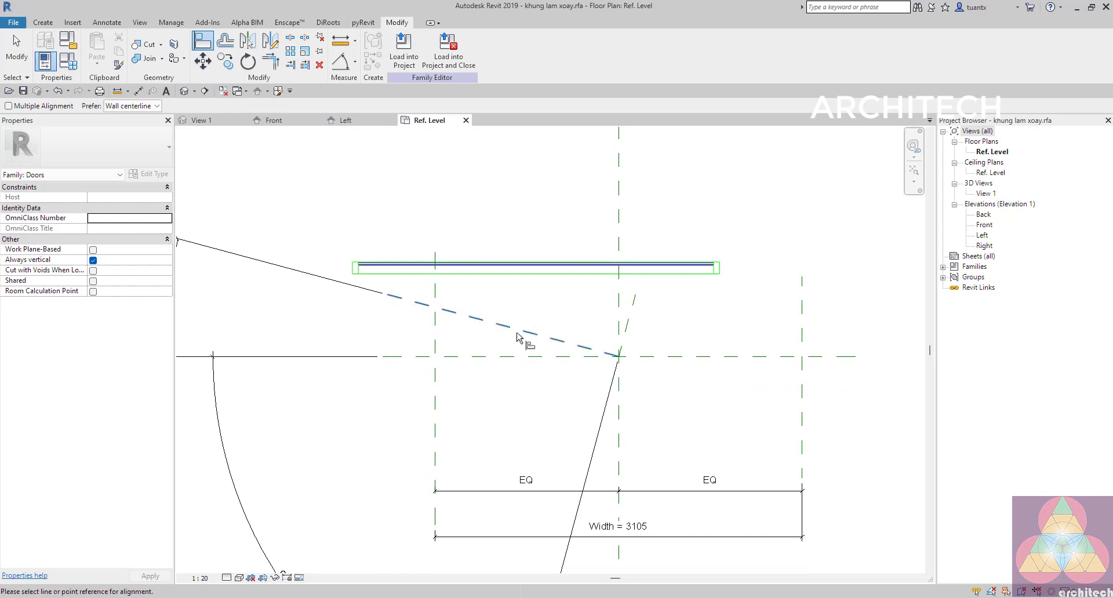
click(518, 339)
scroll(529, 284, up, 2)
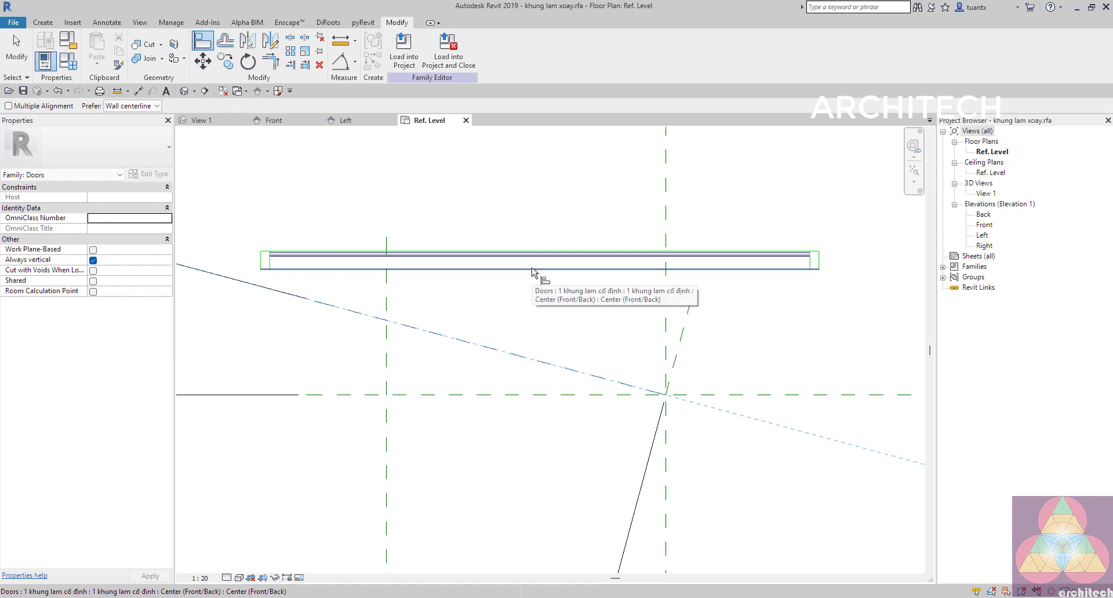
click(532, 270)
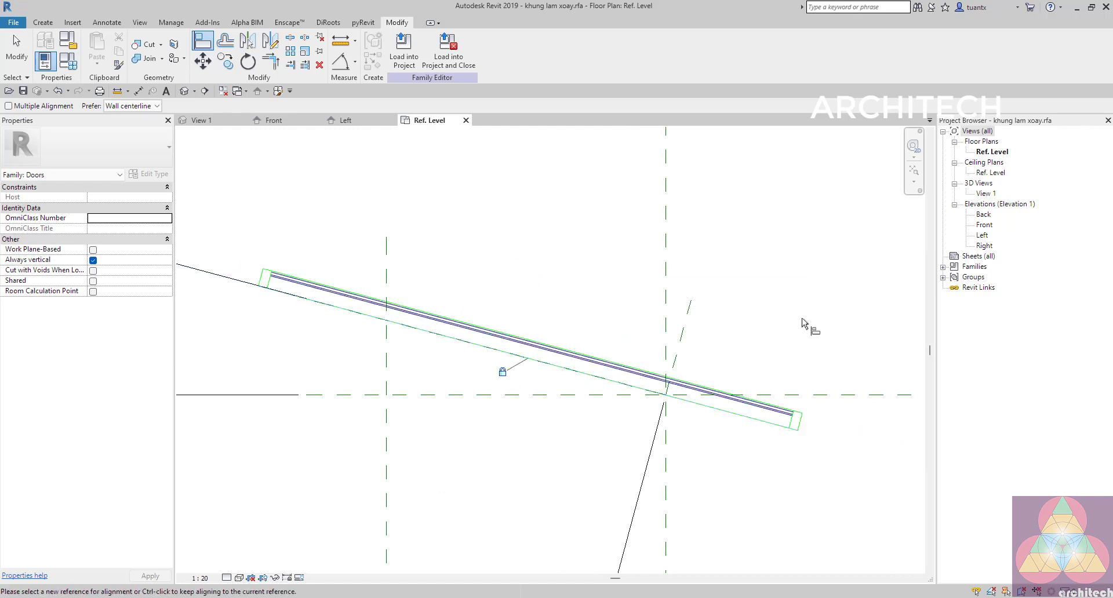
Align the louver frame's left/right center to the reference plane perpendicular to the sloping one and lock the alignment
click(679, 342)
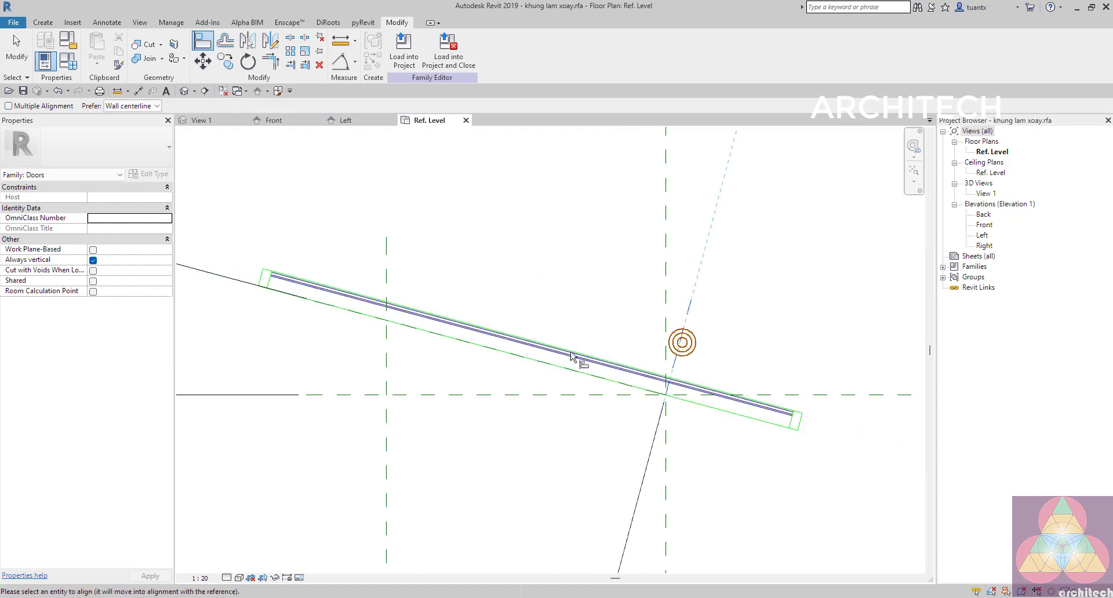
click(535, 359)
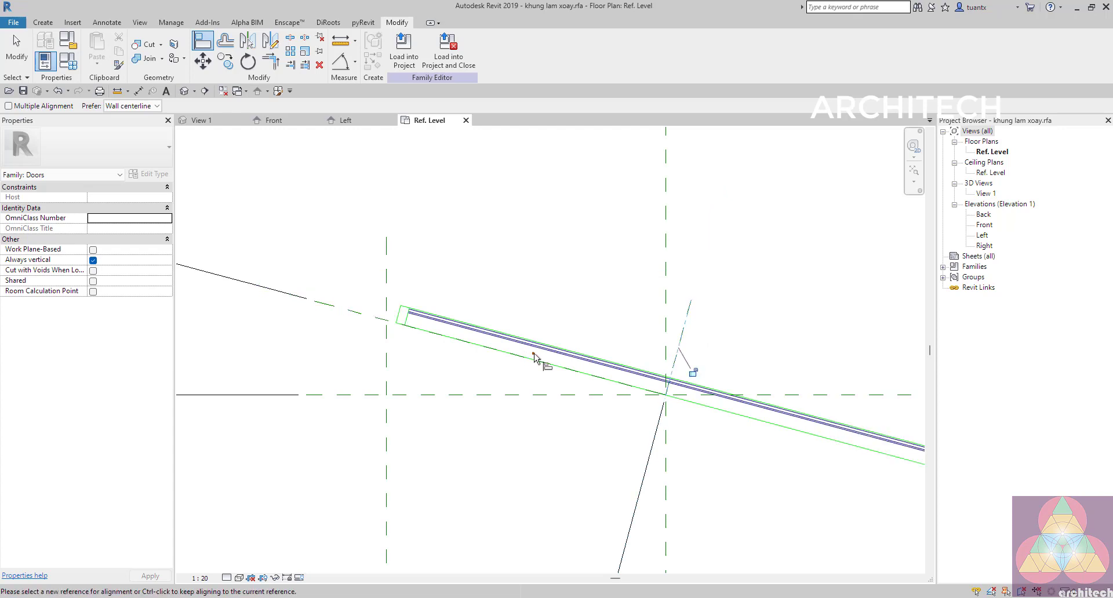
click(693, 375)
scroll(810, 331, down, 3)
middle_drag(810, 332, 631, 314)
click(638, 319)
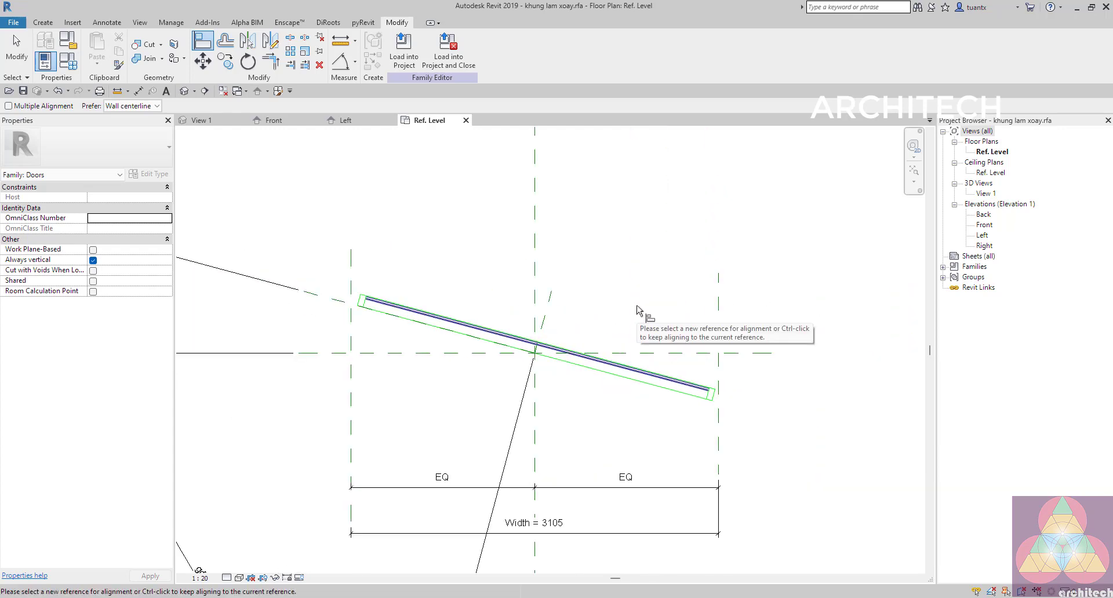
Show the frame in View 1 and set Width to 1200, Height to 3000 and chiều rộng lam to 50 in the family types
click(207, 122)
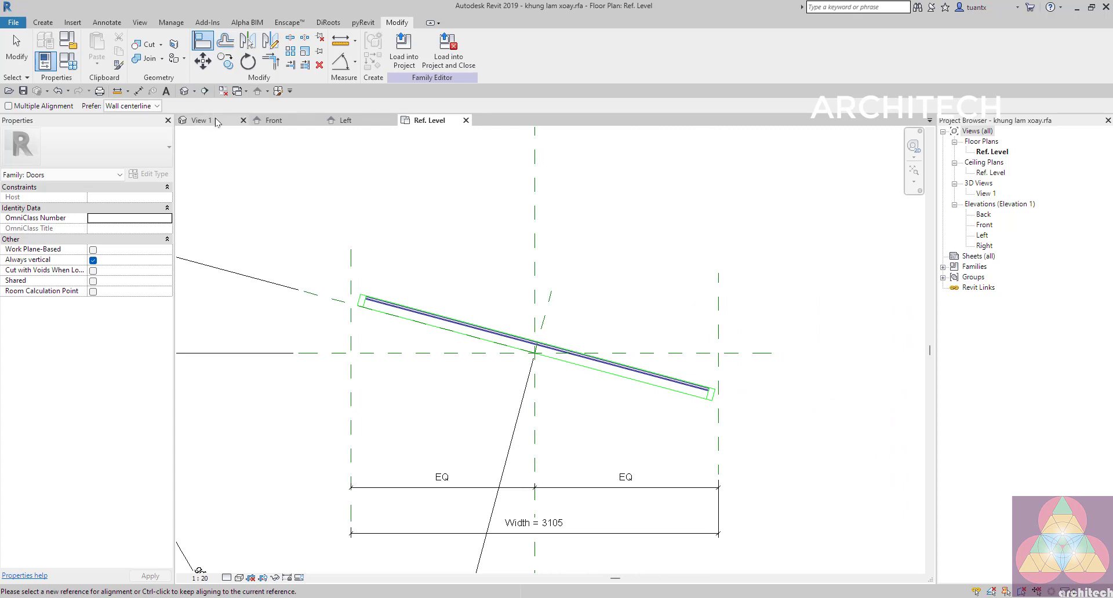
scroll(579, 304, down, 3)
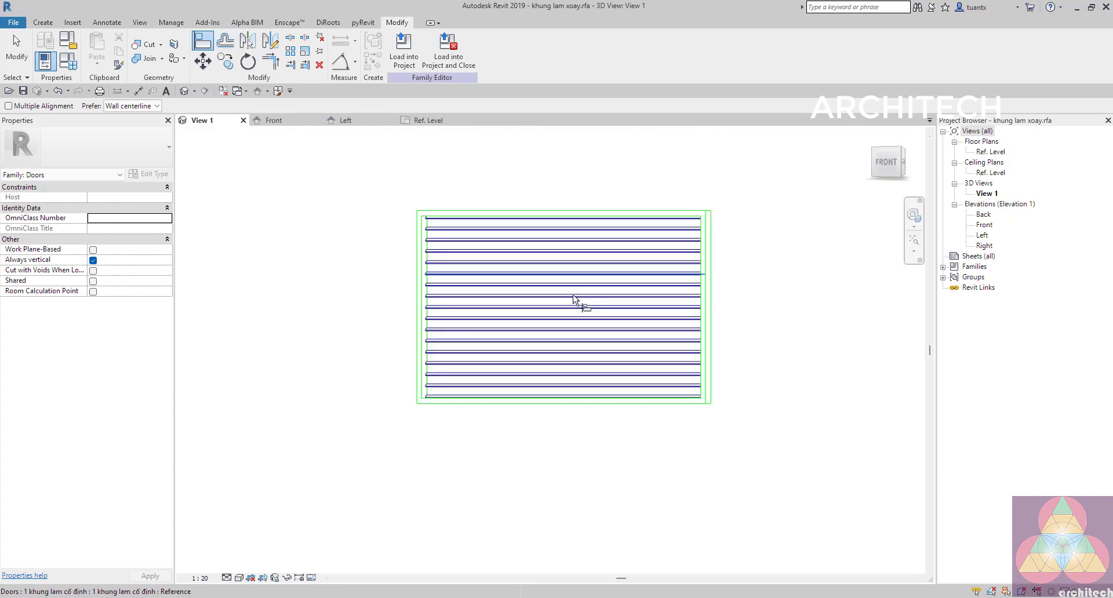
shift+middle_drag(643, 319, 355, 279)
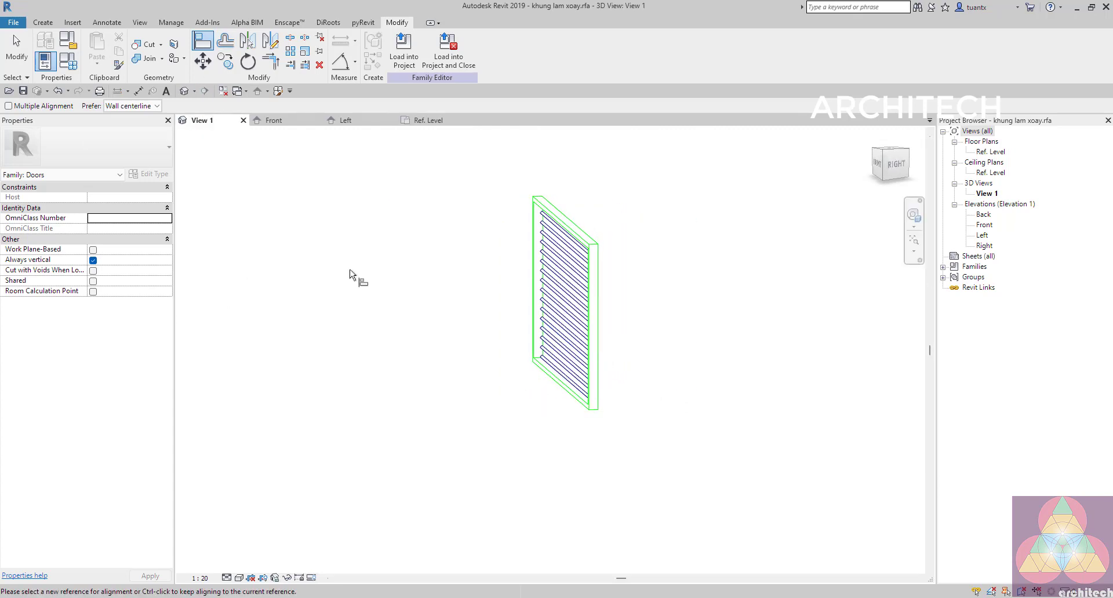
click(68, 68)
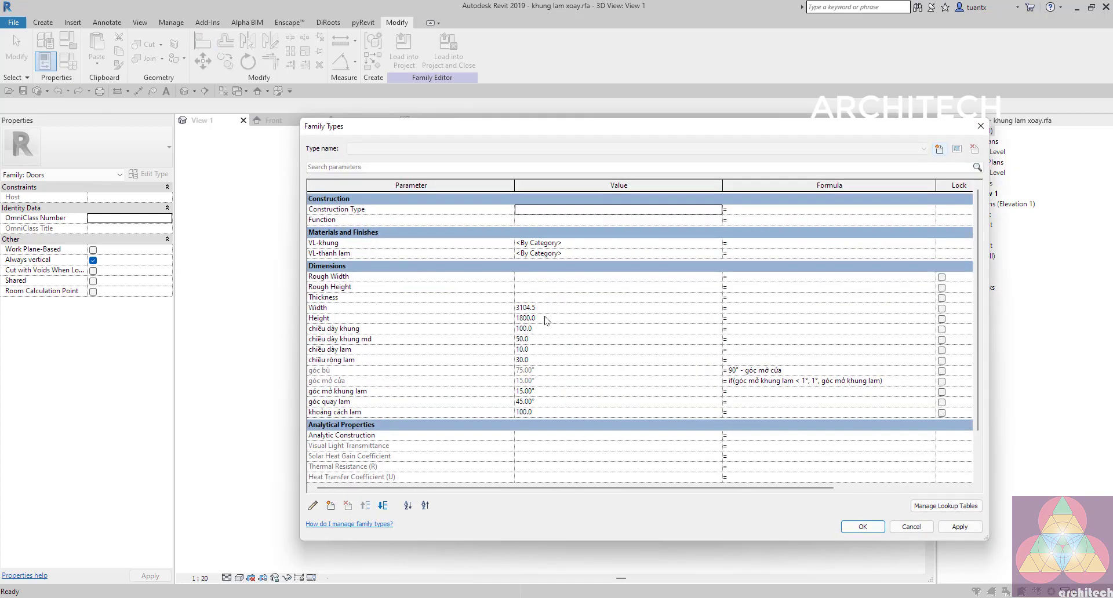
click(560, 308)
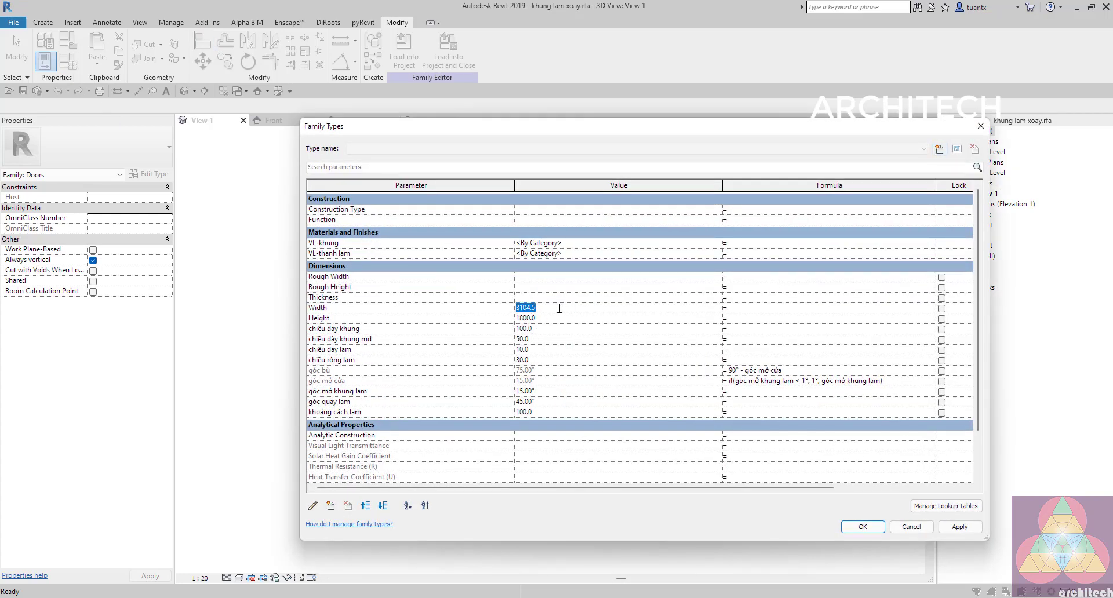
text(1)
click(555, 319)
text(3)
click(540, 341)
click(541, 352)
click(550, 360)
text(50)
Set góc mở khung lam to 30°, góc quay lam to 20° and khoảng cách lam to 50, and try to apply the values
click(541, 392)
text(30)
click(552, 402)
text(20)
click(554, 411)
text(50)
click(960, 526)
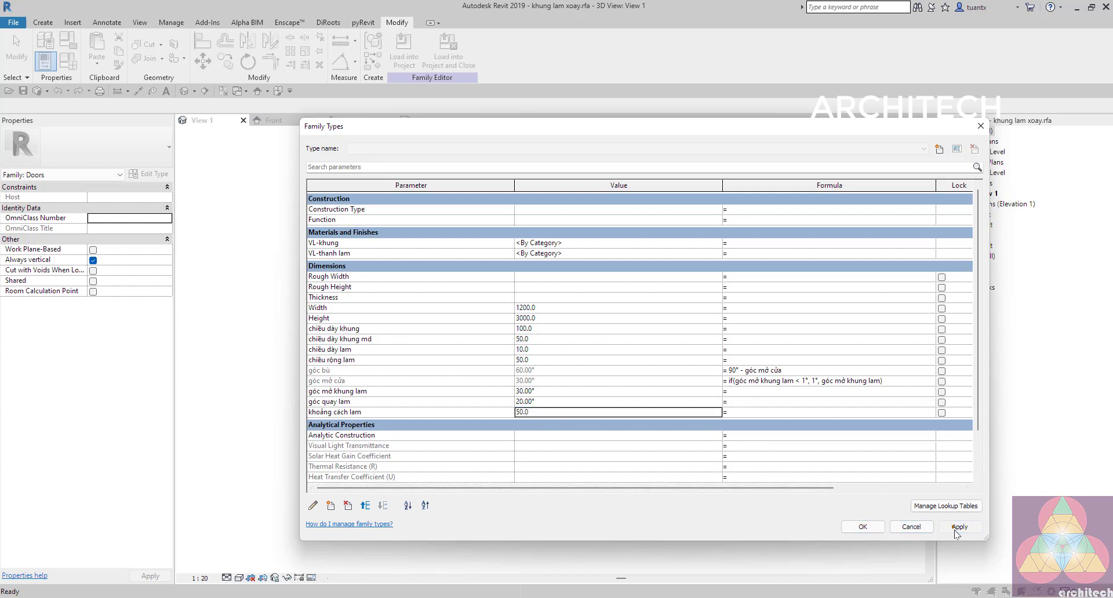
click(871, 530)
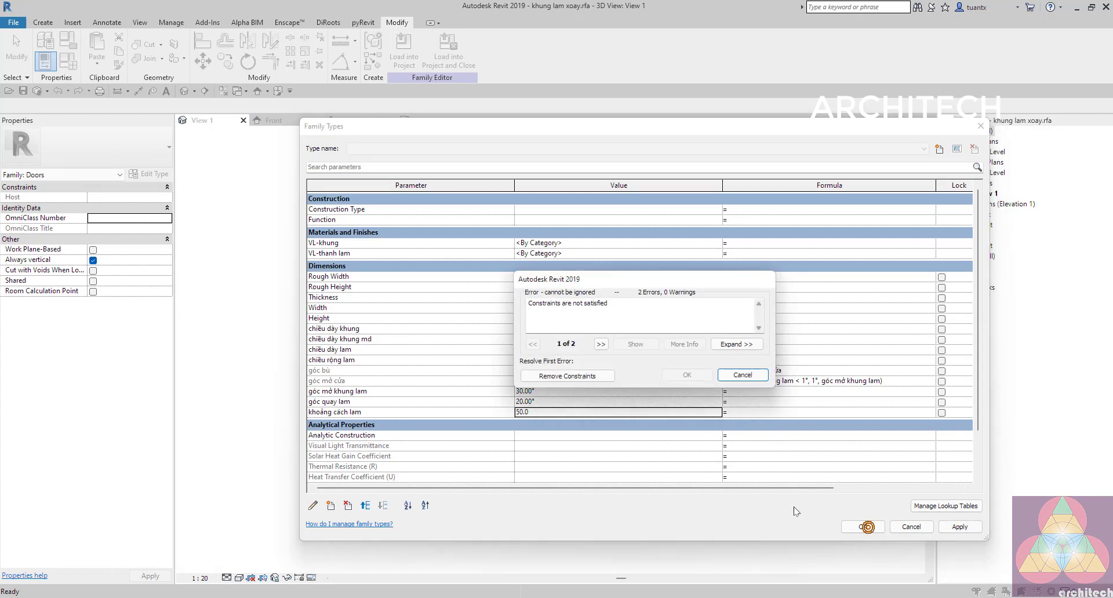
click(745, 376)
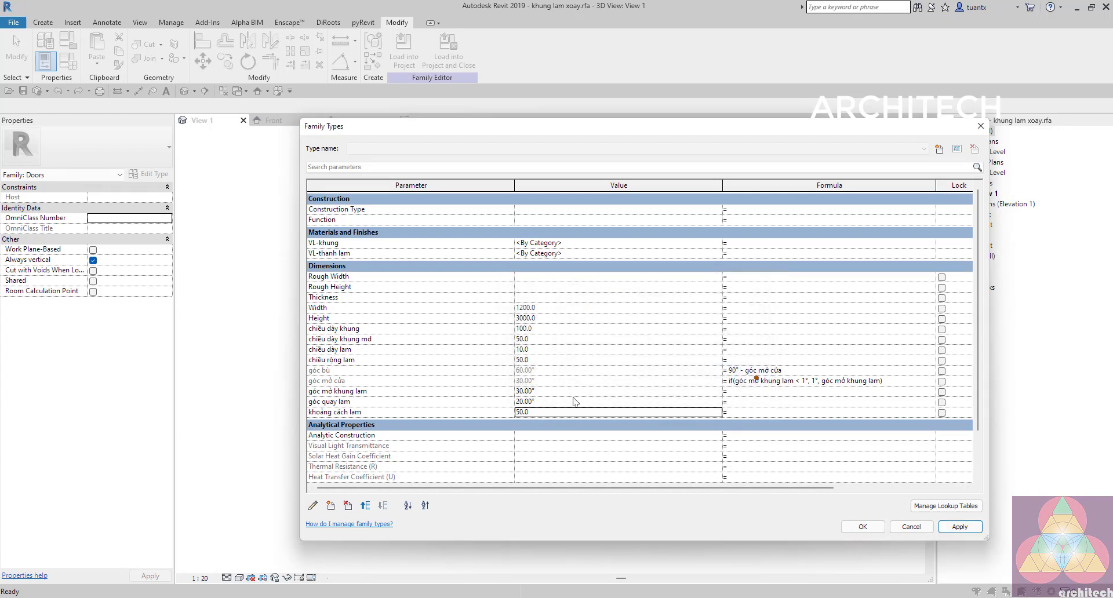
Set khoảng cách lam to 100 and force the family values through by removing the unsatisfied constraints
click(555, 413)
text(100)
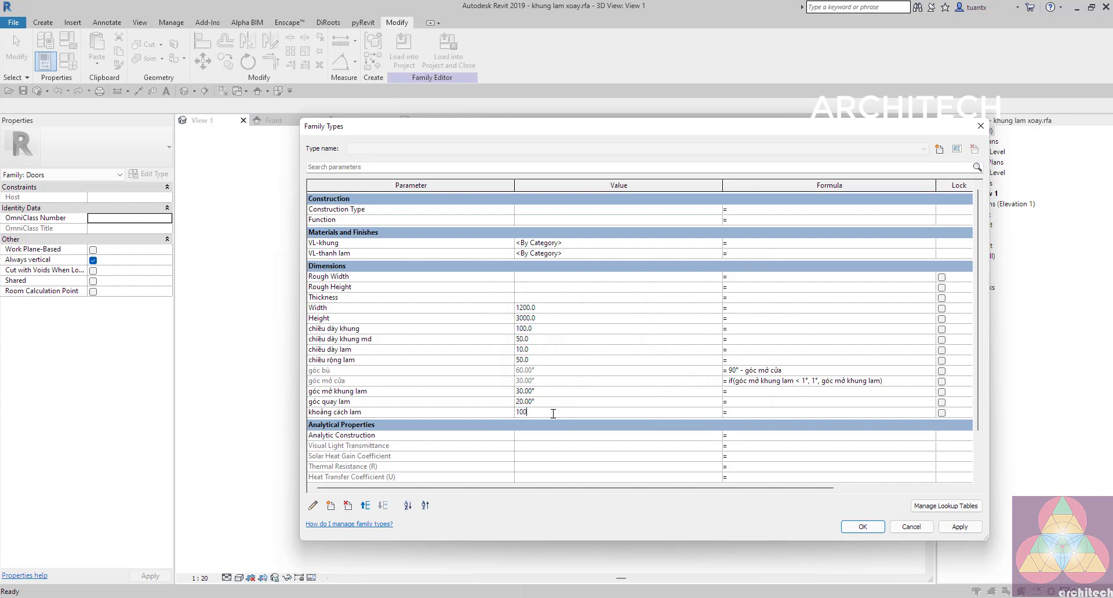
click(959, 526)
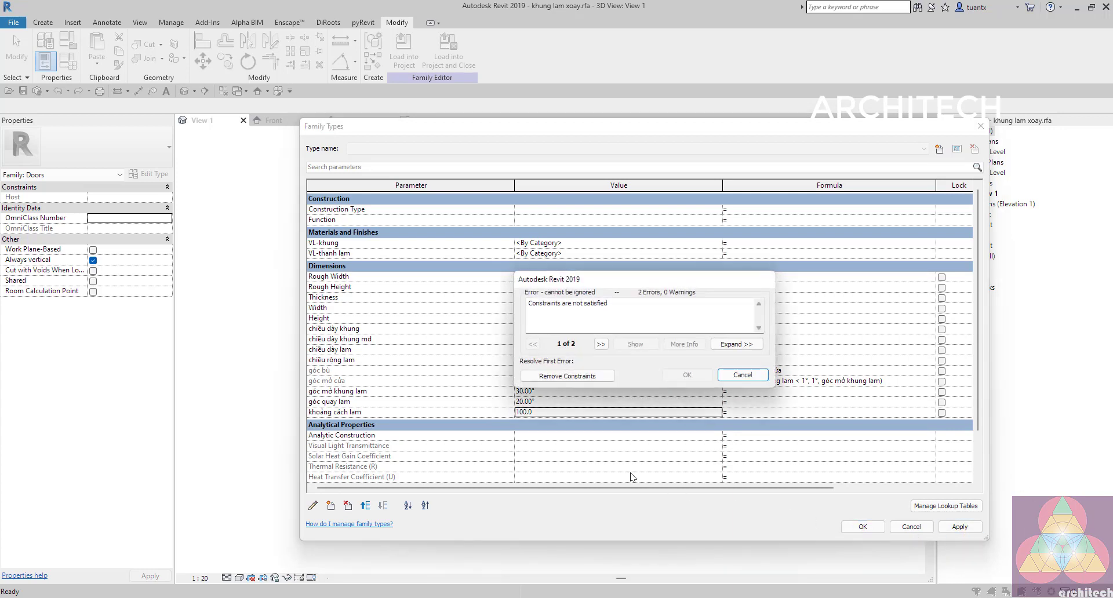
click(736, 376)
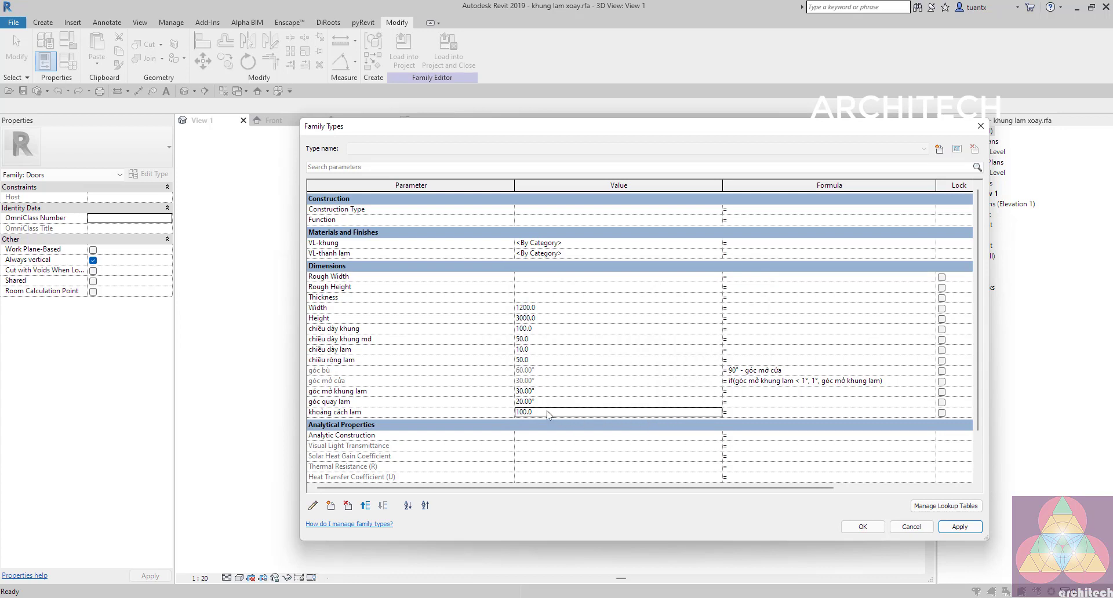
click(851, 531)
click(589, 378)
click(862, 526)
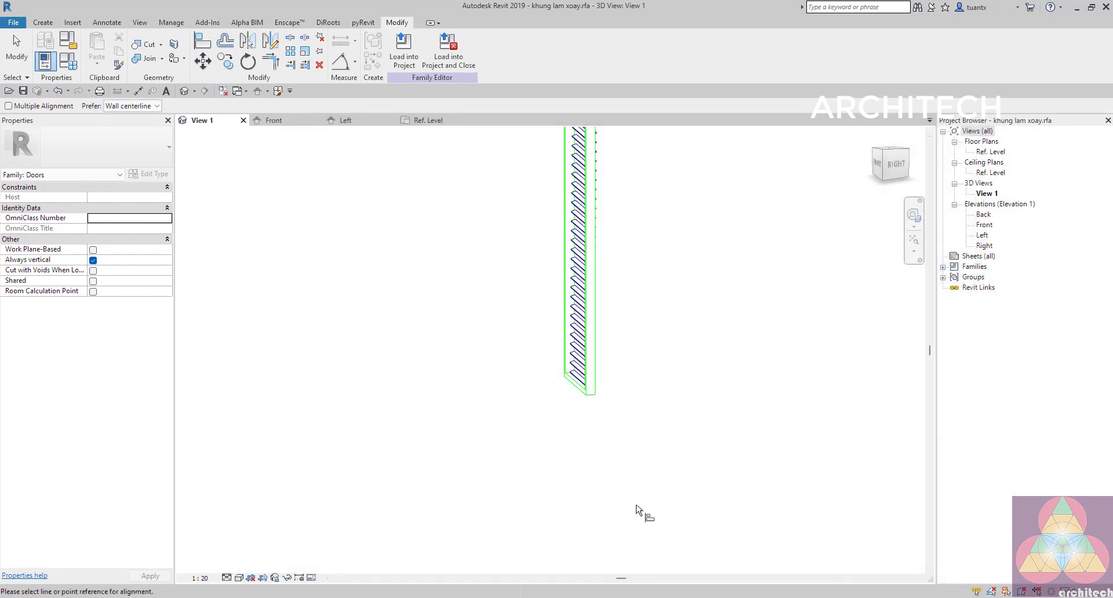
In the Ref. Level plan, restore the family values and constraints from before the failed test, and set góc mở khung lam to 45°
shift+middle_drag(609, 415, 823, 470)
double_click(990, 151)
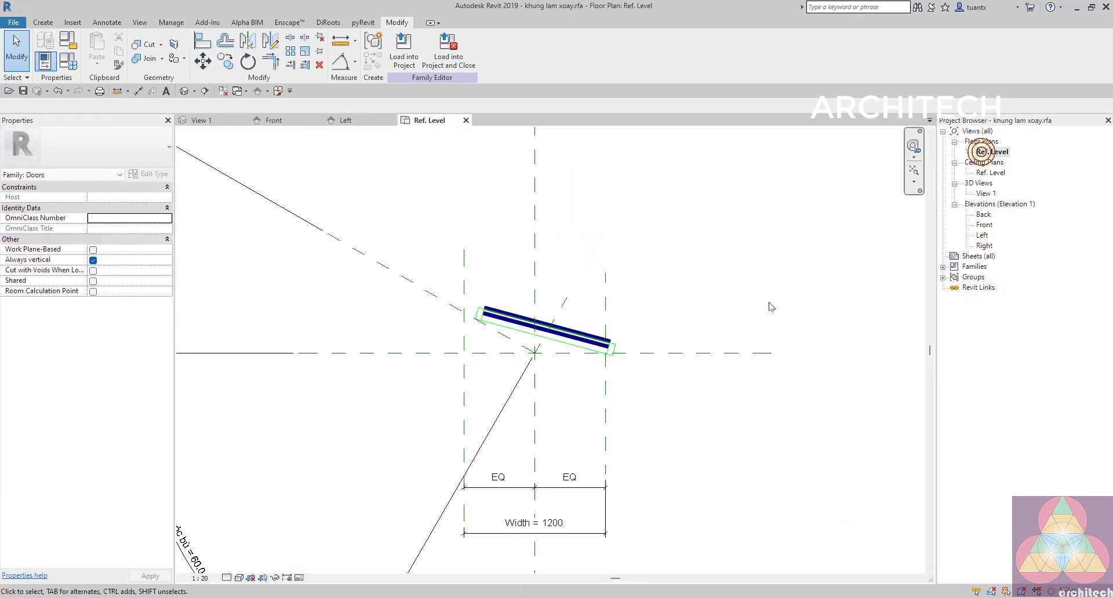
scroll(547, 349, up, 5)
middle_drag(547, 350, 554, 392)
scroll(554, 392, up, 1)
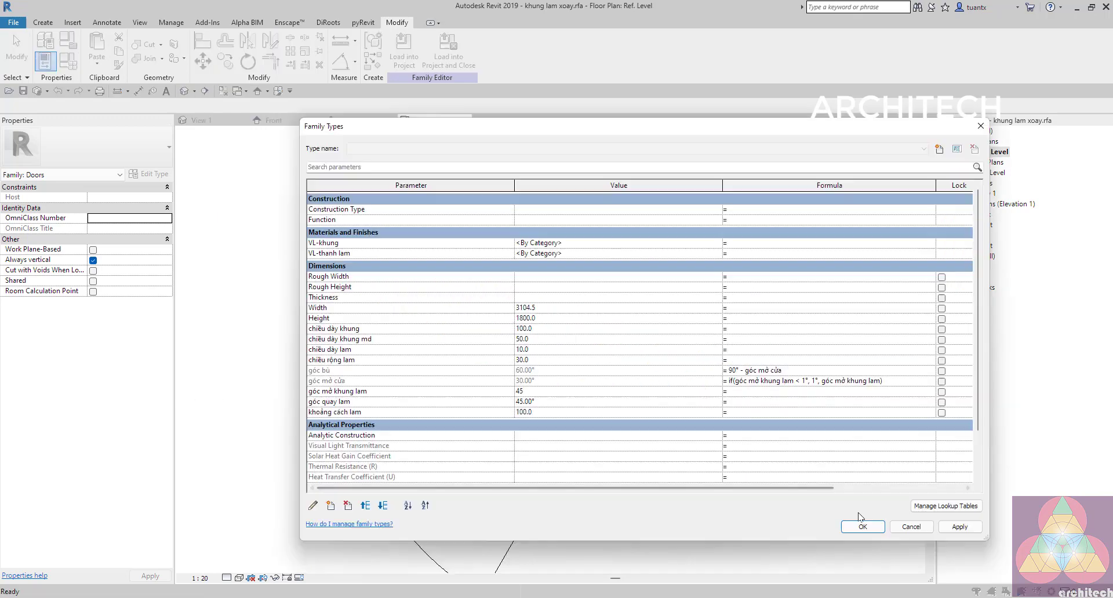
click(860, 525)
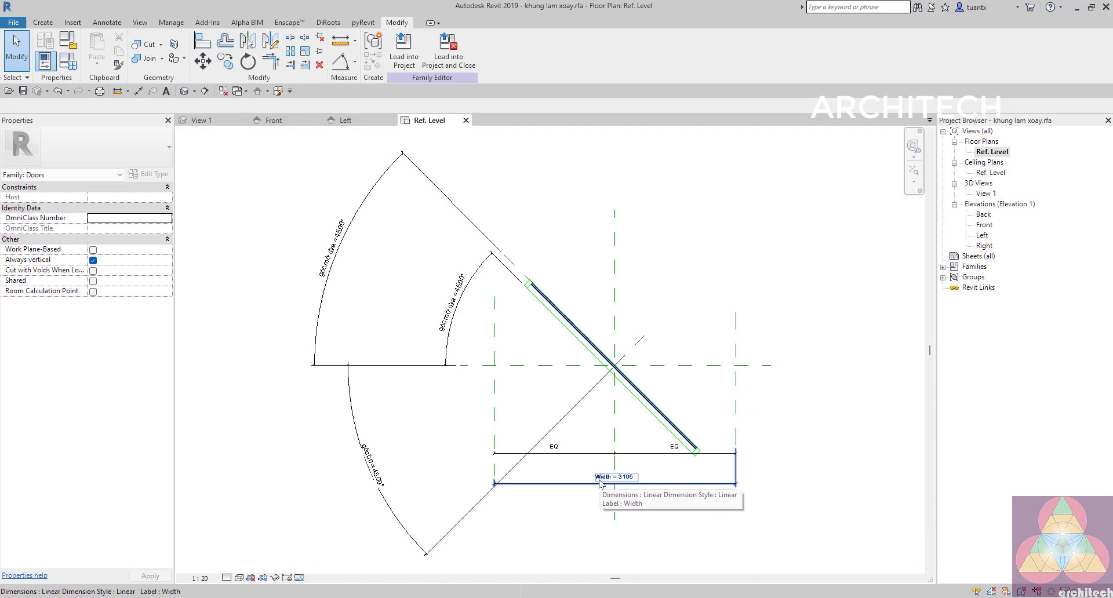
Examine the rotated louver frame against the opening-angle and Width dimensions in the Ref. Level plan
click(560, 318)
scroll(560, 318, up, 3)
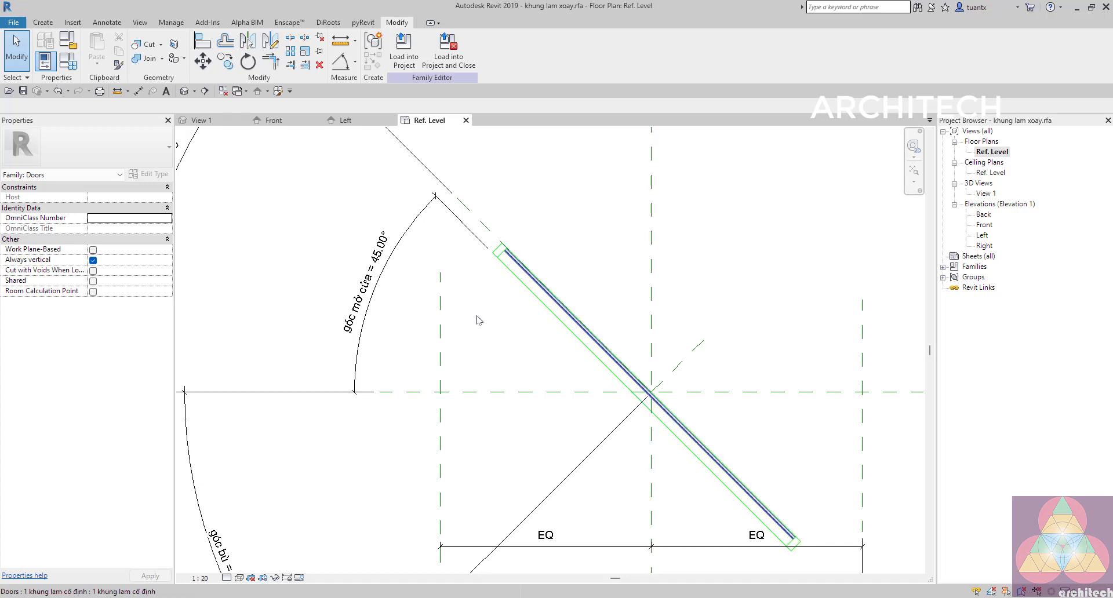
scroll(504, 324, down, 2)
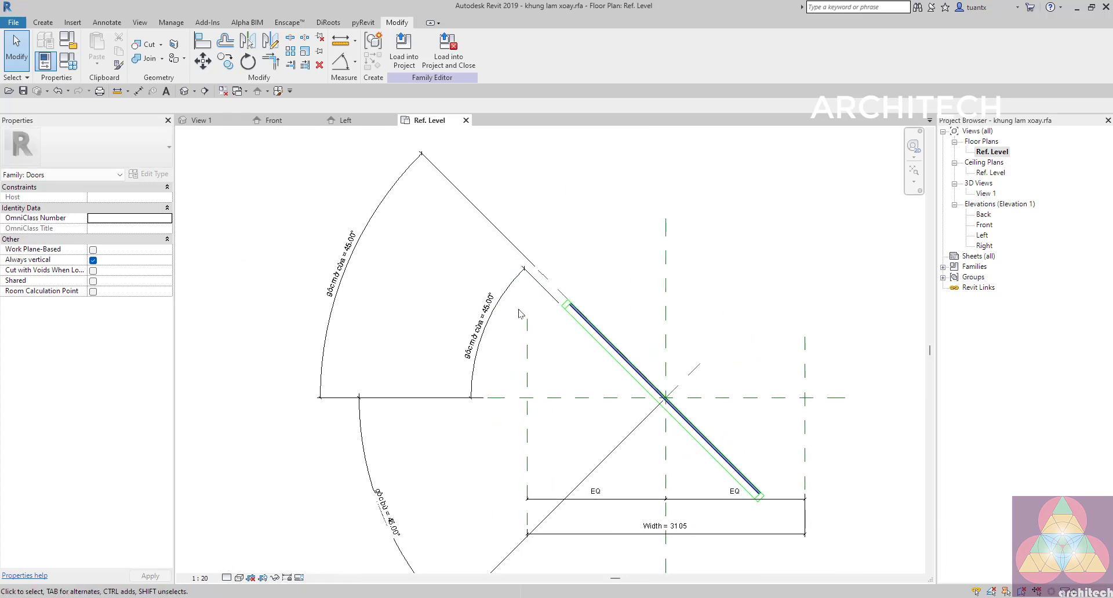
scroll(505, 313, up, 1)
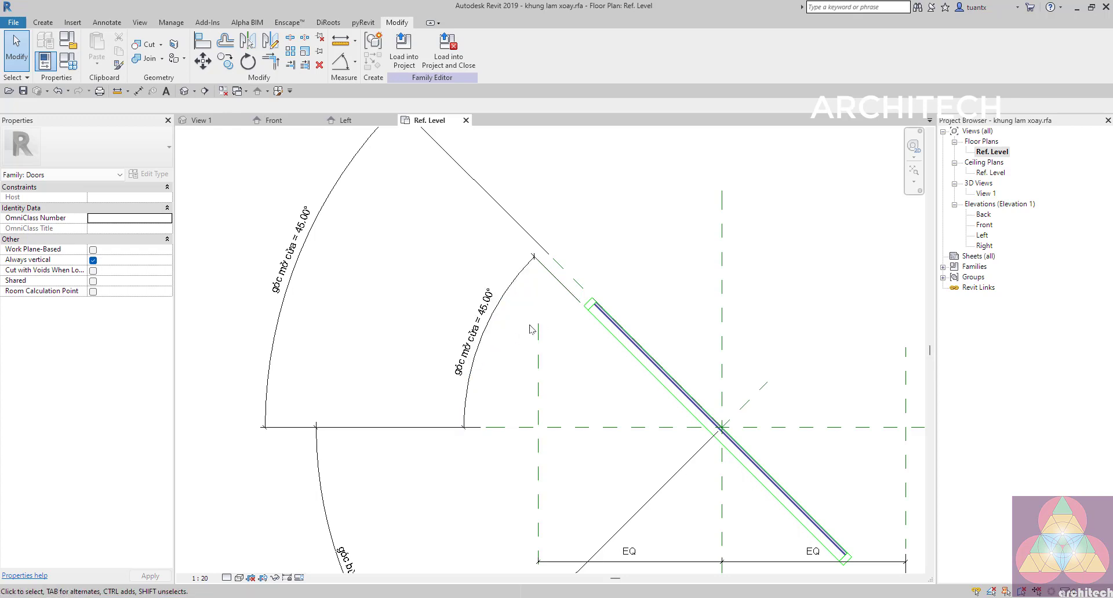
scroll(736, 421, up, 2)
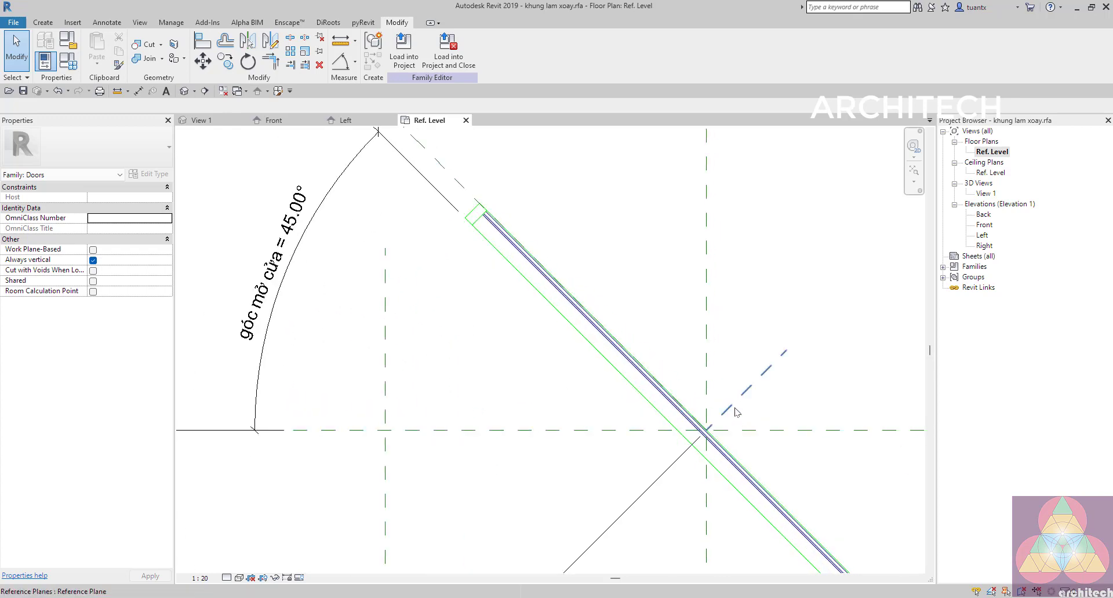
scroll(508, 352, down, 2)
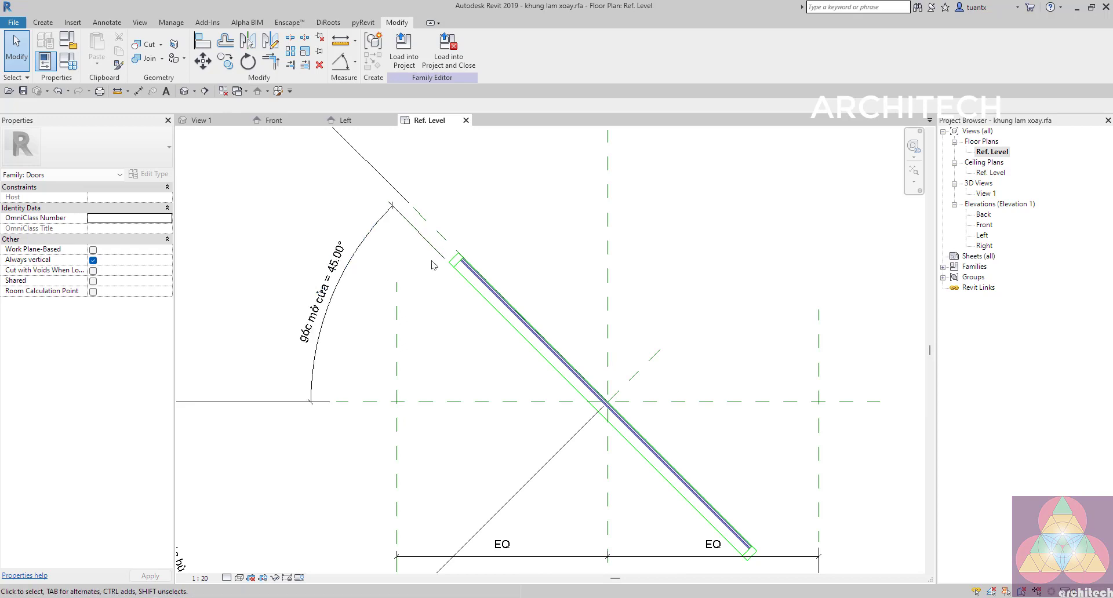
scroll(350, 226, down, 2)
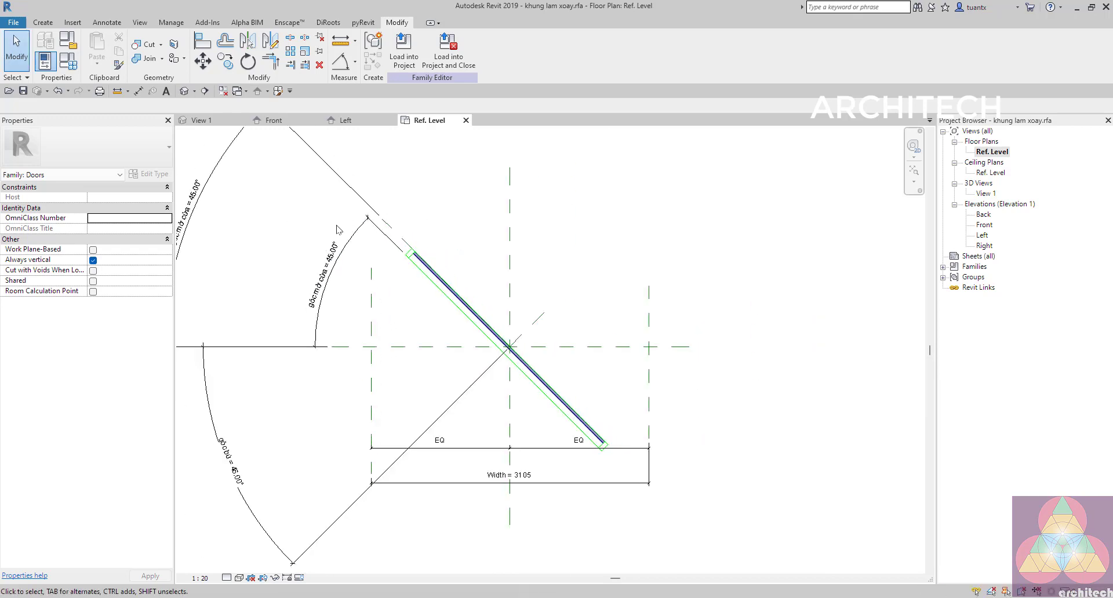
Create a new project from the Architectural Template
click(14, 23)
mouse_move(38, 70)
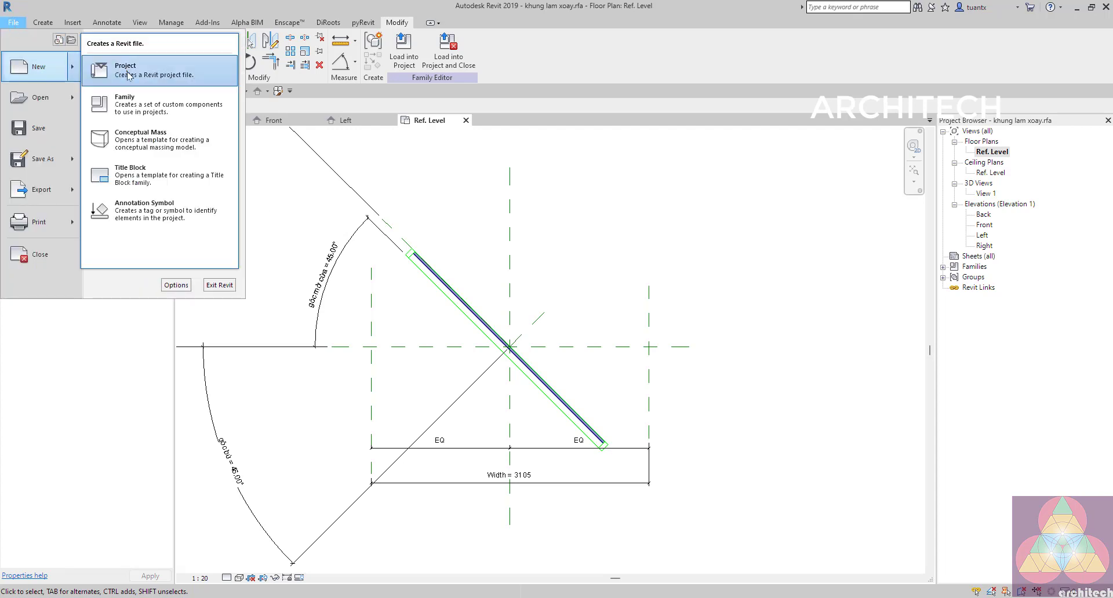
click(87, 72)
click(624, 143)
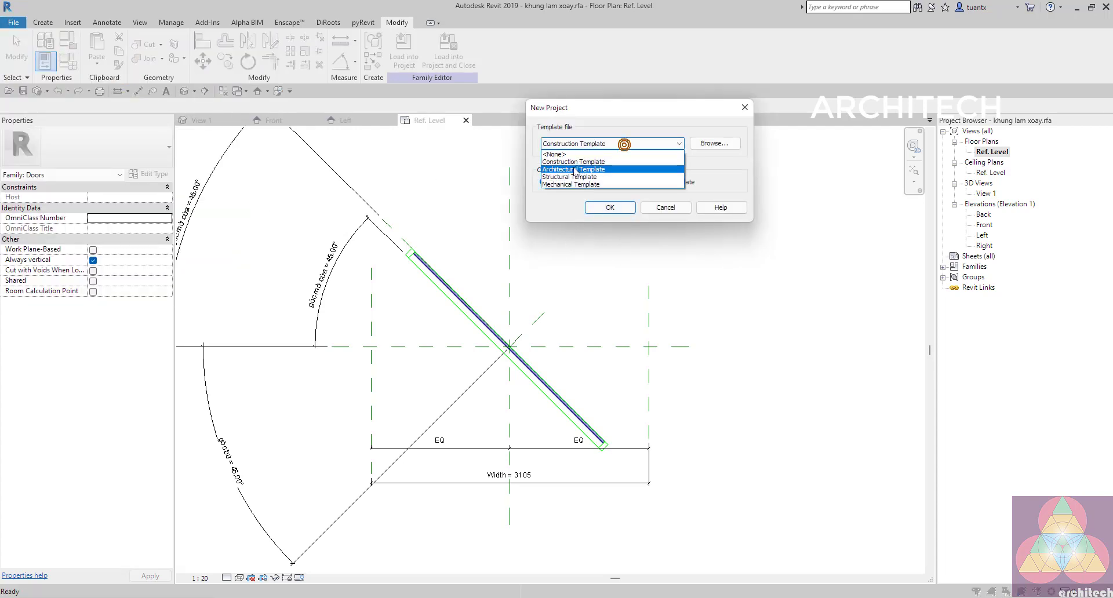
click(573, 166)
click(609, 208)
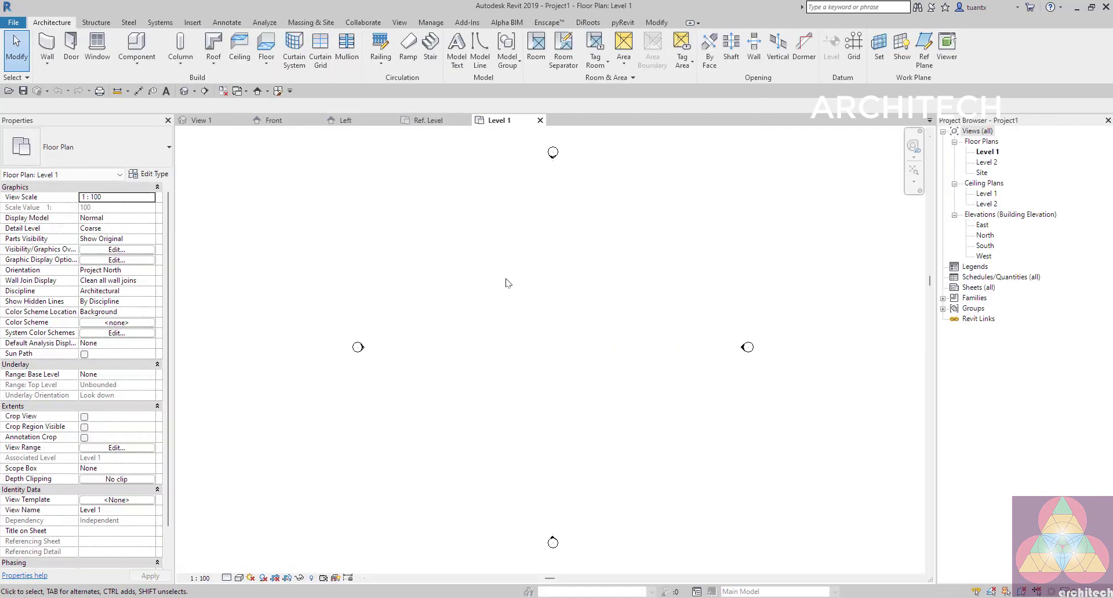
Load the khung lam xoay family into the project, closing the family, and place four instances in a row on Level 1
click(202, 120)
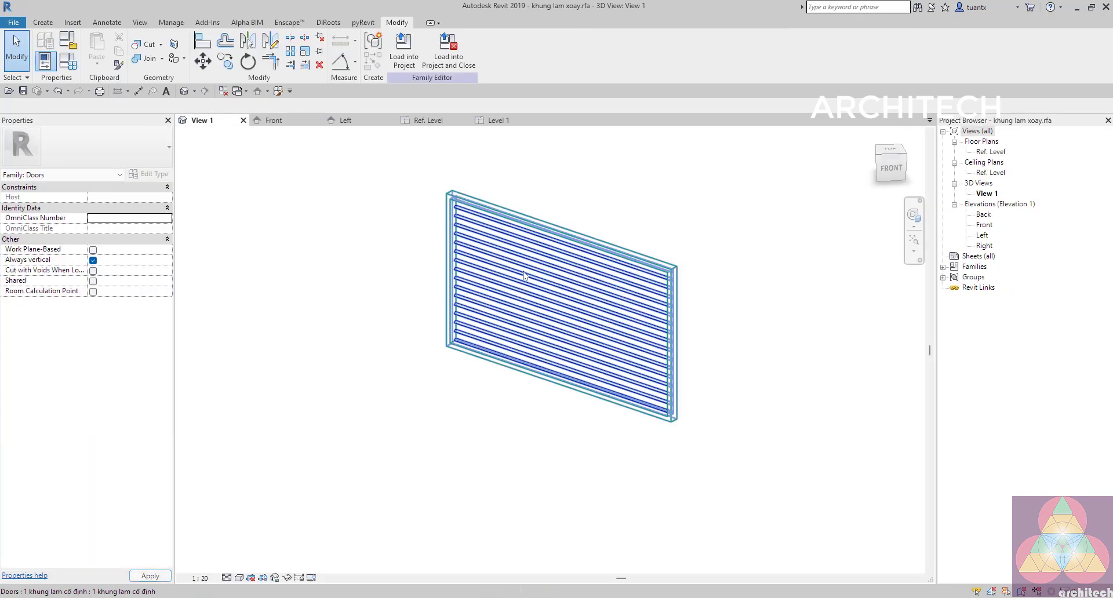
click(454, 65)
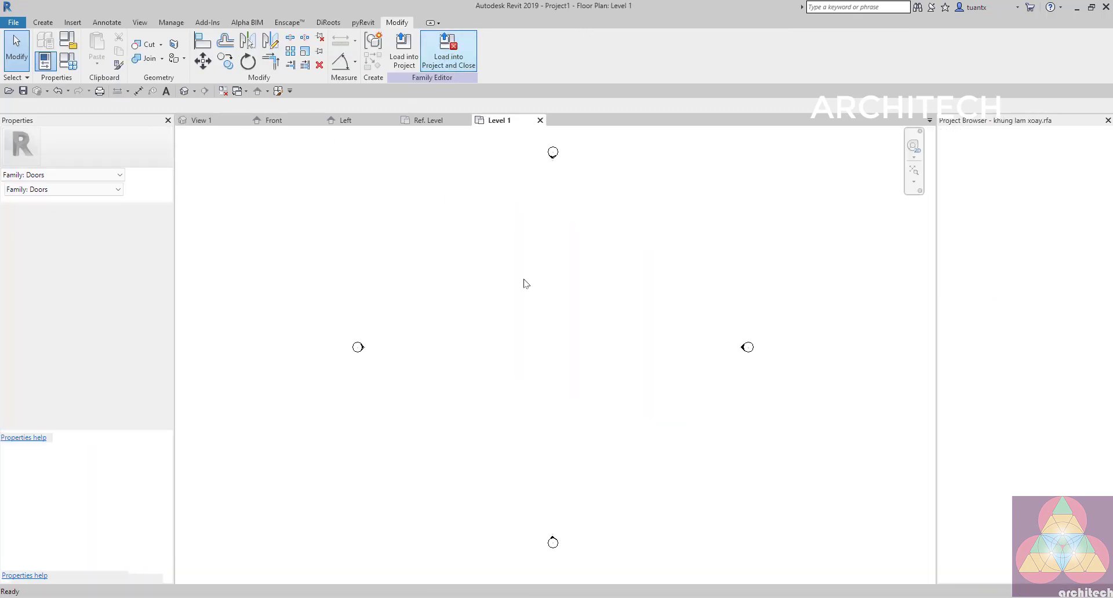
scroll(522, 342, up, 2)
click(513, 338)
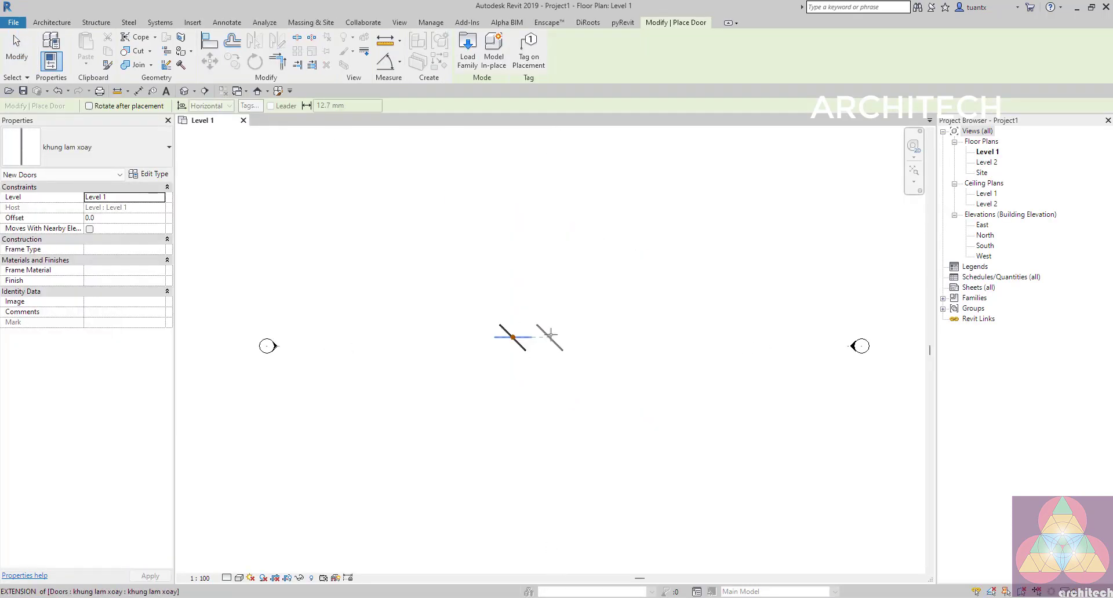
click(550, 338)
click(587, 338)
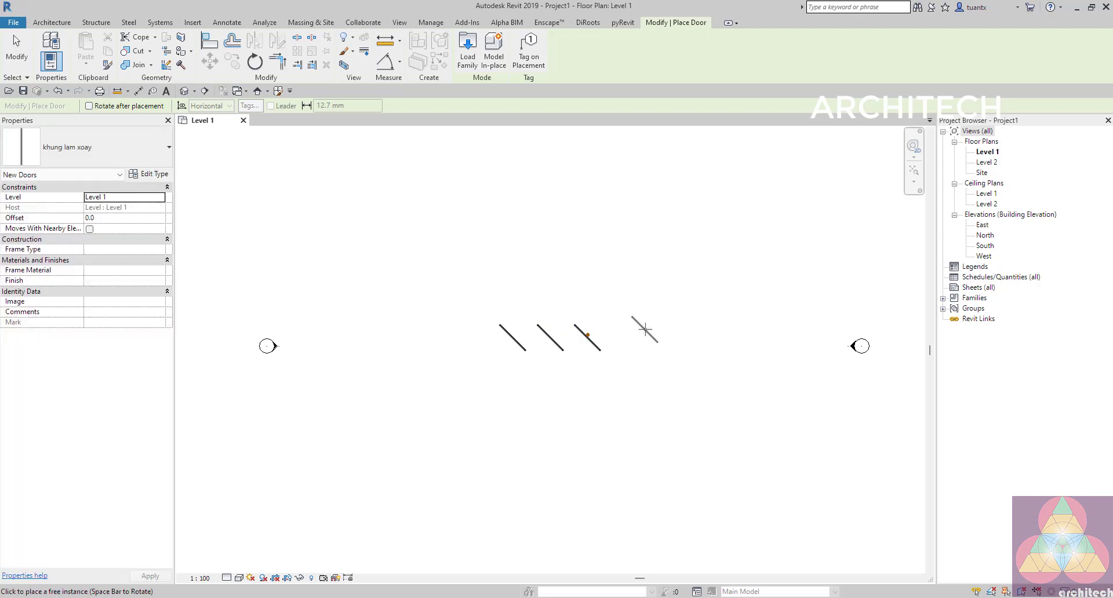
click(630, 337)
key(Escape)
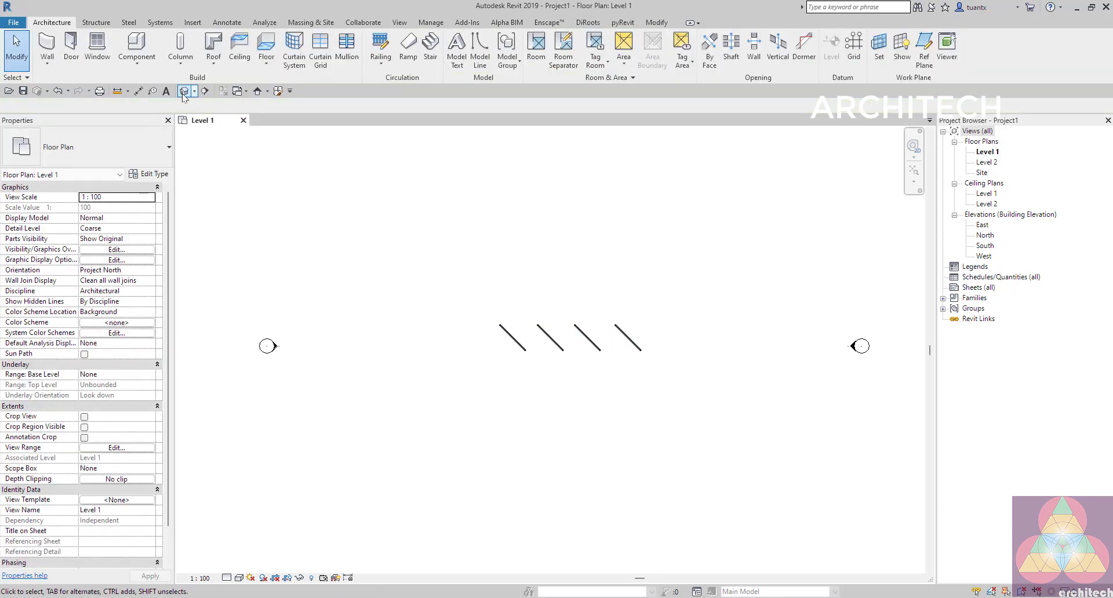
Show the four placed louver frames in the default 3D view
click(182, 91)
shift+middle_drag(590, 394, 473, 406)
middle_drag(472, 406, 429, 383)
shift+middle_drag(429, 383, 443, 343)
scroll(485, 352, up, 4)
In the type properties of the placed khung lam xoay frames, set Width to 1200, Height to 3000 and chiều rộng lam to 50
click(440, 340)
scroll(580, 352, down, 1)
middle_drag(580, 352, 680, 342)
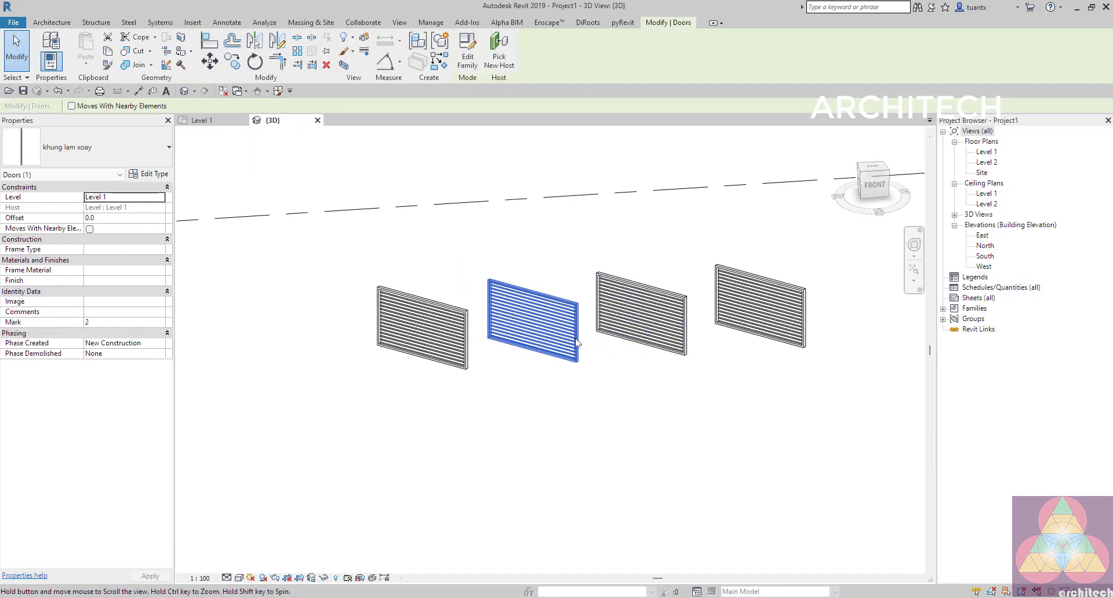
click(152, 175)
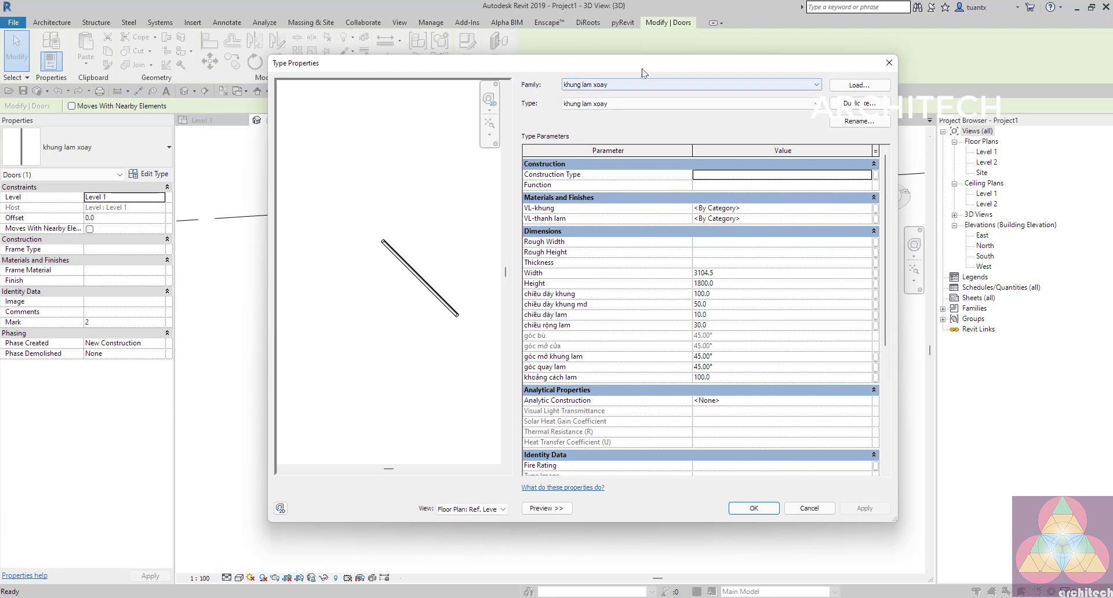
drag(565, 74, 369, 84)
click(459, 282)
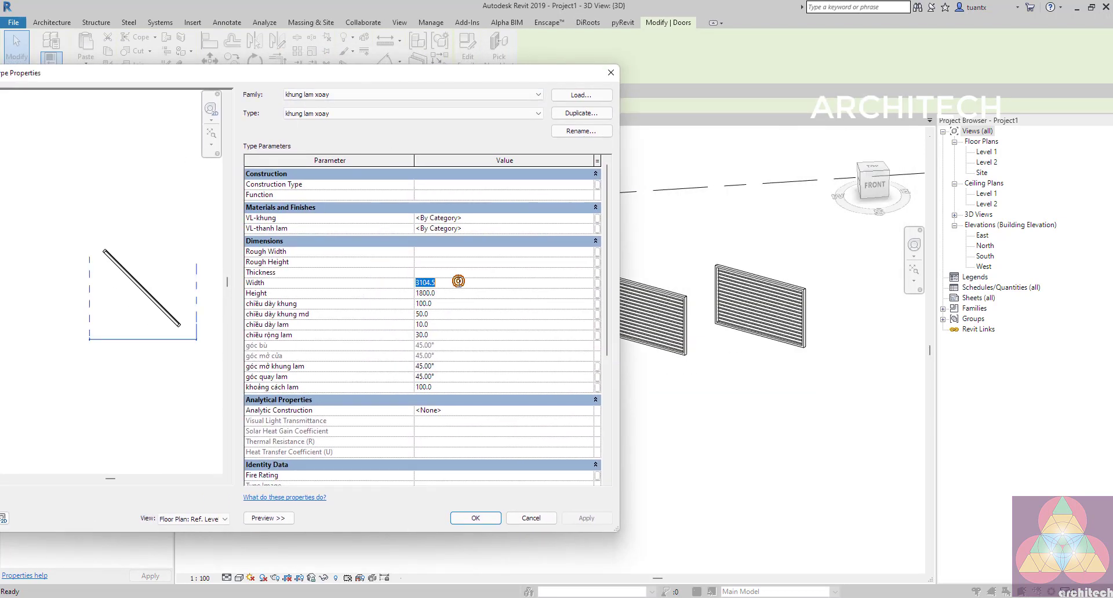
text(1200)
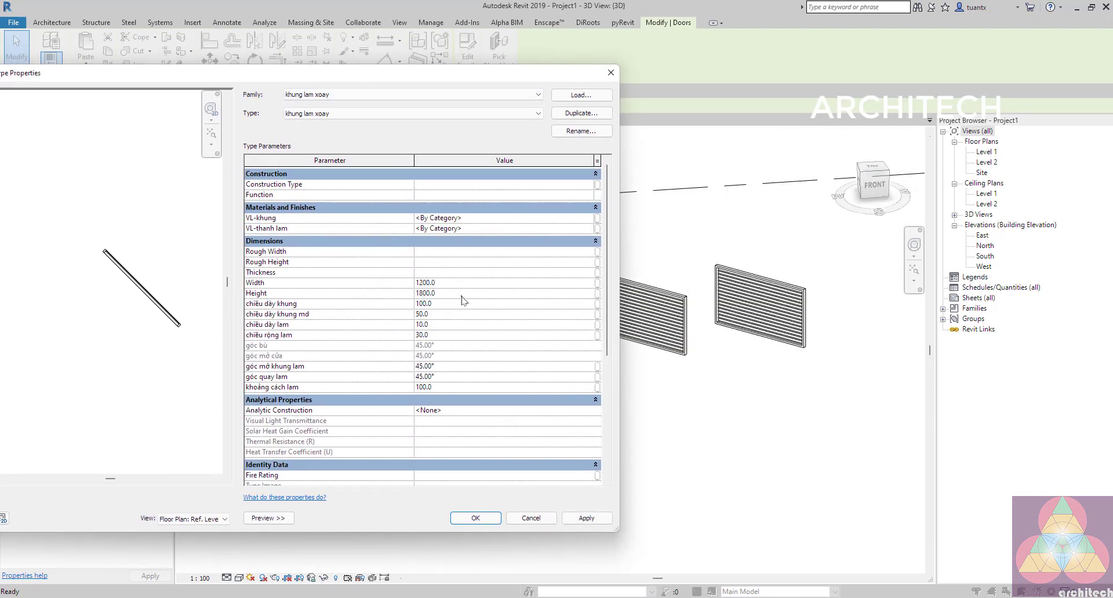
click(461, 295)
text(30)
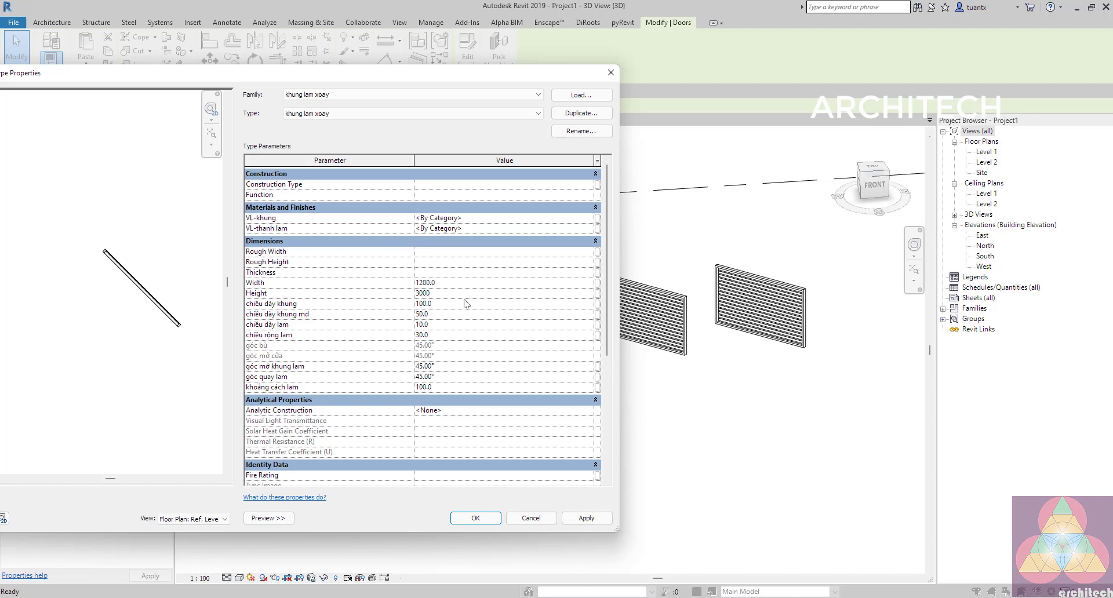
click(457, 305)
click(444, 314)
click(442, 325)
click(441, 335)
Set góc mở khung lam to 60°, góc quay lam to 20° and khoảng cách lam to 80, and apply the type values
click(450, 368)
text(60)
click(442, 377)
text(20)
click(468, 387)
text(80)
click(582, 517)
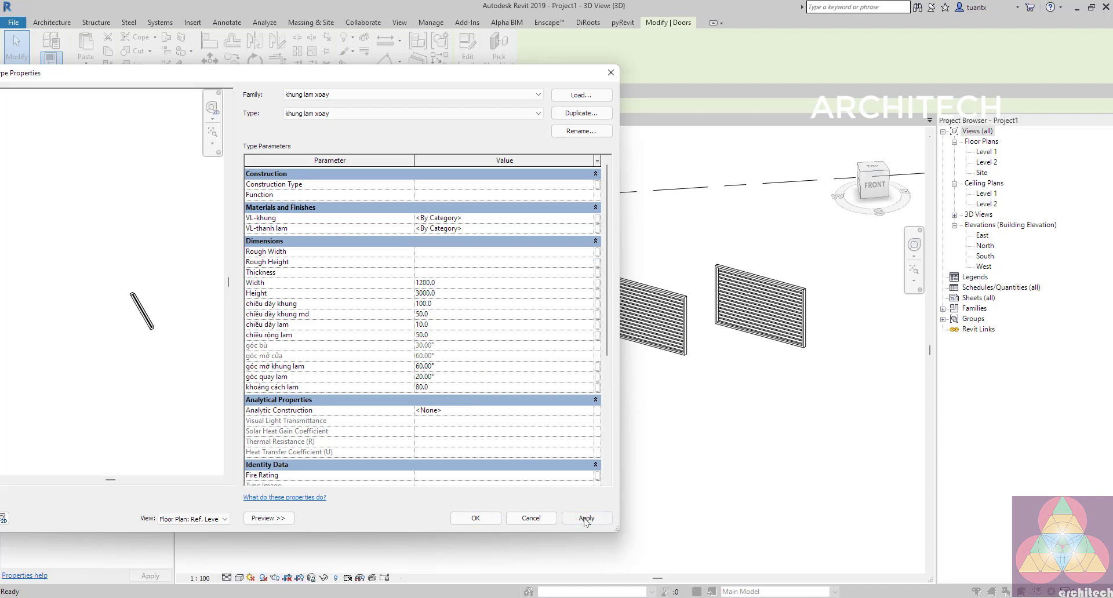
click(476, 519)
key(Escape)
Turn on shadows in the 3D view of the four resized frames
scroll(482, 346, up, 3)
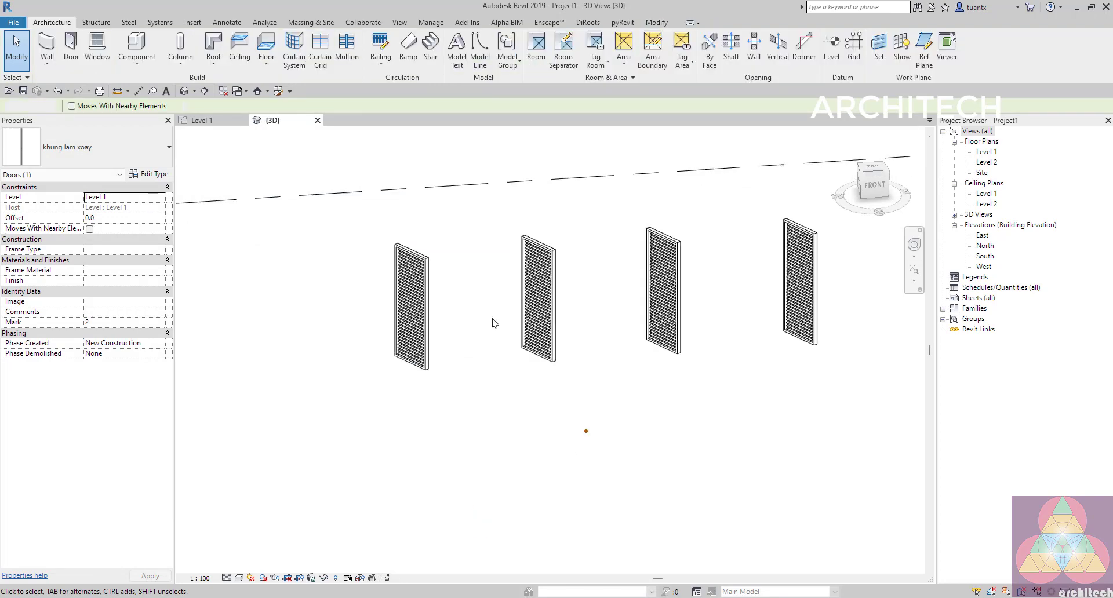
shift+middle_drag(482, 347, 415, 487)
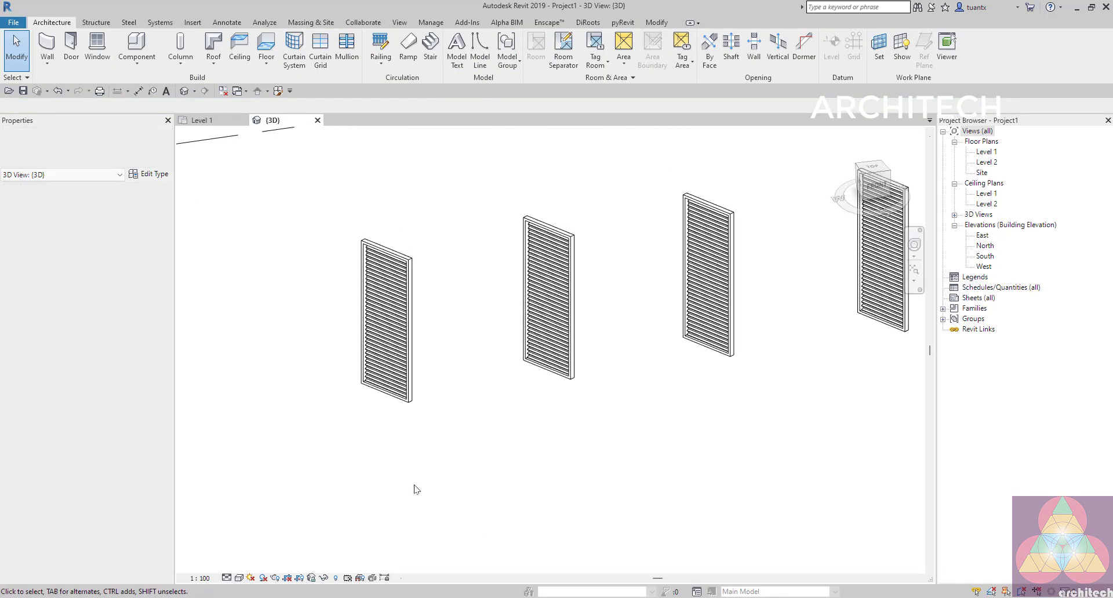
click(264, 578)
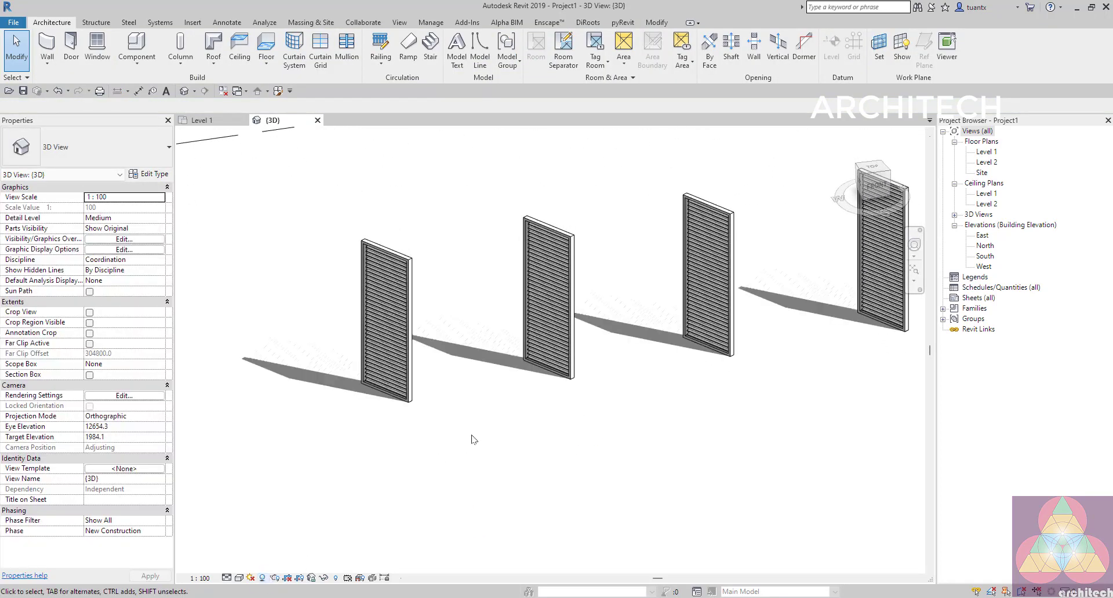
shift+middle_drag(490, 407, 516, 419)
click(264, 578)
Examine the blade angle, spacing and frame edges of the first louver frame up close in the 3D view
scroll(369, 533, up, 1)
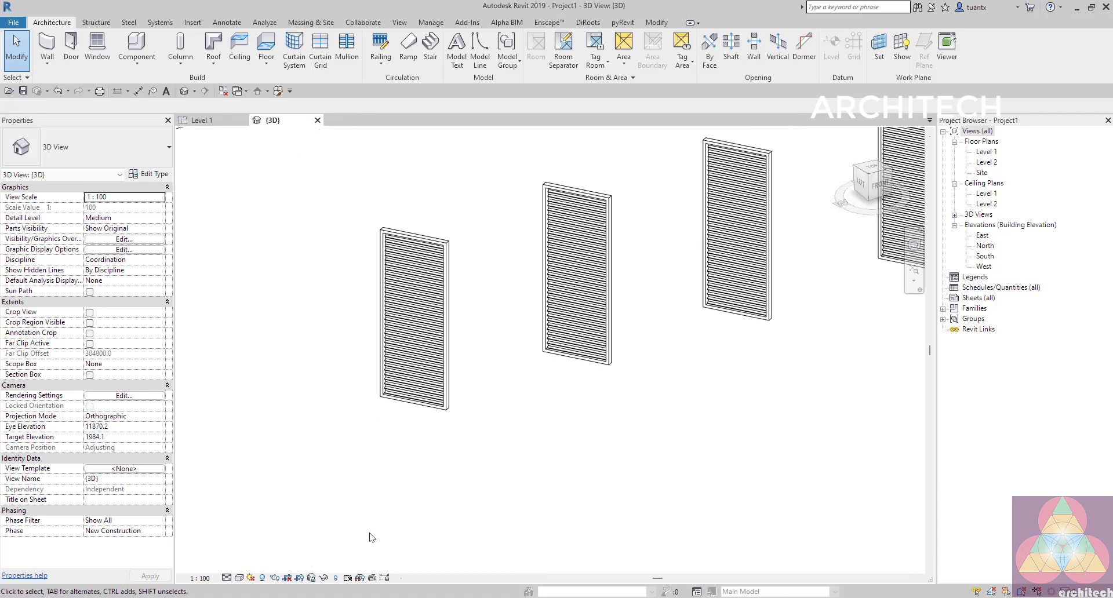
scroll(369, 533, up, 2)
middle_drag(362, 528, 353, 507)
key(t)
scroll(506, 338, up, 10)
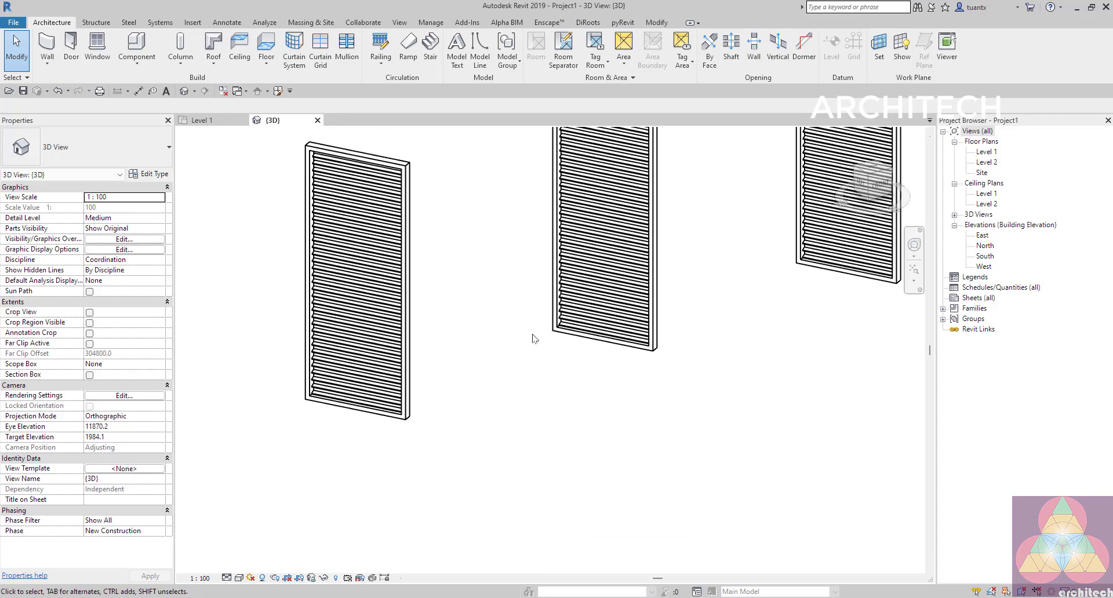
scroll(343, 395, up, 4)
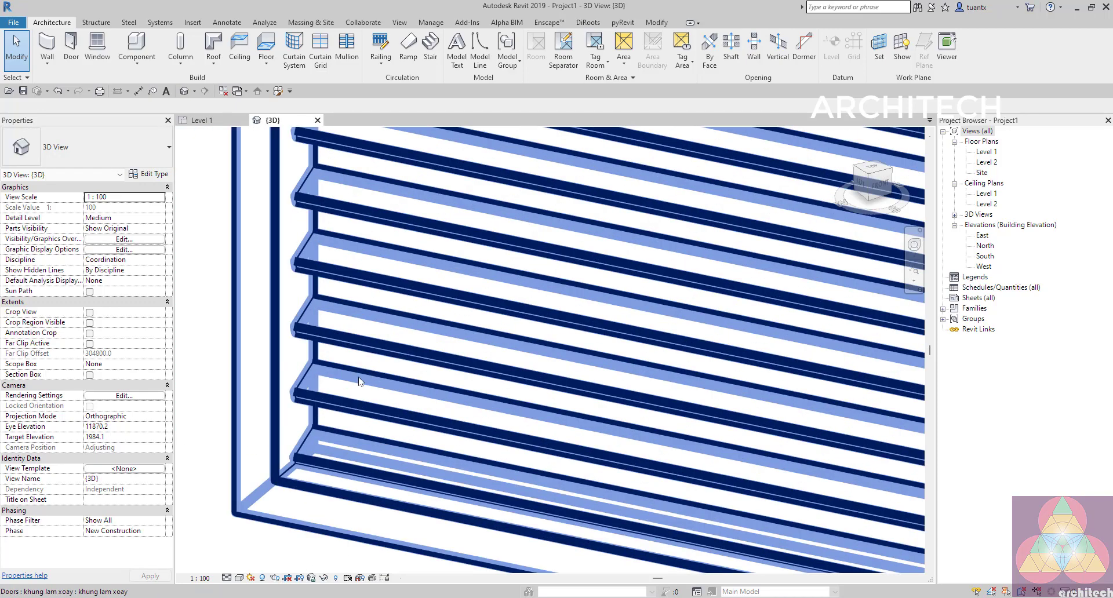
scroll(334, 399, down, 5)
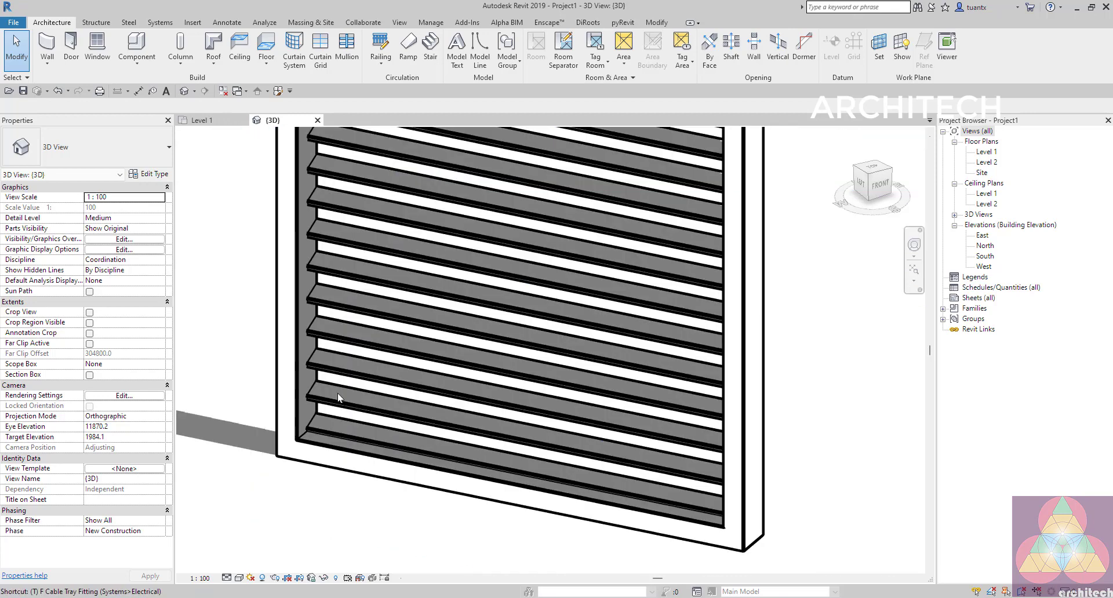
scroll(363, 374, down, 3)
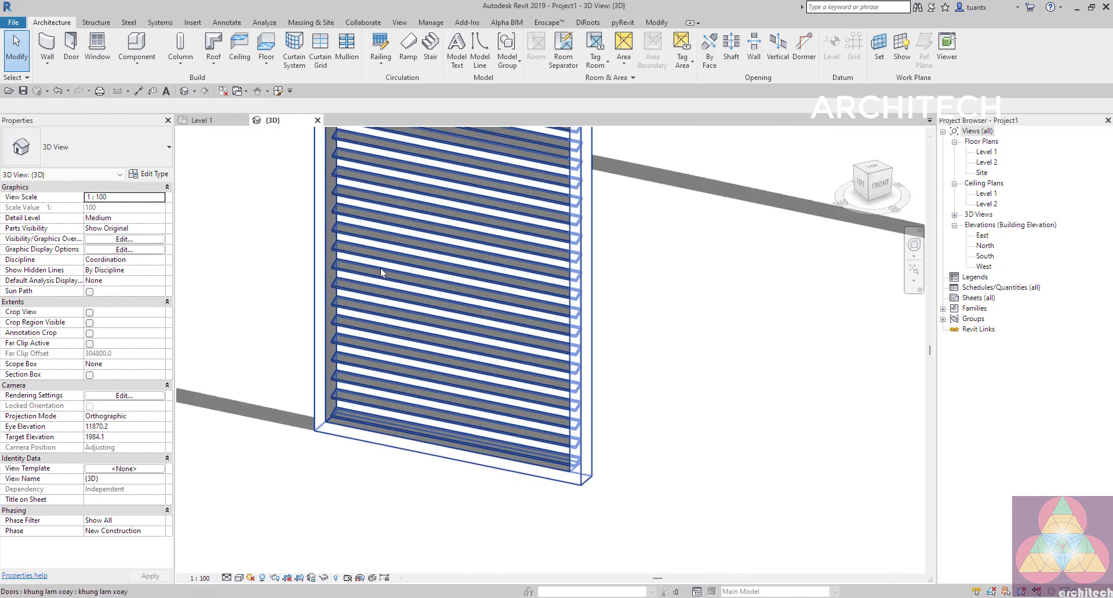
scroll(363, 375, down, 5)
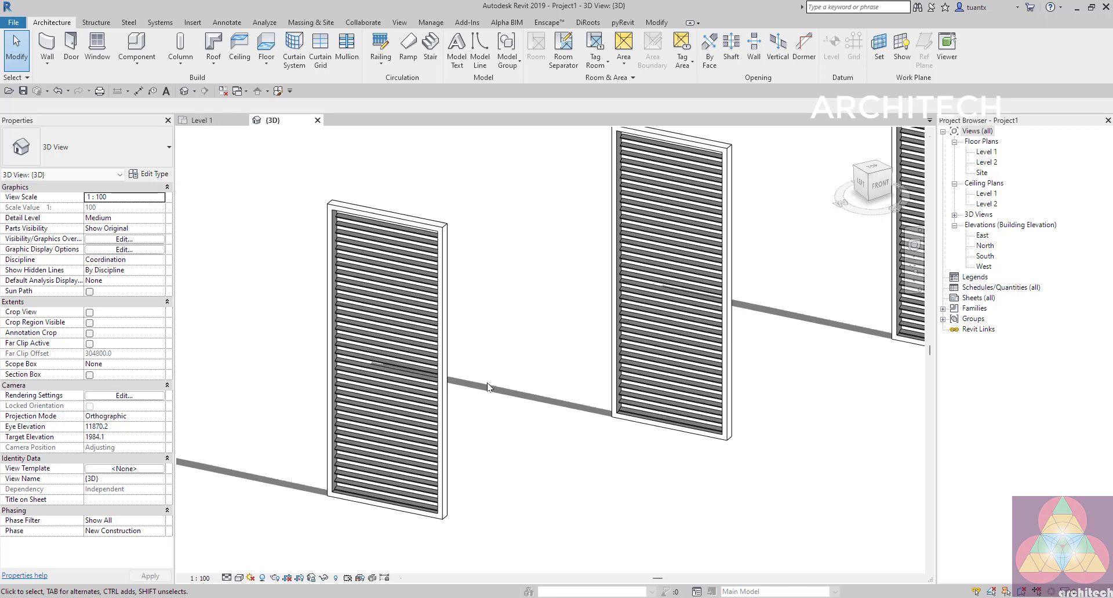